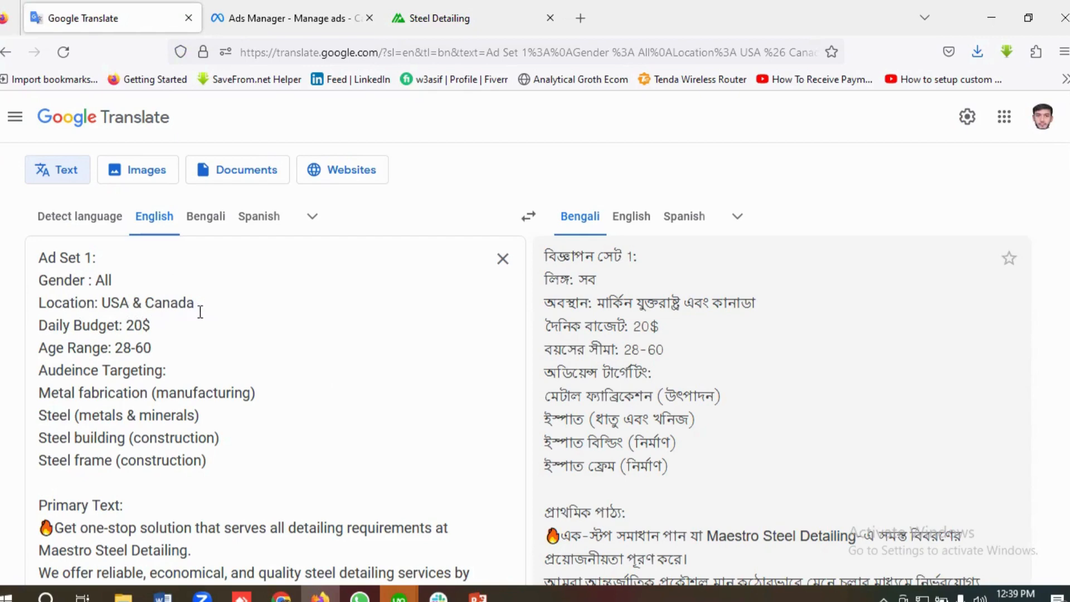
Step: Read Ad Set 1's gender, location, budget, age range and audience targeting, and skim its primary text
{"action": "scroll", "coordinate": [200, 311], "scroll_direction": "down", "scroll_amount": 2}
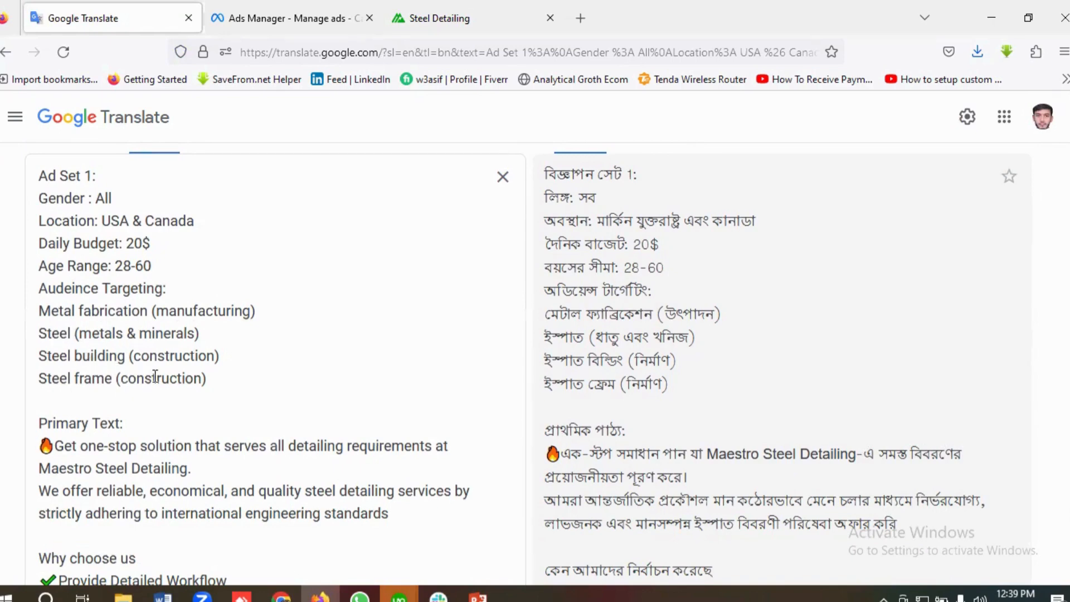
{"action": "scroll", "coordinate": [217, 357], "scroll_direction": "down", "scroll_amount": 2}
{"action": "scroll", "coordinate": [217, 357], "scroll_direction": "down", "scroll_amount": 2}
{"action": "scroll", "coordinate": [218, 357], "scroll_direction": "up", "scroll_amount": 2}
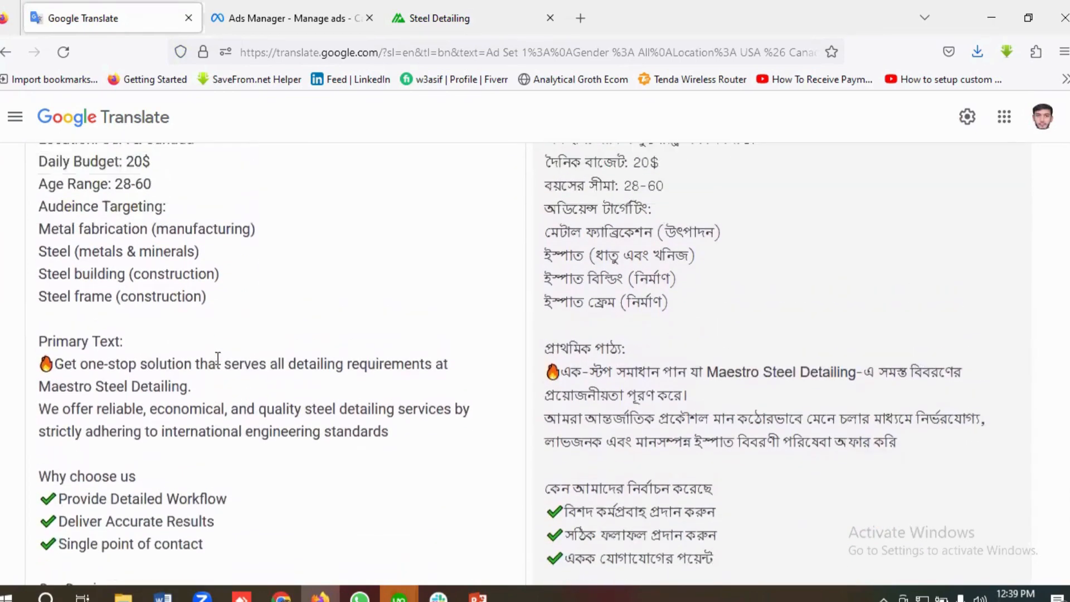
{"action": "scroll", "coordinate": [216, 358], "scroll_direction": "down", "scroll_amount": 2}
{"action": "scroll", "coordinate": [112, 312], "scroll_direction": "up", "scroll_amount": 2}
{"action": "scroll", "coordinate": [152, 327], "scroll_direction": "down", "scroll_amount": 2}
{"action": "scroll", "coordinate": [115, 315], "scroll_direction": "down", "scroll_amount": 2}
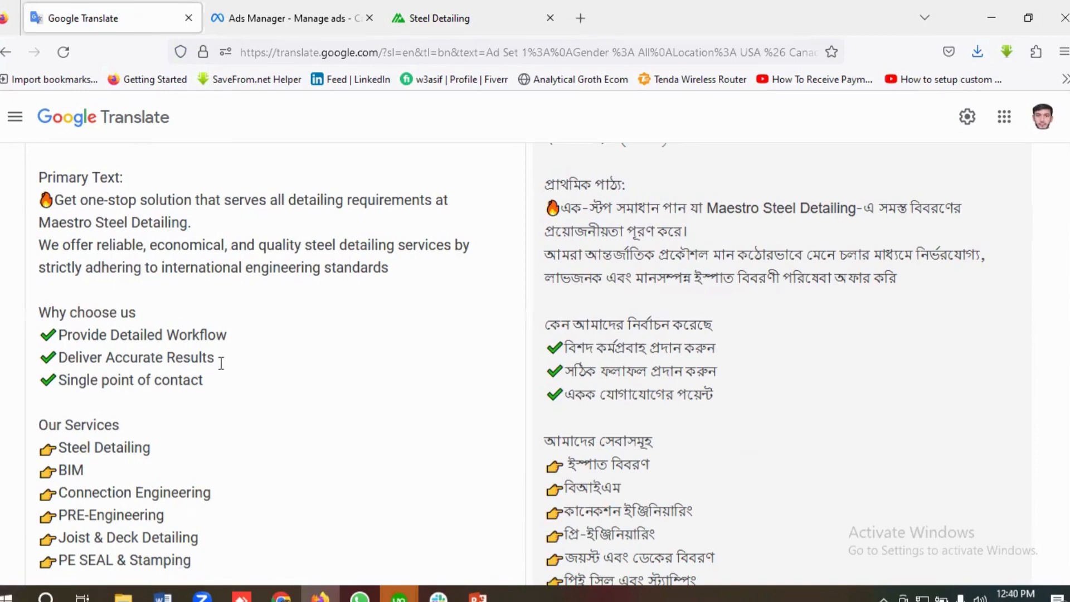
{"action": "scroll", "coordinate": [242, 357], "scroll_direction": "down", "scroll_amount": 2}
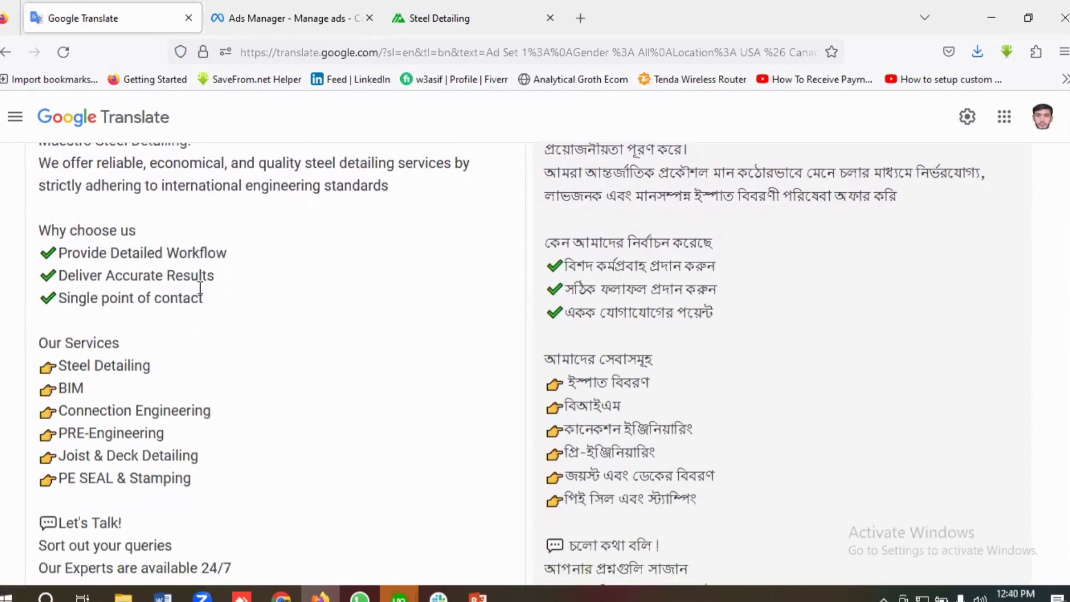
Step: Examine the "Why choose us" heading and its three checkmarked selling points in Ad Set 1's primary text
{"action": "left_click_drag", "start_coordinate": [218, 299], "coordinate": [98, 256]}
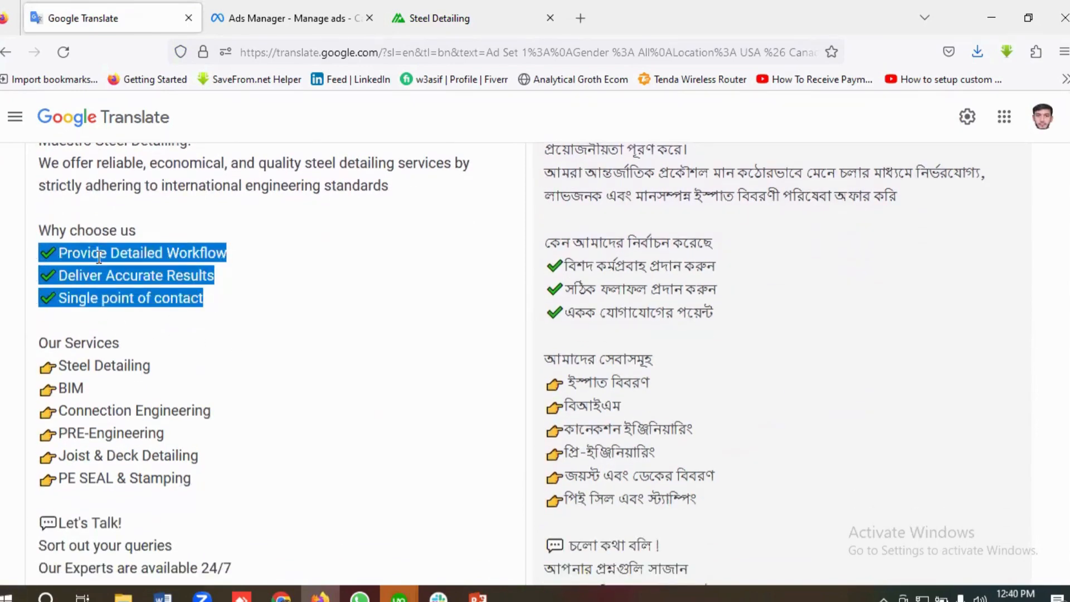
{"action": "left_click", "coordinate": [108, 258]}
{"action": "left_click_drag", "start_coordinate": [204, 300], "coordinate": [88, 253]}
{"action": "left_click", "coordinate": [88, 253]}
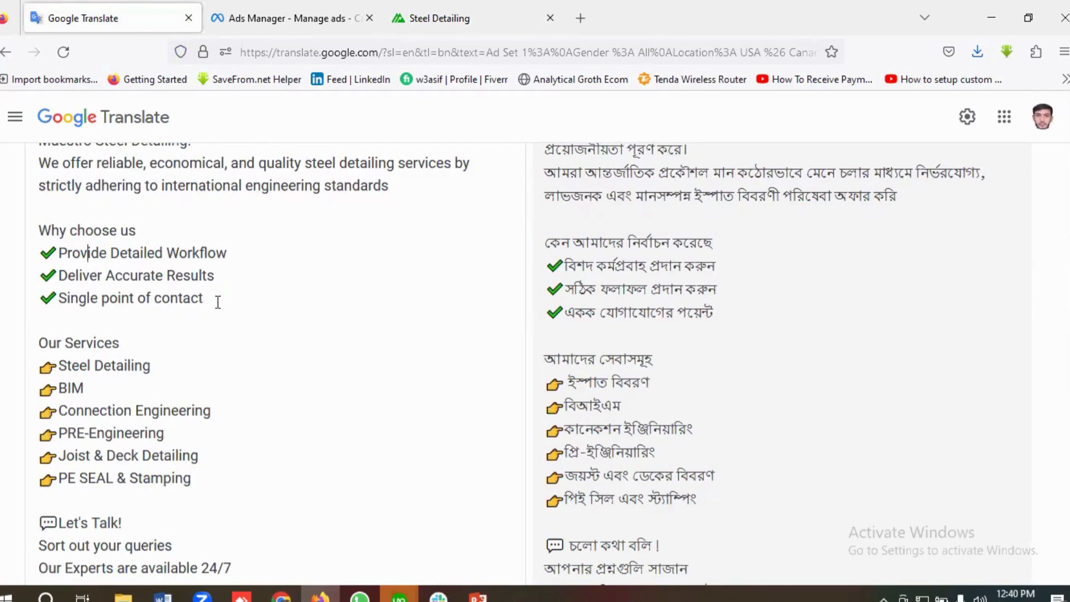
{"action": "left_click_drag", "start_coordinate": [217, 301], "coordinate": [30, 231]}
{"action": "left_click", "coordinate": [118, 250]}
{"action": "scroll", "coordinate": [129, 294], "scroll_direction": "up", "scroll_amount": 5}
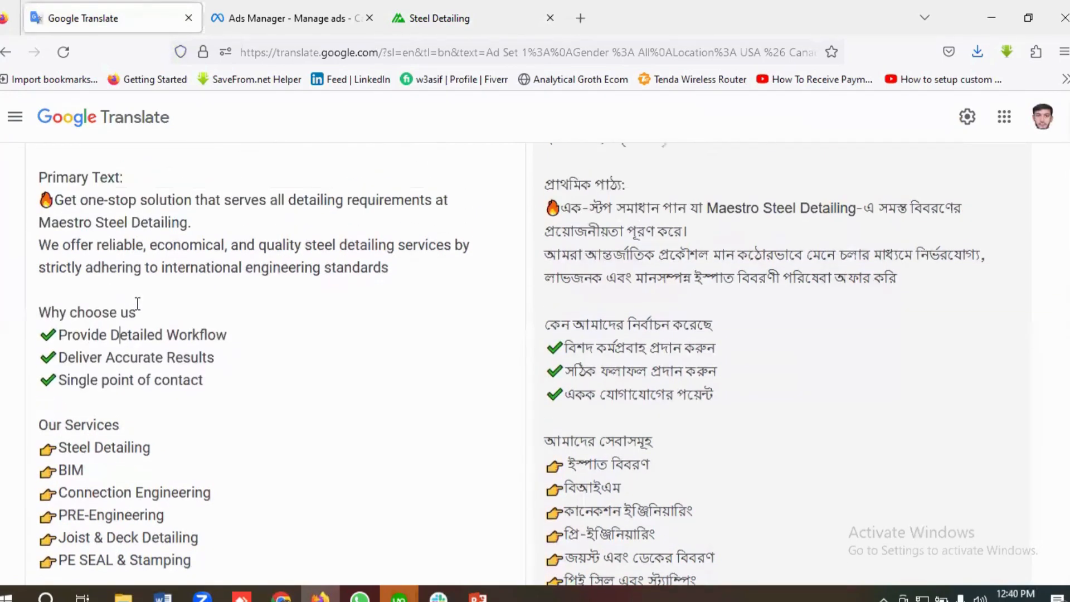
{"action": "scroll", "coordinate": [151, 329], "scroll_direction": "down", "scroll_amount": 3}
{"action": "left_click_drag", "start_coordinate": [220, 386], "coordinate": [30, 315]}
{"action": "left_click", "coordinate": [134, 337]}
{"action": "scroll", "coordinate": [157, 351], "scroll_direction": "down", "scroll_amount": 6}
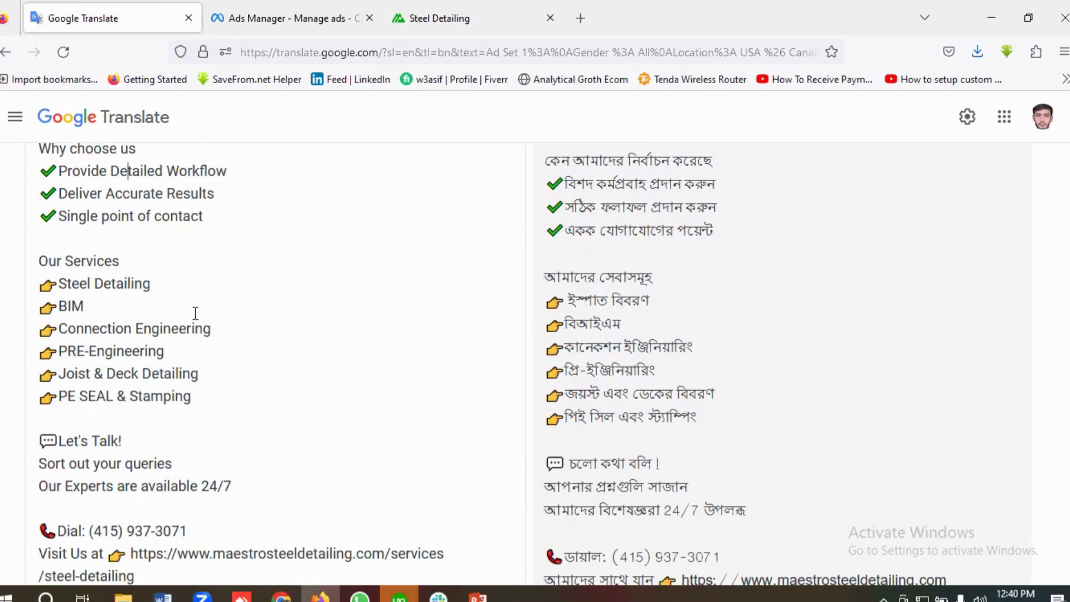
Step: Examine Ad Set 1's services list, expert availability line, phone contact line and website link
{"action": "scroll", "coordinate": [200, 335], "scroll_direction": "down", "scroll_amount": 2}
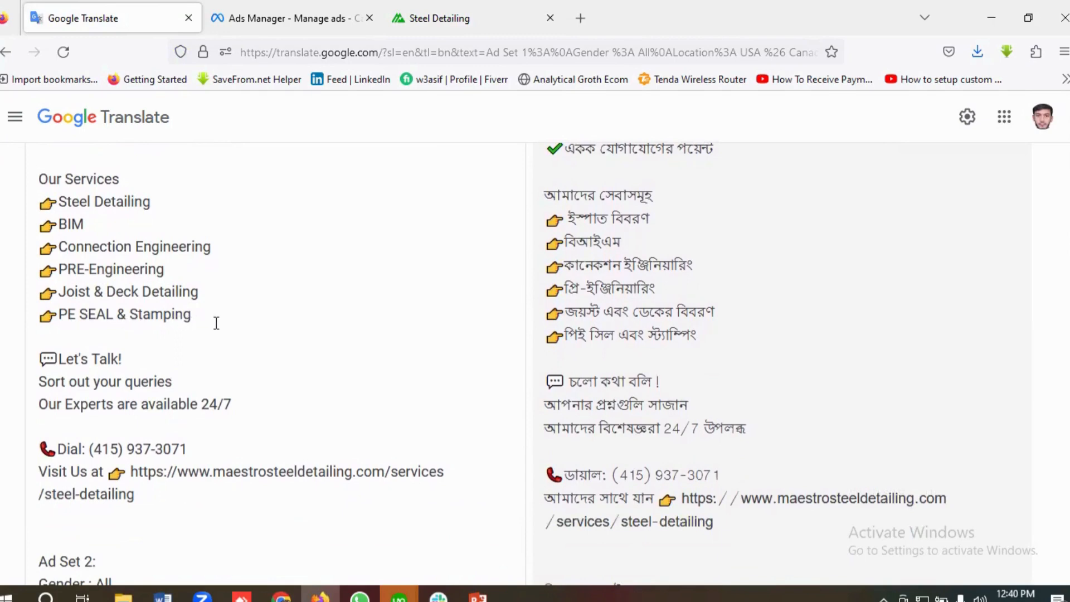
{"action": "scroll", "coordinate": [144, 339], "scroll_direction": "up", "scroll_amount": 2}
{"action": "scroll", "coordinate": [143, 343], "scroll_direction": "down", "scroll_amount": 5}
{"action": "scroll", "coordinate": [148, 346], "scroll_direction": "up", "scroll_amount": 3}
{"action": "left_click_drag", "start_coordinate": [240, 409], "coordinate": [19, 404]}
{"action": "left_click", "coordinate": [231, 406]}
{"action": "left_click_drag", "start_coordinate": [233, 406], "coordinate": [38, 406]}
{"action": "left_click", "coordinate": [92, 405]}
{"action": "scroll", "coordinate": [225, 323], "scroll_direction": "down", "scroll_amount": 2}
{"action": "left_click_drag", "start_coordinate": [242, 323], "coordinate": [138, 323]}
{"action": "left_click", "coordinate": [172, 325]}
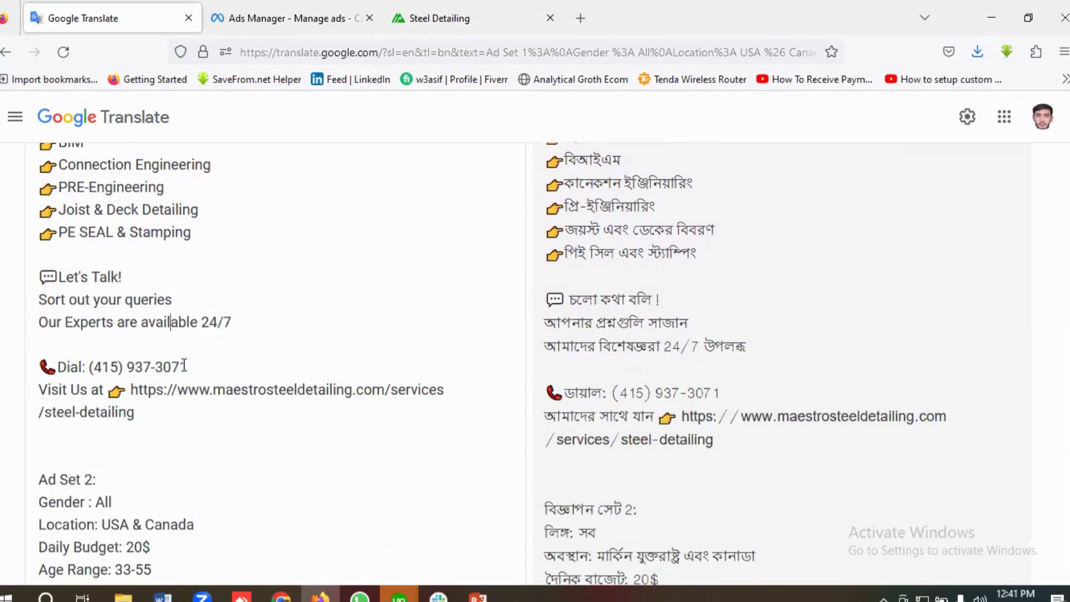
{"action": "left_click_drag", "start_coordinate": [195, 367], "coordinate": [41, 368]}
{"action": "left_click", "coordinate": [111, 367]}
{"action": "left_click_drag", "start_coordinate": [107, 390], "coordinate": [162, 422]}
{"action": "left_click", "coordinate": [170, 415]}
Step: Review the structure of Ad Set 1's primary text section by section, from the opening pitch to the closing contact block
{"action": "scroll", "coordinate": [141, 401], "scroll_direction": "up", "scroll_amount": 6}
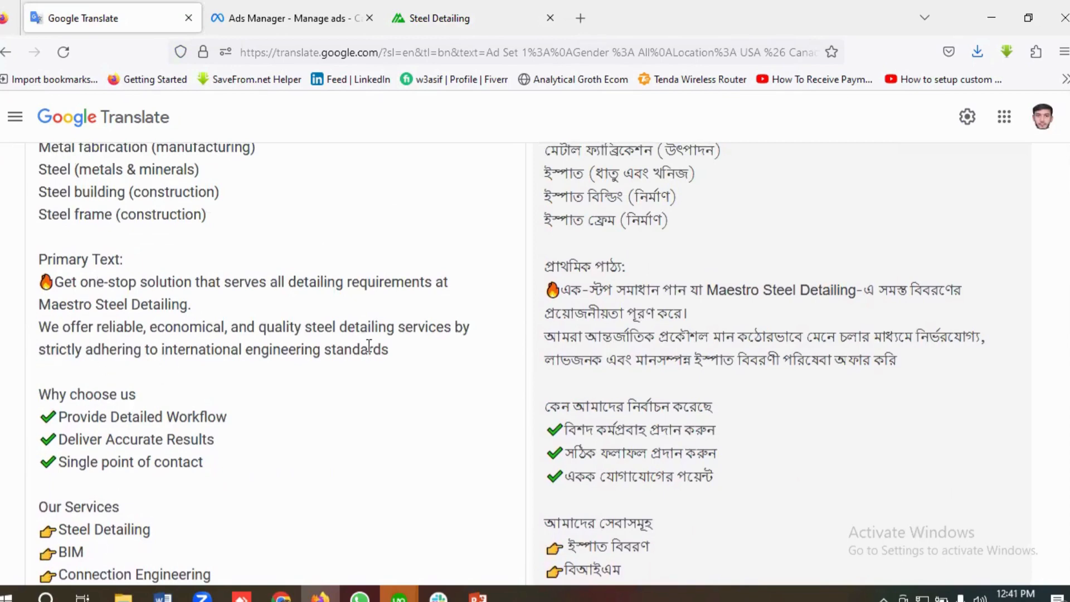
{"action": "left_click_drag", "start_coordinate": [389, 349], "coordinate": [38, 288]}
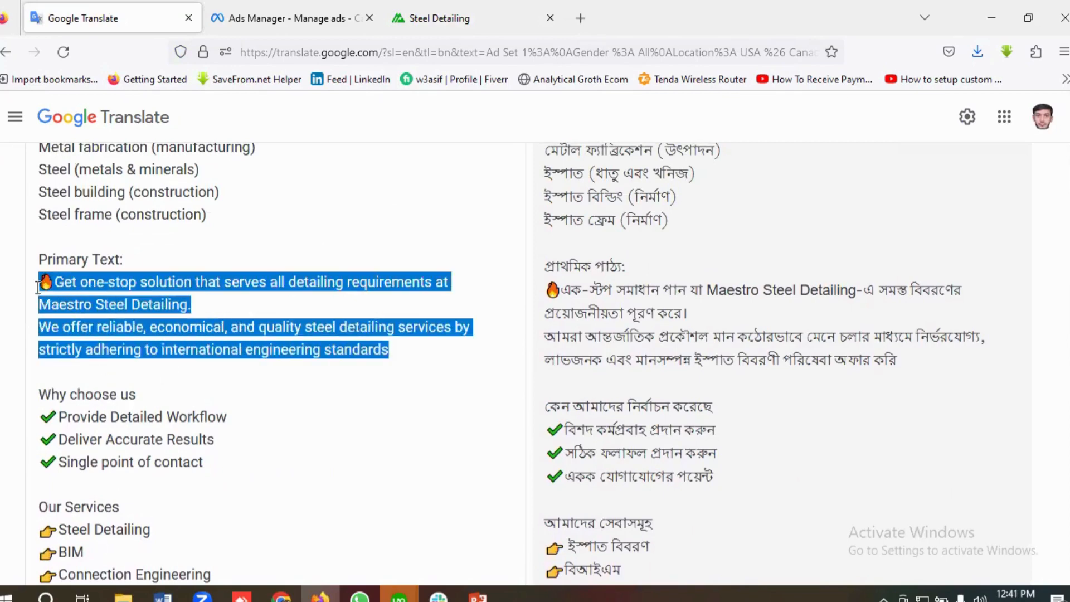
{"action": "left_click", "coordinate": [119, 287]}
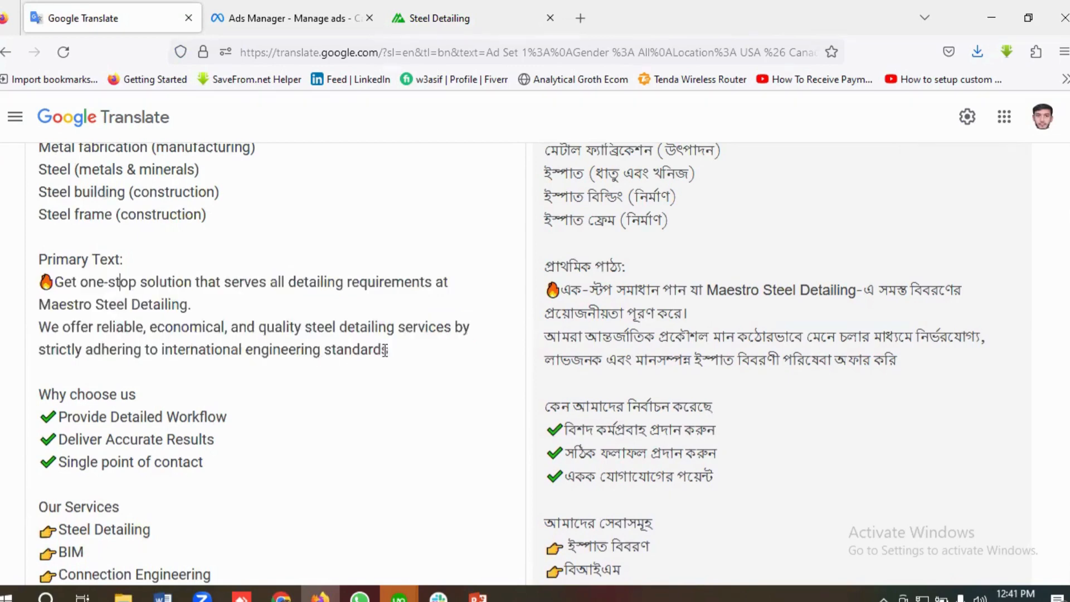
{"action": "left_click_drag", "start_coordinate": [394, 350], "coordinate": [35, 333]}
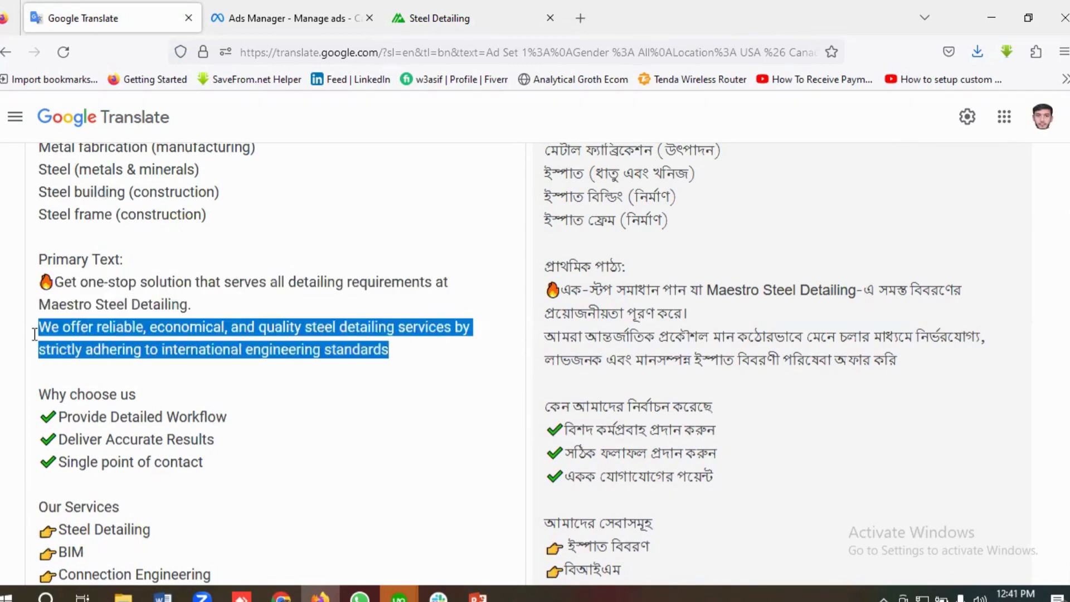
{"action": "left_click", "coordinate": [154, 348]}
{"action": "scroll", "coordinate": [219, 390], "scroll_direction": "down", "scroll_amount": 2}
{"action": "left_click", "coordinate": [223, 380]}
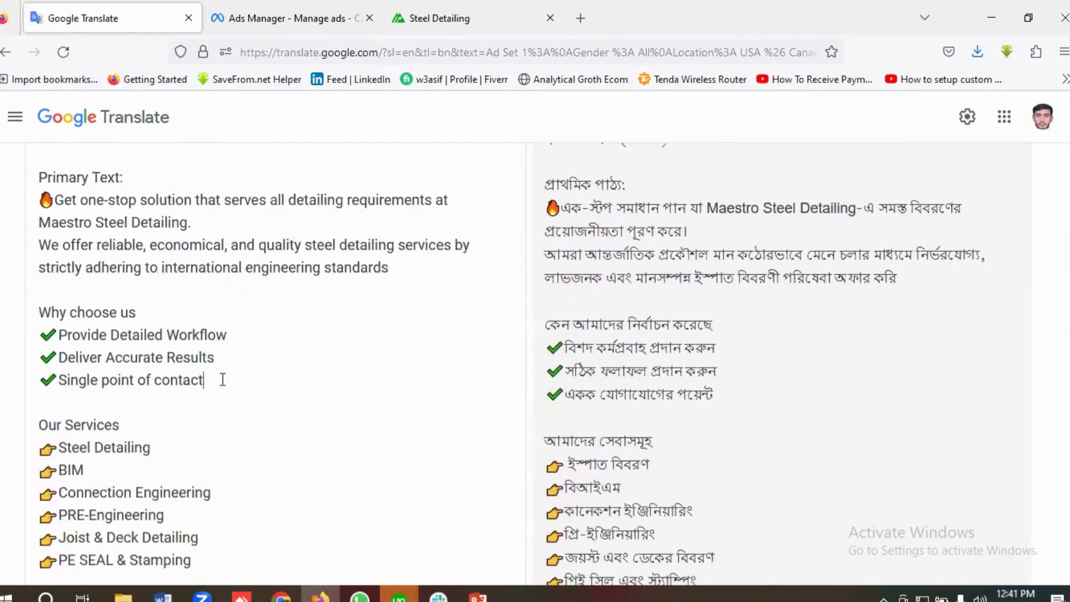
{"action": "left_click_drag", "start_coordinate": [222, 380], "coordinate": [38, 311]}
{"action": "left_click", "coordinate": [179, 358]}
{"action": "scroll", "coordinate": [180, 358], "scroll_direction": "down", "scroll_amount": 3}
{"action": "left_click_drag", "start_coordinate": [217, 395], "coordinate": [41, 262]}
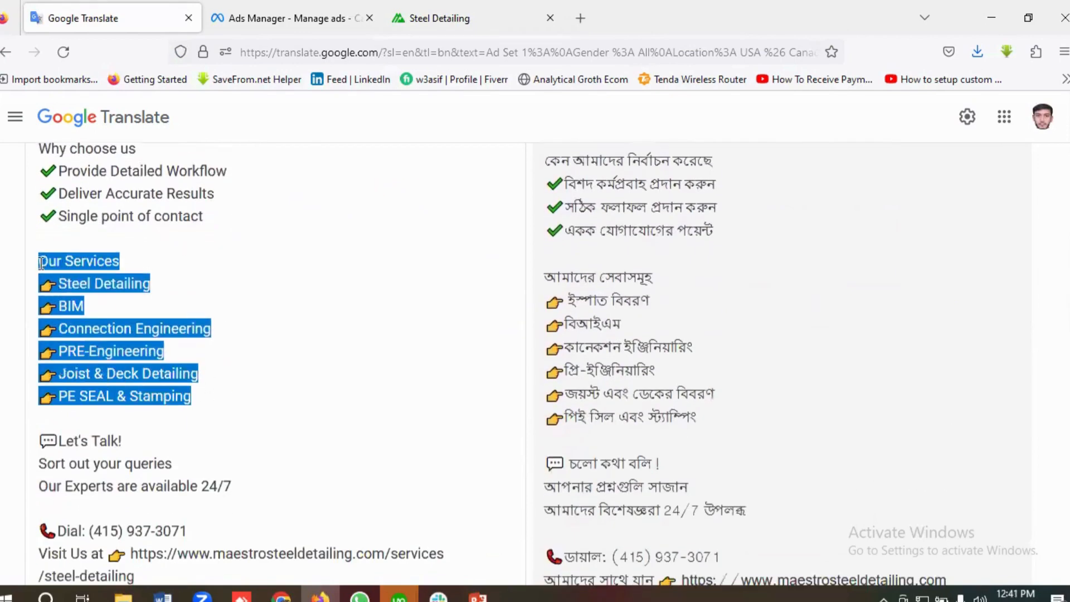
{"action": "left_click", "coordinate": [142, 283]}
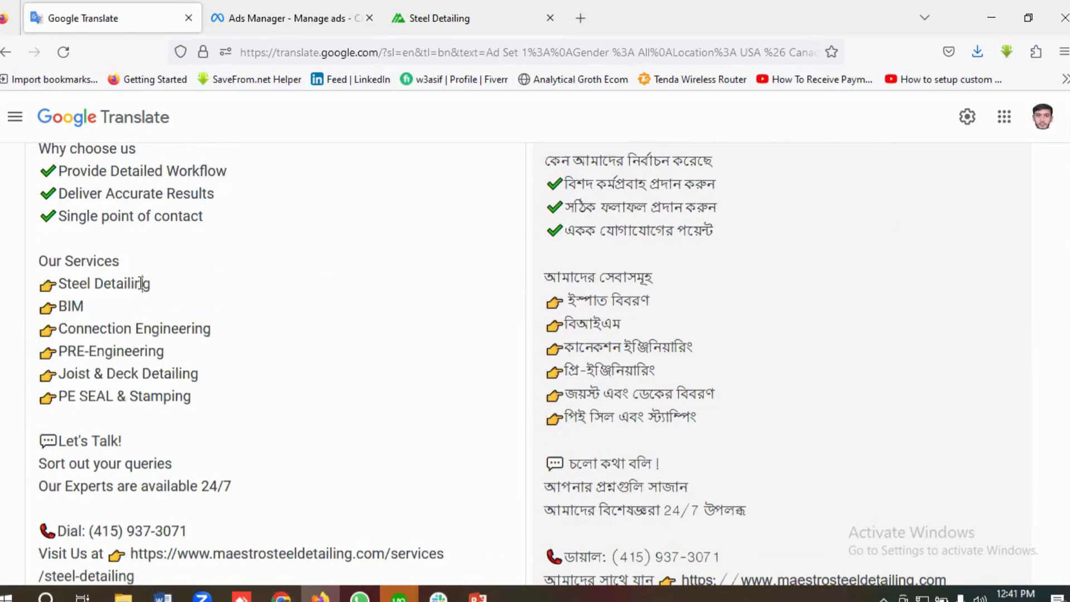
{"action": "scroll", "coordinate": [142, 285], "scroll_direction": "down", "scroll_amount": 3}
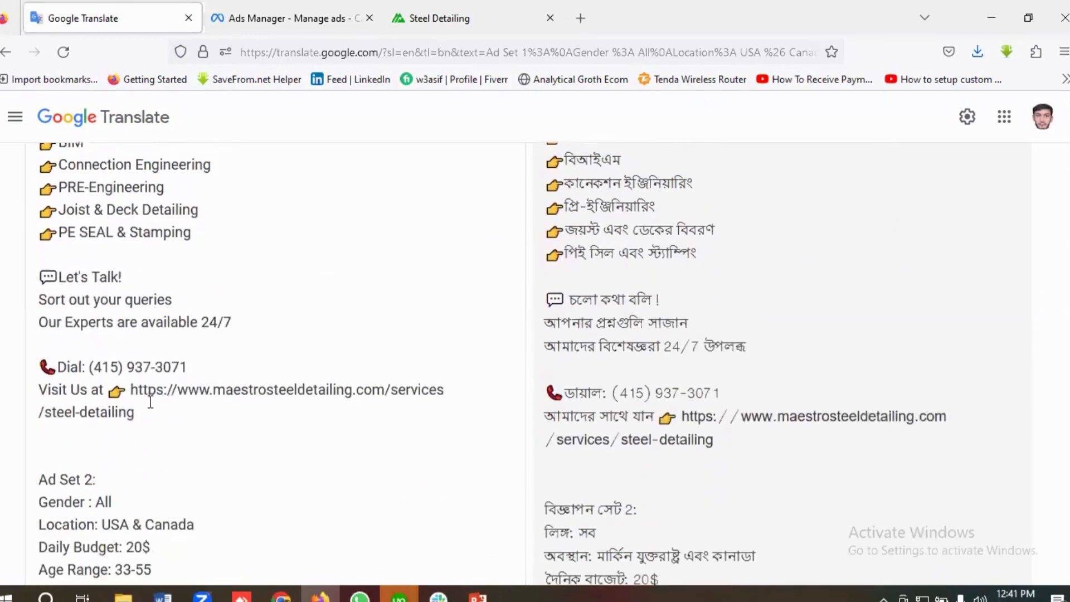
{"action": "left_click_drag", "start_coordinate": [146, 412], "coordinate": [37, 276]}
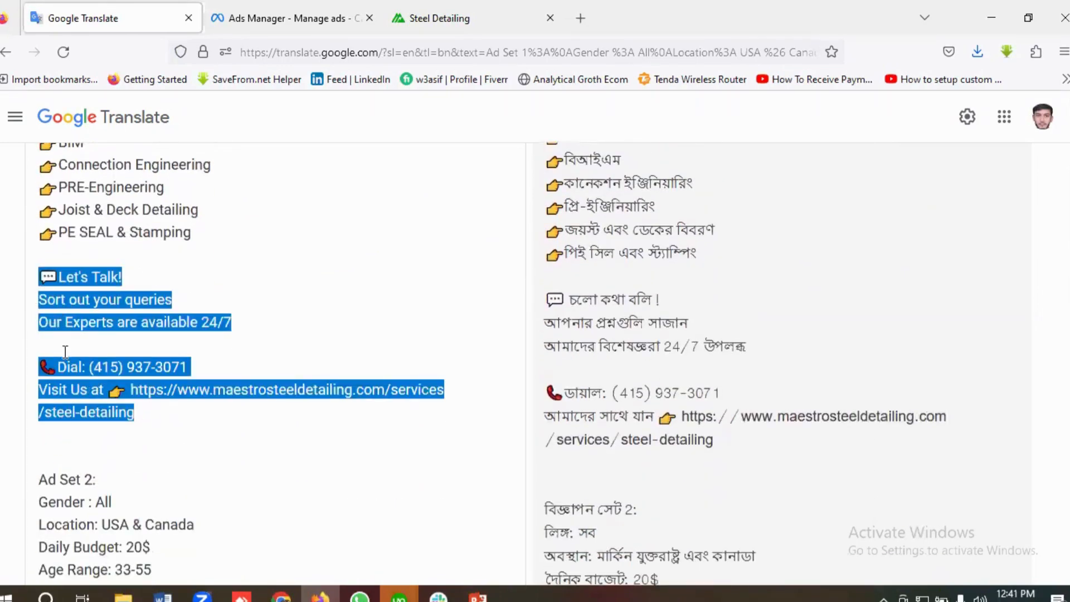
{"action": "left_click", "coordinate": [99, 385]}
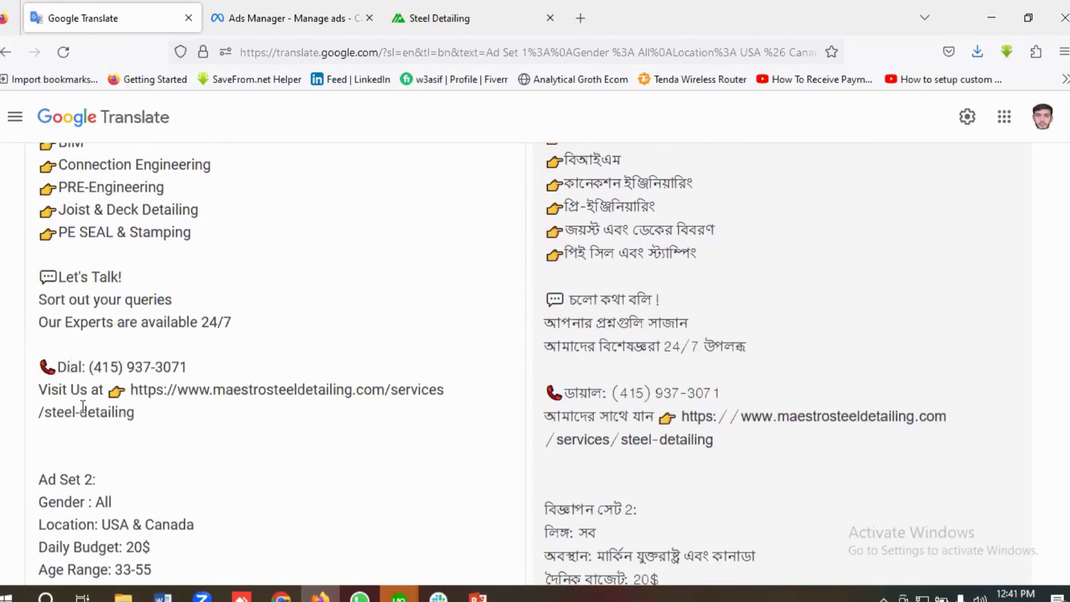
{"action": "scroll", "coordinate": [210, 384], "scroll_direction": "down", "scroll_amount": 2}
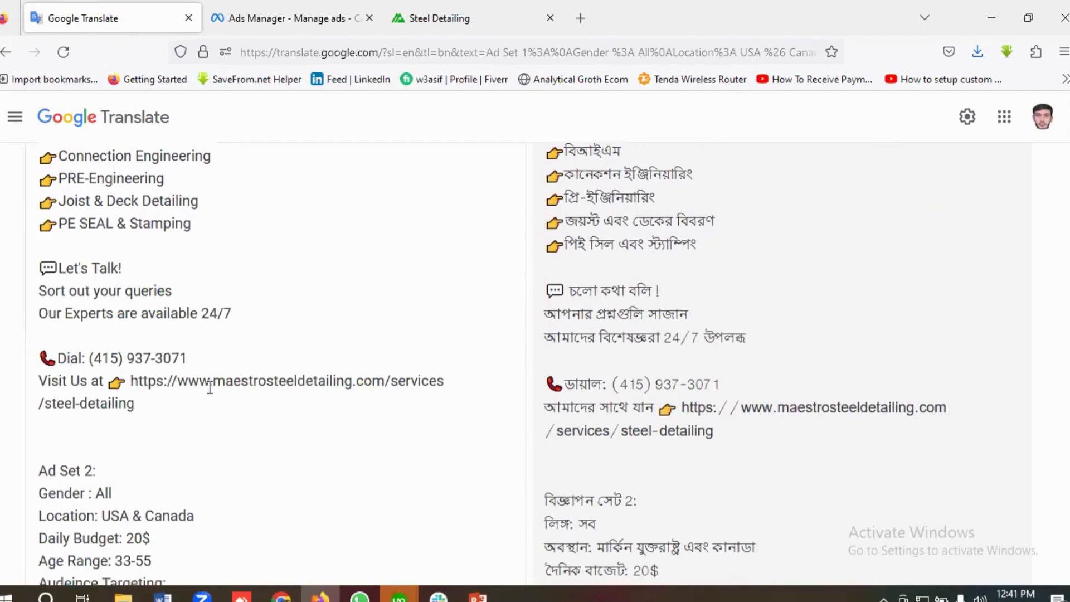
Step: Compare the age range lines of Ad Set 1 and Ad Set 2
{"action": "scroll", "coordinate": [212, 387], "scroll_direction": "up", "scroll_amount": 15}
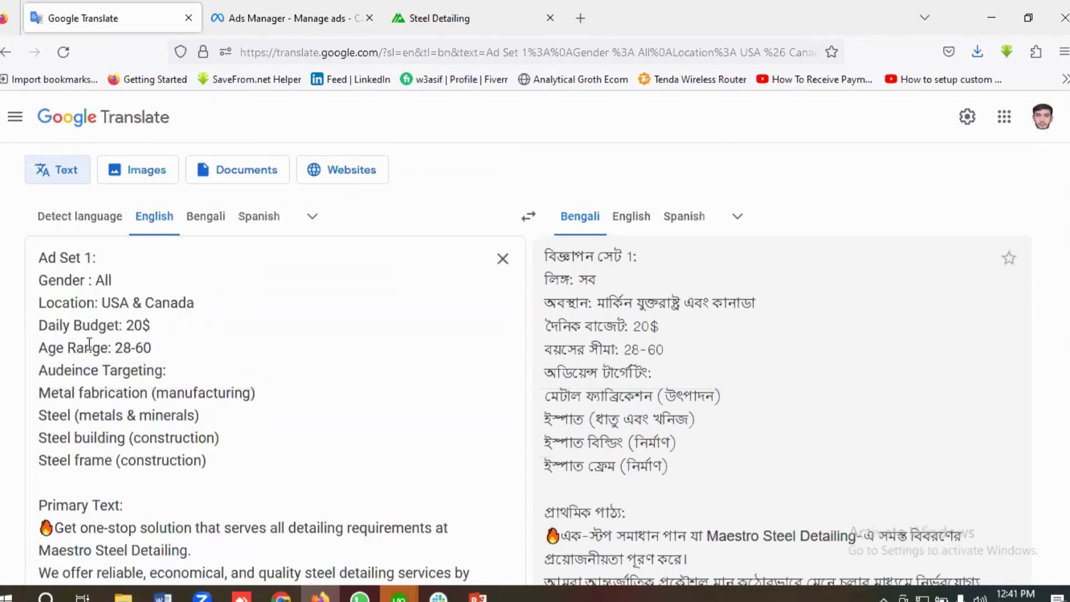
{"action": "scroll", "coordinate": [84, 329], "scroll_direction": "down", "scroll_amount": 15}
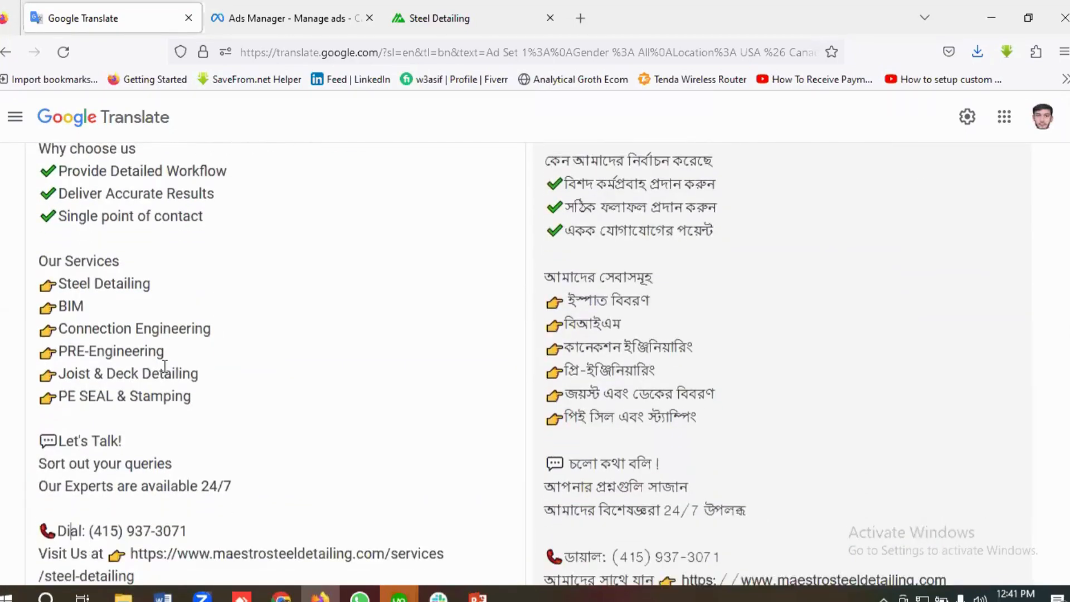
{"action": "scroll", "coordinate": [165, 367], "scroll_direction": "down", "scroll_amount": 4}
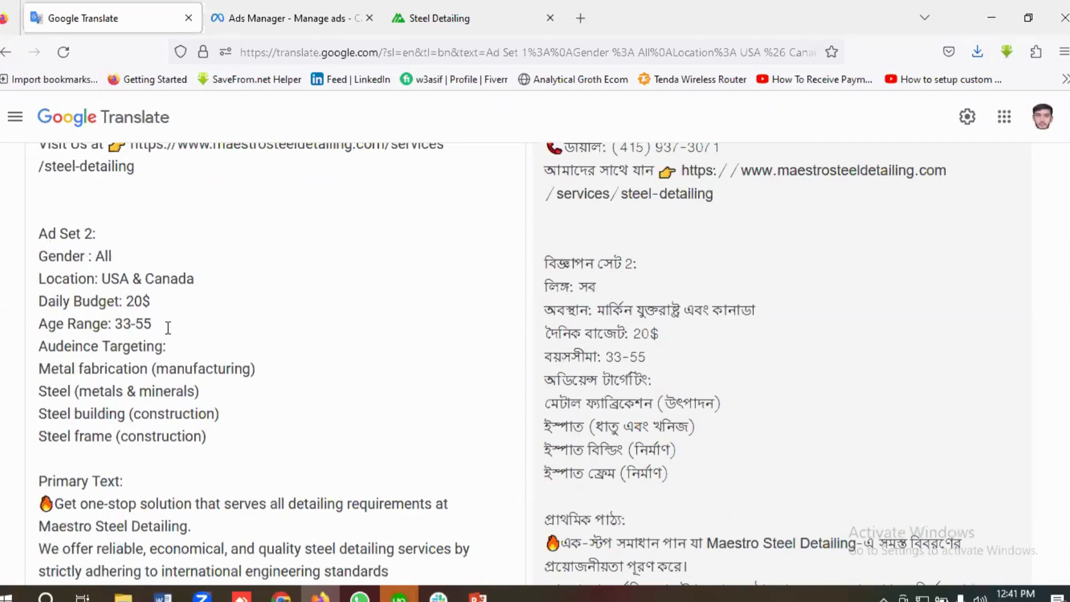
{"action": "left_click_drag", "start_coordinate": [168, 327], "coordinate": [34, 324]}
{"action": "left_click", "coordinate": [137, 324]}
{"action": "left_click_drag", "start_coordinate": [168, 327], "coordinate": [28, 326]}
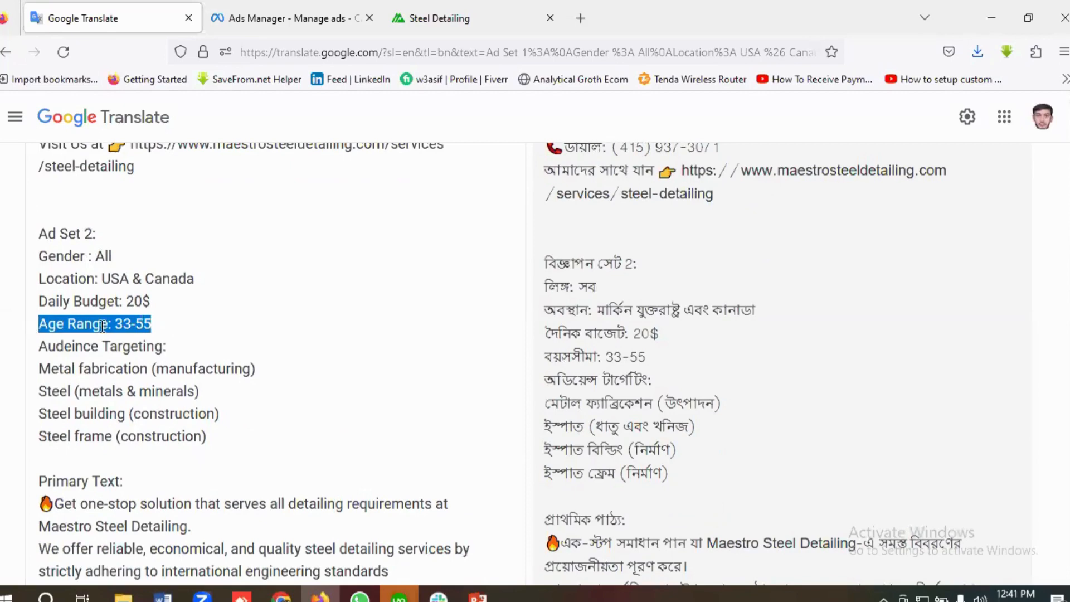
{"action": "left_click", "coordinate": [155, 331]}
{"action": "left_click_drag", "start_coordinate": [158, 328], "coordinate": [31, 324]}
{"action": "scroll", "coordinate": [189, 336], "scroll_direction": "down", "scroll_amount": 15}
{"action": "scroll", "coordinate": [188, 336], "scroll_direction": "up", "scroll_amount": 3}
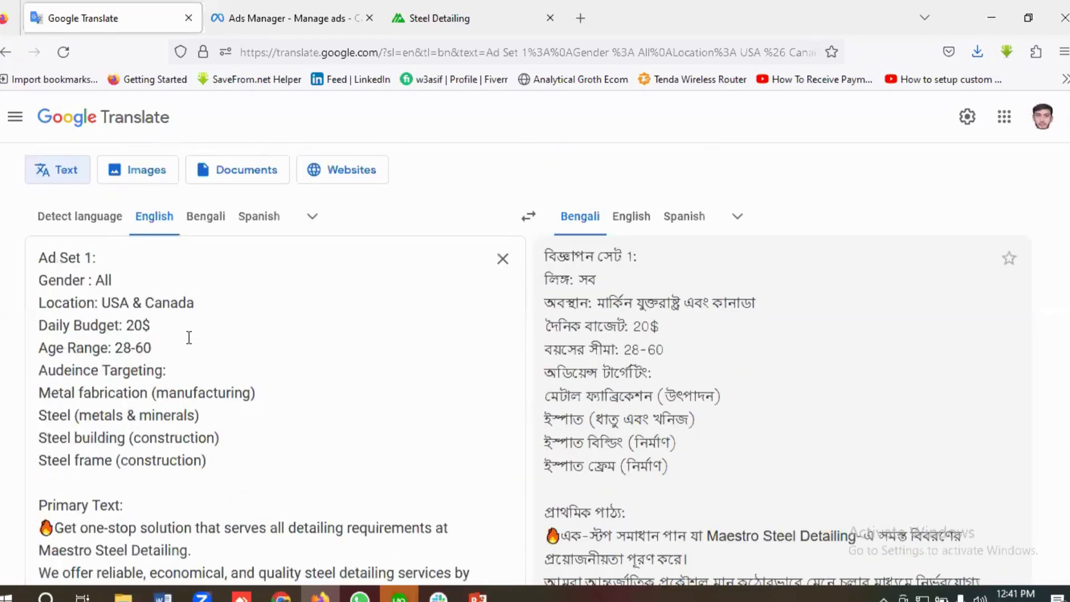
{"action": "left_click_drag", "start_coordinate": [161, 348], "coordinate": [36, 347]}
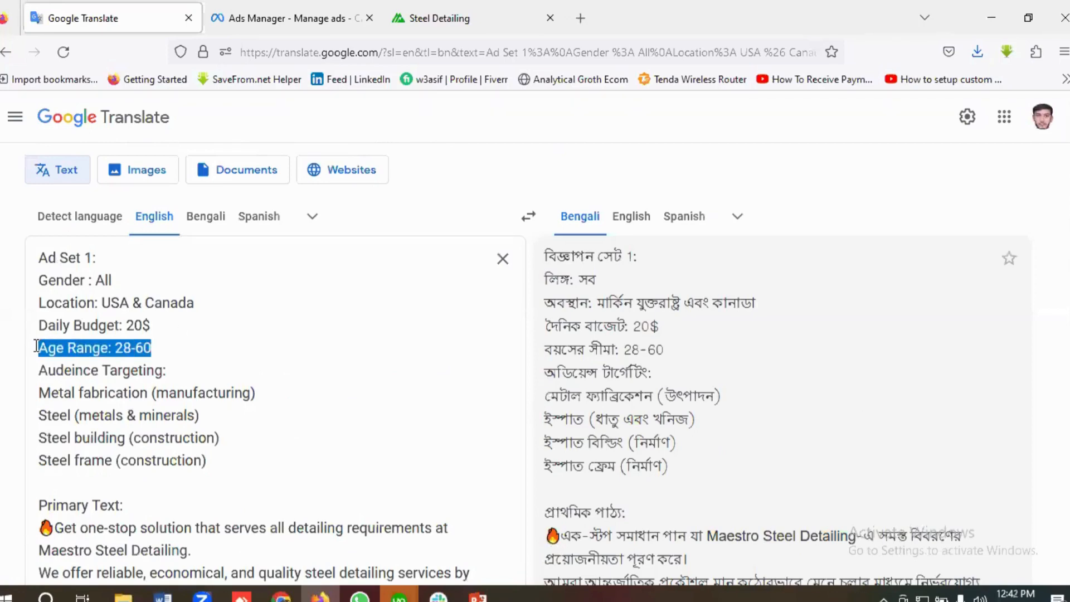
{"action": "left_click", "coordinate": [93, 348]}
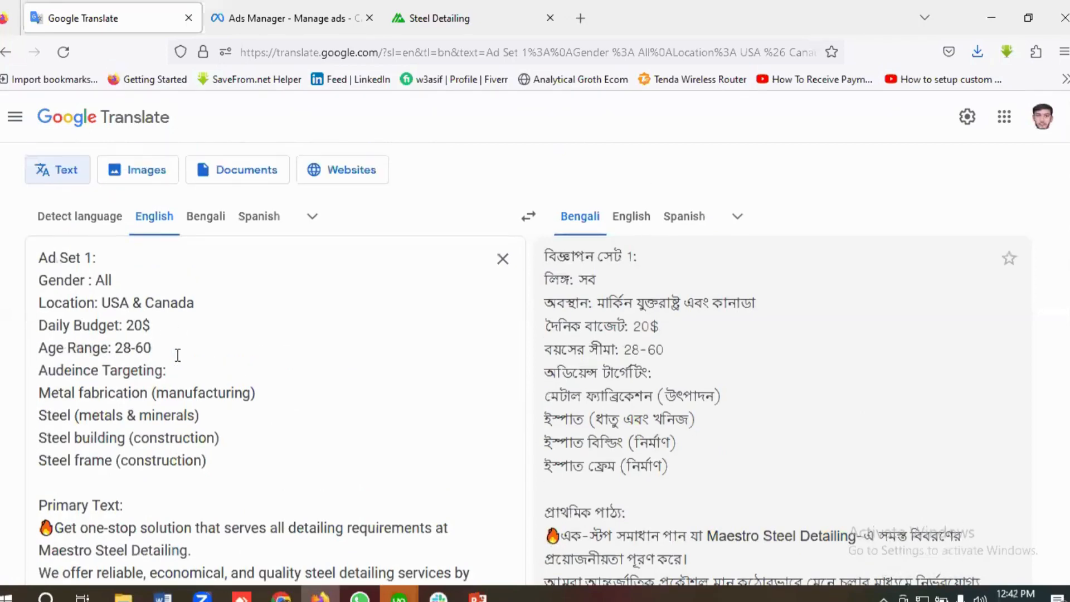
Step: Review Ad Set 2's age range, audience targeting interests and primary text, continuing to the start of Ad Set 3
{"action": "scroll", "coordinate": [177, 355], "scroll_direction": "down", "scroll_amount": 10}
{"action": "scroll", "coordinate": [178, 357], "scroll_direction": "down", "scroll_amount": 5}
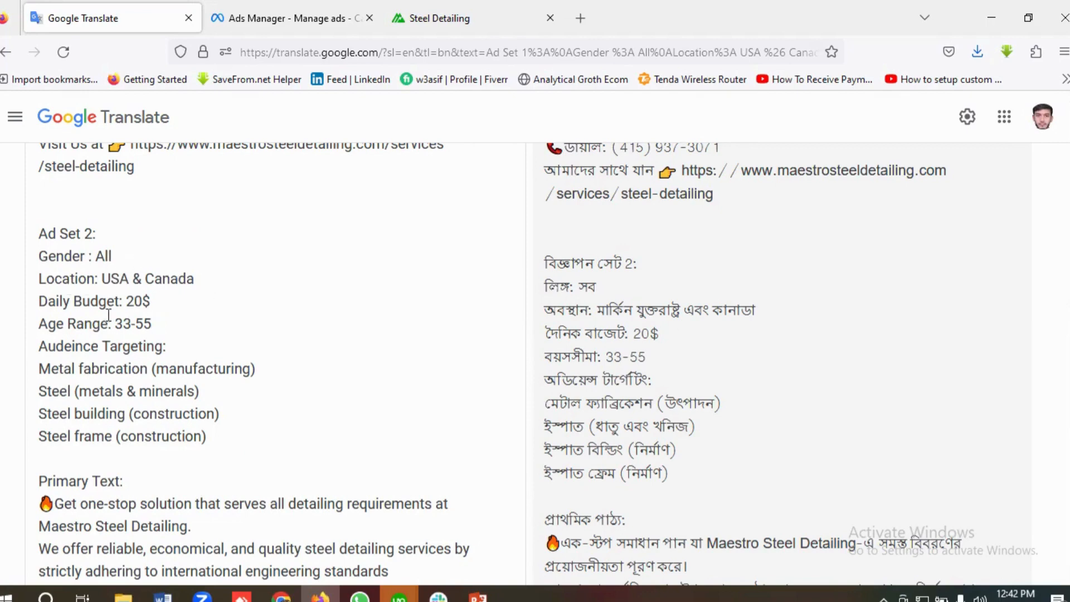
{"action": "left_click_drag", "start_coordinate": [157, 324], "coordinate": [31, 327]}
{"action": "left_click", "coordinate": [149, 329]}
{"action": "scroll", "coordinate": [102, 306], "scroll_direction": "down", "scroll_amount": 3}
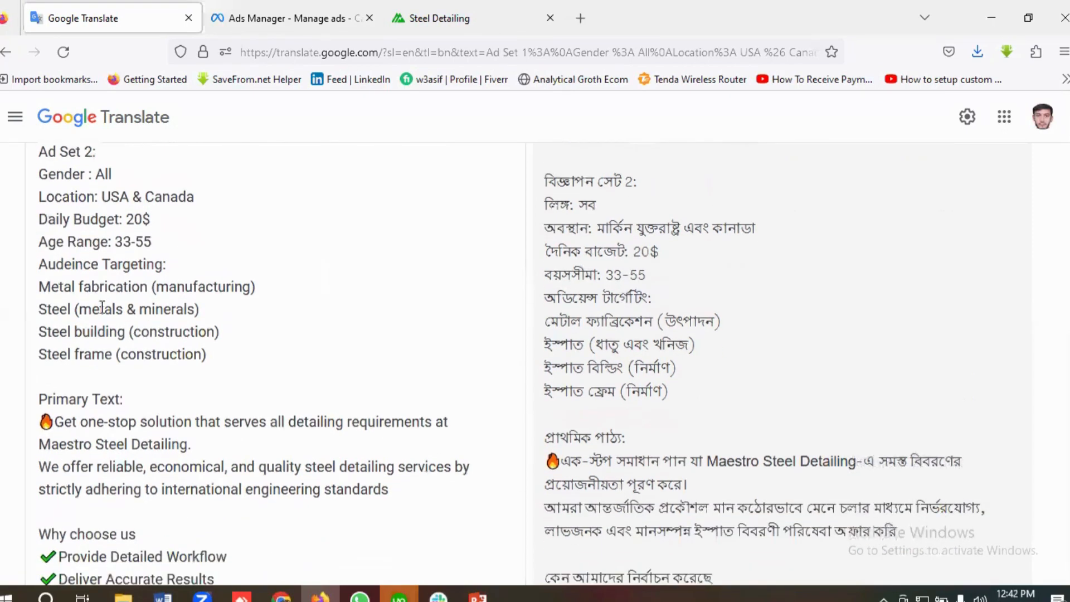
{"action": "left_click_drag", "start_coordinate": [210, 355], "coordinate": [35, 288]}
{"action": "left_click", "coordinate": [91, 305]}
{"action": "scroll", "coordinate": [141, 314], "scroll_direction": "down", "scroll_amount": 6}
{"action": "scroll", "coordinate": [132, 303], "scroll_direction": "down", "scroll_amount": 8}
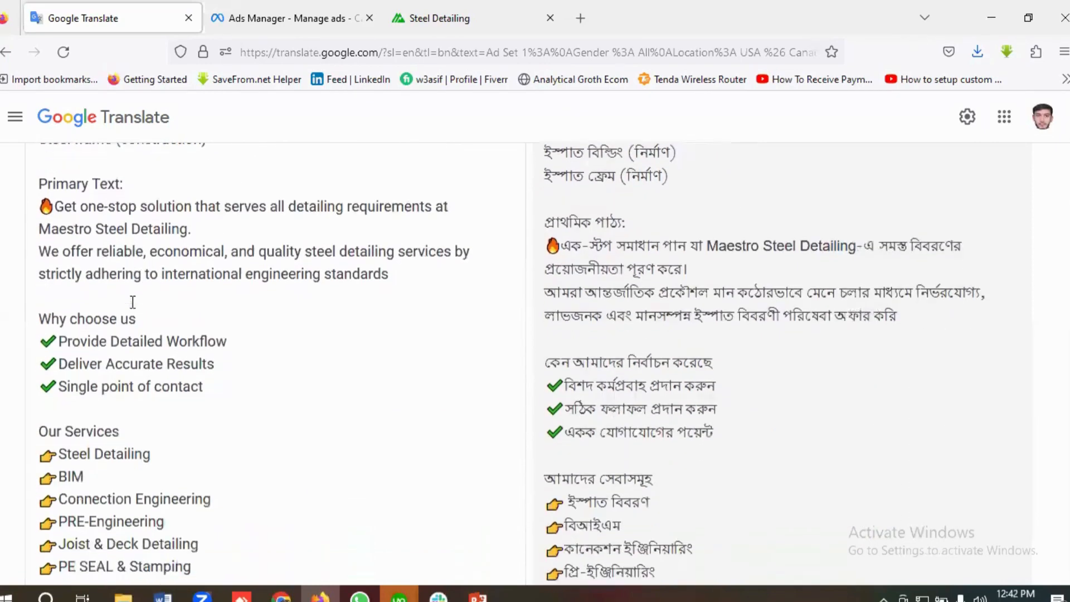
{"action": "scroll", "coordinate": [133, 302], "scroll_direction": "down", "scroll_amount": 3}
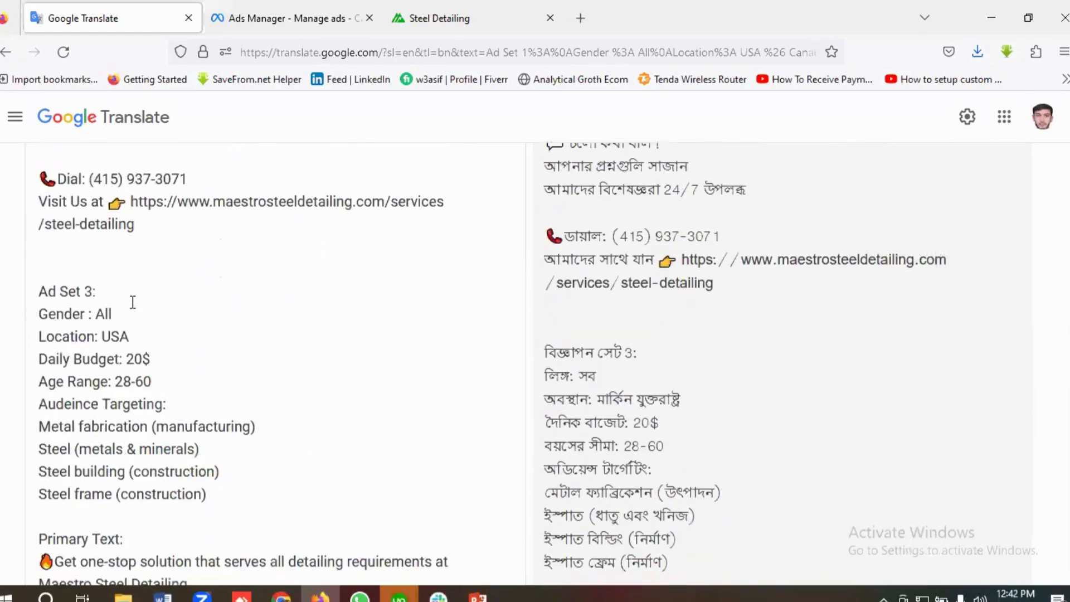
Step: Compare the location line of Ad Set 1 with the one in Ad Set 3
{"action": "scroll", "coordinate": [133, 303], "scroll_direction": "up", "scroll_amount": 20}
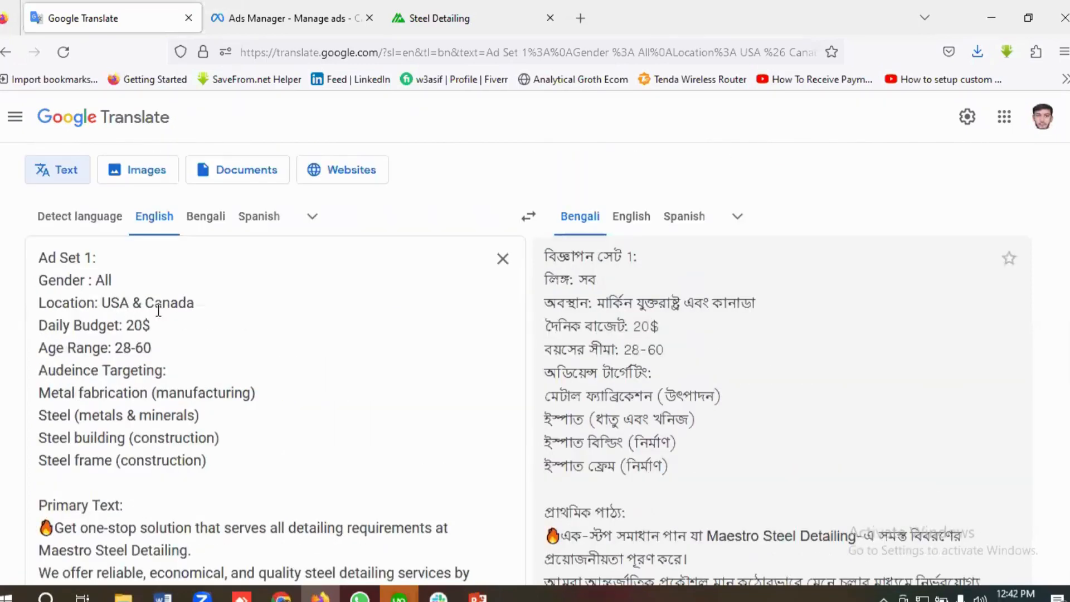
{"action": "left_click_drag", "start_coordinate": [205, 305], "coordinate": [34, 306]}
{"action": "left_click", "coordinate": [194, 341]}
{"action": "scroll", "coordinate": [204, 368], "scroll_direction": "down", "scroll_amount": 15}
{"action": "scroll", "coordinate": [203, 367], "scroll_direction": "down", "scroll_amount": 15}
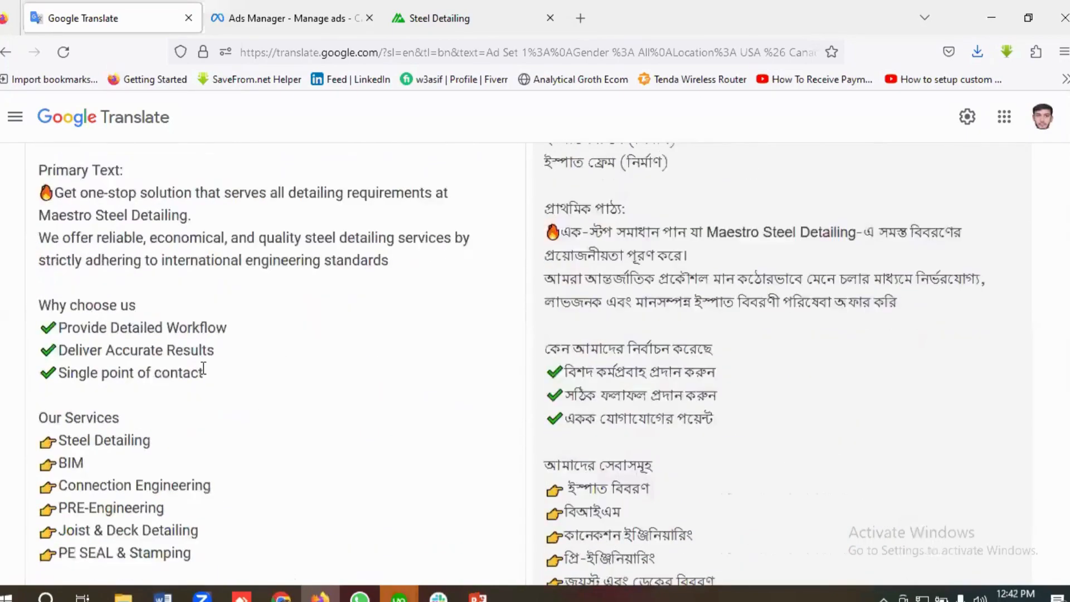
{"action": "scroll", "coordinate": [203, 368], "scroll_direction": "down", "scroll_amount": 3}
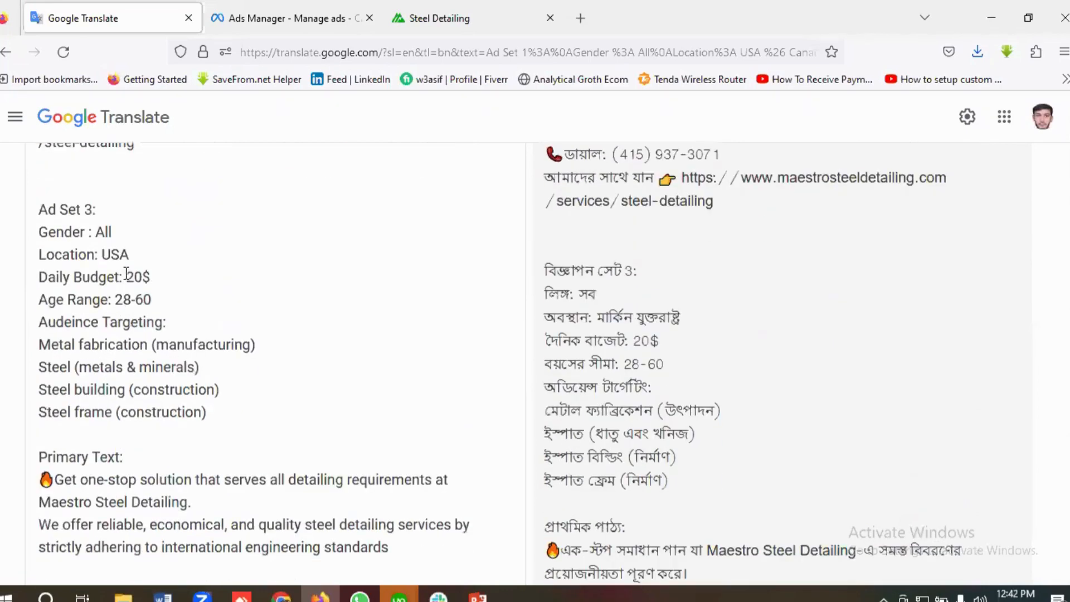
Step: Examine the location line of Ad Set 3
{"action": "left_click_drag", "start_coordinate": [136, 260], "coordinate": [24, 260]}
{"action": "left_click", "coordinate": [137, 258]}
{"action": "left_click_drag", "start_coordinate": [137, 258], "coordinate": [27, 258]}
{"action": "left_click", "coordinate": [133, 258]}
{"action": "left_click_drag", "start_coordinate": [155, 258], "coordinate": [33, 255]}
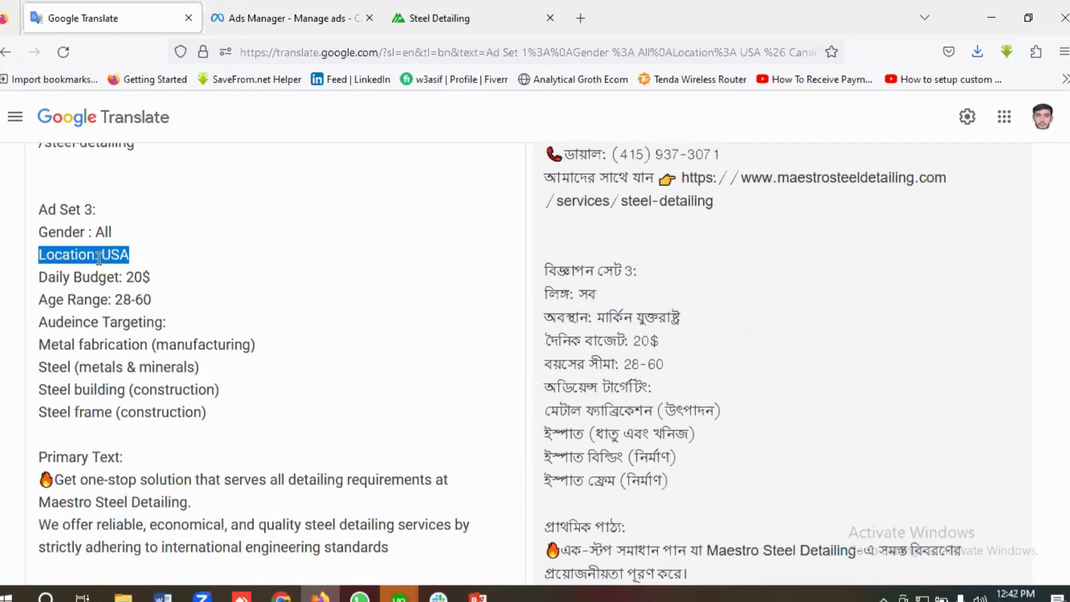
{"action": "left_click", "coordinate": [131, 258]}
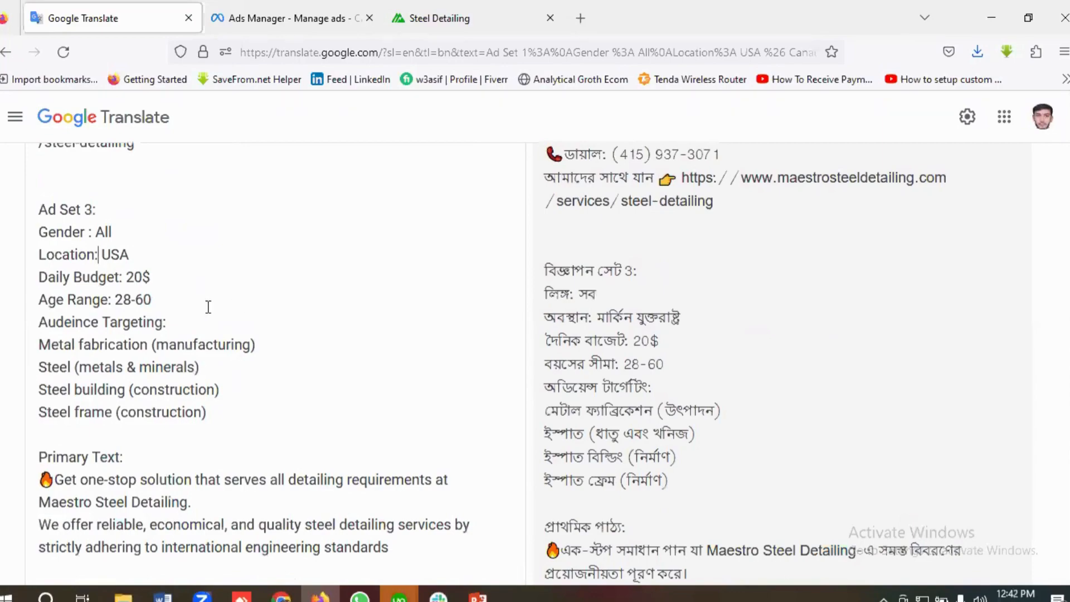
Step: Review Ad Set 3's targeting settings and primary text, and return to the start of the Ad Set 1 plan
{"action": "scroll", "coordinate": [145, 349], "scroll_direction": "down", "scroll_amount": 6}
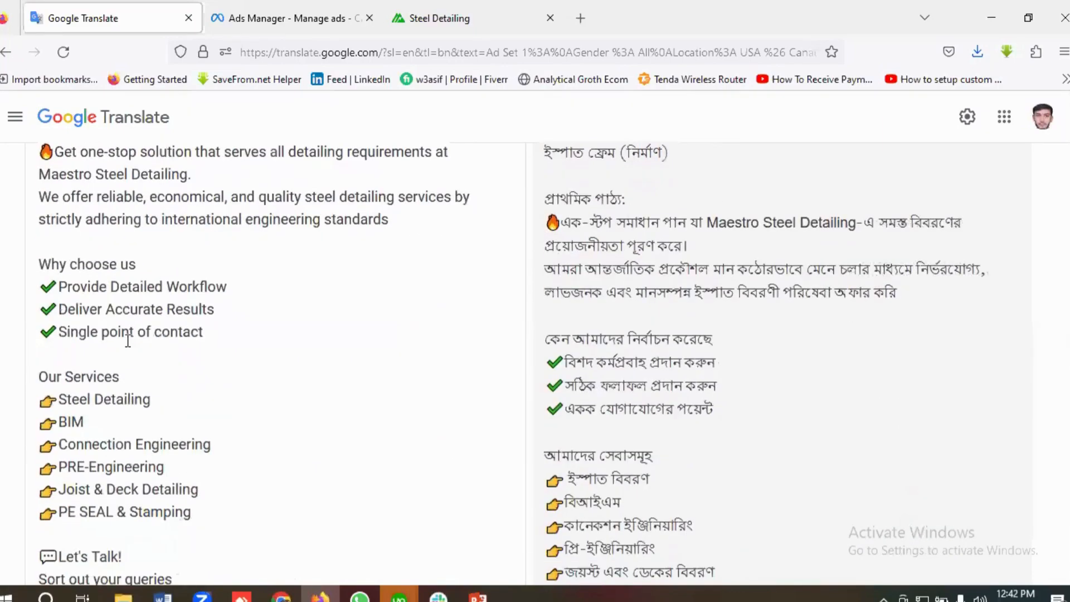
{"action": "scroll", "coordinate": [125, 335], "scroll_direction": "up", "scroll_amount": 5}
{"action": "scroll", "coordinate": [130, 329], "scroll_direction": "up", "scroll_amount": 1}
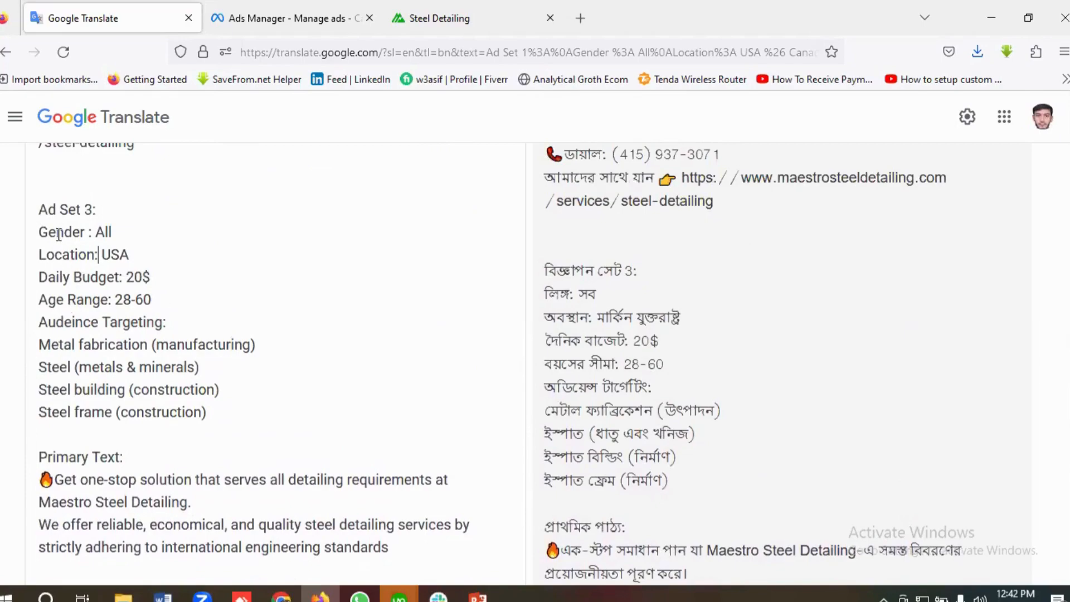
{"action": "scroll", "coordinate": [184, 329], "scroll_direction": "down", "scroll_amount": 8}
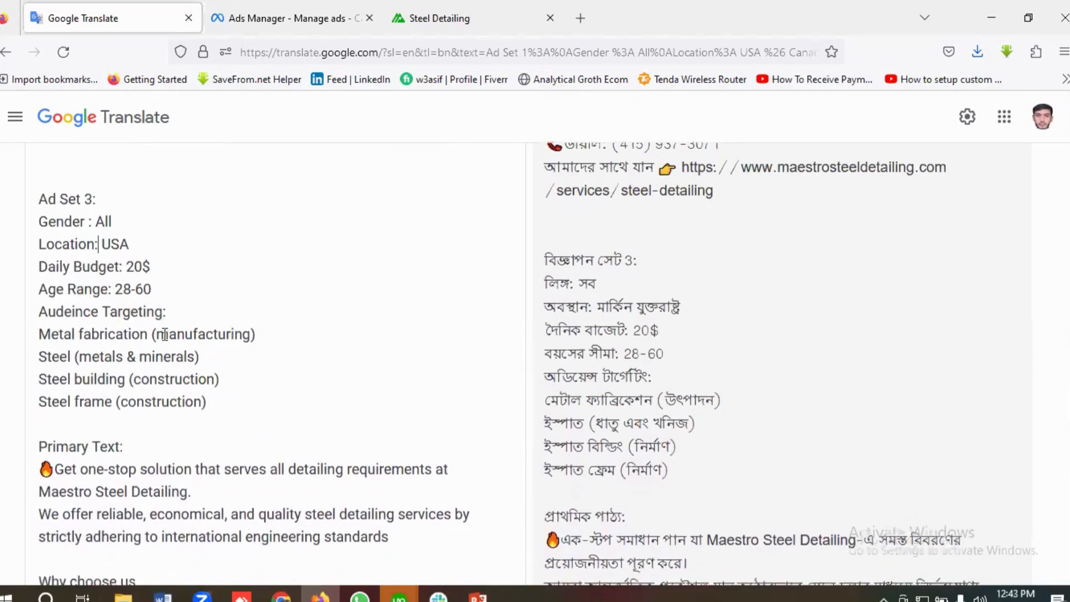
{"action": "scroll", "coordinate": [185, 336], "scroll_direction": "down", "scroll_amount": 5}
{"action": "scroll", "coordinate": [186, 336], "scroll_direction": "up", "scroll_amount": 14}
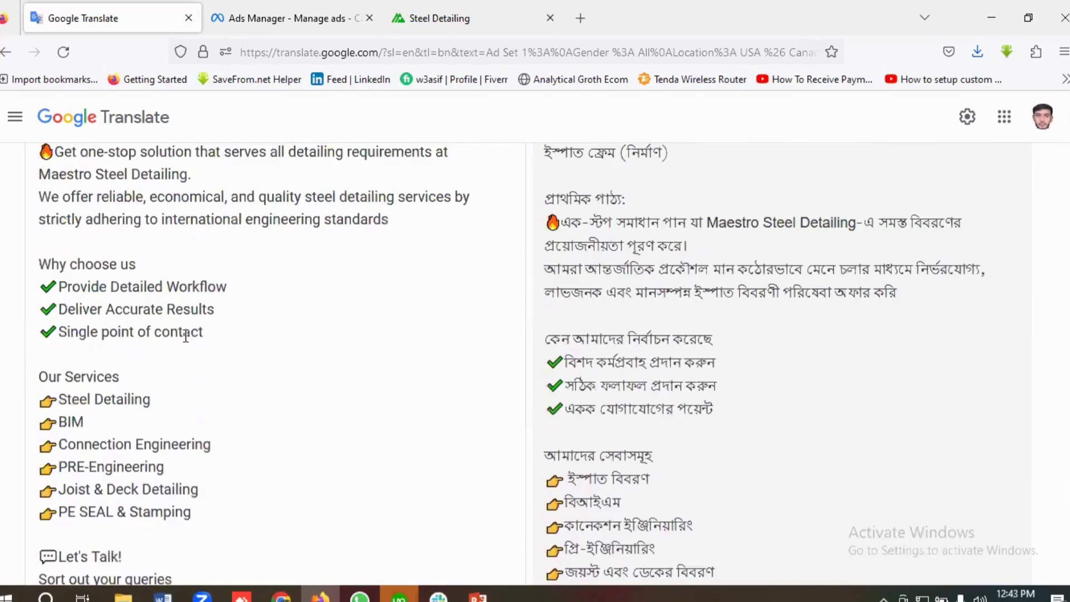
{"action": "scroll", "coordinate": [186, 336], "scroll_direction": "down", "scroll_amount": 7}
{"action": "scroll", "coordinate": [185, 336], "scroll_direction": "down", "scroll_amount": 7}
{"action": "scroll", "coordinate": [185, 336], "scroll_direction": "up", "scroll_amount": 15}
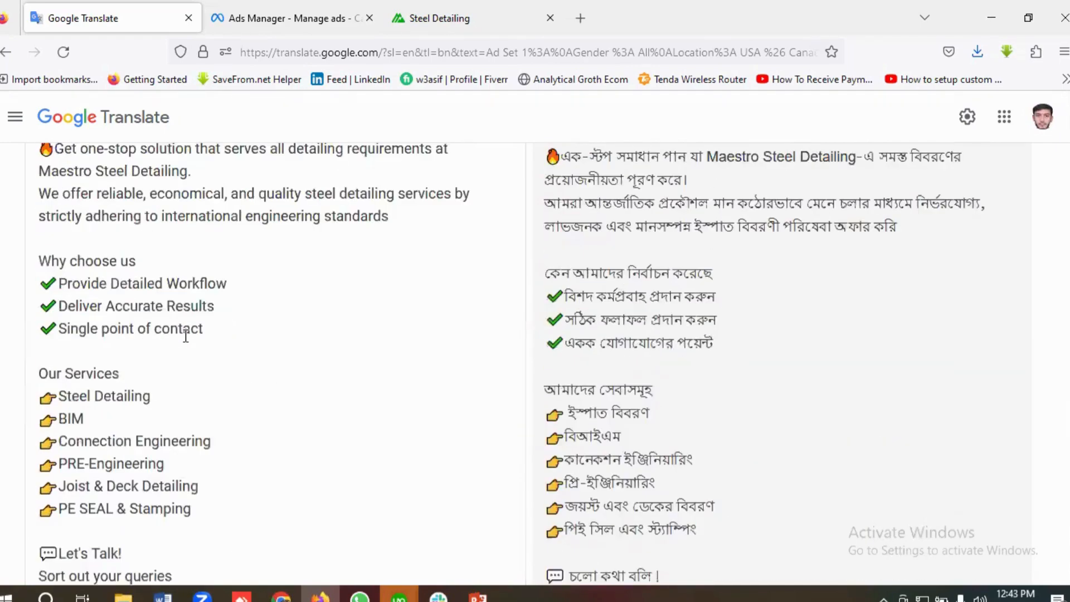
{"action": "scroll", "coordinate": [186, 336], "scroll_direction": "up", "scroll_amount": 1}
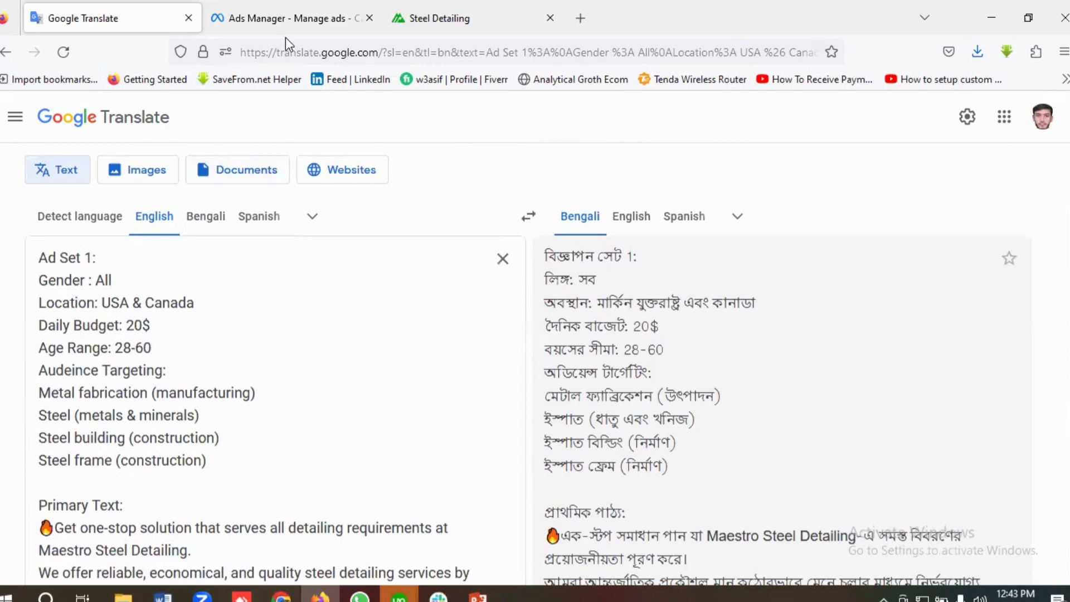
Step: Switch to Ads Manager and create a new campaign with the Traffic objective
{"action": "left_click", "coordinate": [283, 19]}
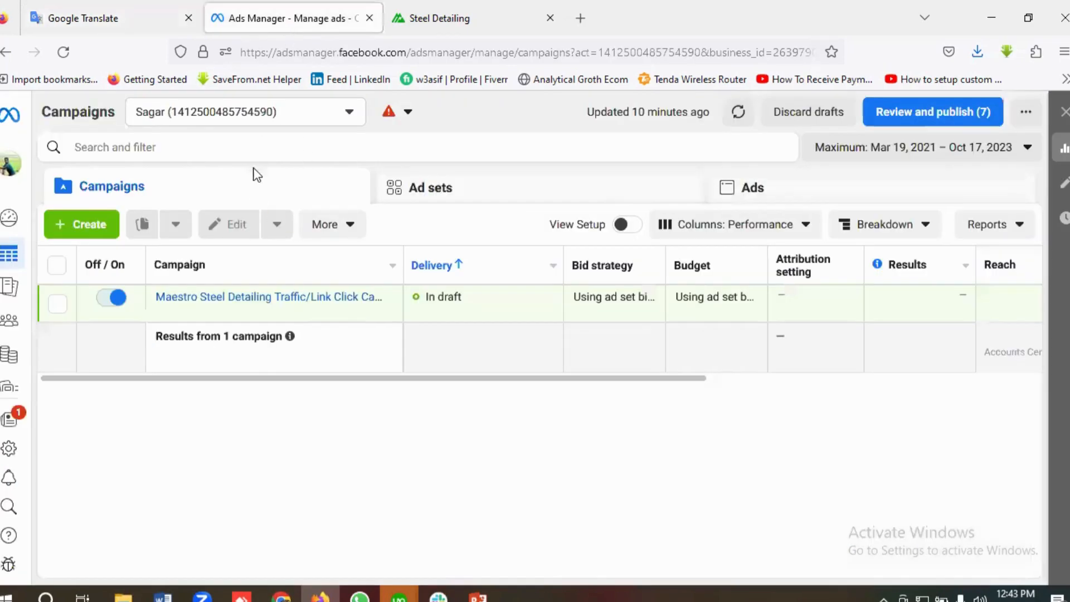
{"action": "left_click", "coordinate": [84, 228]}
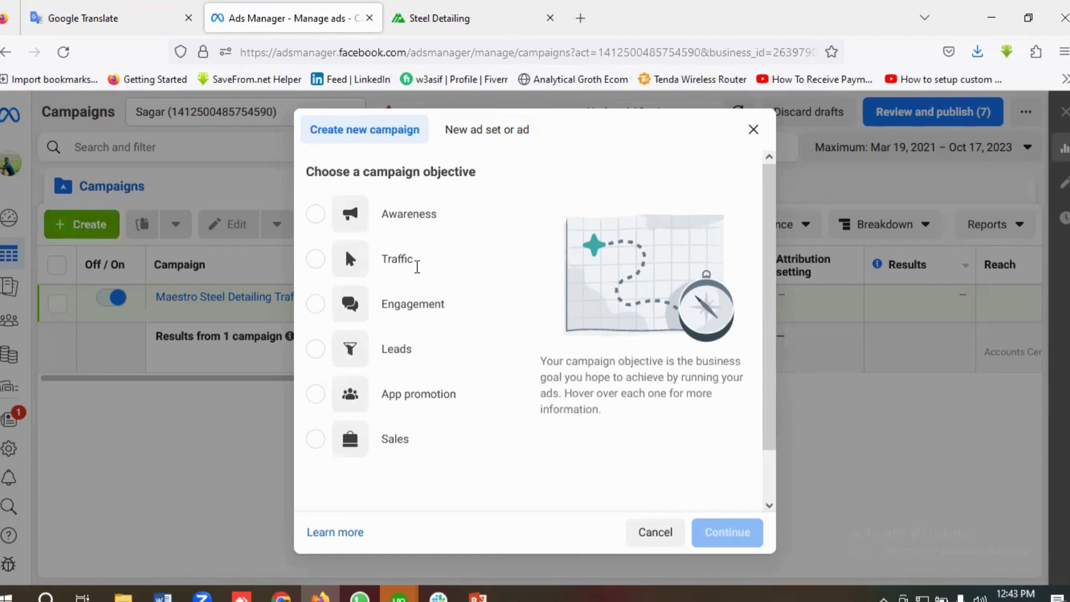
{"action": "key", "text": "ctrl+Tab"}
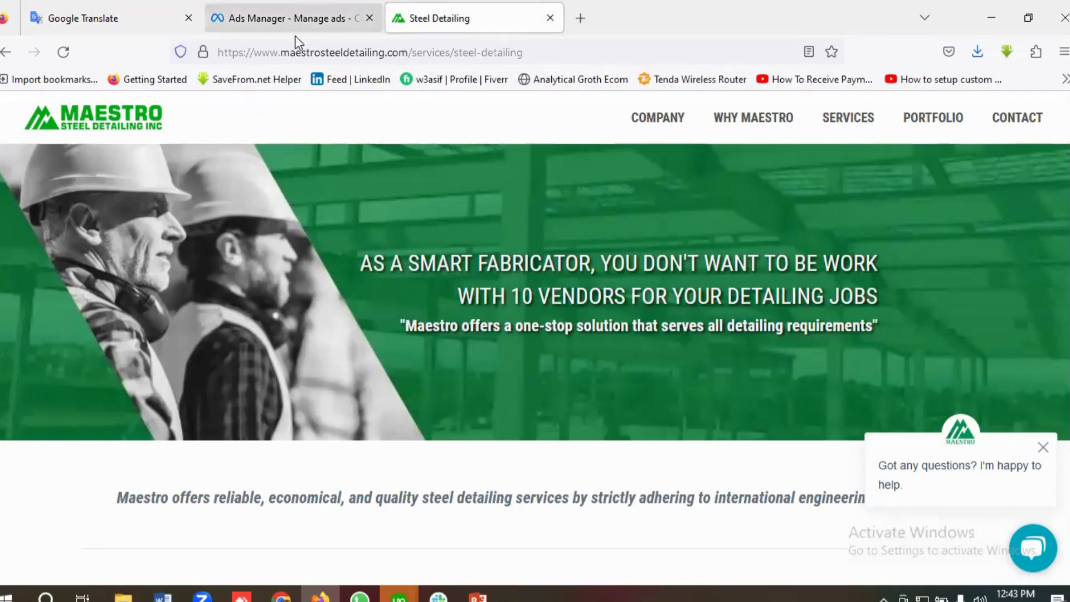
{"action": "left_click", "coordinate": [274, 22]}
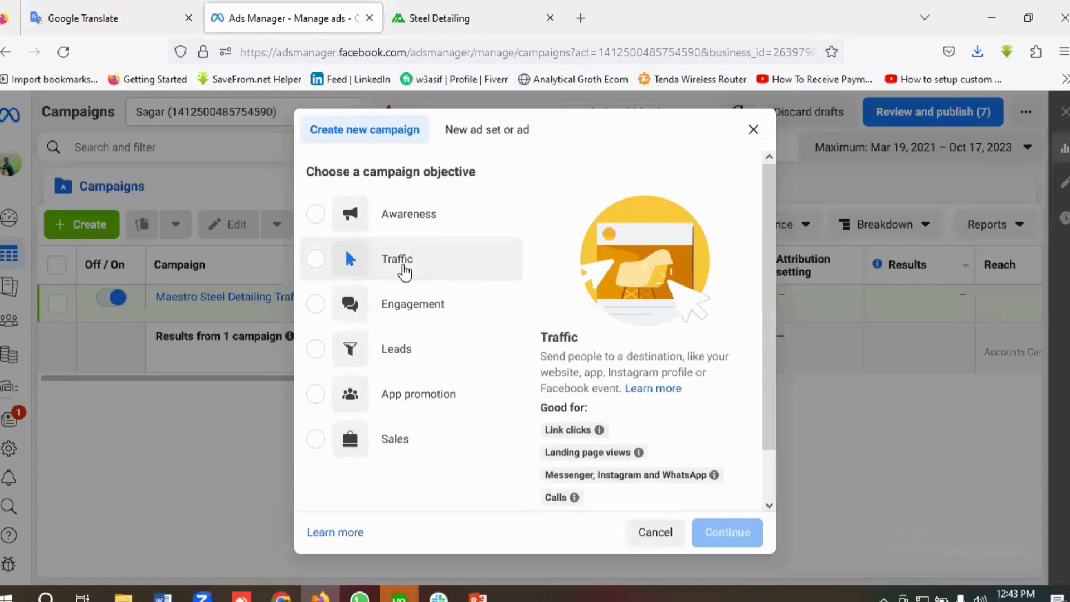
{"action": "left_click", "coordinate": [404, 262]}
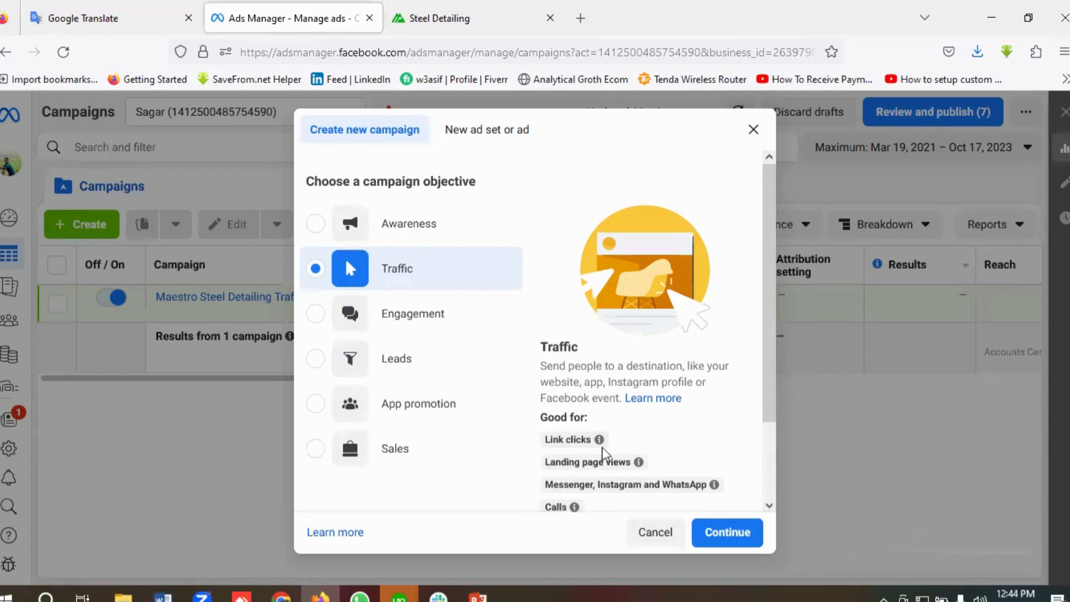
{"action": "mouse_move", "coordinate": [634, 463]}
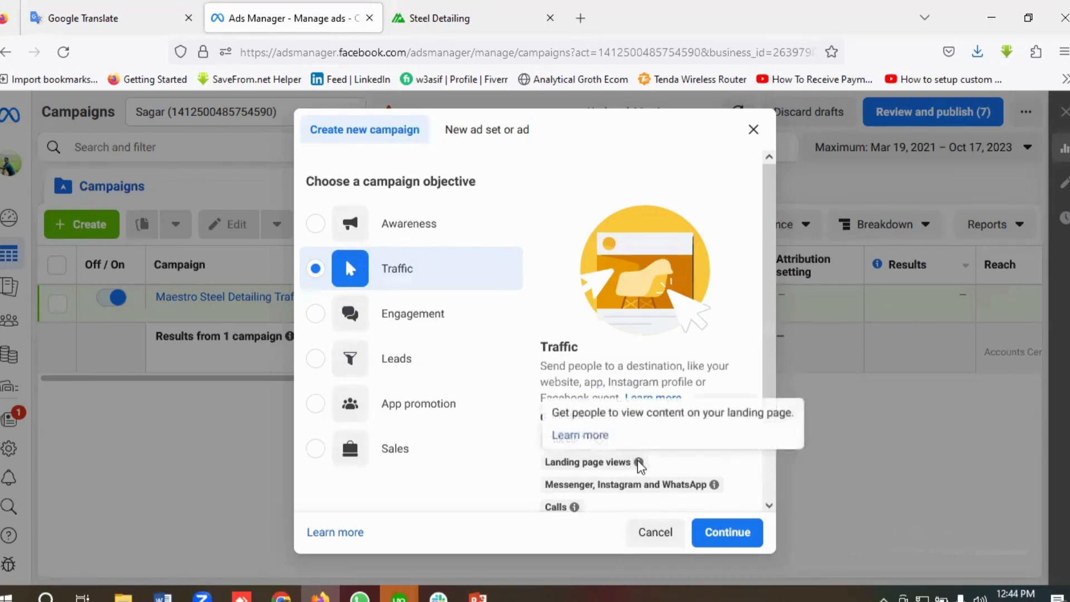
{"action": "left_click", "coordinate": [728, 534]}
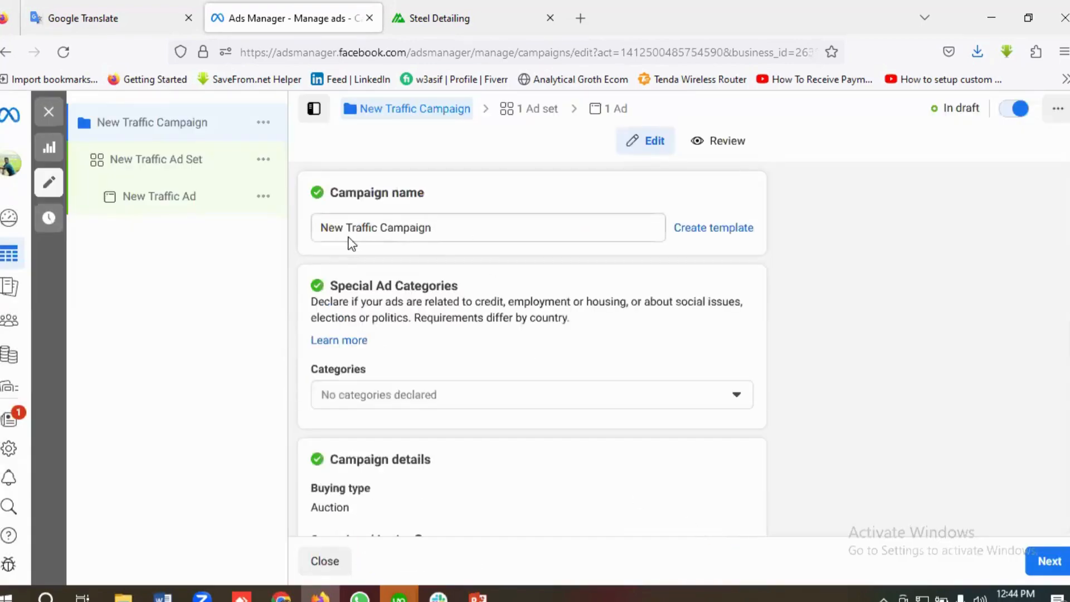
Step: Name the campaign "Landing Page Views Campaign | Maestro Steel Detailing"
{"action": "left_click_drag", "start_coordinate": [382, 229], "coordinate": [309, 229]}
{"action": "key", "text": "BackSpace"}
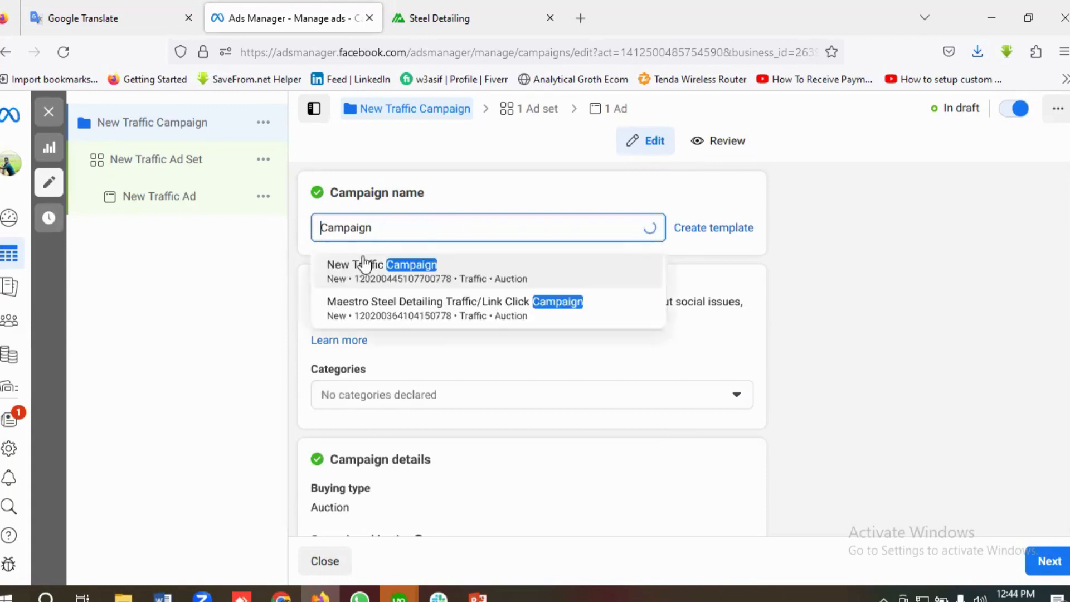
{"action": "type", "text": "Lan"}
{"action": "type", "text": "ding P"}
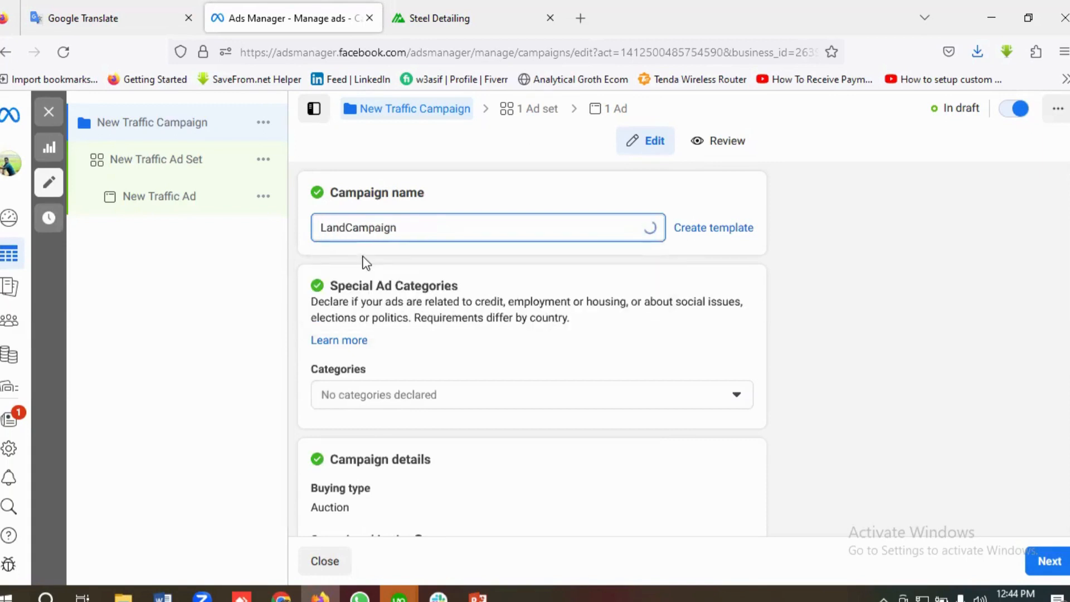
{"action": "type", "text": "age Vie"}
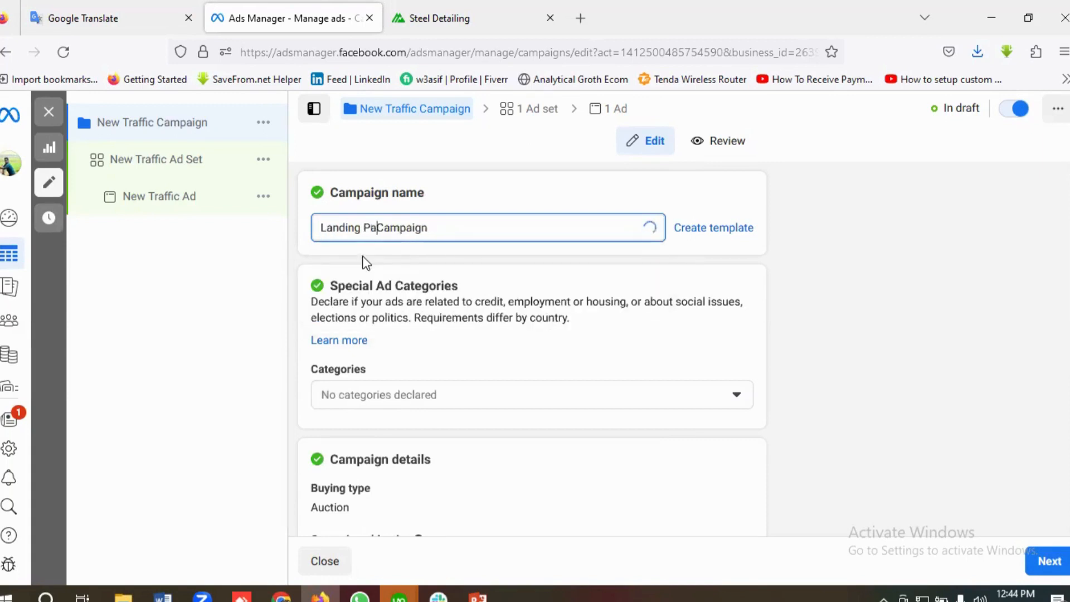
{"action": "type", "text": "ws"}
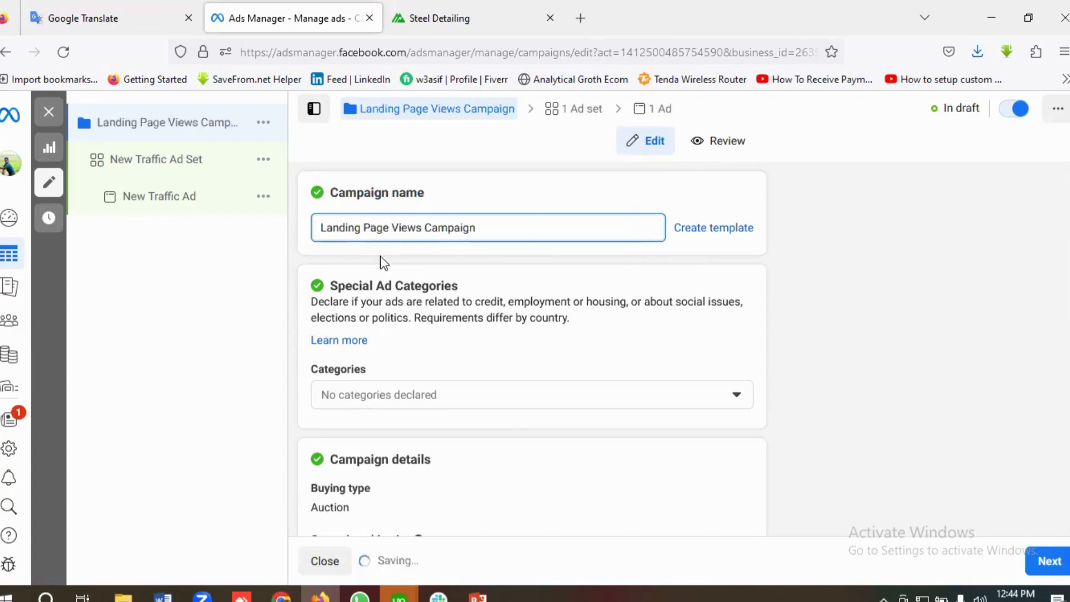
{"action": "left_click", "coordinate": [482, 228]}
{"action": "type", "text": "[Ma"}
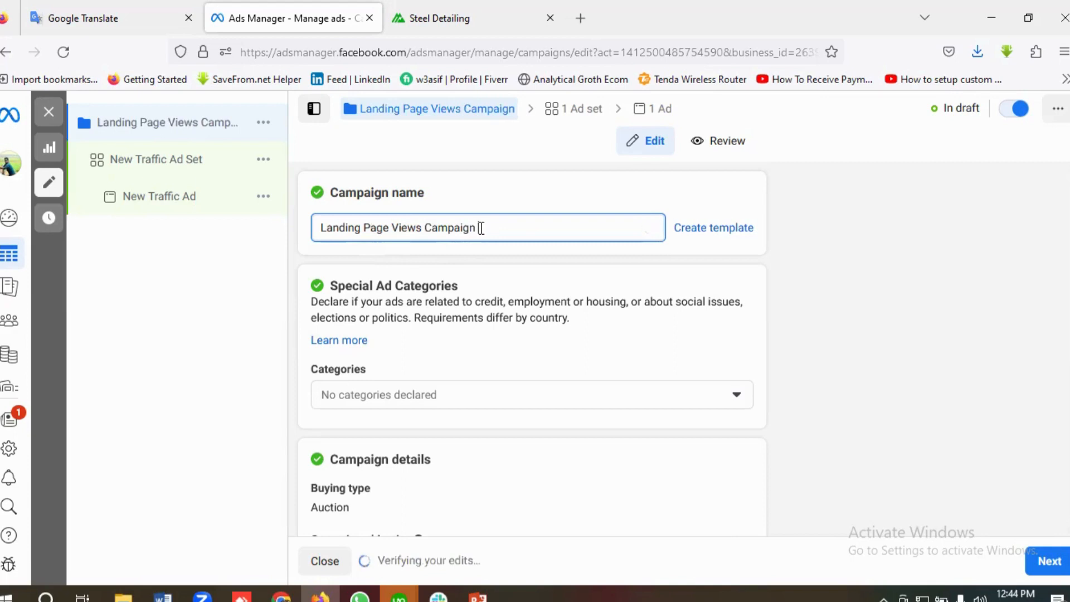
{"action": "type", "text": "estro St"}
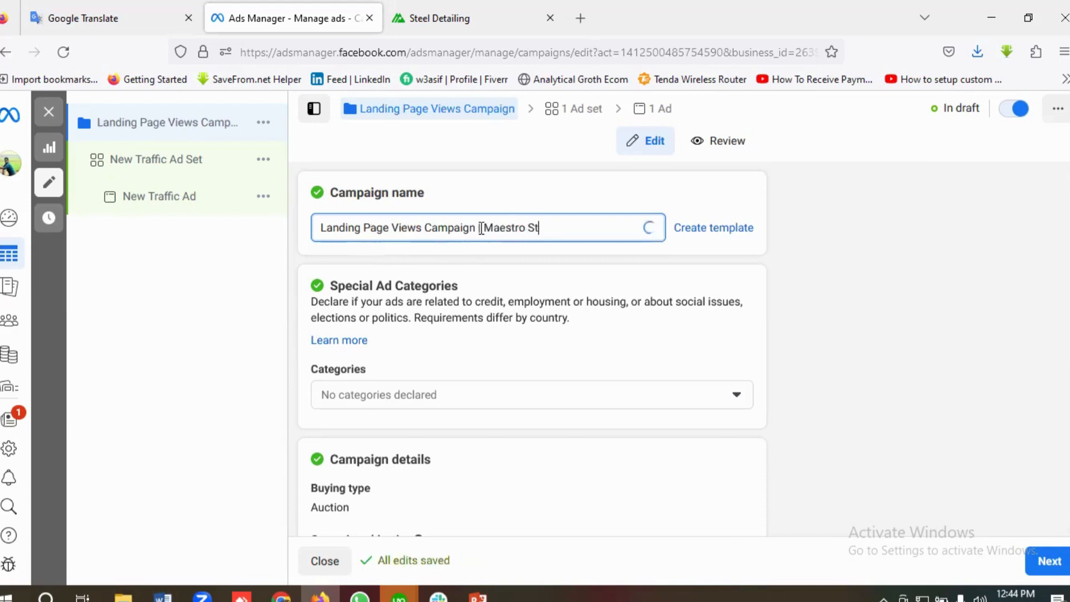
{"action": "type", "text": "eel Detailing"}
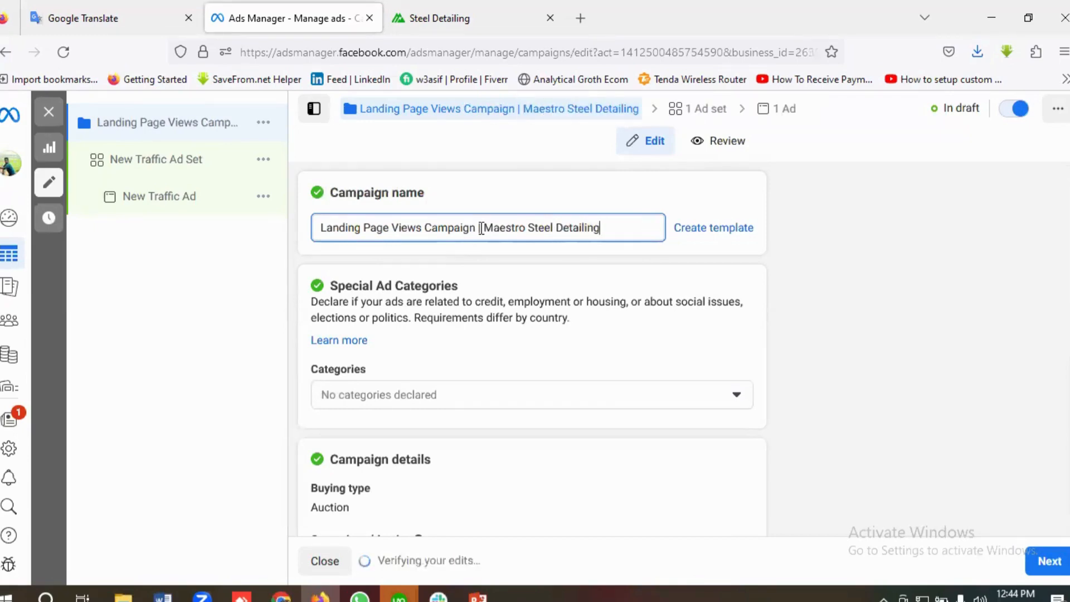
Step: Review the campaign's special ad categories, details, A/B test and Advantage campaign budget settings, and continue to the ad set
{"action": "scroll", "coordinate": [481, 228], "scroll_direction": "down", "scroll_amount": 2}
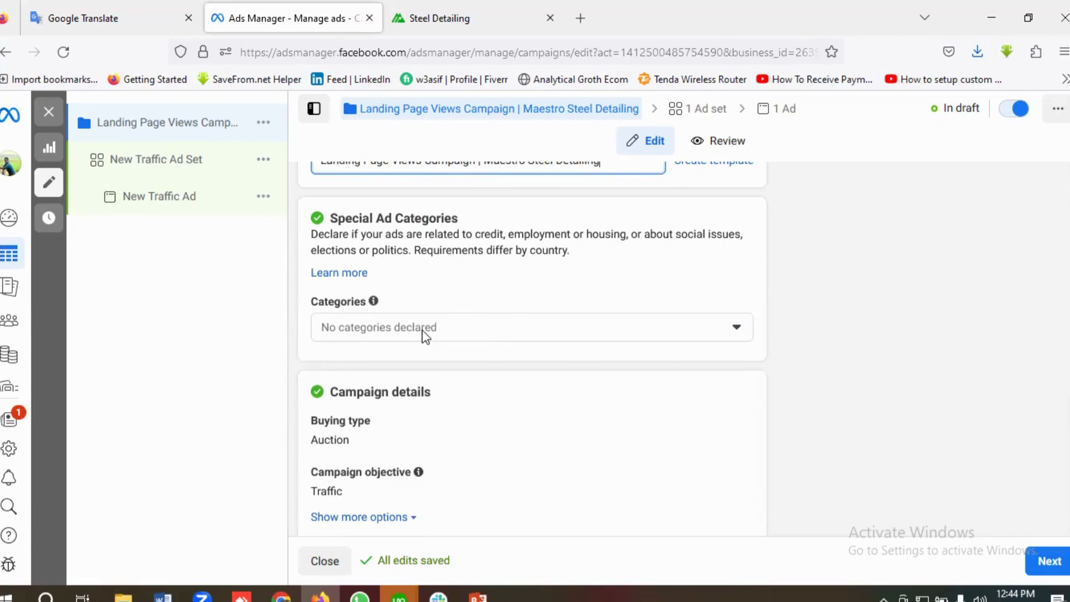
{"action": "left_click", "coordinate": [429, 6]}
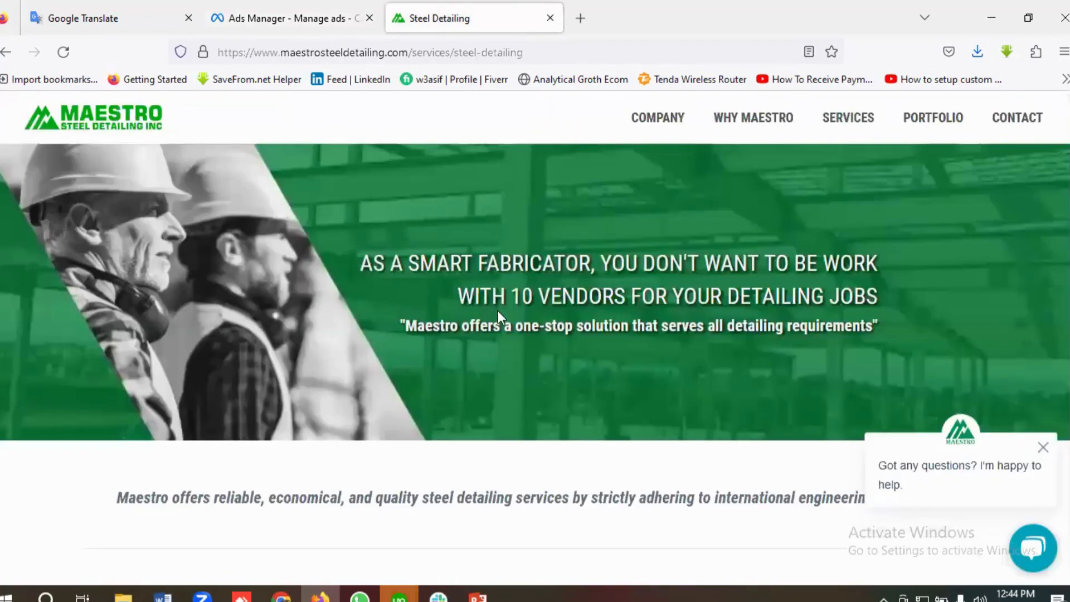
{"action": "left_click", "coordinate": [307, 8]}
{"action": "scroll", "coordinate": [535, 379], "scroll_direction": "down", "scroll_amount": 3}
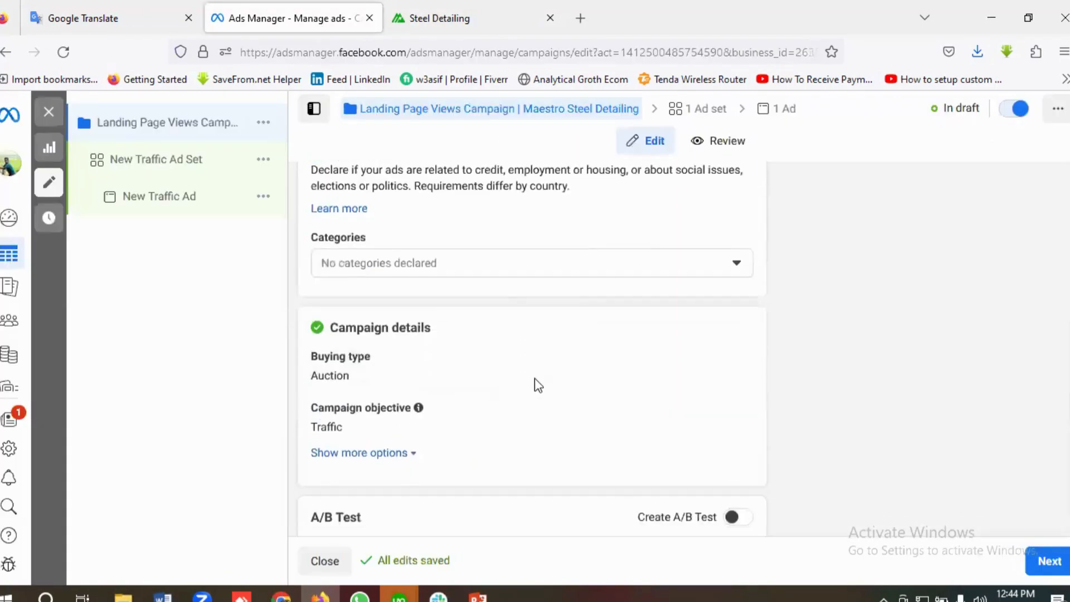
{"action": "scroll", "coordinate": [534, 379], "scroll_direction": "down", "scroll_amount": 2}
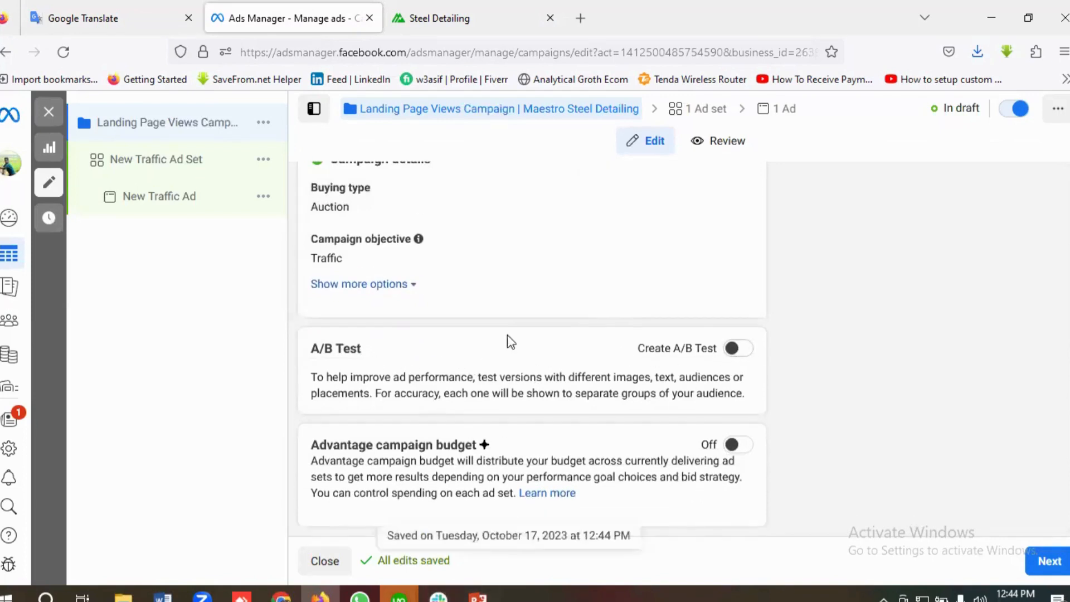
{"action": "scroll", "coordinate": [480, 413], "scroll_direction": "up", "scroll_amount": 1}
{"action": "scroll", "coordinate": [423, 334], "scroll_direction": "down", "scroll_amount": 1}
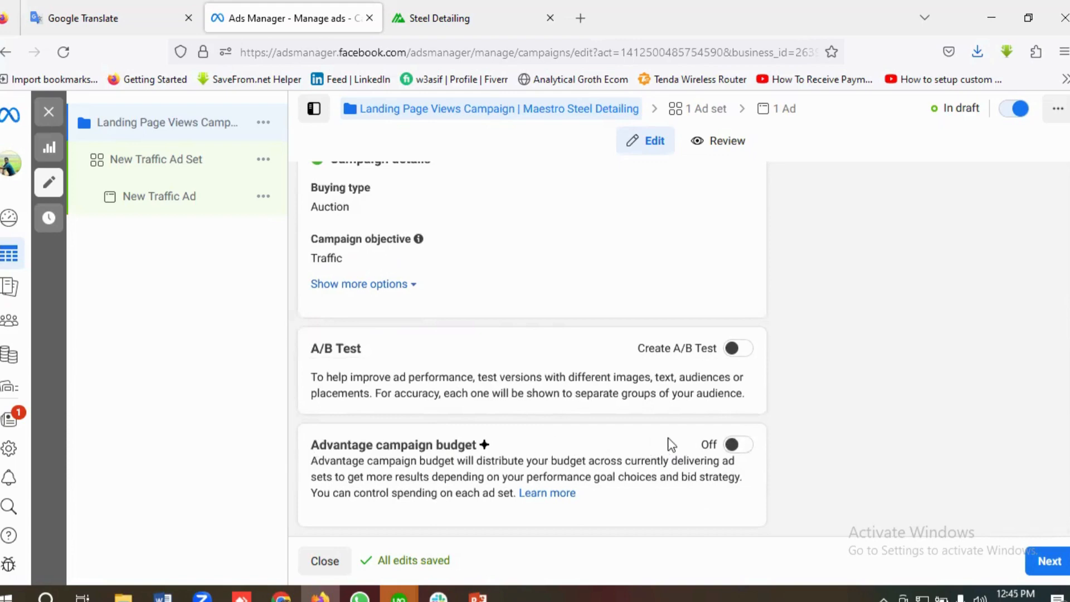
{"action": "left_click", "coordinate": [1051, 564]}
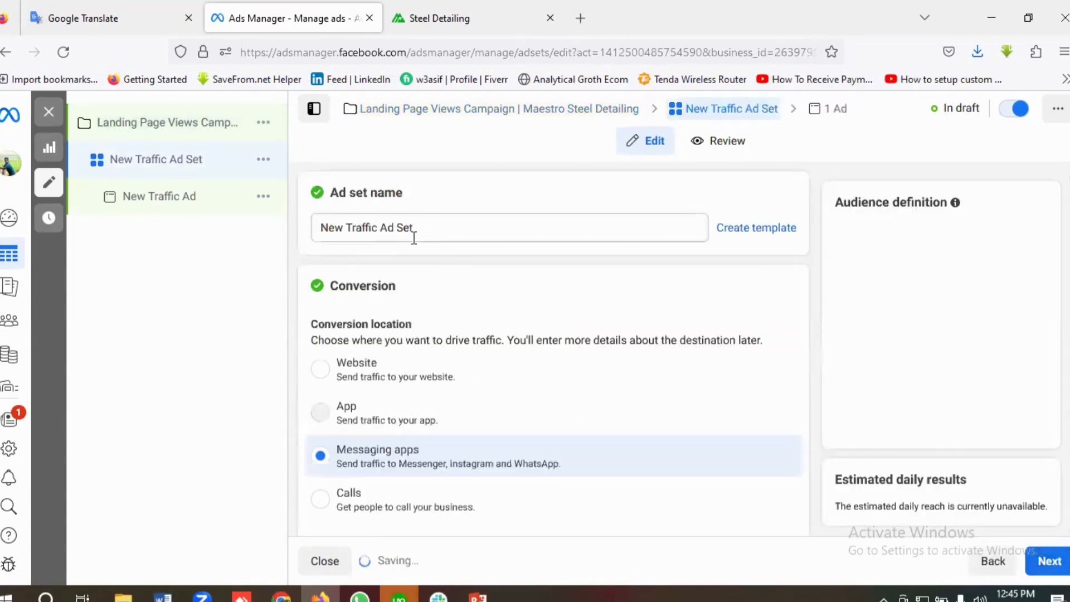
Step: Replace the default ad set name with the opening part "Ad Set 1 |"
{"action": "left_click", "coordinate": [384, 229]}
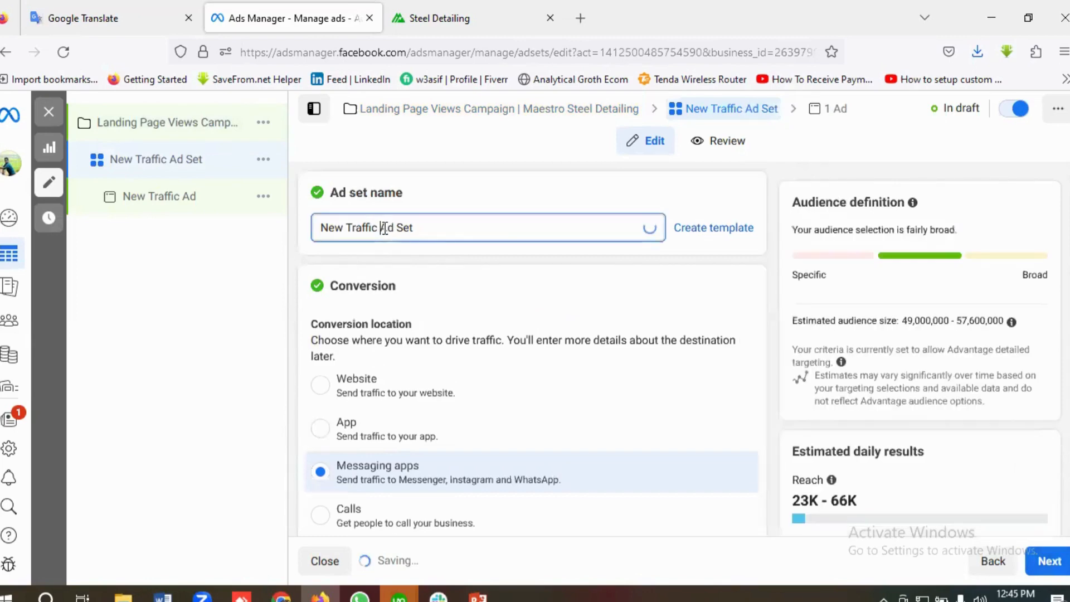
{"action": "key", "text": "BackSpace"}
{"action": "key", "text": "BackSpace"}
{"action": "key", "text": "BackSpace"}
{"action": "key", "text": "BackSpace"}
{"action": "key", "text": "BackSpace"}
{"action": "key", "text": "BackSpace"}
{"action": "key", "text": "BackSpace"}
{"action": "key", "text": "BackSpace"}
{"action": "key", "text": "BackSpace"}
{"action": "key", "text": "BackSpace"}
{"action": "key", "text": "BackSpace"}
{"action": "key", "text": "BackSpace"}
{"action": "left_click", "coordinate": [379, 227]}
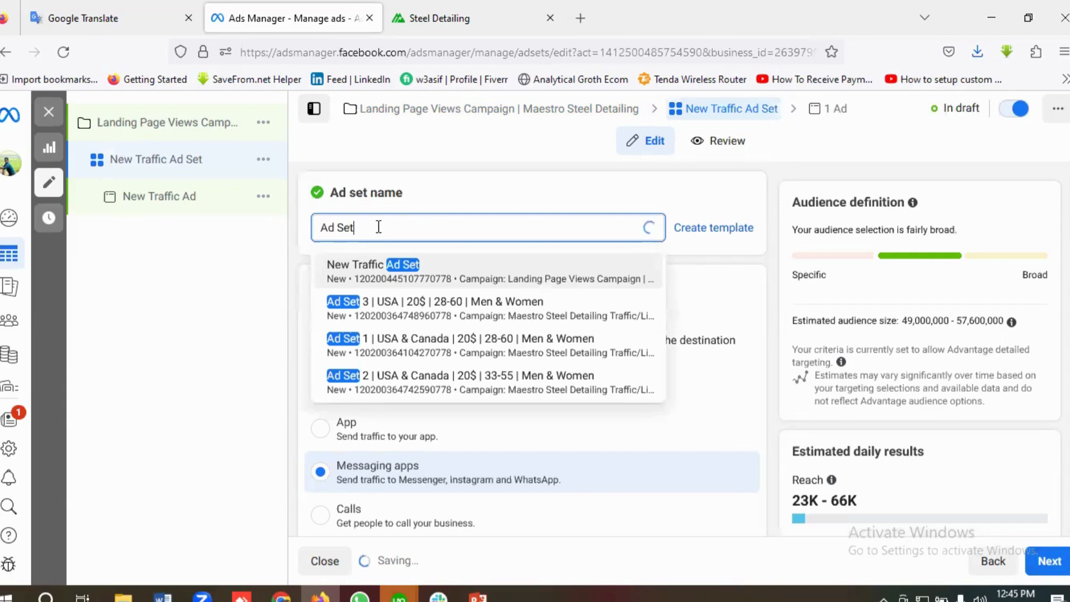
{"action": "type", "text": "1 |"}
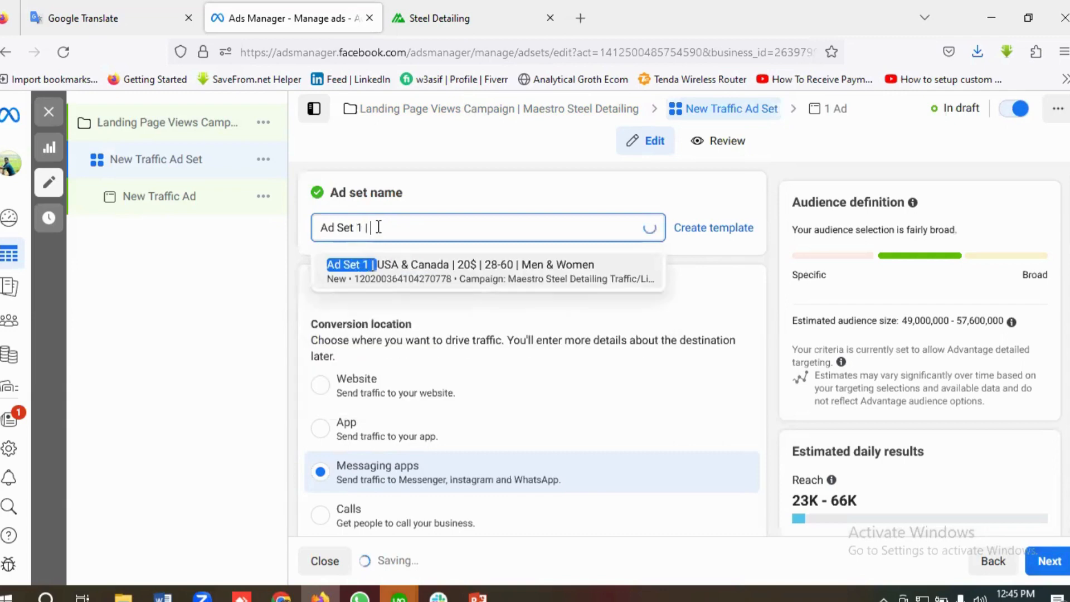
Step: Copy "USA & Canada" from Ad Set 1's location line in Google Translate and append it to the ad set name in Ads Manager
{"action": "left_click", "coordinate": [173, 11]}
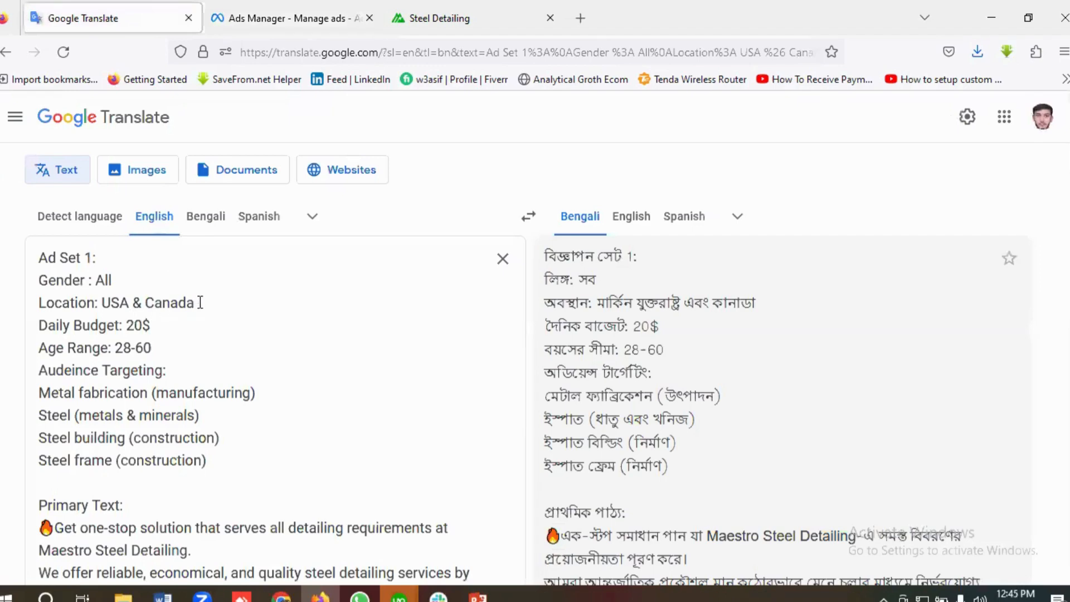
{"action": "left_click_drag", "start_coordinate": [199, 302], "coordinate": [103, 302]}
{"action": "right_click", "coordinate": [130, 304]}
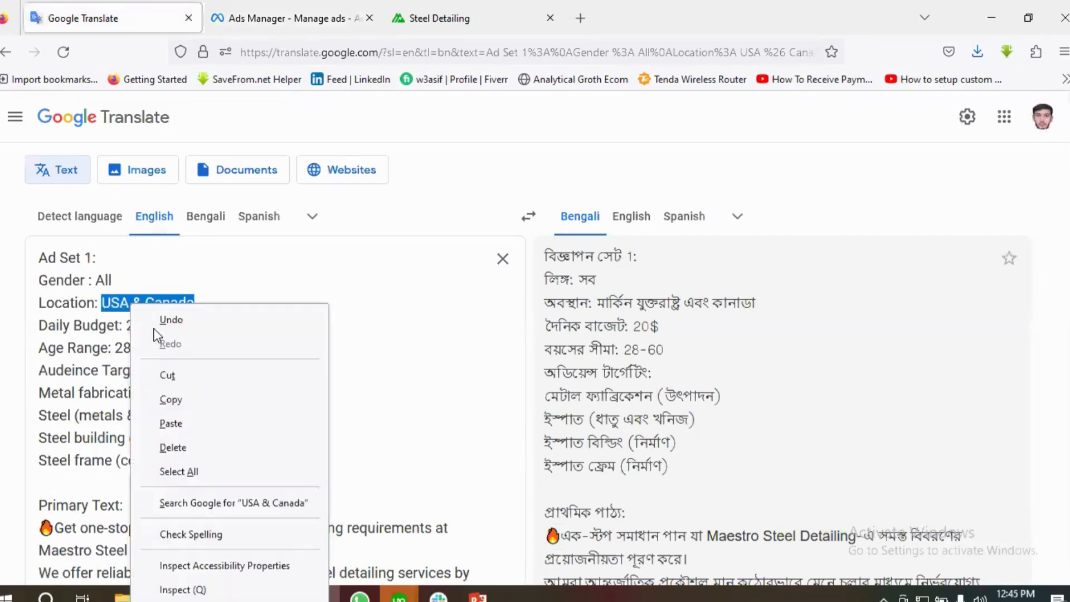
{"action": "left_click", "coordinate": [176, 399]}
{"action": "left_click", "coordinate": [253, 19]}
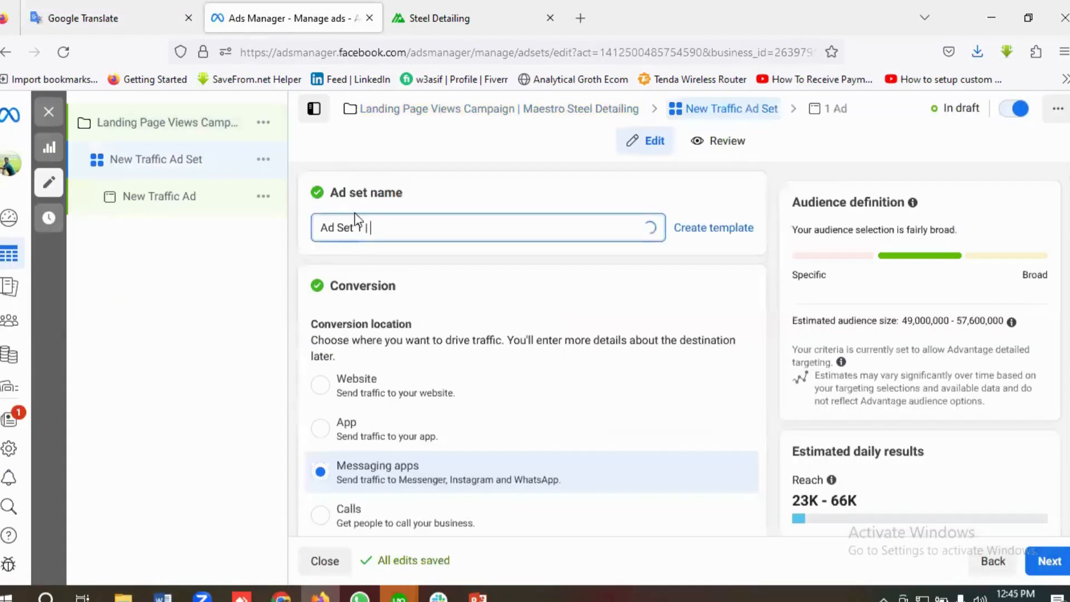
{"action": "key", "text": "ctrl+v"}
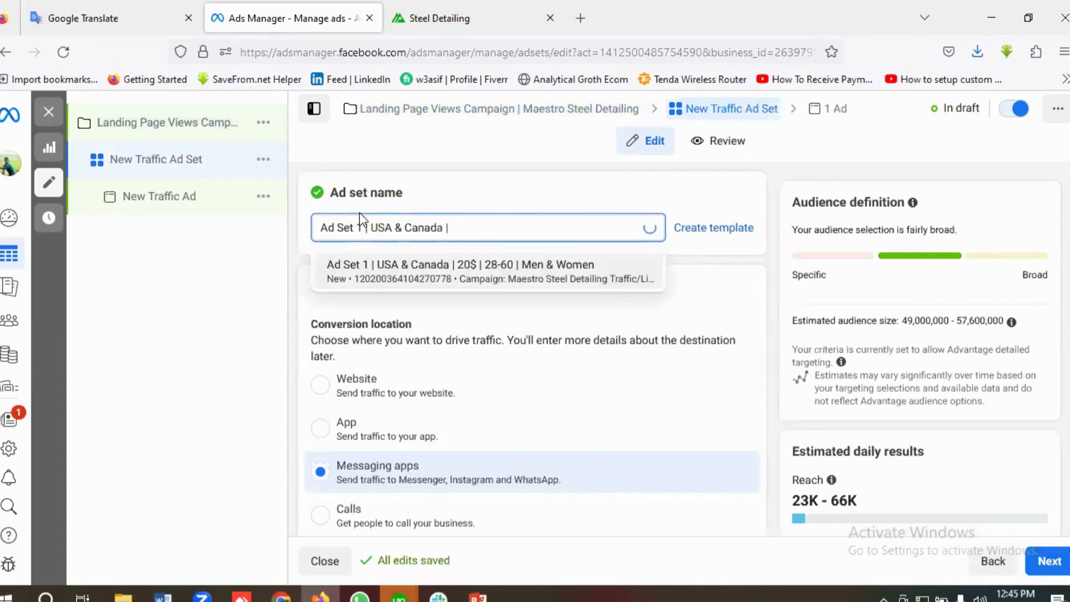
Step: Check the gender in Ad Set 1's plan in Google Translate and append "Men & Women" to the ad set name in Ads Manager
{"action": "left_click", "coordinate": [123, 18]}
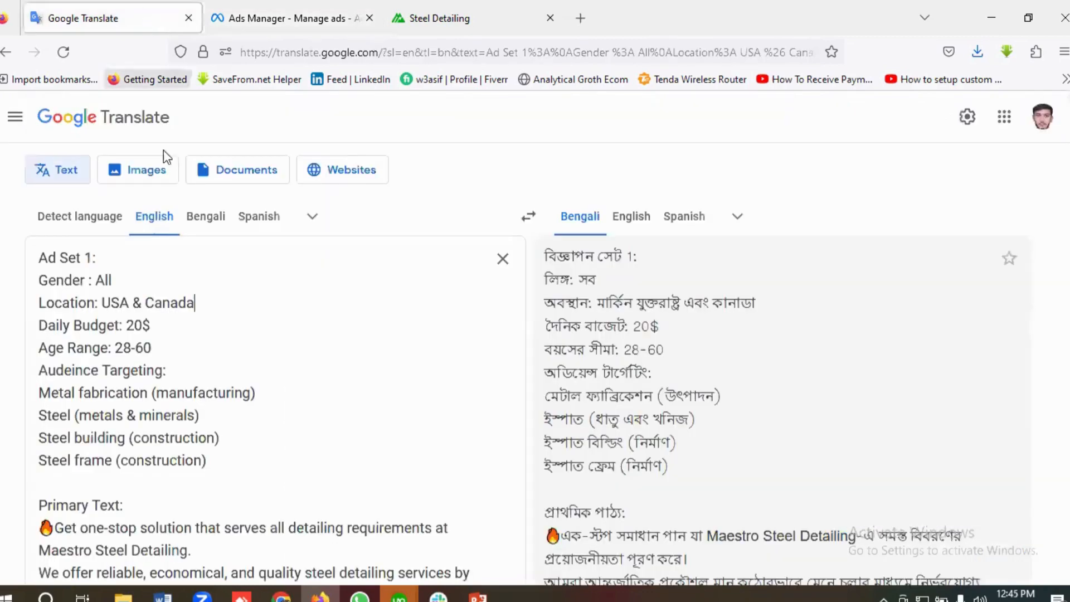
{"action": "left_click", "coordinate": [274, 13]}
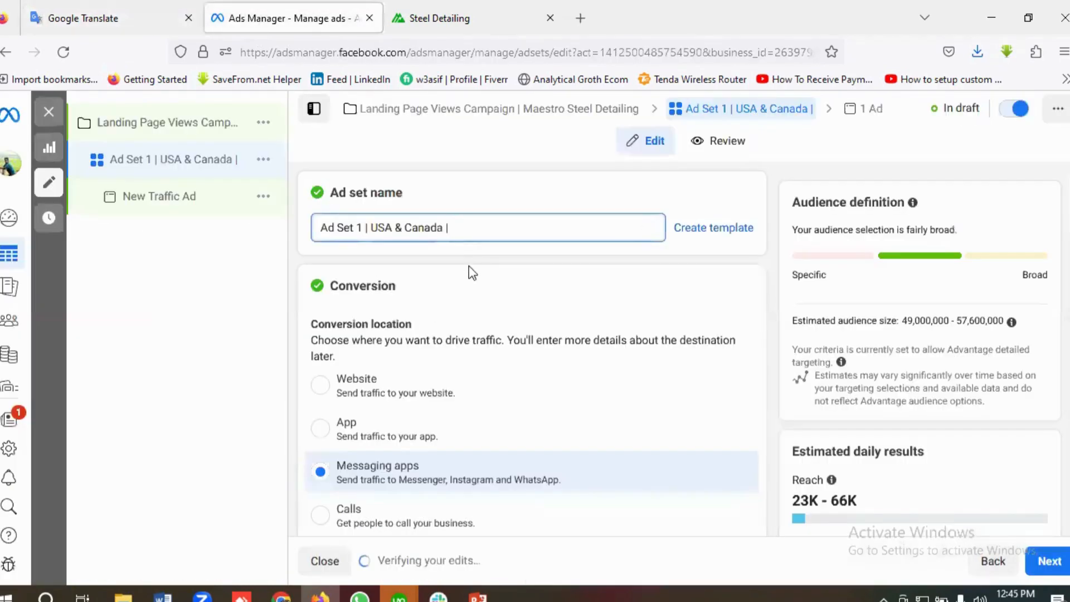
{"action": "type", "text": "M"}
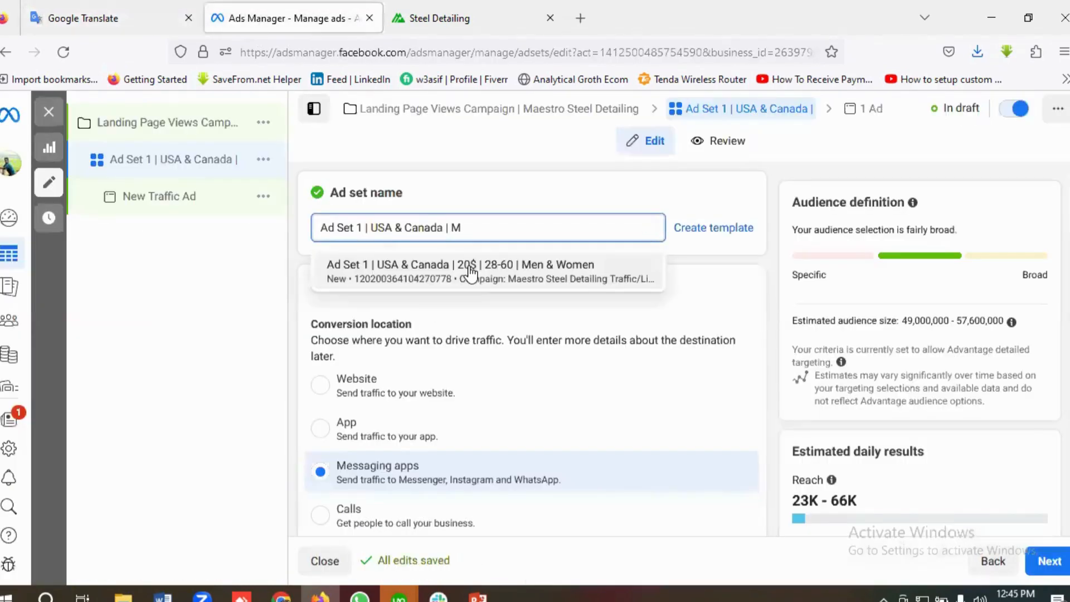
{"action": "type", "text": "en &"}
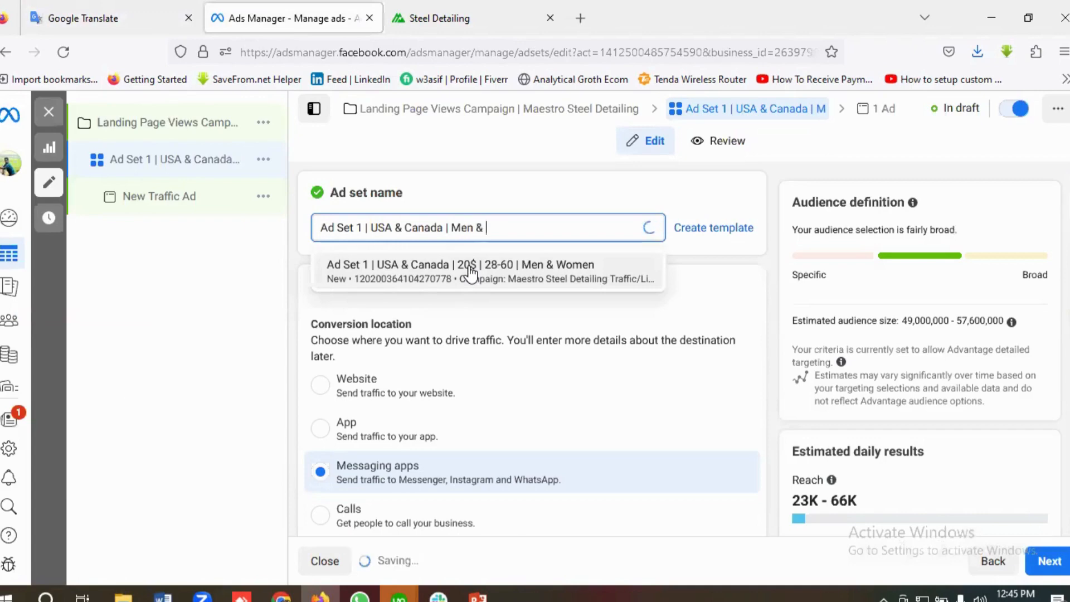
{"action": "type", "text": " W"}
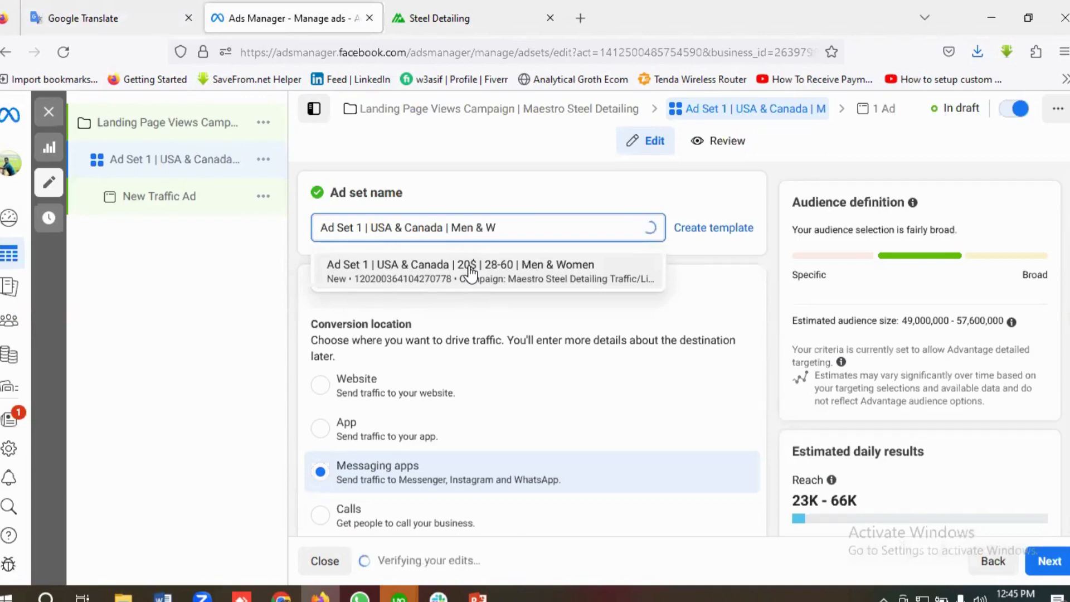
{"action": "type", "text": "omen"}
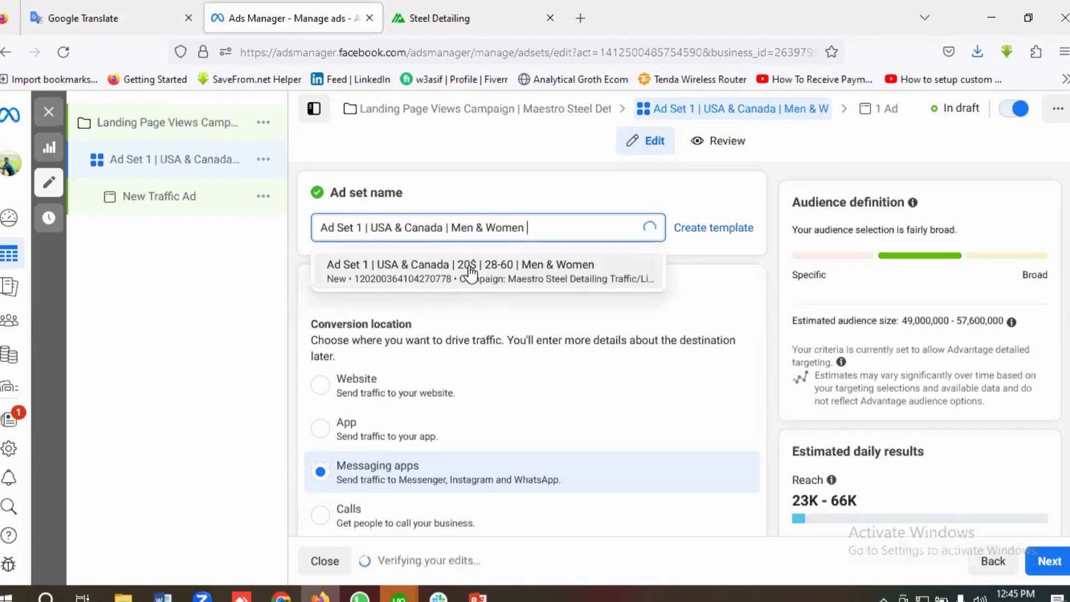
Step: Copy the age range "28-60" from the plan in Google Translate and append it to the ad set name in Ads Manager
{"action": "left_click", "coordinate": [167, 14]}
{"action": "scroll", "coordinate": [229, 256], "scroll_direction": "down", "scroll_amount": 2}
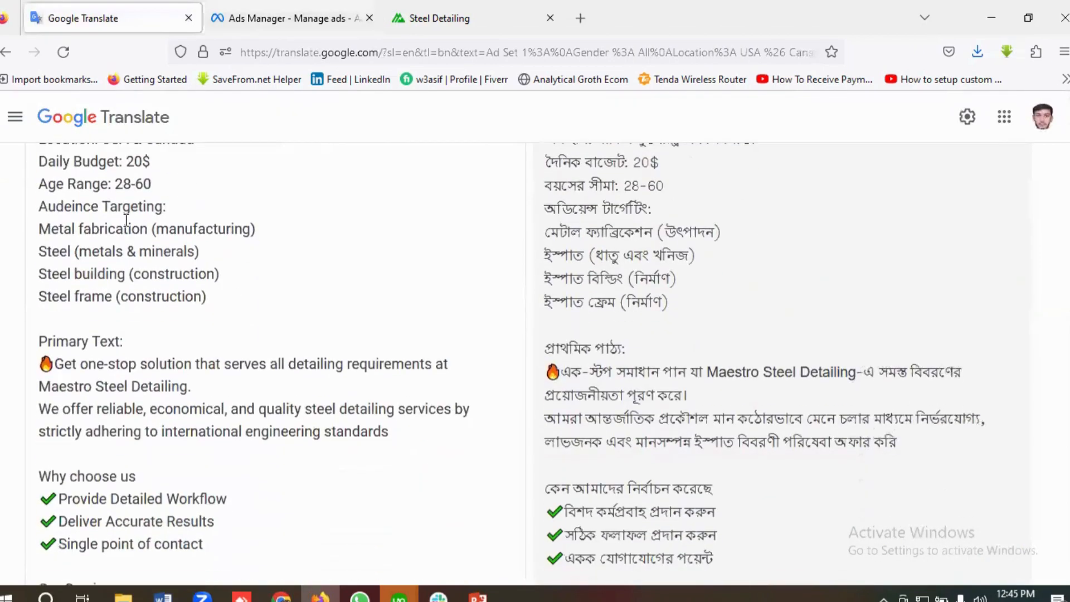
{"action": "scroll", "coordinate": [129, 223], "scroll_direction": "up", "scroll_amount": 2}
{"action": "left_click_drag", "start_coordinate": [115, 265], "coordinate": [150, 266]}
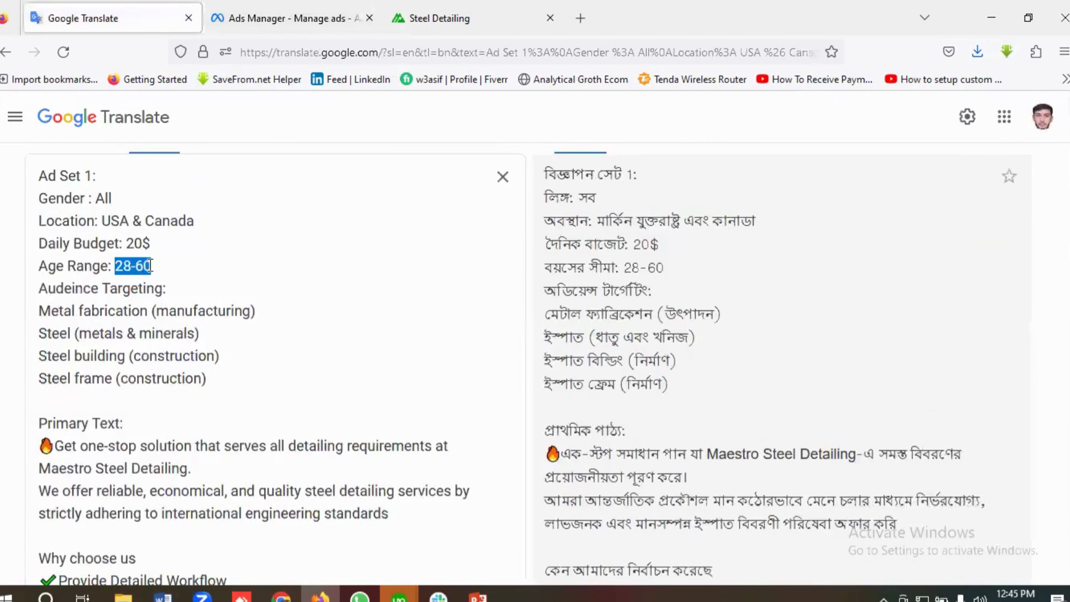
{"action": "right_click", "coordinate": [140, 267]}
{"action": "left_click", "coordinate": [172, 364]}
{"action": "left_click", "coordinate": [243, 19]}
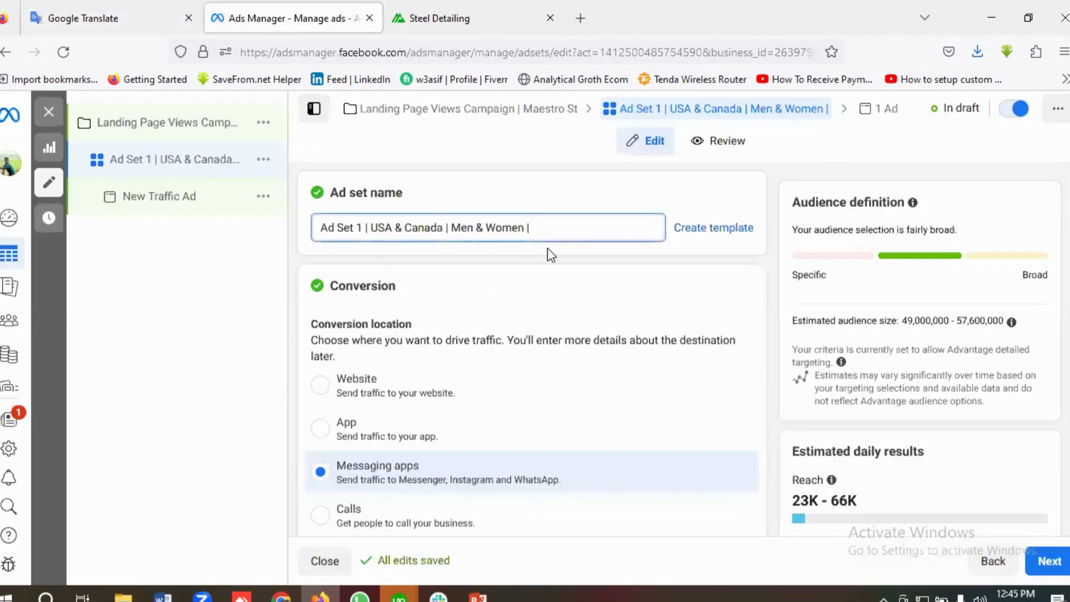
{"action": "key", "text": "ctrl+v"}
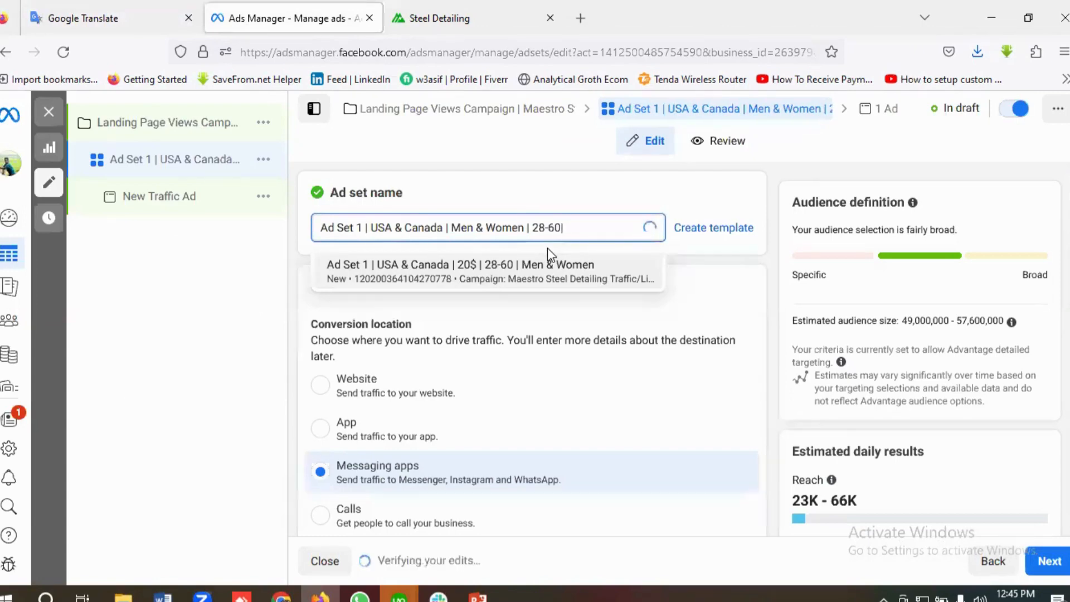
Step: Check the daily budget in the Google Translate plan and append "20 Dollar" to the ad set name in Ads Manager
{"action": "key", "text": "ctrl+shift+Tab"}
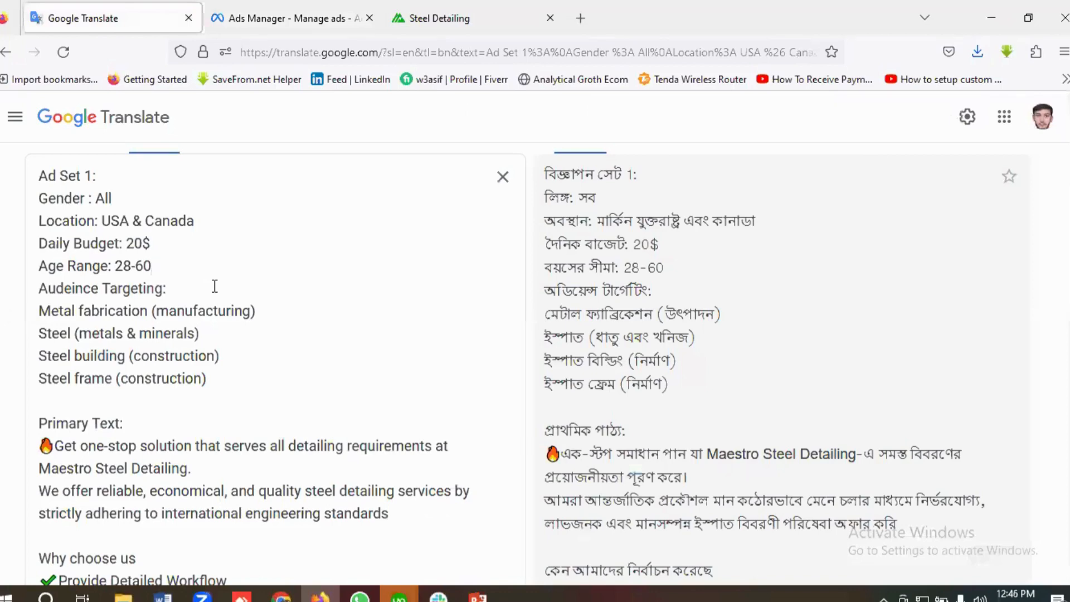
{"action": "left_click", "coordinate": [290, 2]}
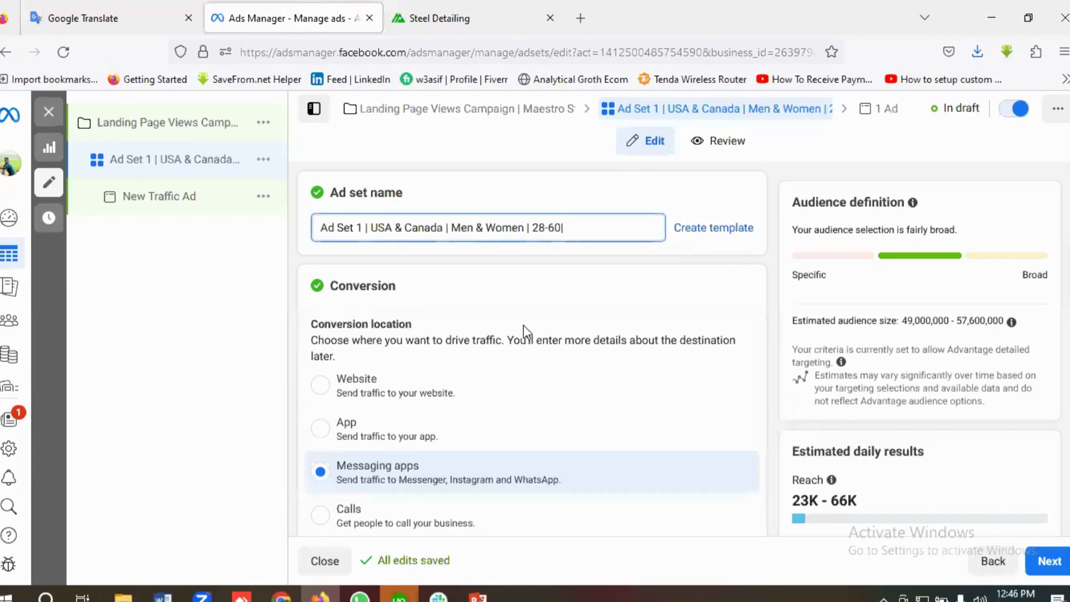
{"action": "type", "text": "20"}
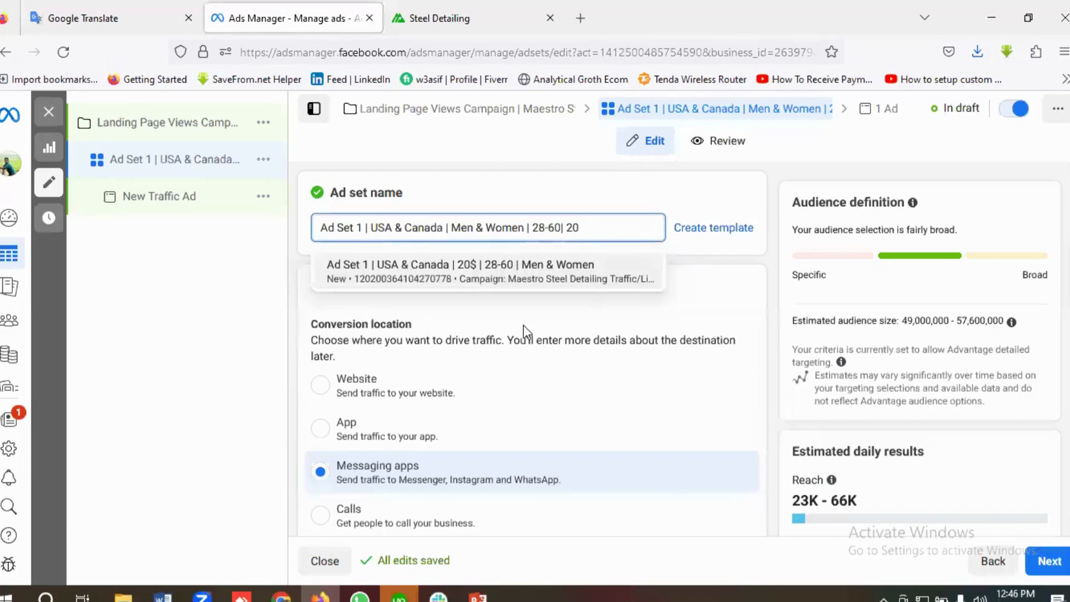
{"action": "type", "text": " Do"}
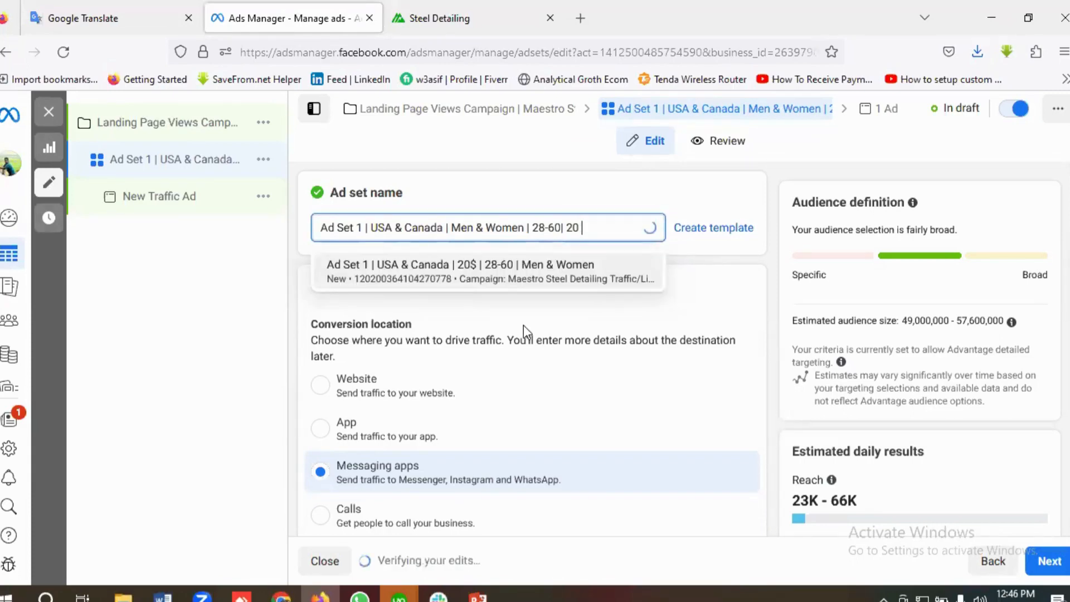
{"action": "type", "text": "llar"}
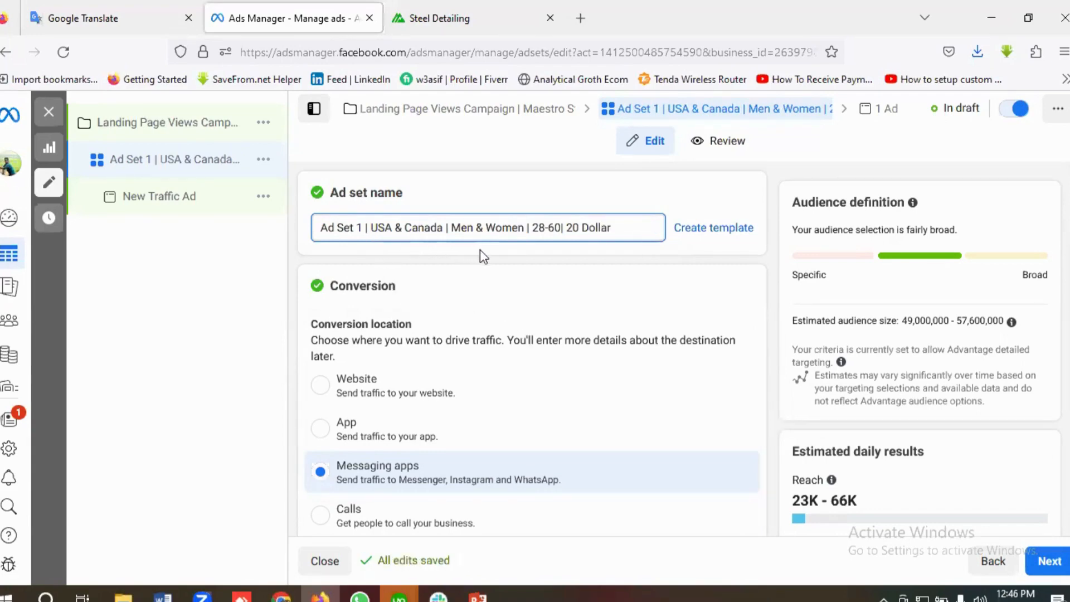
Step: Set the ad set's conversion location to Website and its performance goal to "Maximize number of landing page views"
{"action": "scroll", "coordinate": [480, 251], "scroll_direction": "down", "scroll_amount": 1}
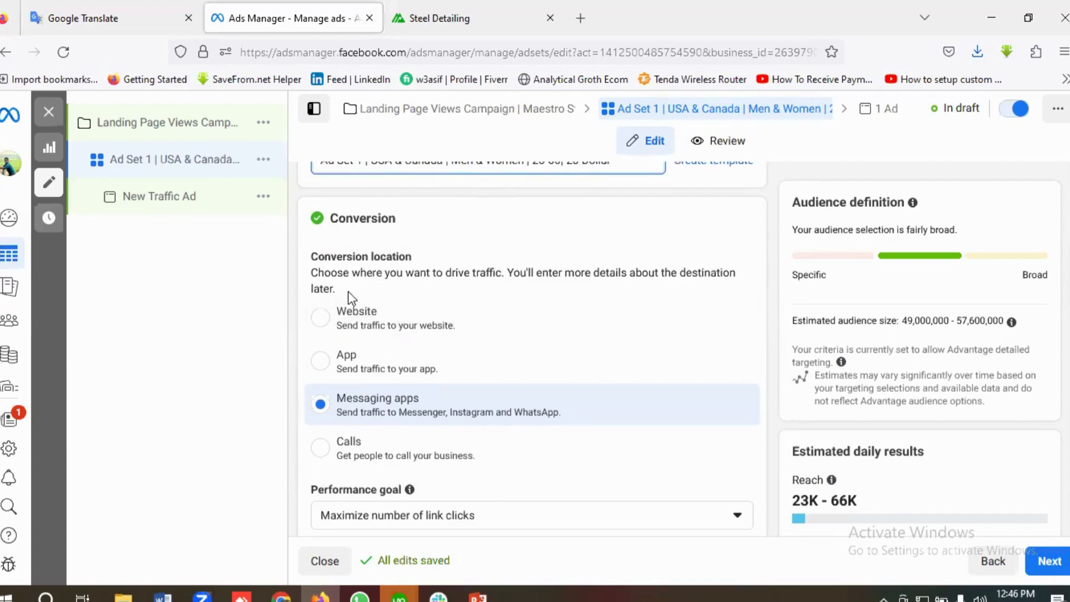
{"action": "left_click", "coordinate": [443, 327]}
{"action": "scroll", "coordinate": [443, 328], "scroll_direction": "down", "scroll_amount": 3}
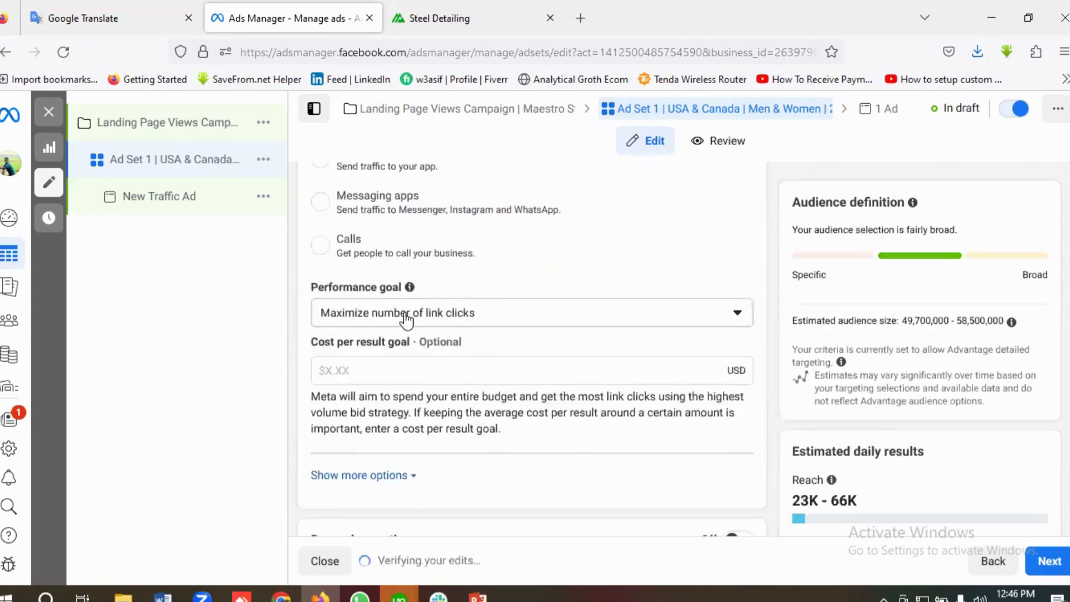
{"action": "left_click", "coordinate": [406, 319]}
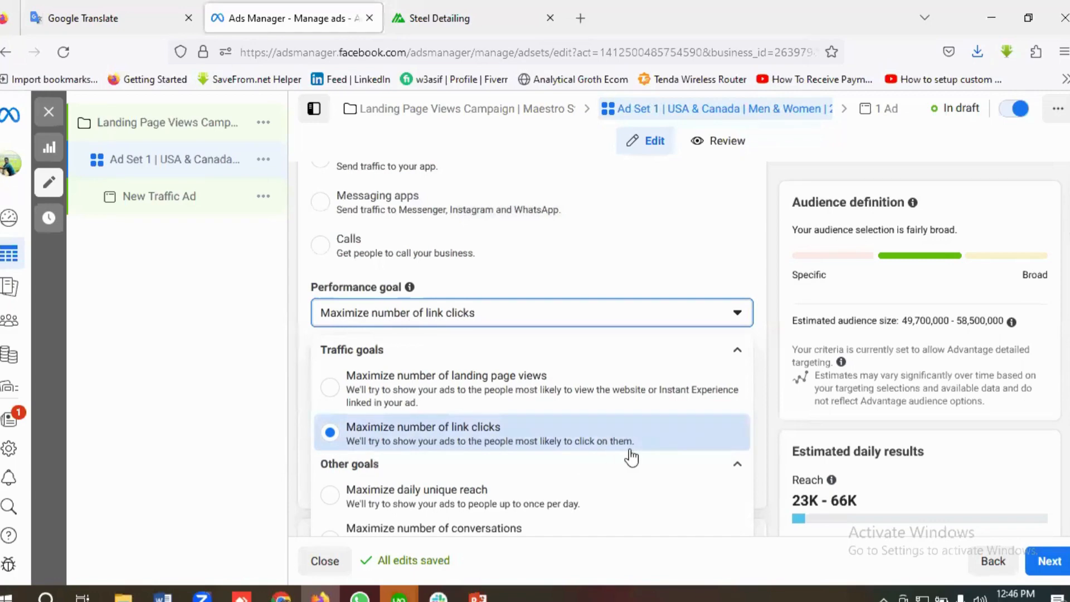
{"action": "left_click", "coordinate": [394, 384]}
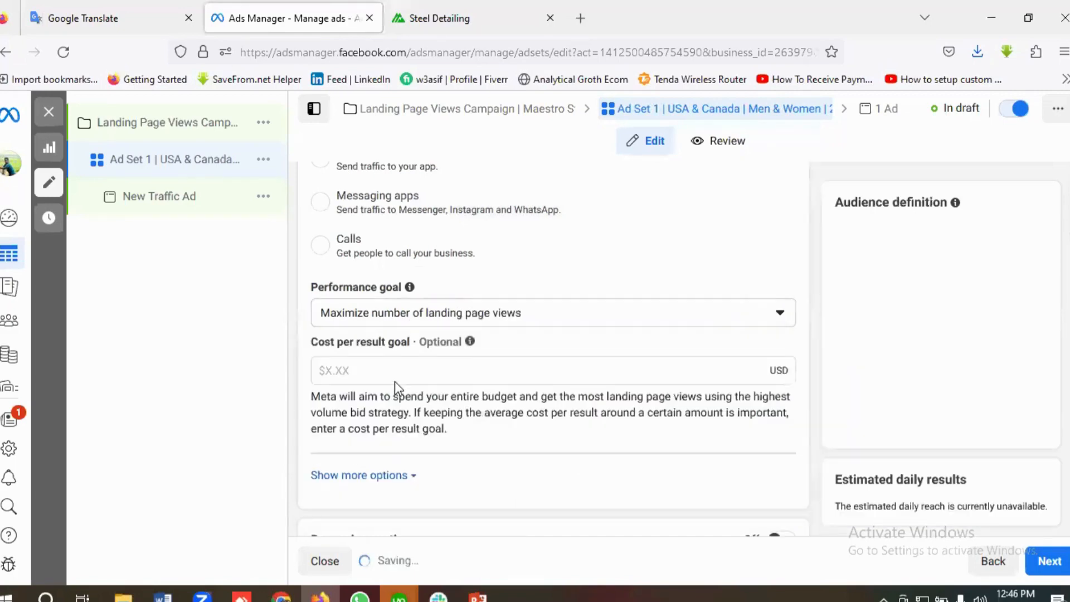
Step: Review the traffic goals and other goals available as the ad set's performance goal
{"action": "left_click", "coordinate": [405, 322]}
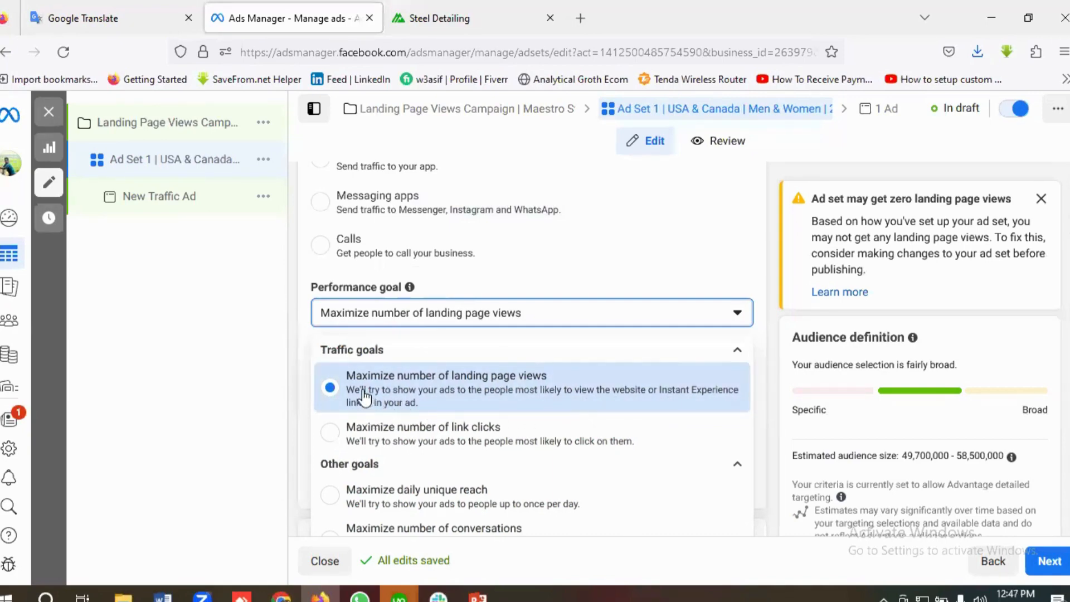
{"action": "scroll", "coordinate": [364, 397], "scroll_direction": "down", "scroll_amount": 3}
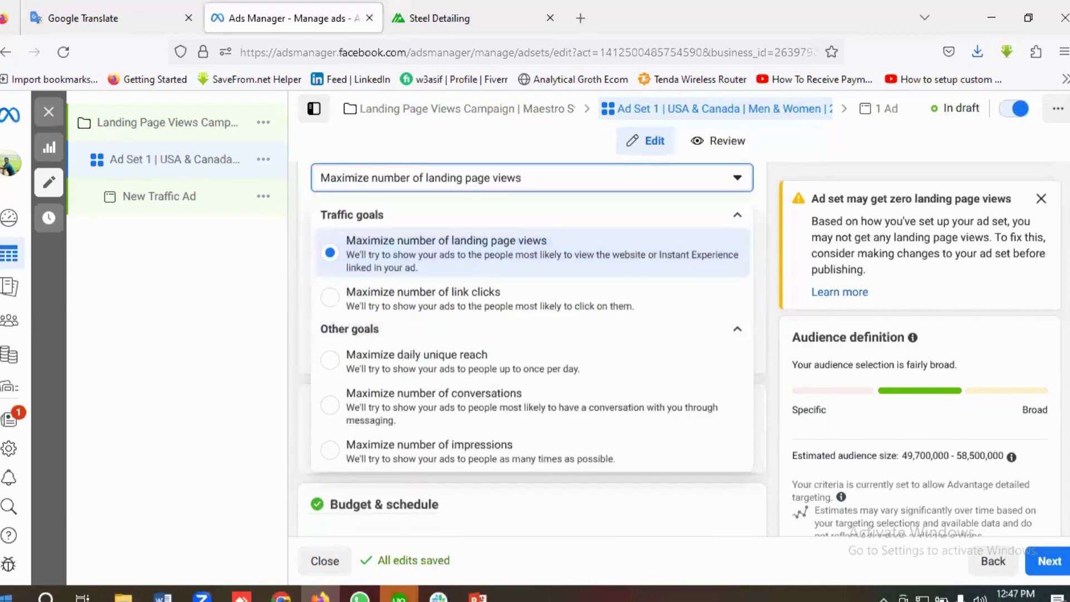
{"action": "scroll", "coordinate": [523, 377], "scroll_direction": "down", "scroll_amount": 3}
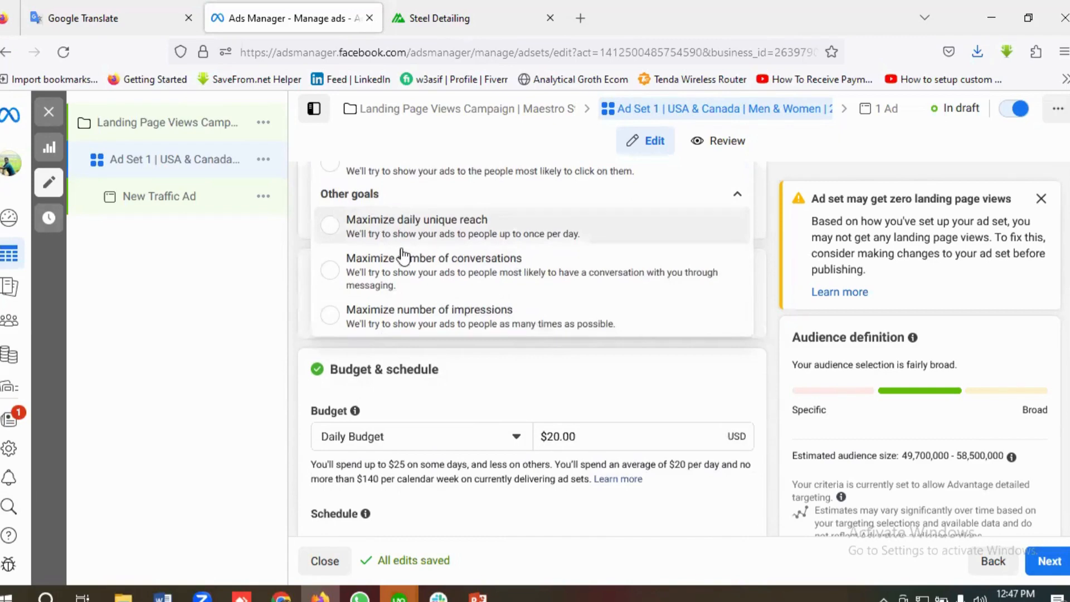
{"action": "scroll", "coordinate": [404, 256], "scroll_direction": "up", "scroll_amount": 5}
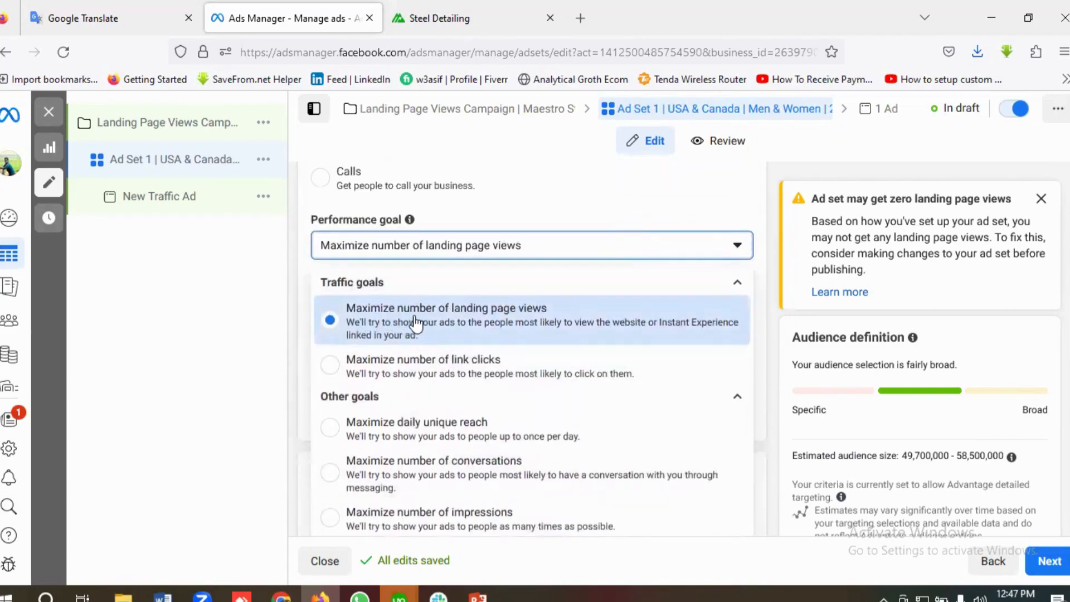
{"action": "scroll", "coordinate": [415, 324], "scroll_direction": "down", "scroll_amount": 5}
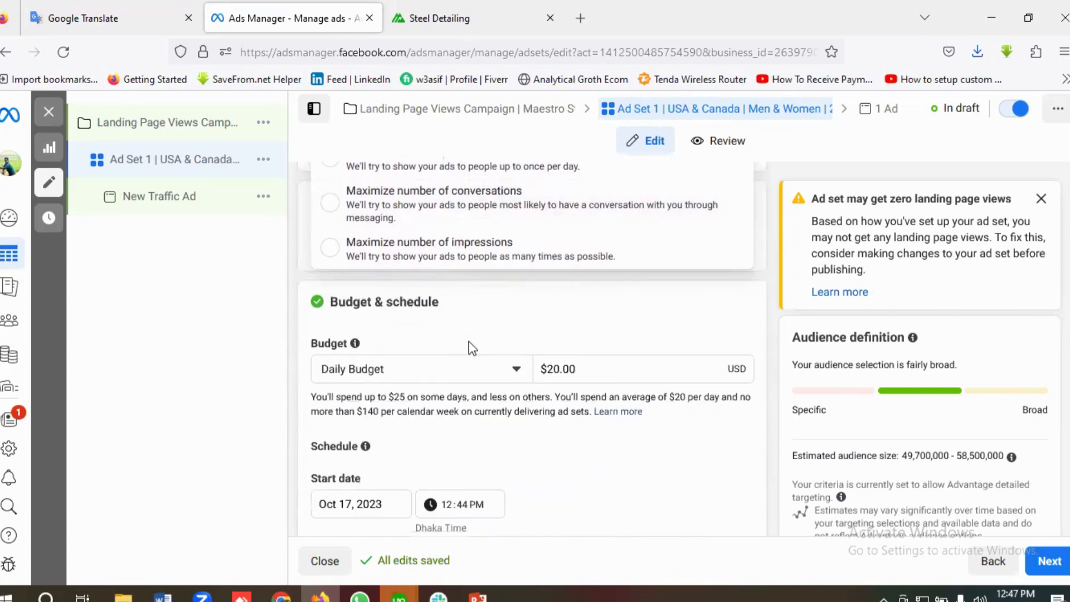
Step: Enable an end date in the ad set's schedule and set it to November 17, 2023
{"action": "scroll", "coordinate": [406, 329], "scroll_direction": "down", "scroll_amount": 1}
{"action": "scroll", "coordinate": [582, 326], "scroll_direction": "down", "scroll_amount": 1}
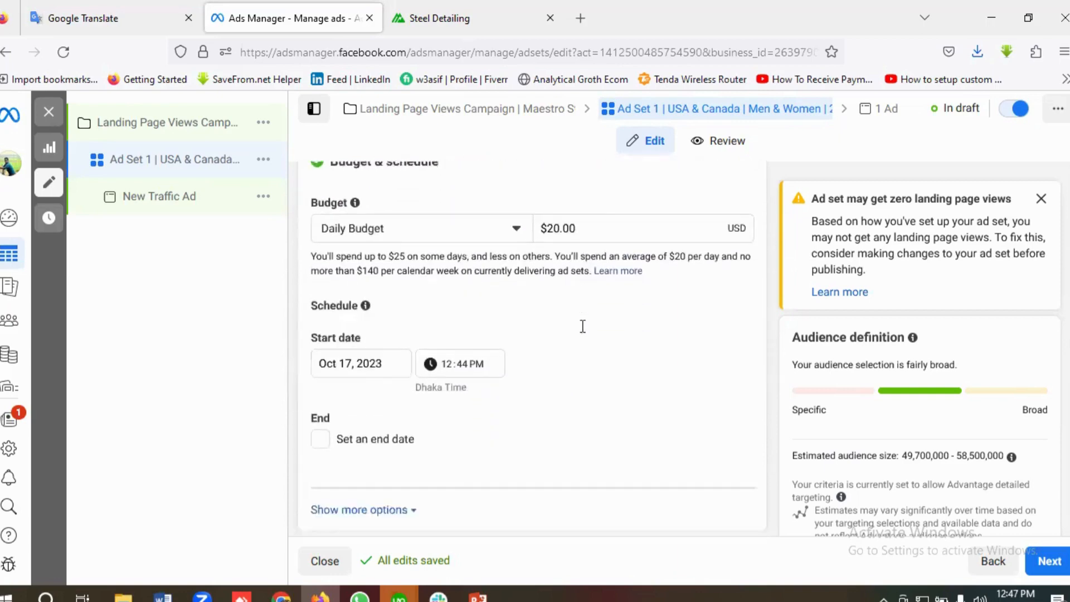
{"action": "scroll", "coordinate": [582, 326], "scroll_direction": "down", "scroll_amount": 1}
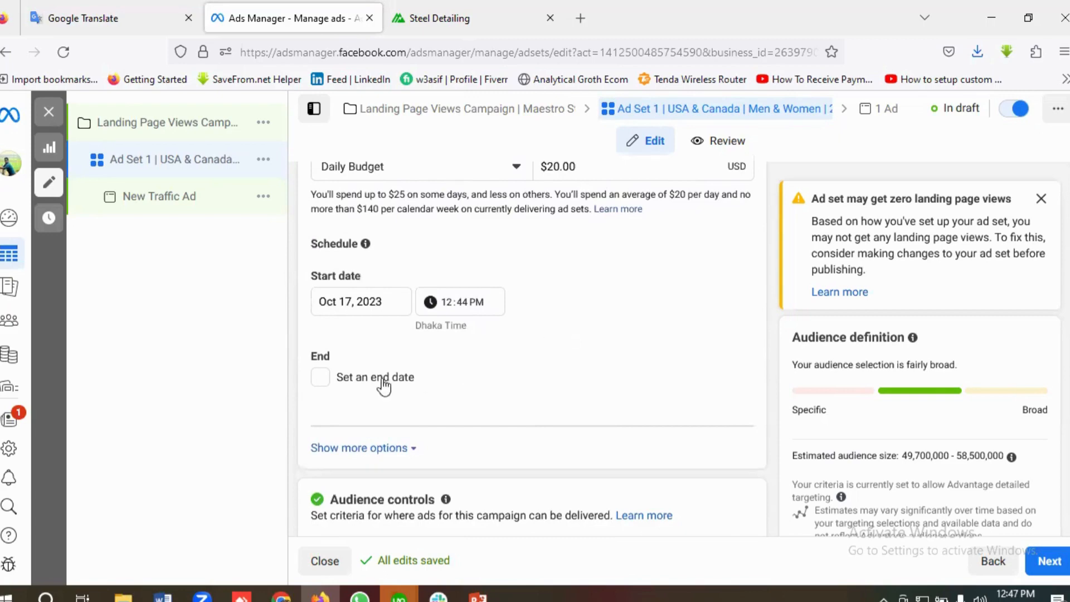
{"action": "left_click", "coordinate": [317, 383]}
{"action": "scroll", "coordinate": [366, 384], "scroll_direction": "down", "scroll_amount": 1}
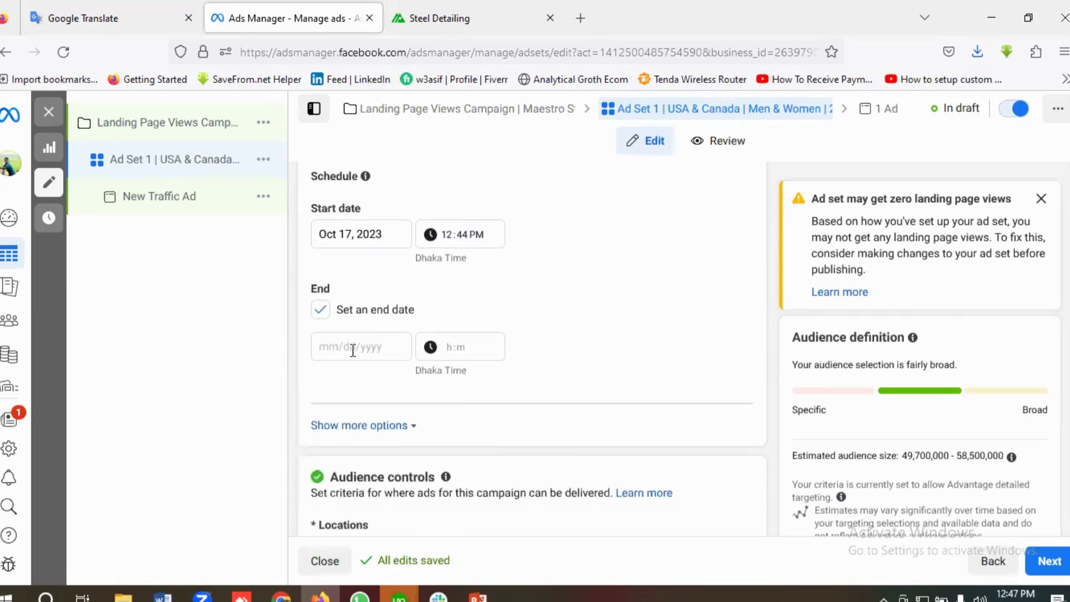
{"action": "left_click", "coordinate": [353, 344]}
{"action": "left_click", "coordinate": [486, 384]}
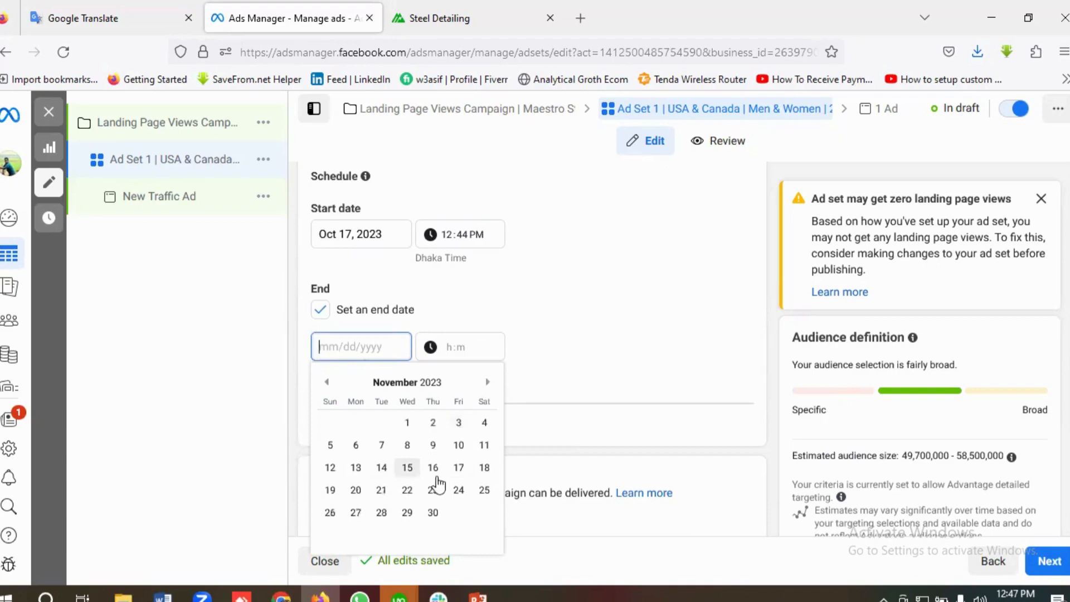
{"action": "left_click", "coordinate": [459, 467]}
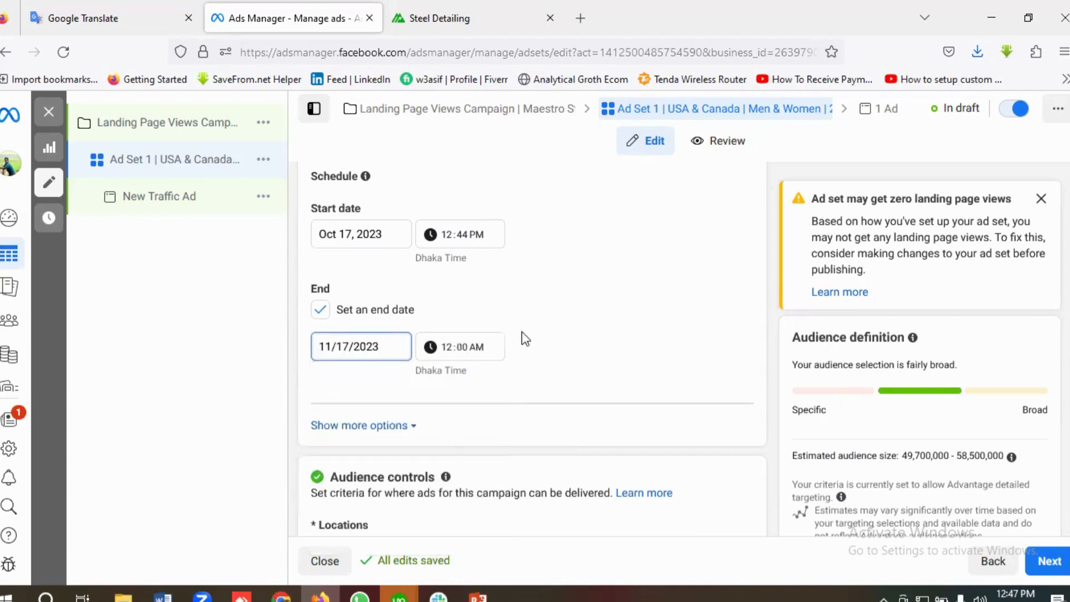
Step: Expand the additional budget and schedule options, and review the ad scheduling, audience controls and Advantage+ audience settings
{"action": "scroll", "coordinate": [523, 337], "scroll_direction": "down", "scroll_amount": 3}
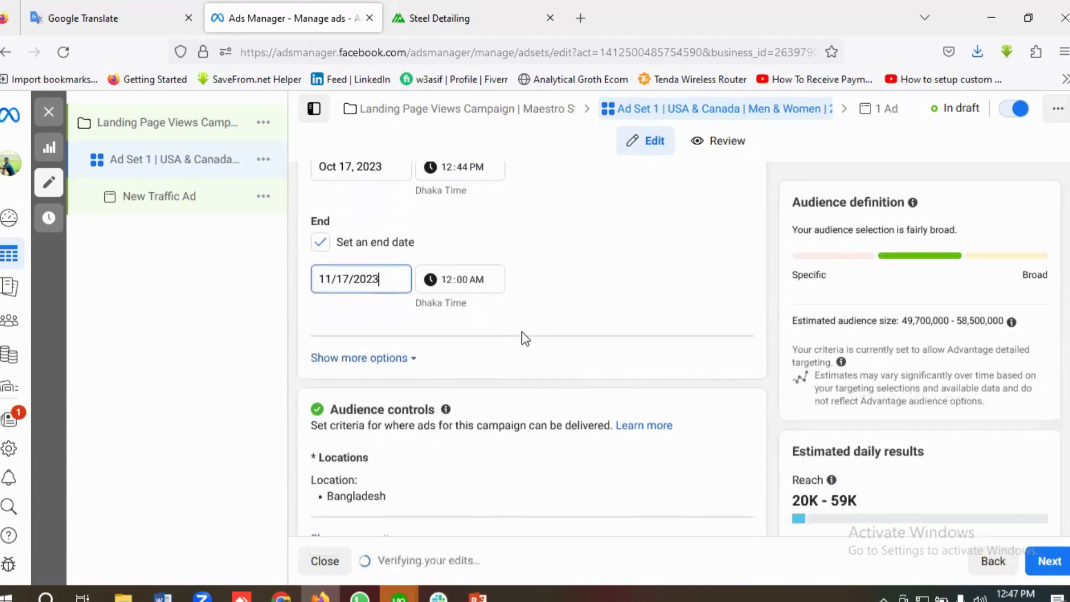
{"action": "left_click", "coordinate": [393, 292]}
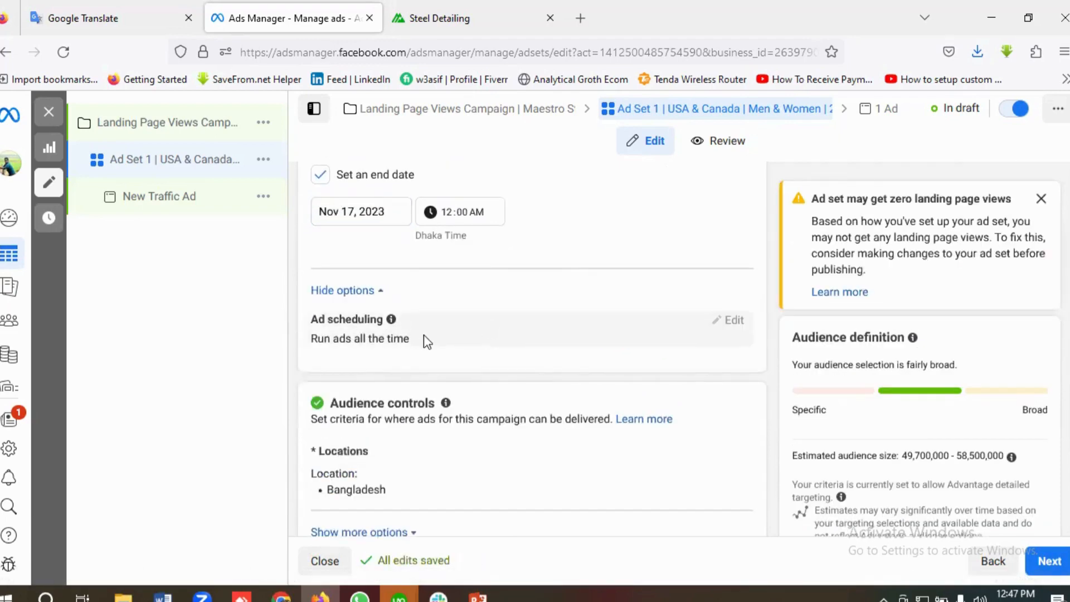
{"action": "scroll", "coordinate": [424, 335], "scroll_direction": "down", "scroll_amount": 2}
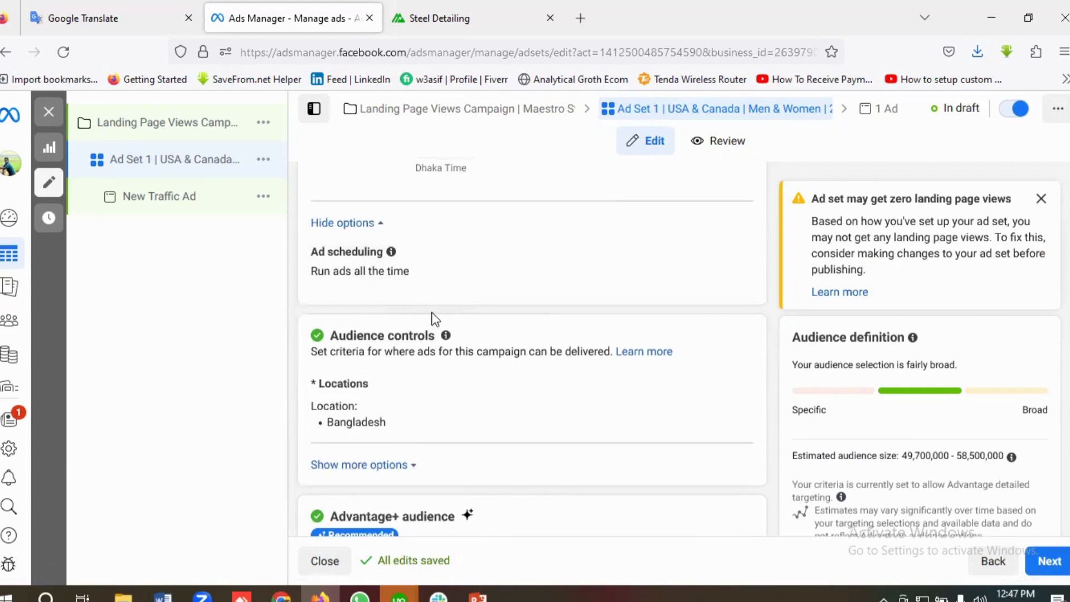
{"action": "scroll", "coordinate": [448, 318], "scroll_direction": "down", "scroll_amount": 2}
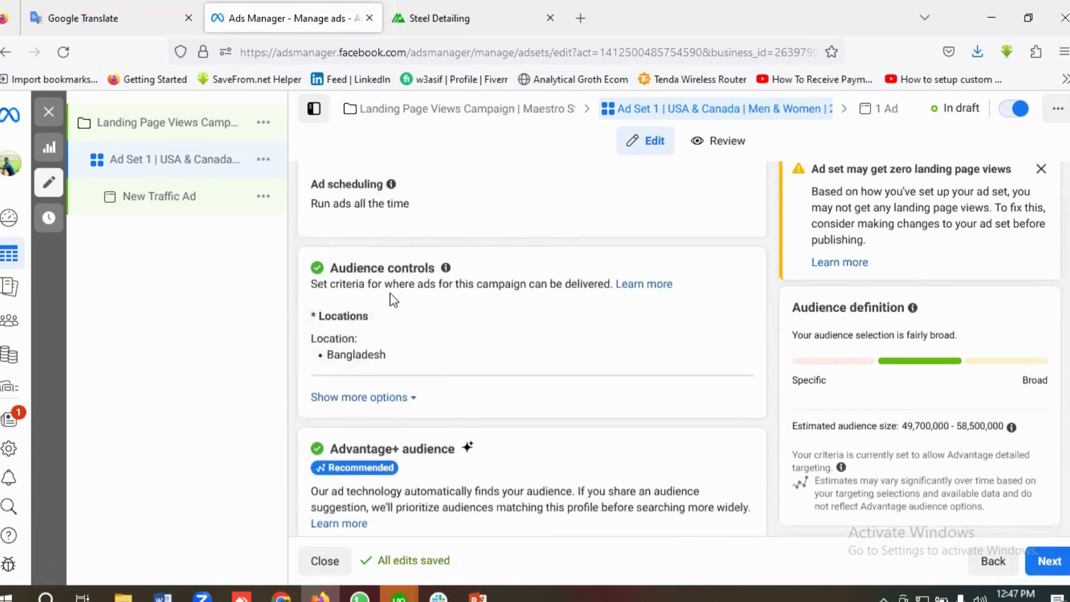
{"action": "scroll", "coordinate": [440, 326], "scroll_direction": "down", "scroll_amount": 2}
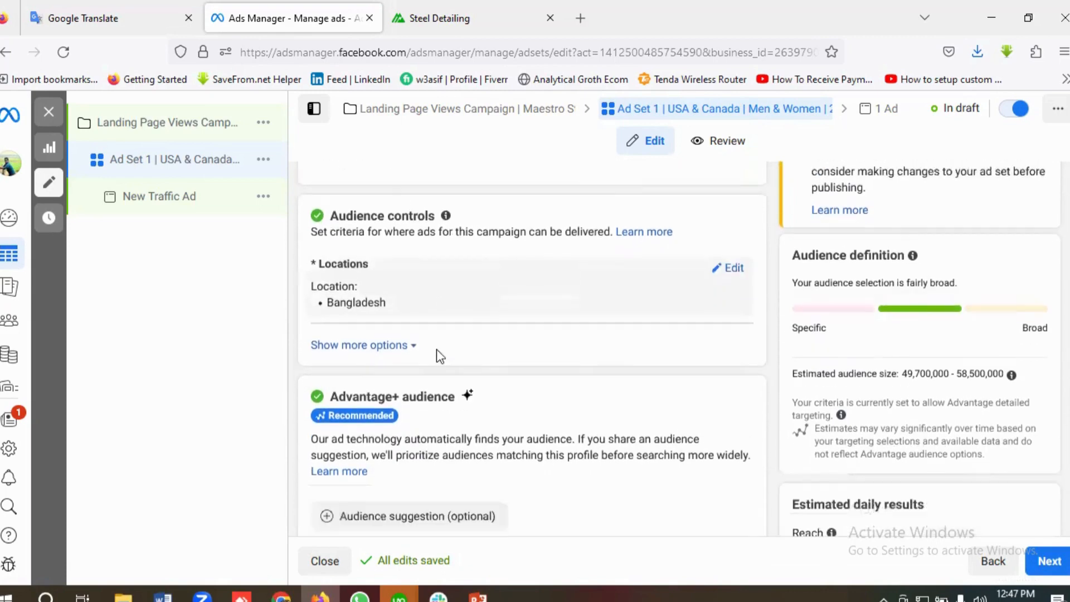
{"action": "scroll", "coordinate": [457, 404], "scroll_direction": "up", "scroll_amount": 4}
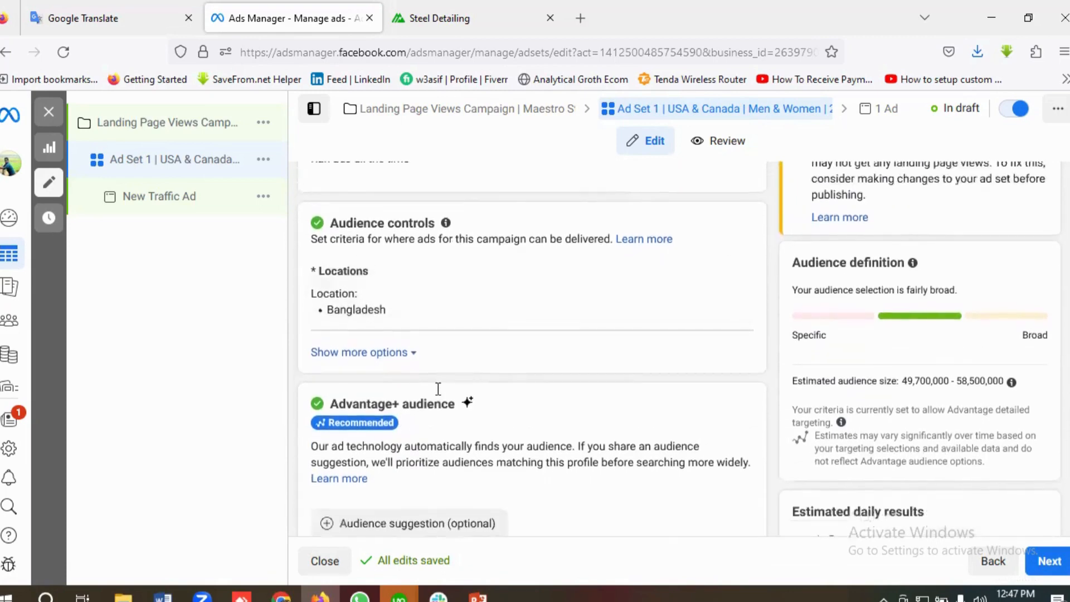
Step: Open the ad set's locations for editing, check the planned locations in the written plan, and remove Bangladesh
{"action": "scroll", "coordinate": [396, 439], "scroll_direction": "down", "scroll_amount": 4}
{"action": "mouse_move", "coordinate": [452, 279]}
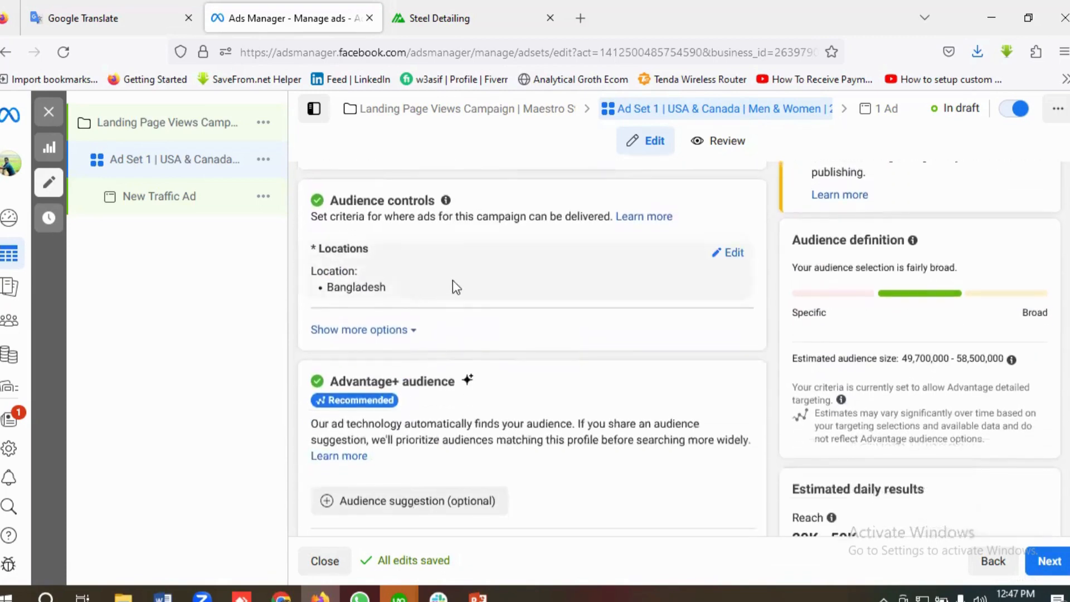
{"action": "left_click", "coordinate": [736, 253]}
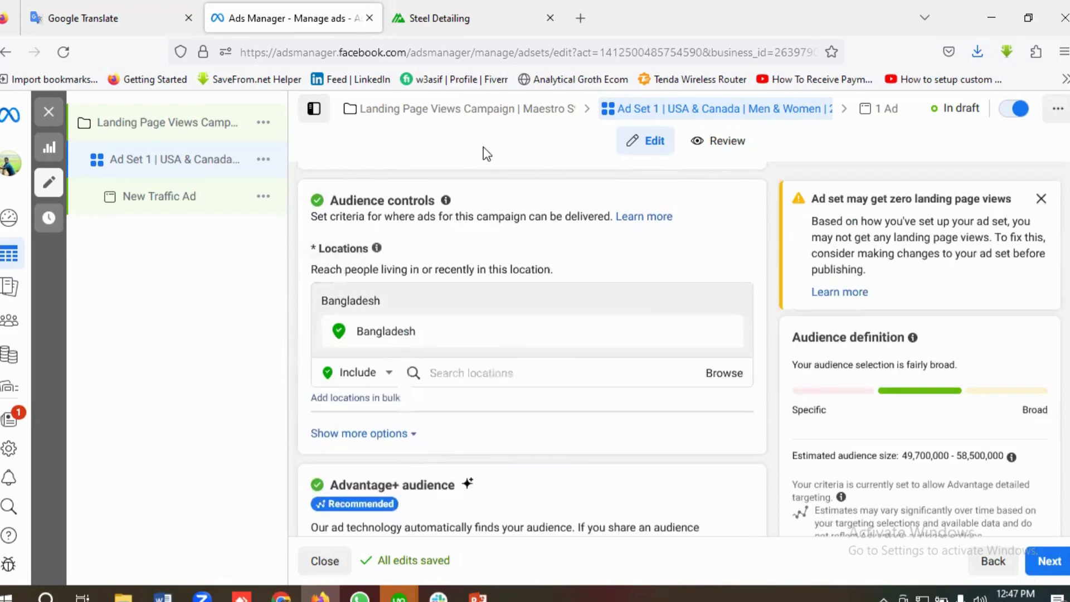
{"action": "left_click", "coordinate": [112, 18]}
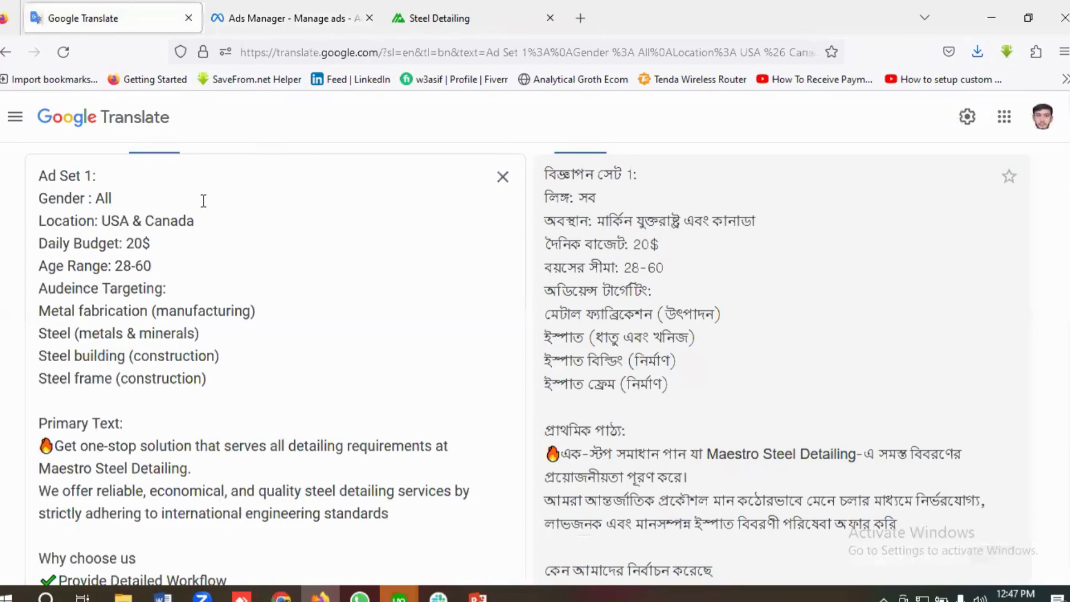
{"action": "left_click", "coordinate": [271, 18]}
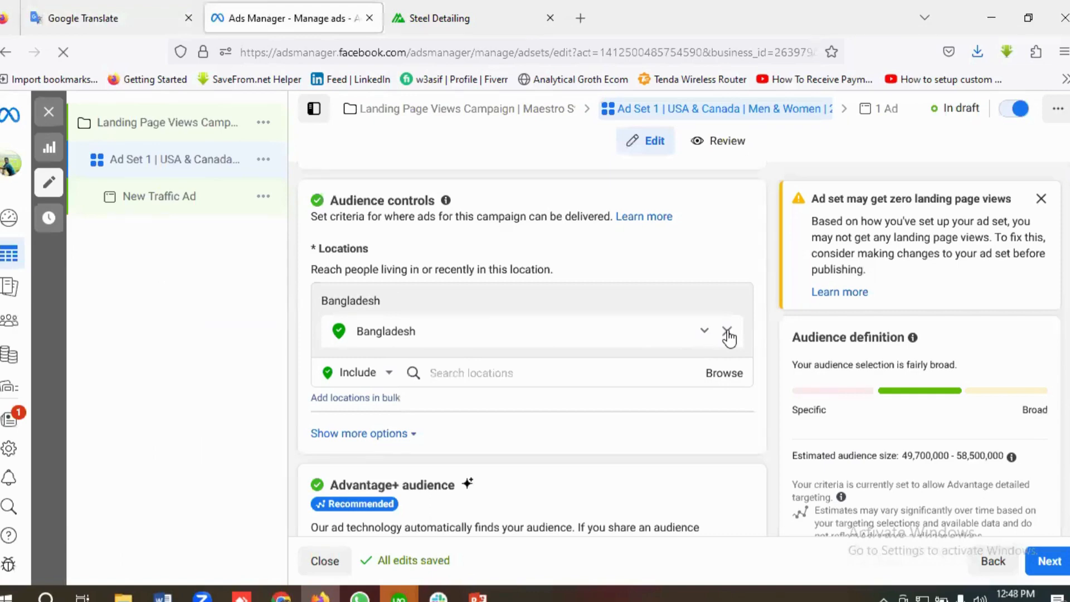
{"action": "left_click", "coordinate": [727, 333]}
Step: Add the countries United States and Canada as included locations in the audience controls
{"action": "left_click", "coordinate": [449, 349]}
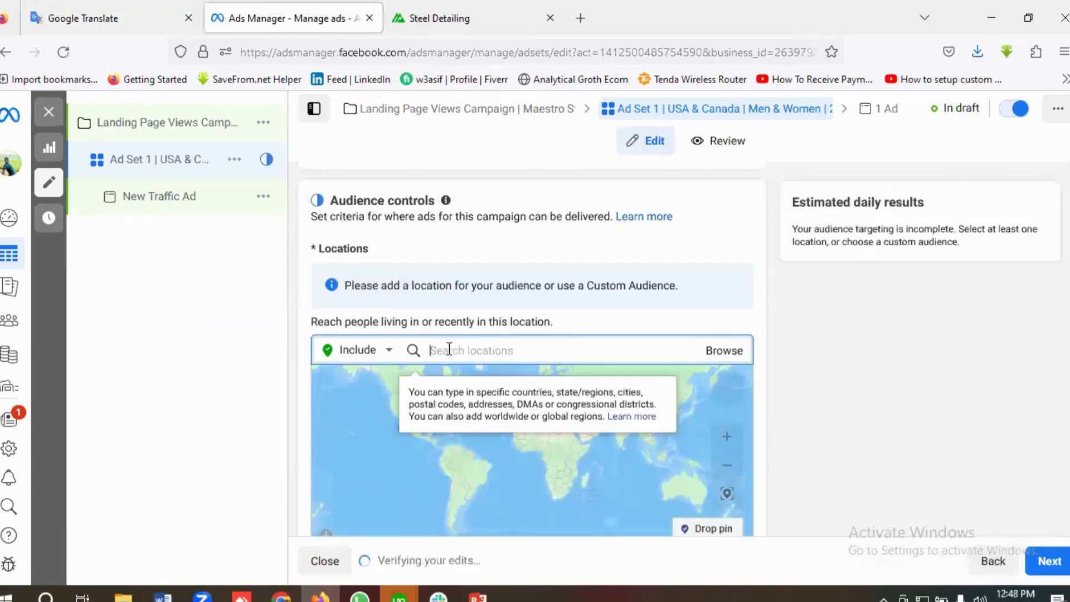
{"action": "type", "text": "u"}
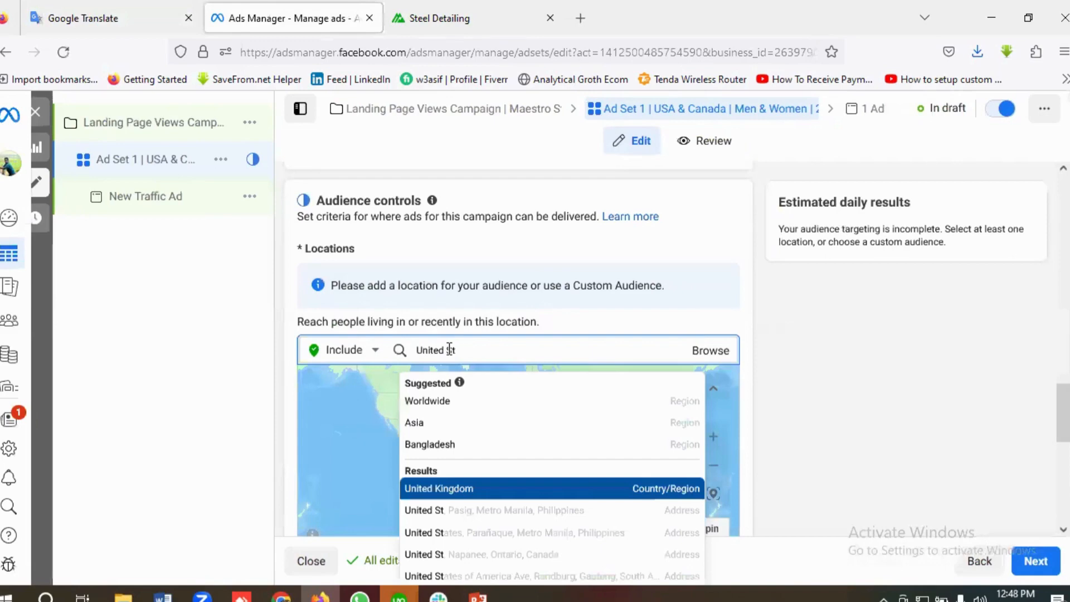
{"action": "type", "text": "ates"}
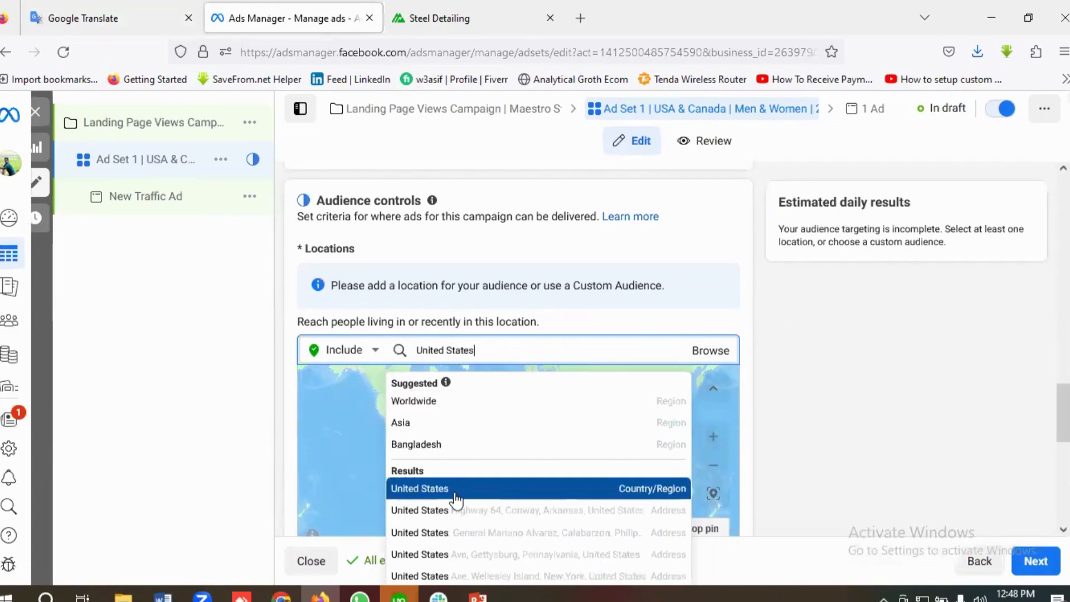
{"action": "left_click", "coordinate": [425, 489]}
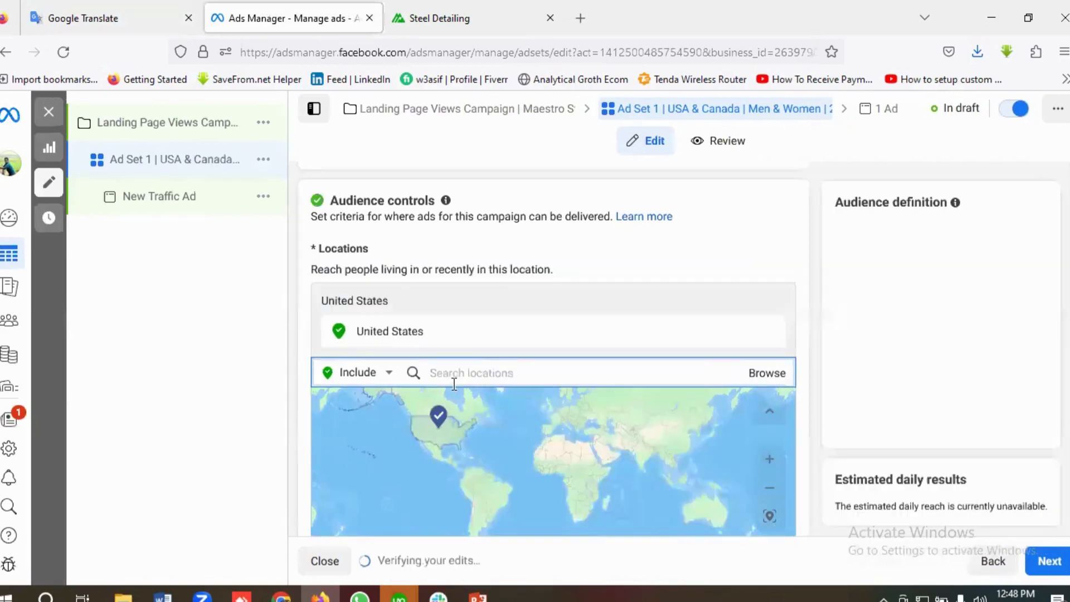
{"action": "type", "text": "Canada"}
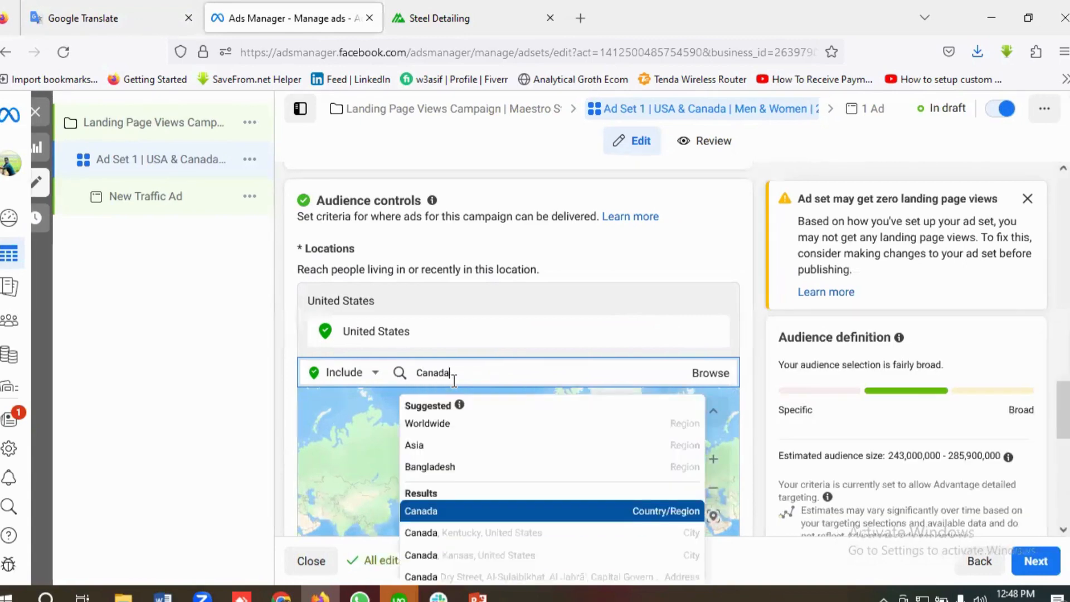
{"action": "left_click", "coordinate": [419, 512]}
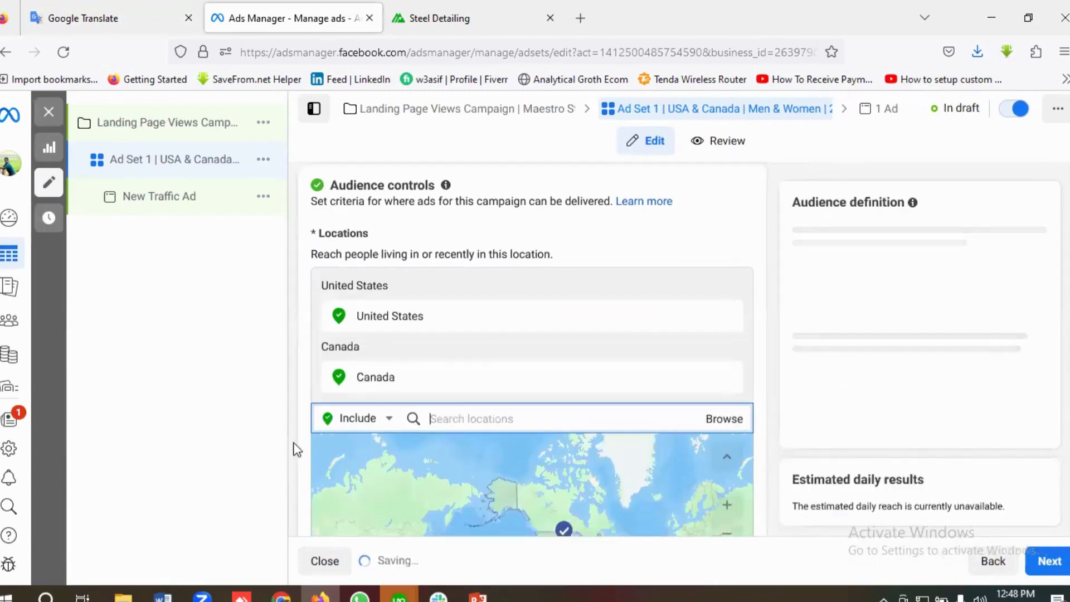
Step: Switch the ad set from Advantage+ audience to the original audience options, confirming the use of the original audience
{"action": "scroll", "coordinate": [293, 449], "scroll_direction": "down", "scroll_amount": 3}
{"action": "scroll", "coordinate": [476, 511], "scroll_direction": "down", "scroll_amount": 2}
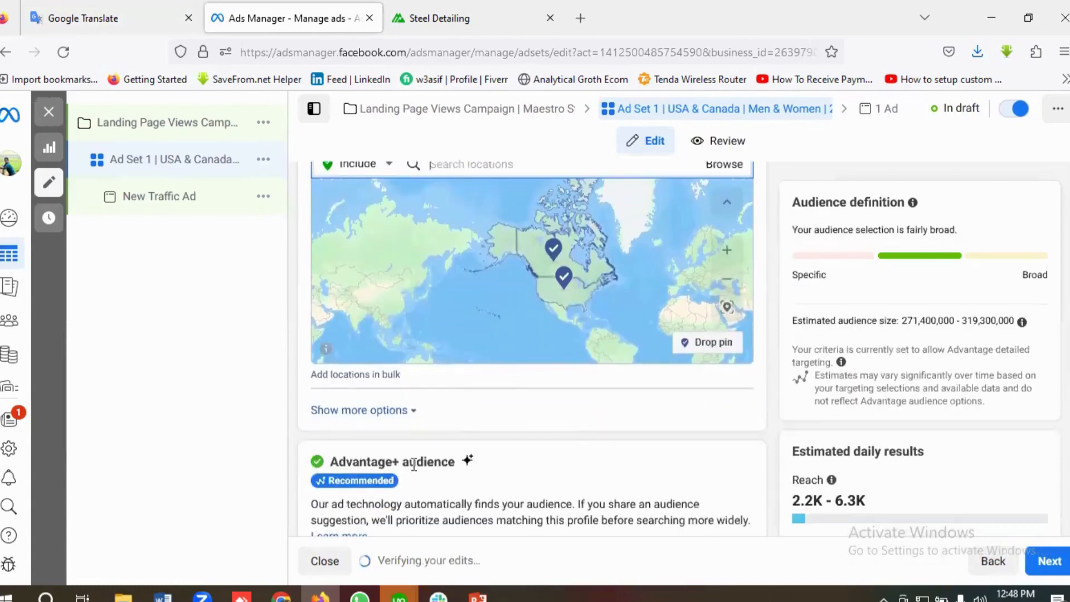
{"action": "scroll", "coordinate": [446, 466], "scroll_direction": "down", "scroll_amount": 1}
{"action": "scroll", "coordinate": [423, 443], "scroll_direction": "down", "scroll_amount": 2}
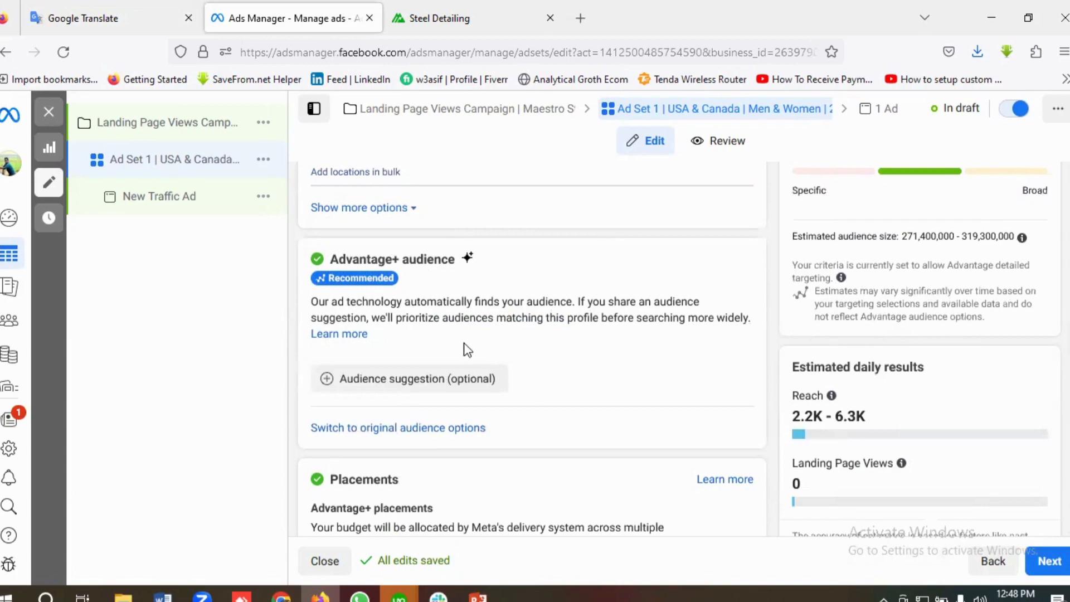
{"action": "scroll", "coordinate": [533, 344], "scroll_direction": "down", "scroll_amount": 1}
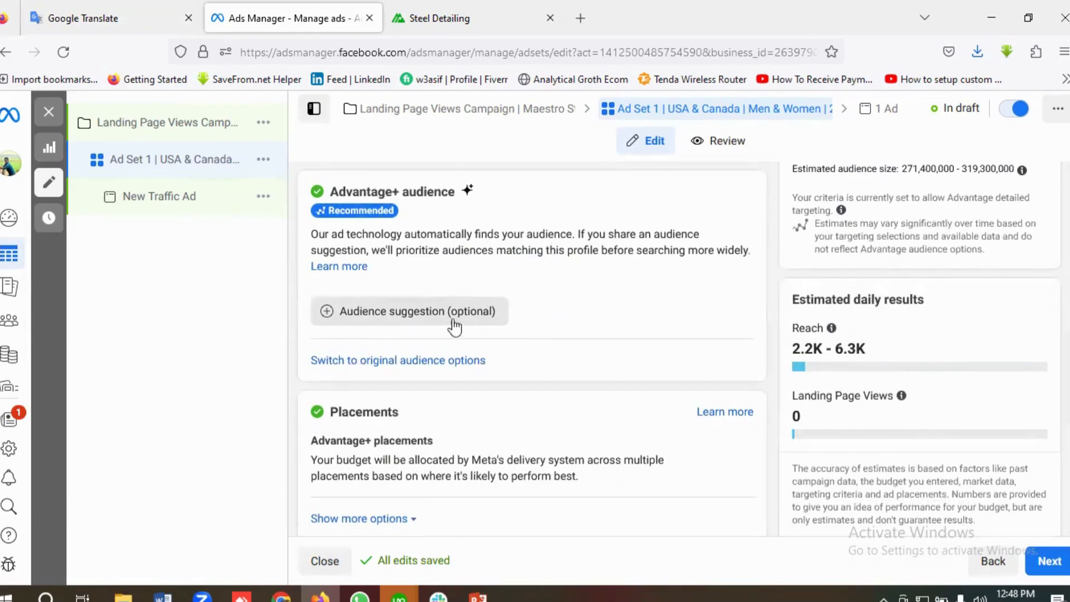
{"action": "left_click", "coordinate": [359, 361]}
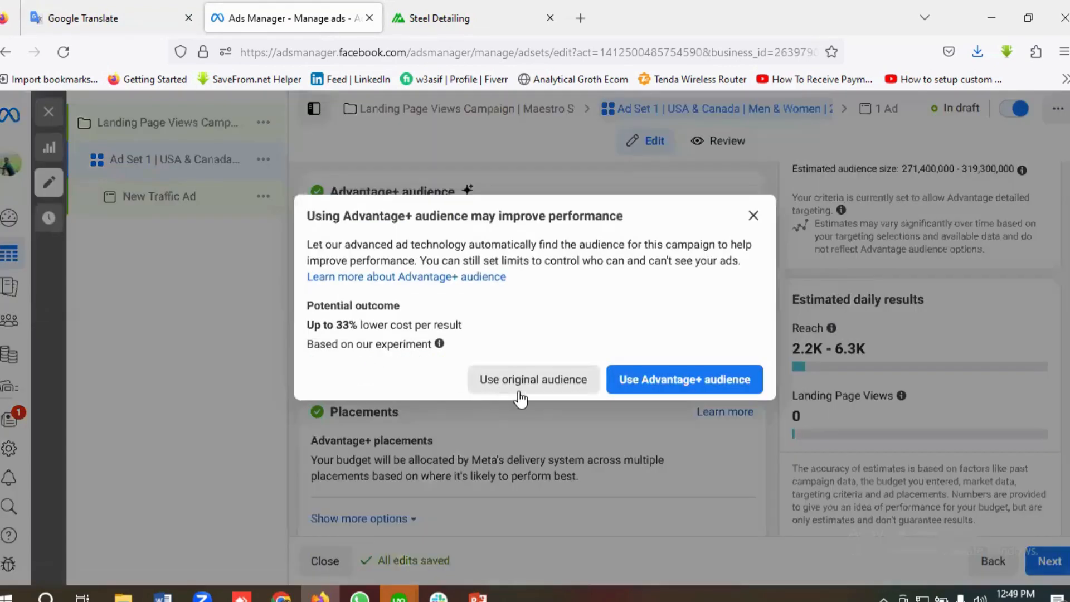
{"action": "left_click", "coordinate": [520, 385]}
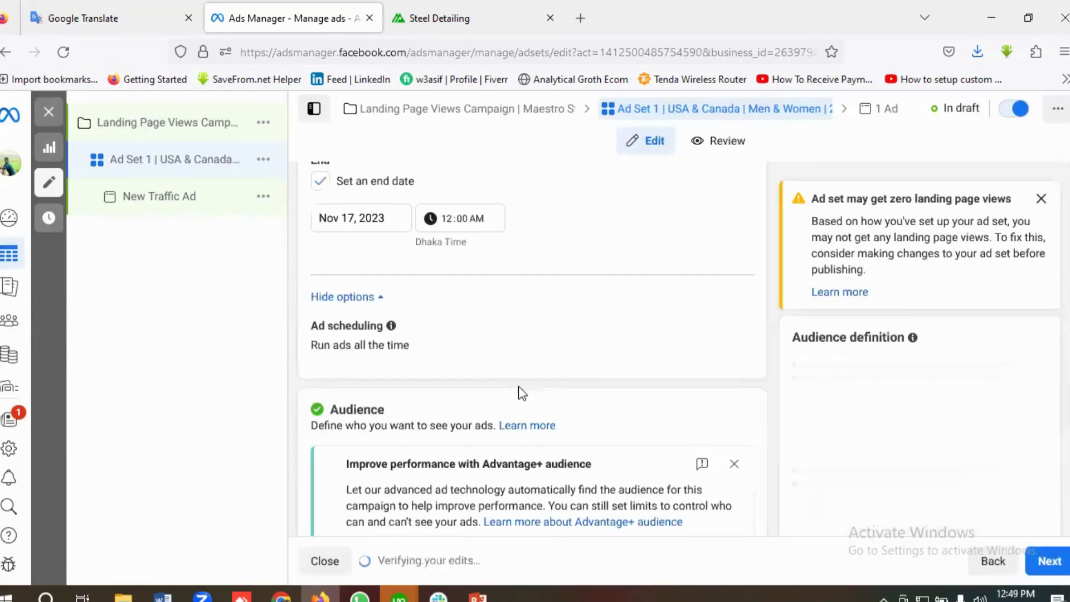
Step: Set the audience's age range to 28–60, as given in the written plan
{"action": "scroll", "coordinate": [518, 386], "scroll_direction": "down", "scroll_amount": 5}
{"action": "scroll", "coordinate": [520, 394], "scroll_direction": "down", "scroll_amount": 4}
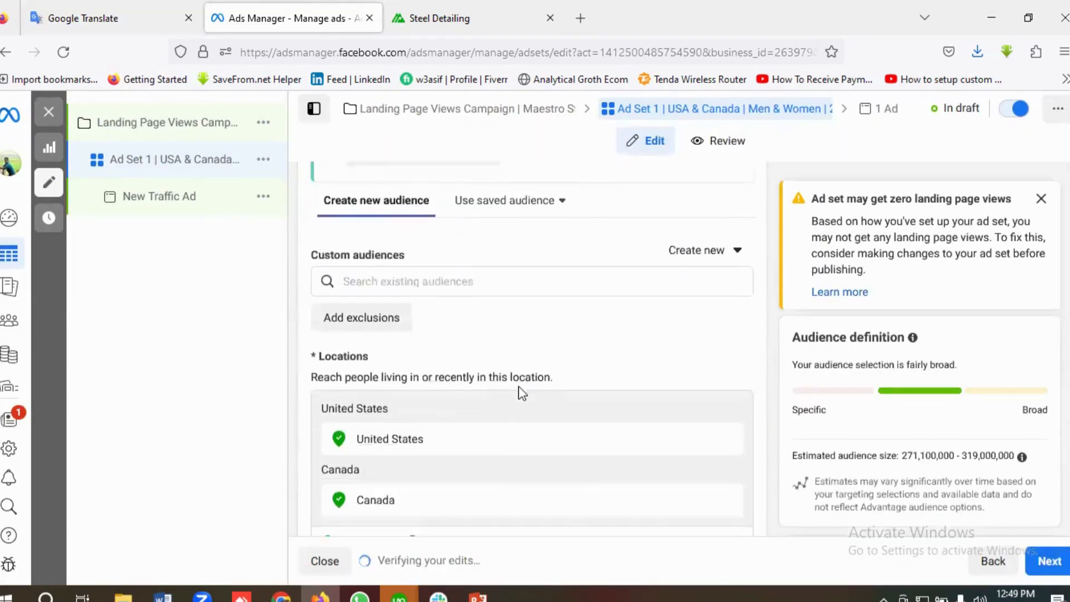
{"action": "scroll", "coordinate": [522, 394], "scroll_direction": "down", "scroll_amount": 4}
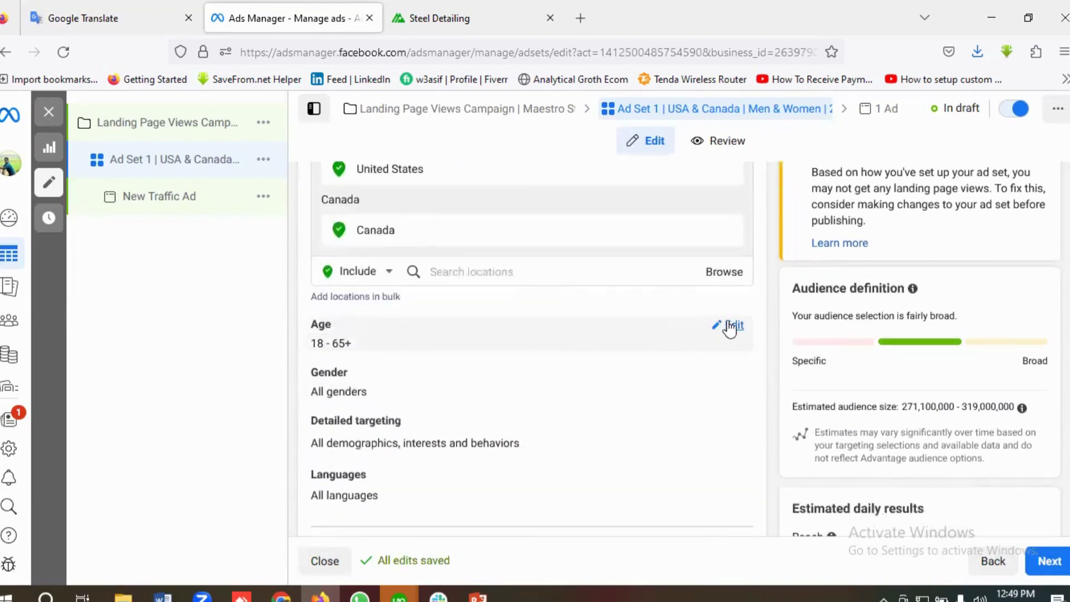
{"action": "left_click", "coordinate": [730, 325]}
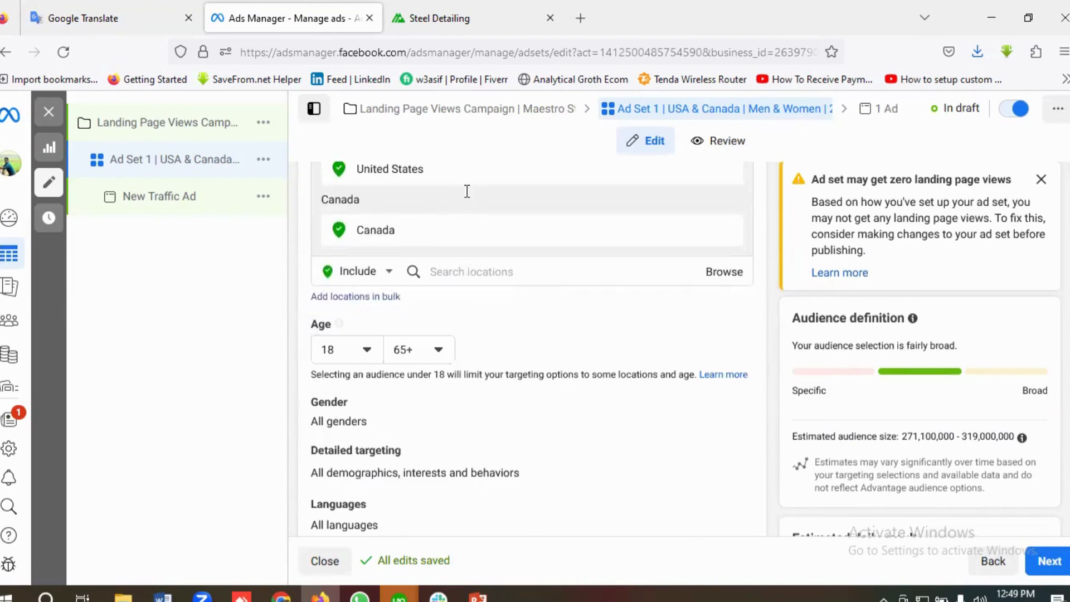
{"action": "key", "text": "ctrl+Page_Up"}
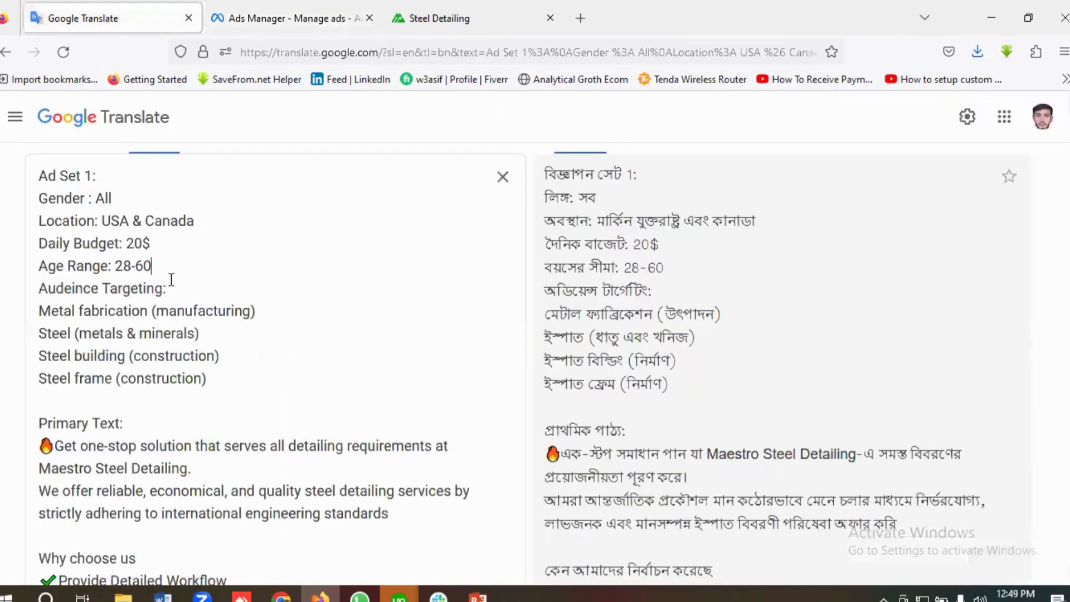
{"action": "left_click", "coordinate": [299, 29]}
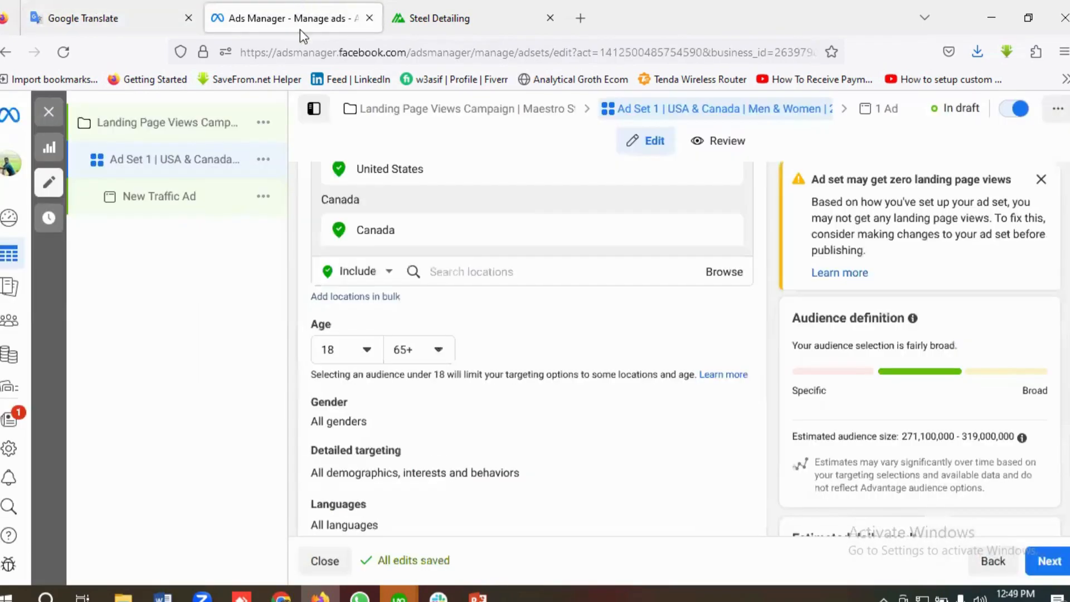
{"action": "left_click", "coordinate": [358, 352]}
{"action": "scroll", "coordinate": [384, 276], "scroll_direction": "down", "scroll_amount": 5}
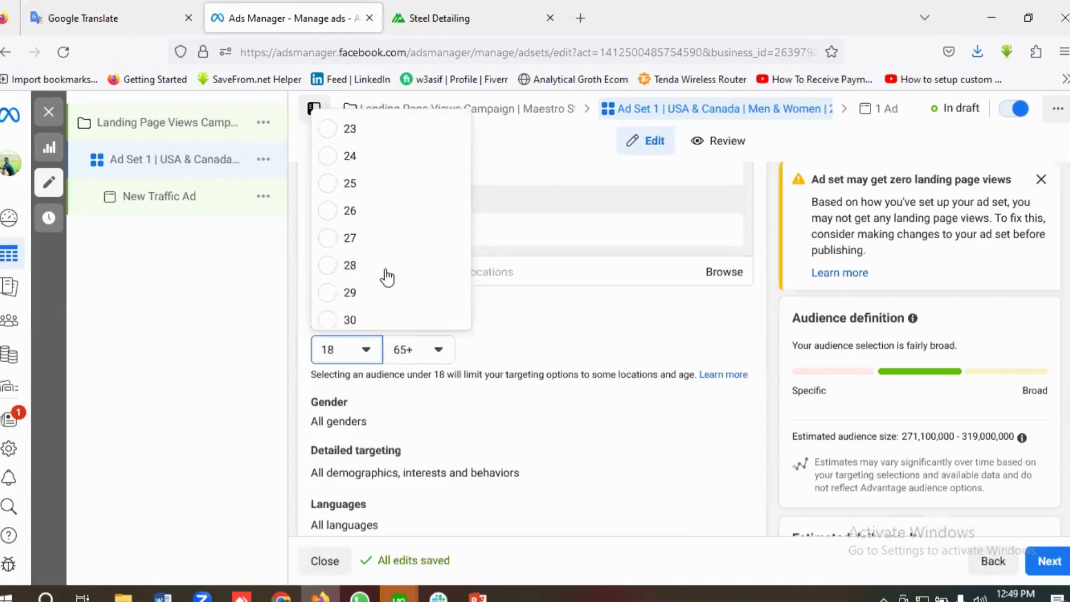
{"action": "scroll", "coordinate": [384, 276], "scroll_direction": "down", "scroll_amount": 3}
{"action": "scroll", "coordinate": [383, 275], "scroll_direction": "up", "scroll_amount": 2}
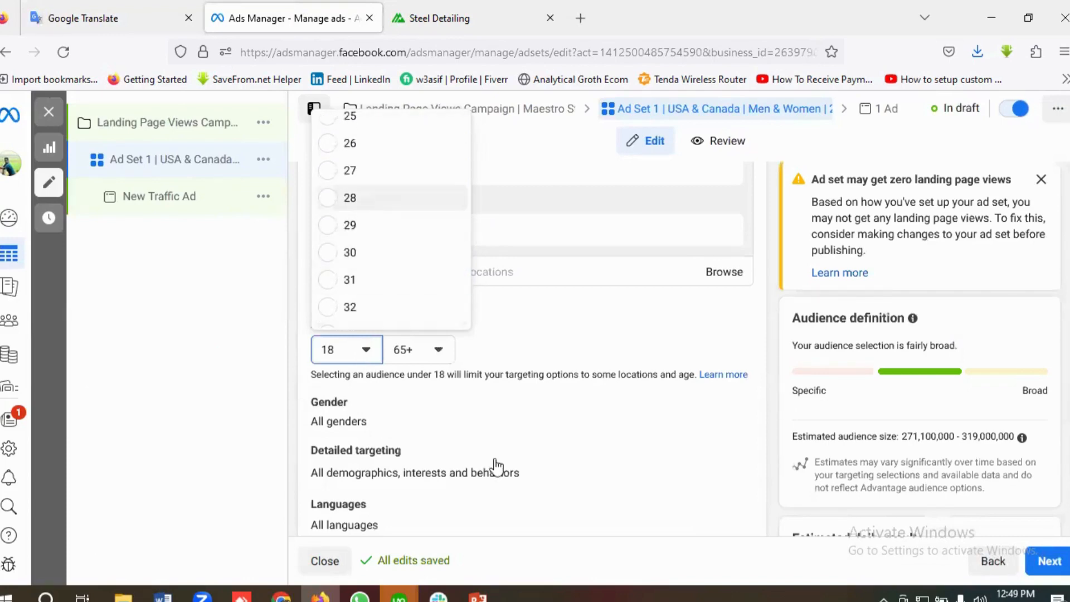
{"action": "key", "text": "Return"}
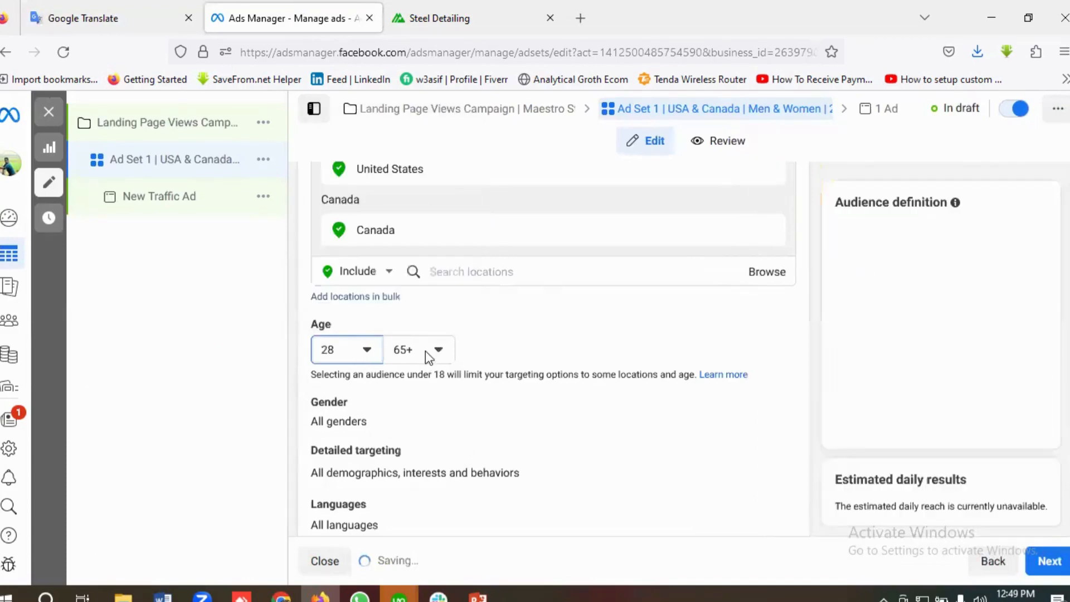
{"action": "left_click", "coordinate": [426, 350]}
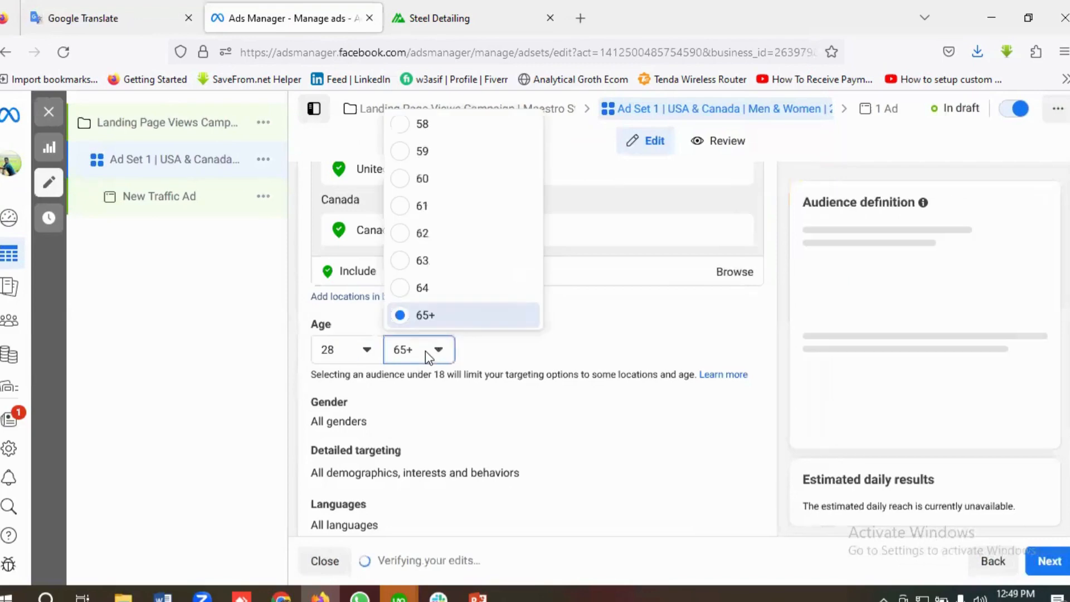
{"action": "left_click", "coordinate": [421, 179]}
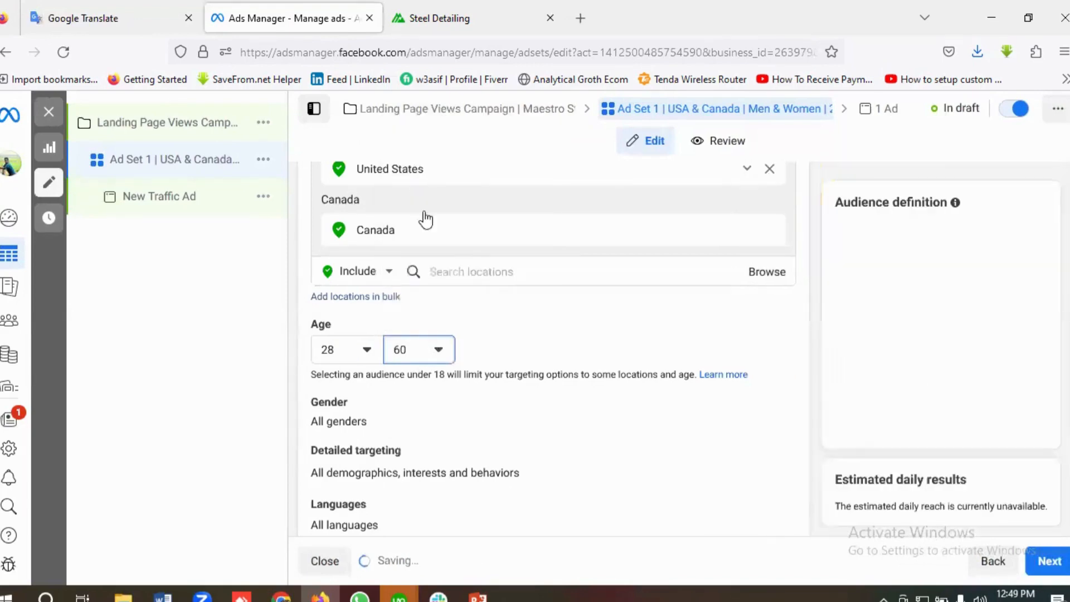
Step: Open the audience's detailed targeting for editing and copy "Metal fabrication" from the audience targeting list in the written plan
{"action": "scroll", "coordinate": [390, 424], "scroll_direction": "down", "scroll_amount": 1}
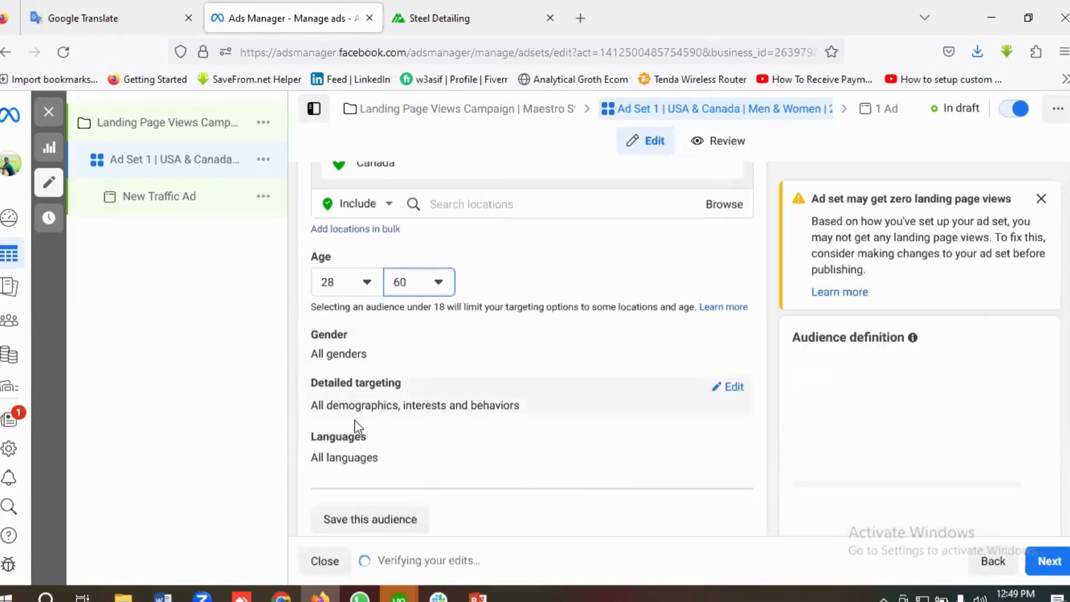
{"action": "left_click", "coordinate": [728, 388]}
{"action": "scroll", "coordinate": [502, 415], "scroll_direction": "down", "scroll_amount": 1}
{"action": "left_click", "coordinate": [390, 359]}
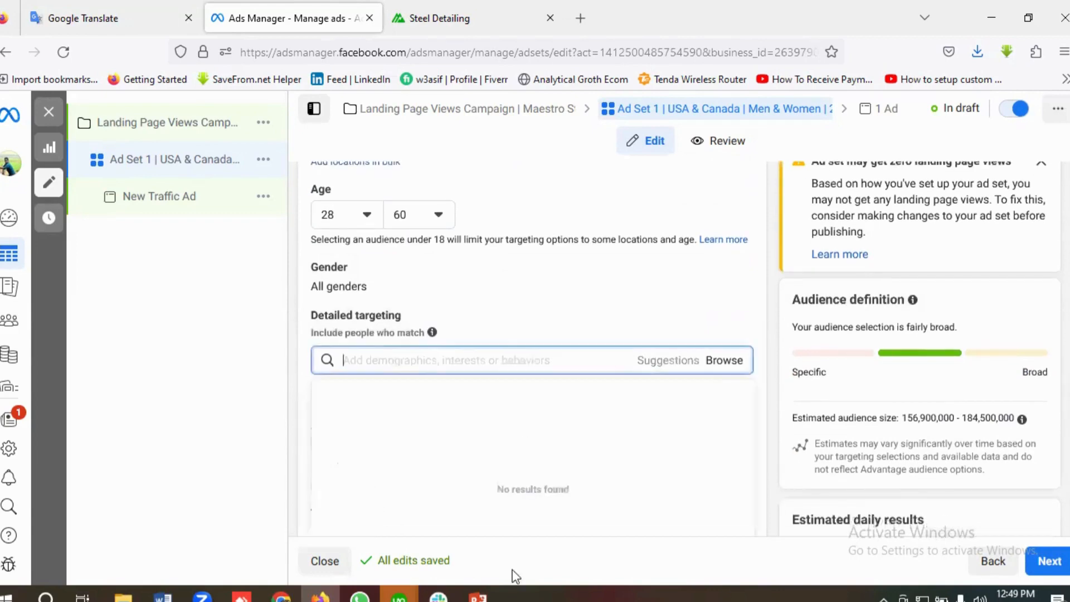
{"action": "left_click", "coordinate": [127, 21]}
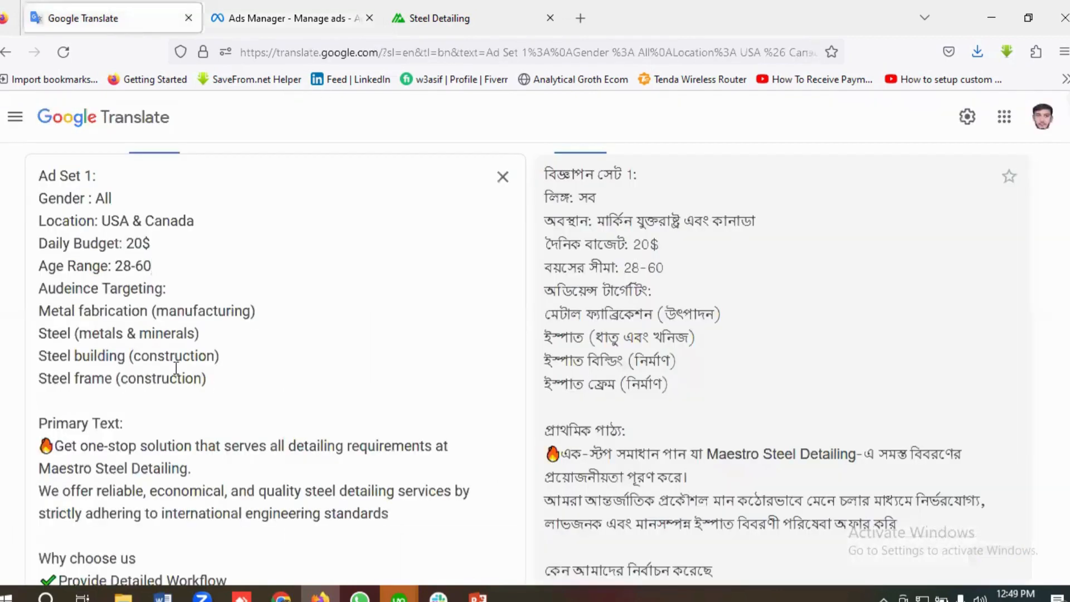
{"action": "scroll", "coordinate": [179, 368], "scroll_direction": "down", "scroll_amount": 3}
{"action": "scroll", "coordinate": [92, 368], "scroll_direction": "up", "scroll_amount": 3}
{"action": "left_click_drag", "start_coordinate": [151, 312], "coordinate": [28, 312]}
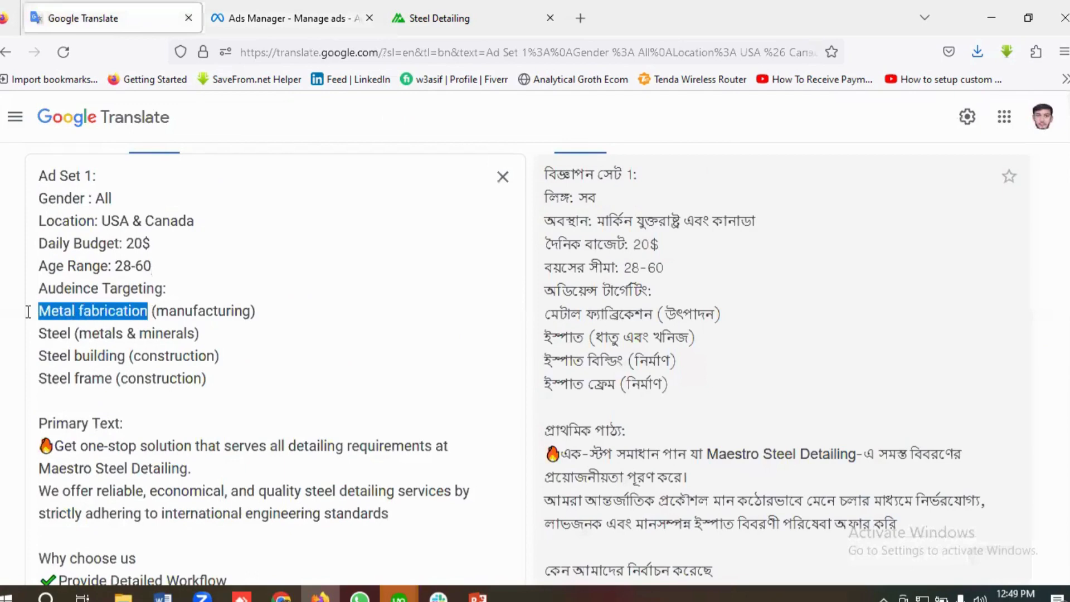
{"action": "right_click", "coordinate": [110, 310]}
{"action": "left_click", "coordinate": [155, 407]}
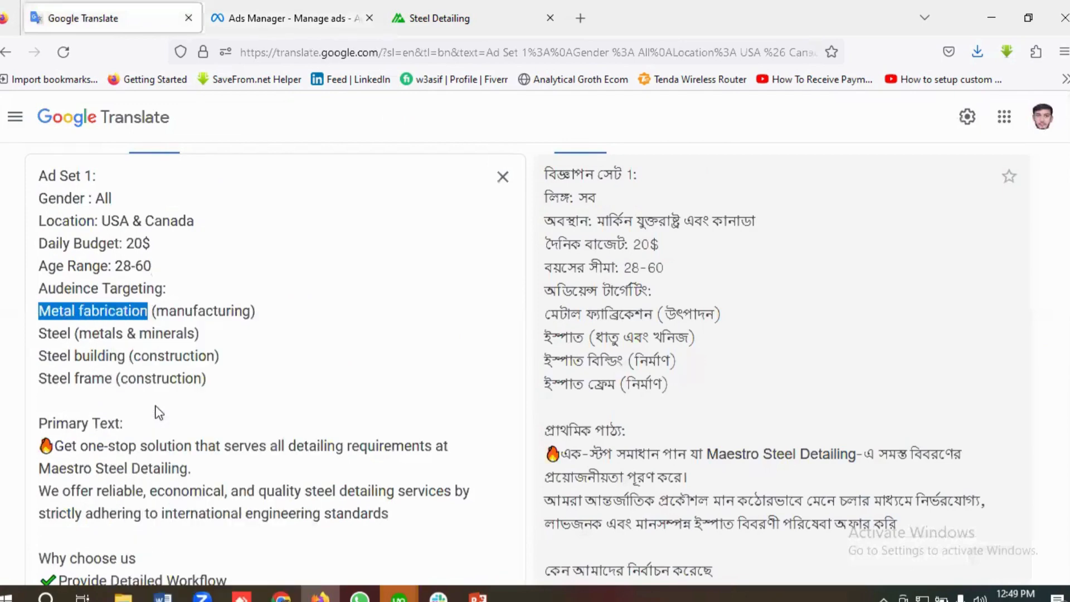
Step: Add the interest "Metal fabrication (manufacturing)" to the ad set's detailed targeting, using the copied term
{"action": "left_click", "coordinate": [302, 3]}
{"action": "left_click", "coordinate": [380, 360]}
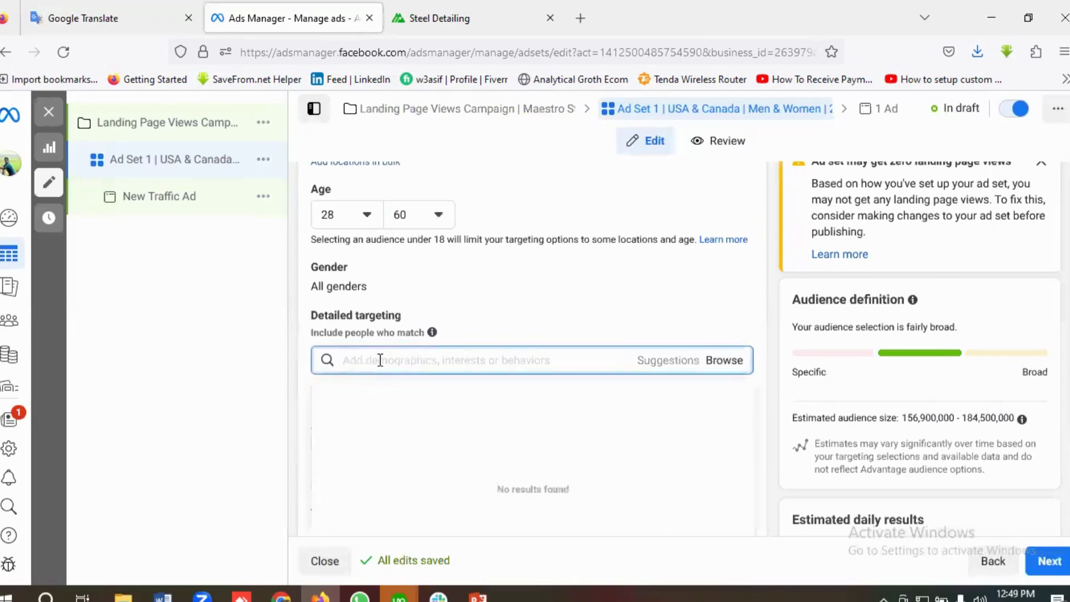
{"action": "key", "text": "ctrl+v"}
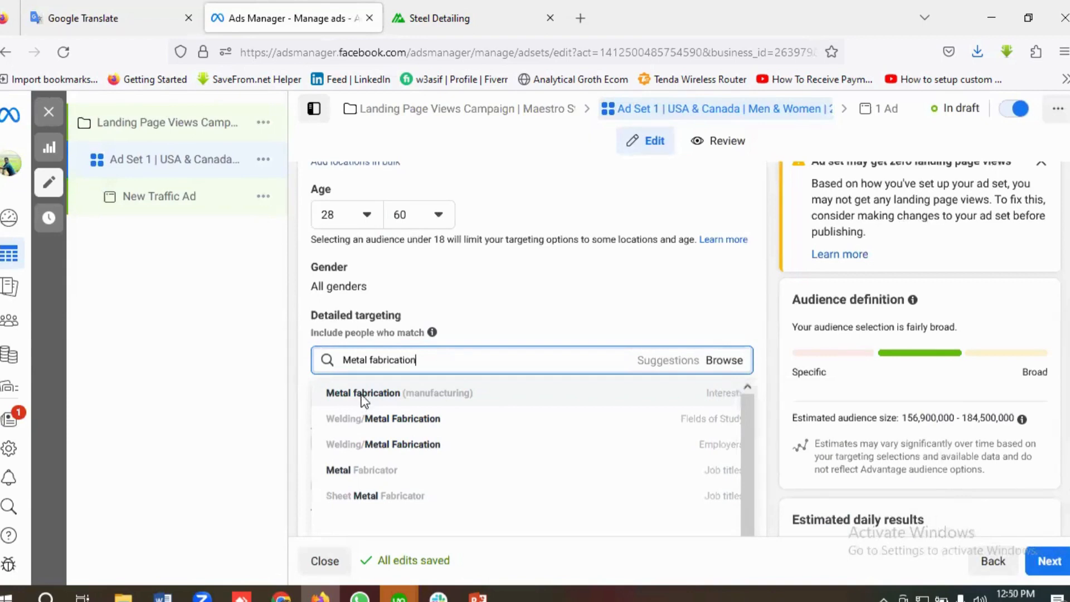
{"action": "left_click", "coordinate": [363, 393]}
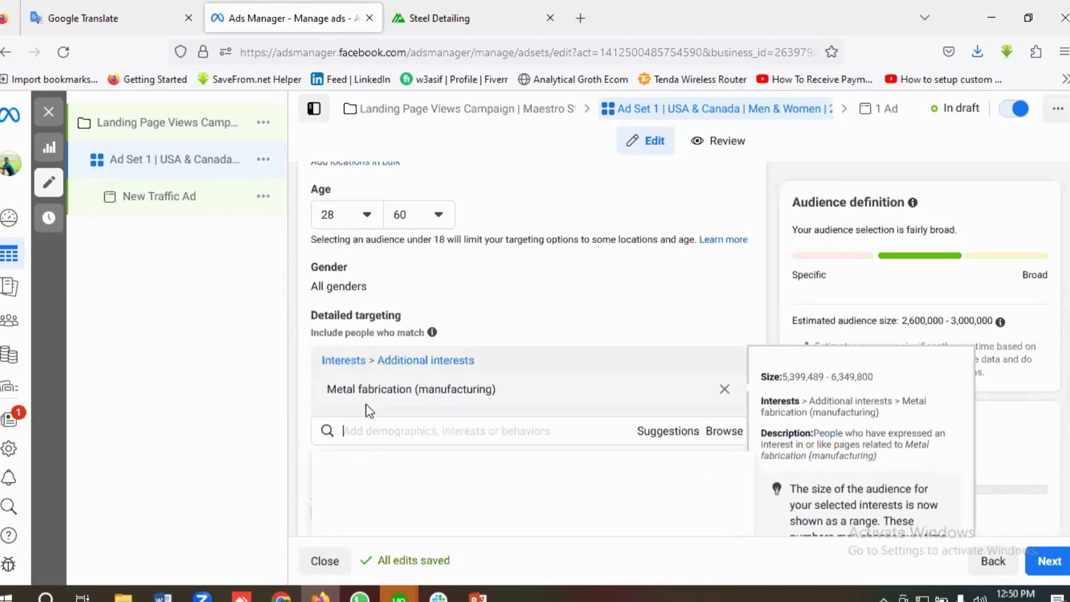
Step: Copy "Steel" from the written plan's audience targeting list and add the interest "Steel (metals & minerals)" to the ad set's detailed targeting
{"action": "left_click", "coordinate": [156, 11]}
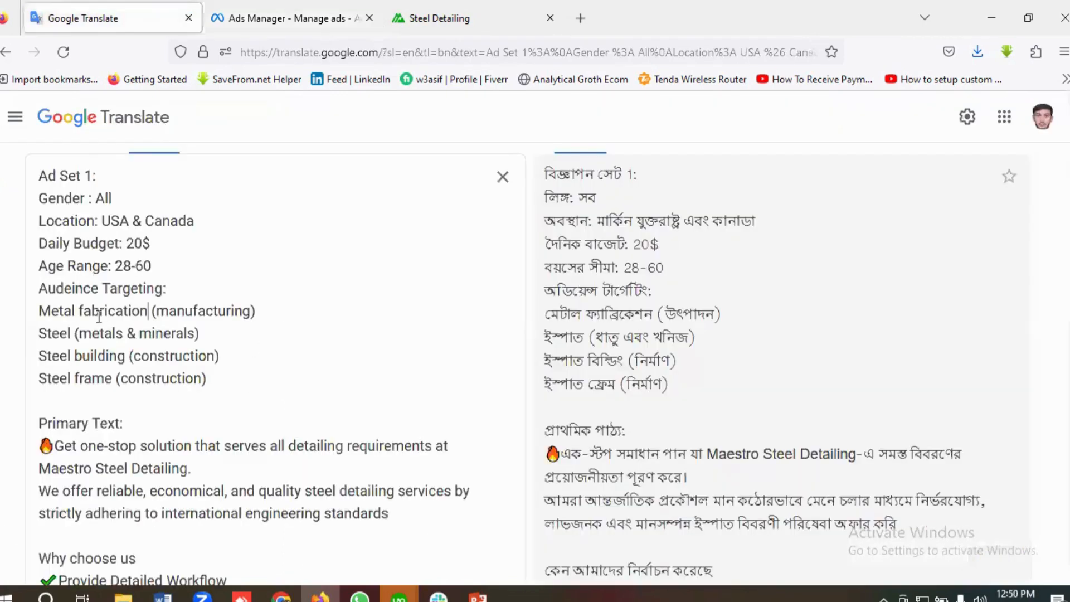
{"action": "double_click", "coordinate": [49, 332]}
{"action": "right_click", "coordinate": [49, 333]}
{"action": "left_click", "coordinate": [87, 132]}
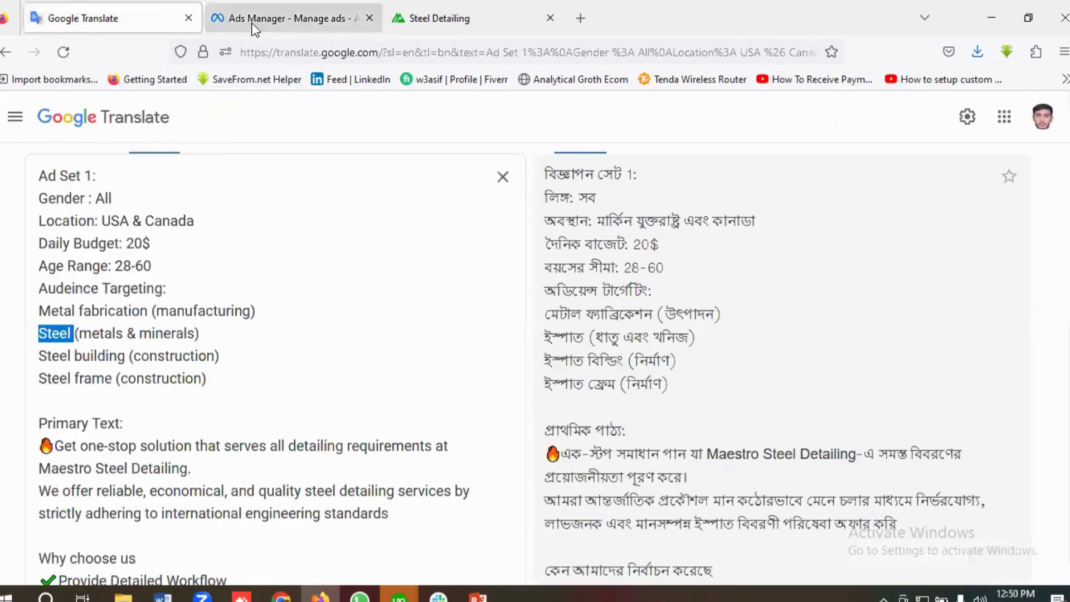
{"action": "left_click", "coordinate": [246, 19]}
{"action": "left_click", "coordinate": [356, 427]}
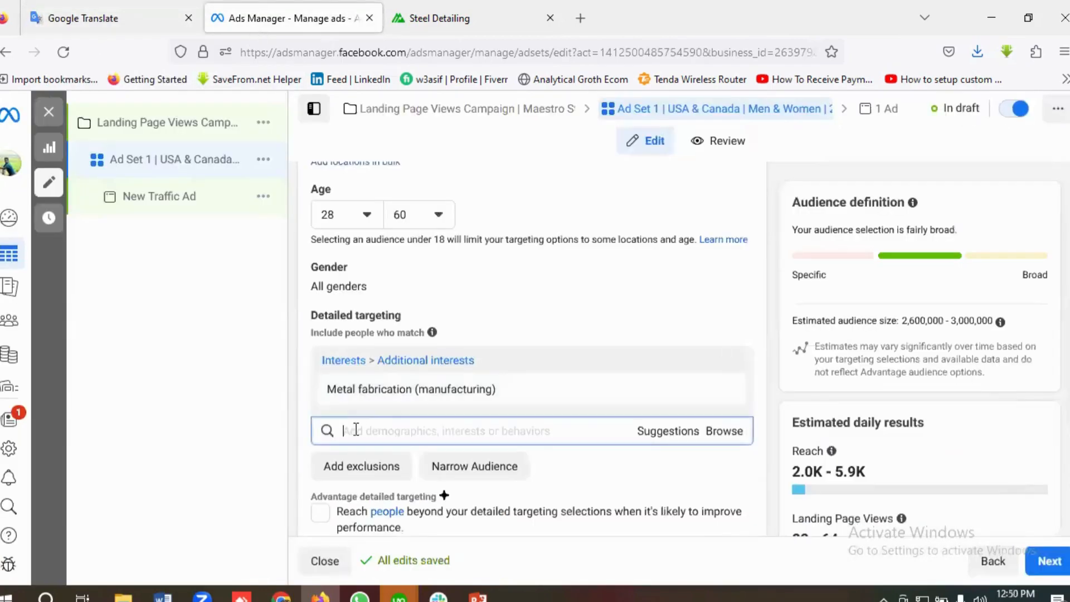
{"action": "key", "text": "ctrl+v"}
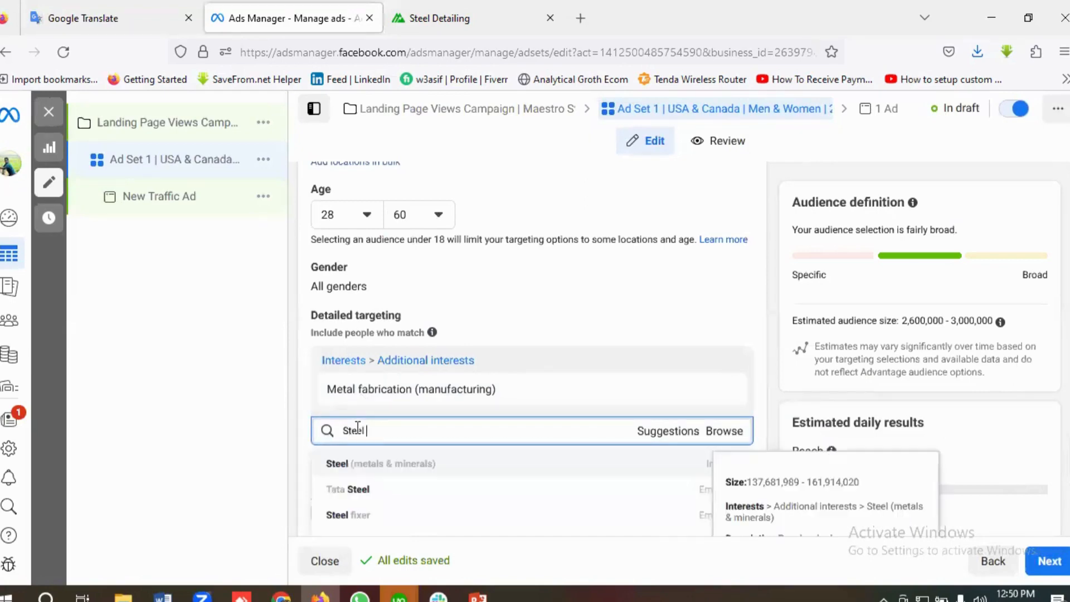
{"action": "left_click", "coordinate": [342, 466]}
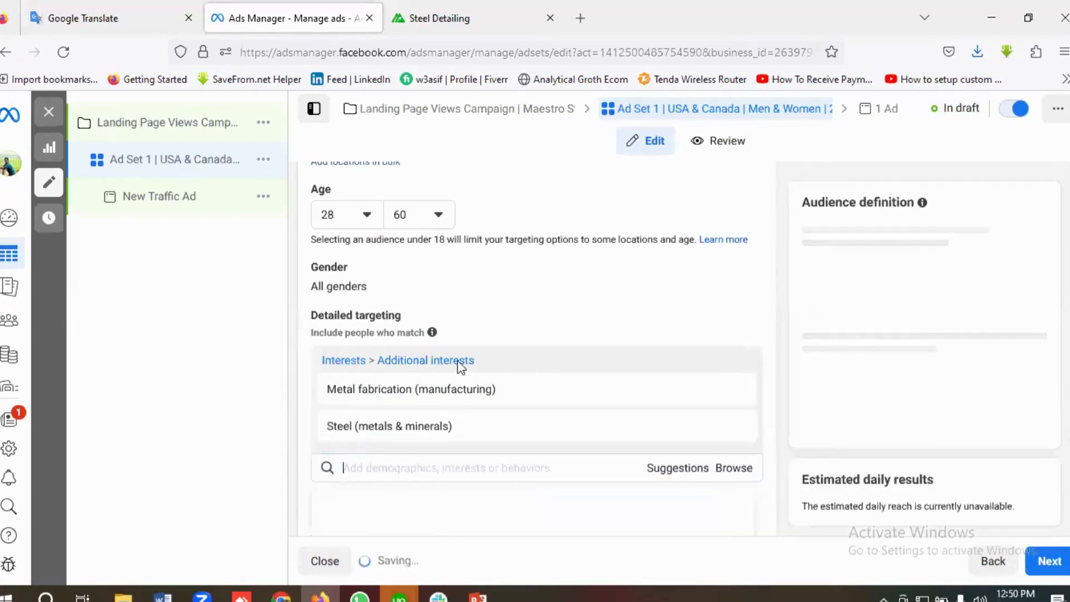
{"action": "scroll", "coordinate": [458, 366], "scroll_direction": "down", "scroll_amount": 1}
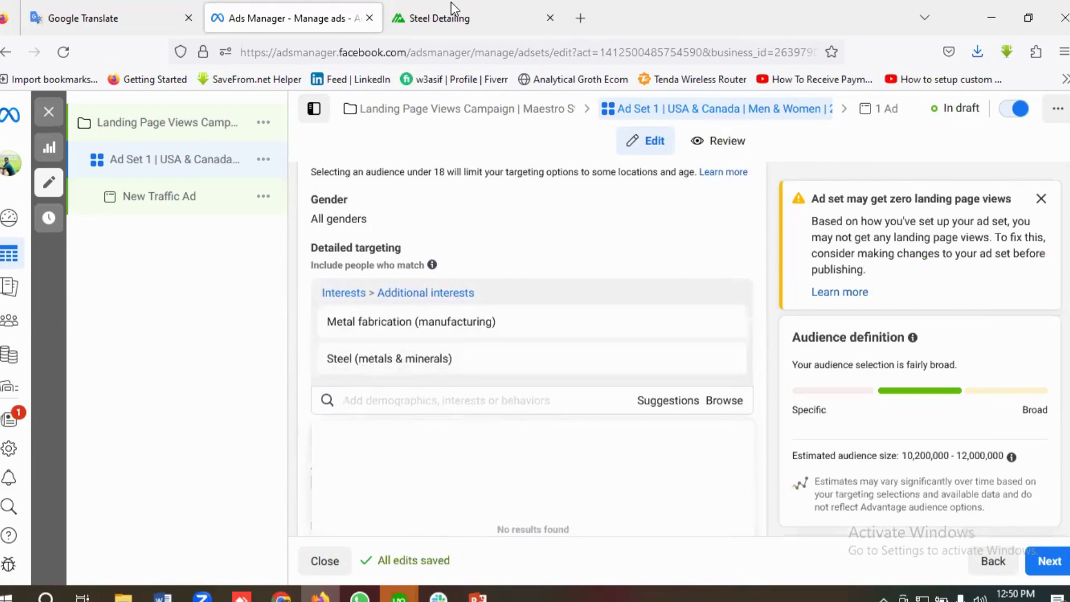
Step: Copy "Steel building" from the written plan and add the interest "Steel building (construction)" to the detailed targeting
{"action": "left_click", "coordinate": [112, 18]}
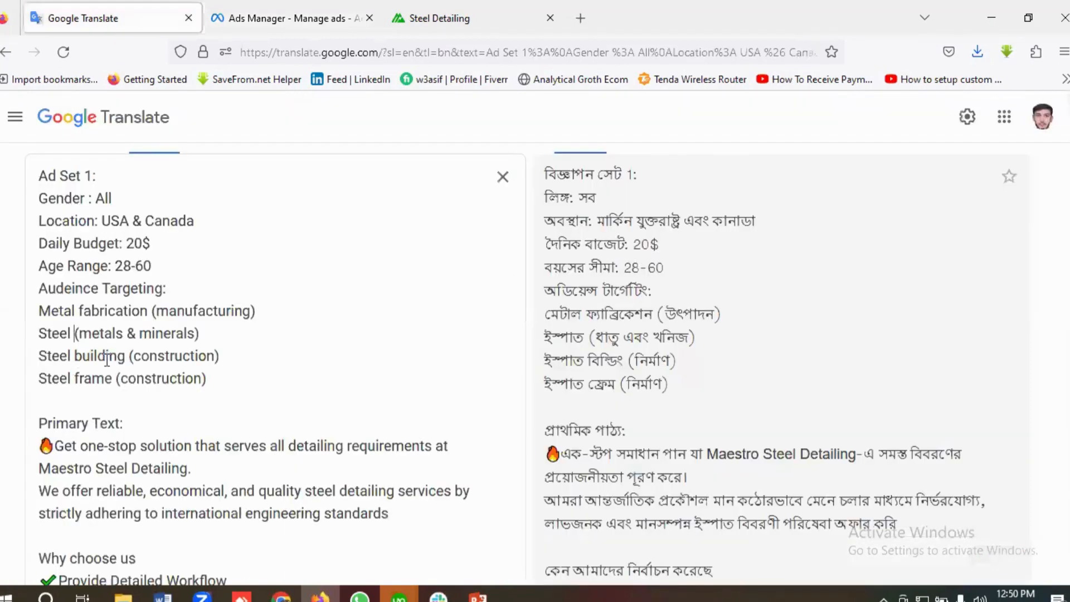
{"action": "left_click_drag", "start_coordinate": [125, 357], "coordinate": [23, 357]}
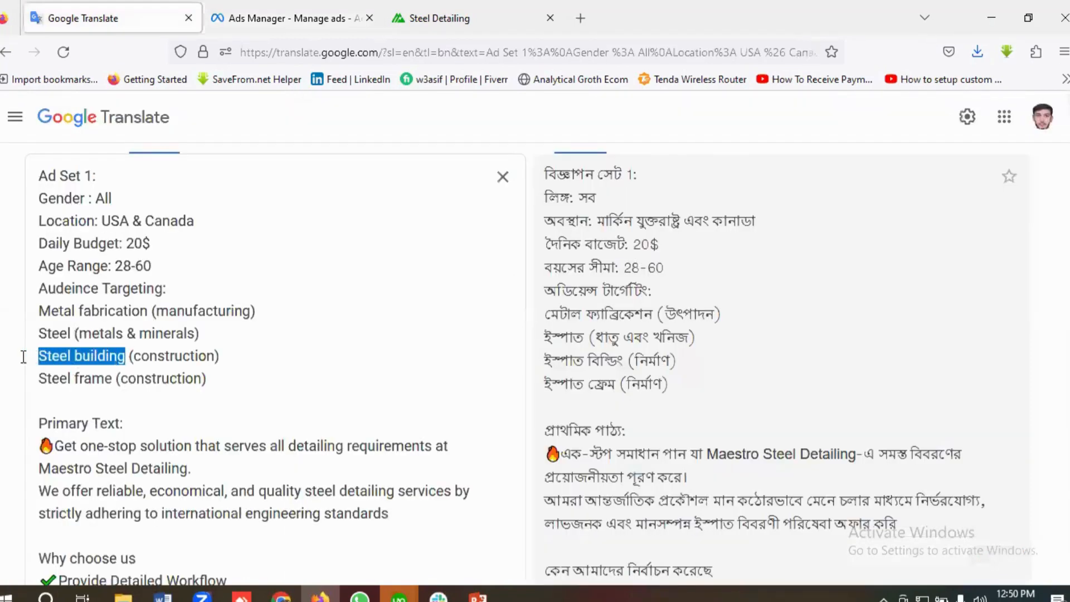
{"action": "right_click", "coordinate": [71, 357]}
{"action": "left_click", "coordinate": [108, 148]}
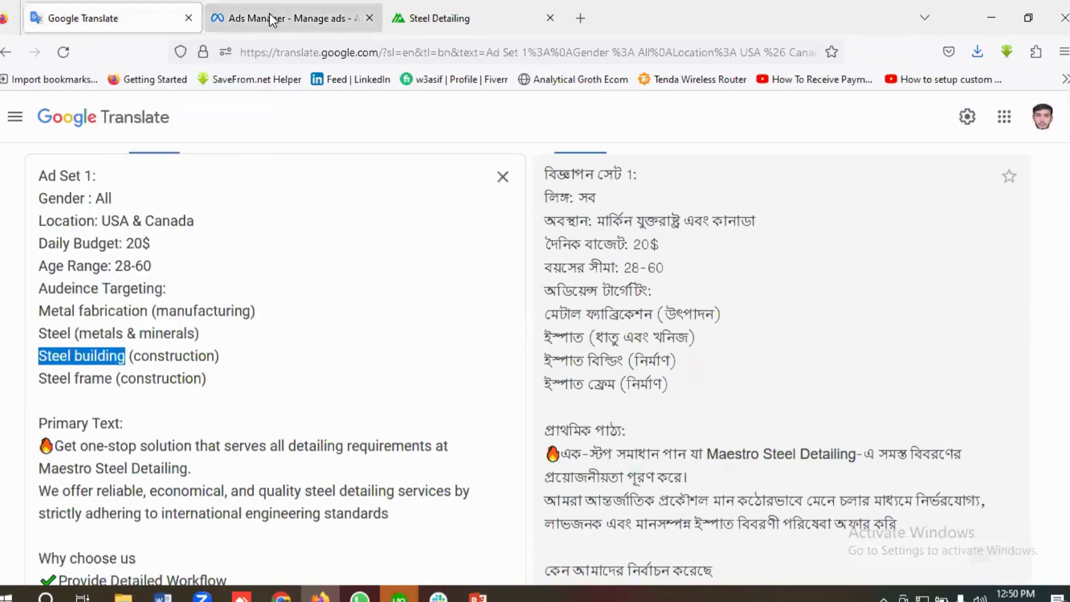
{"action": "left_click", "coordinate": [269, 18]}
{"action": "left_click", "coordinate": [360, 400]}
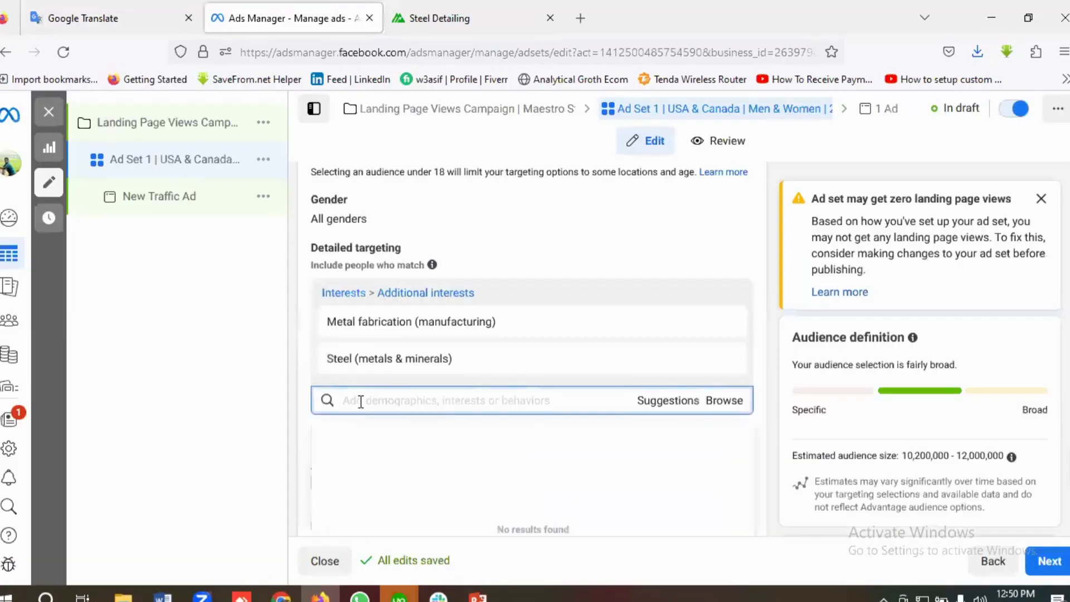
{"action": "key", "text": "ctrl+v"}
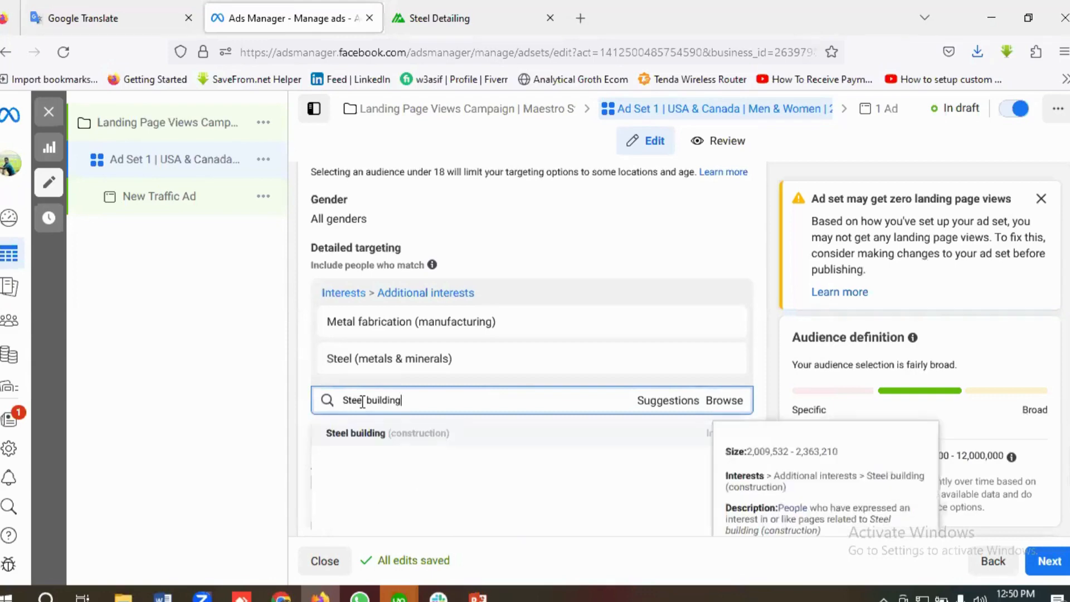
{"action": "left_click", "coordinate": [372, 435]}
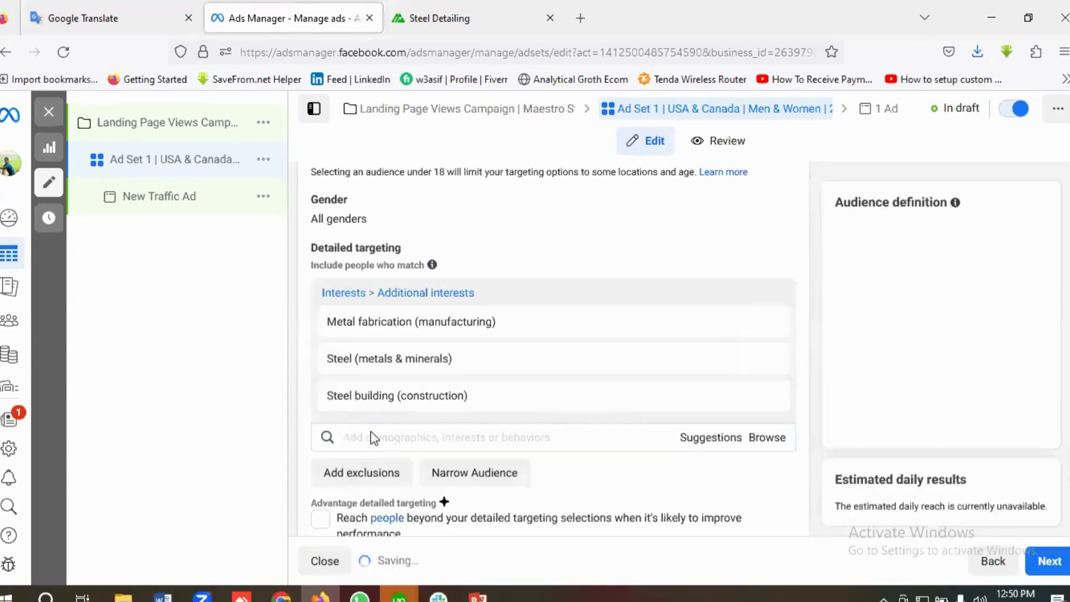
Step: Copy "Steel frame" from the written plan and add the interest "Steel frame (construction)" to the detailed targeting
{"action": "left_click", "coordinate": [109, 11]}
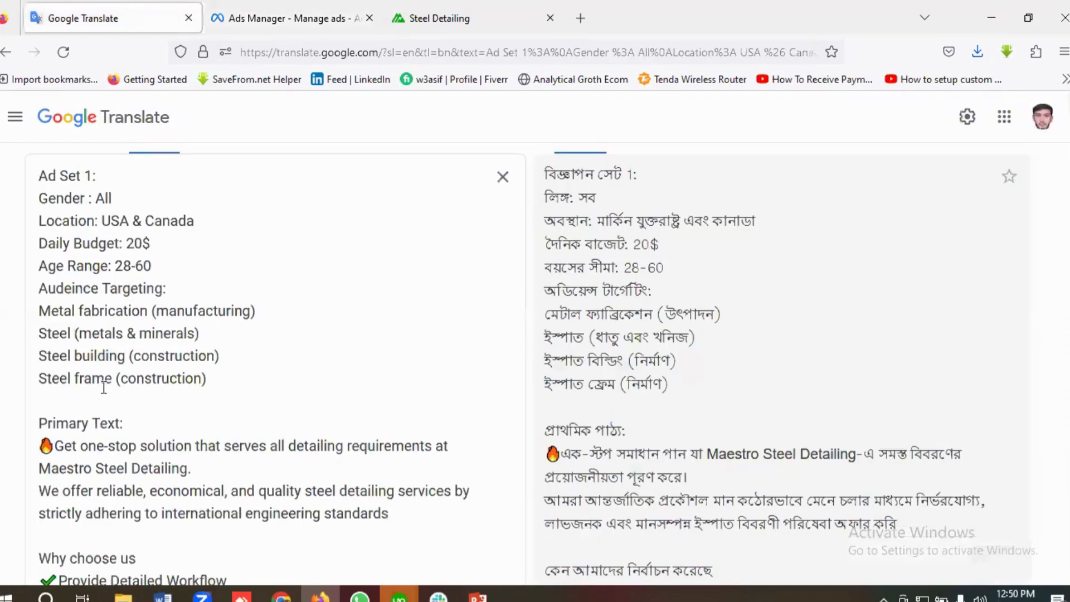
{"action": "left_click_drag", "start_coordinate": [113, 379], "coordinate": [32, 378]}
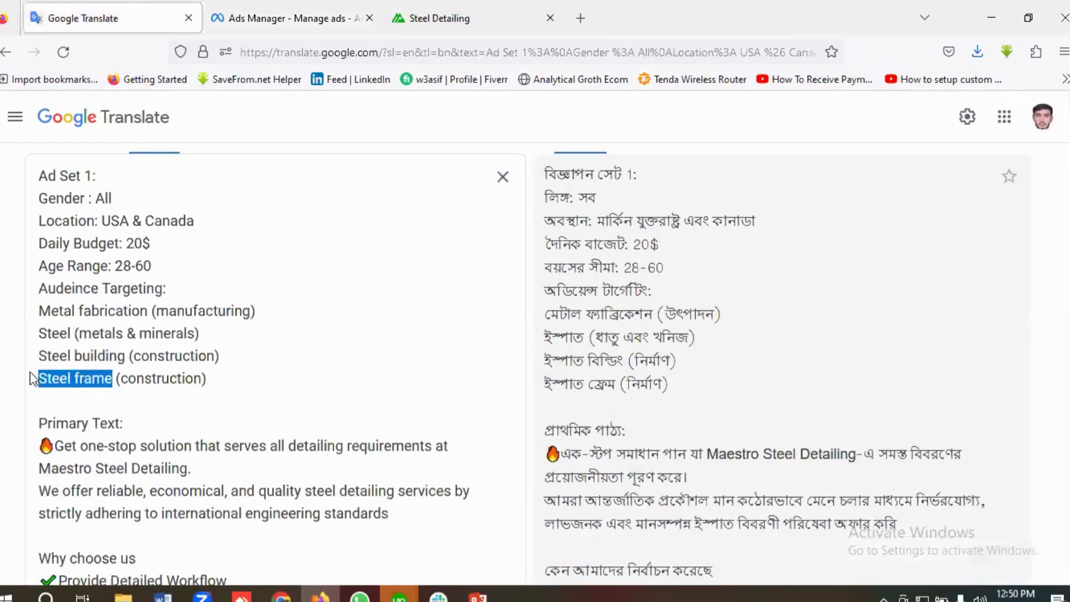
{"action": "right_click", "coordinate": [63, 380]}
{"action": "left_click", "coordinate": [112, 175]}
{"action": "left_click", "coordinate": [294, 17]}
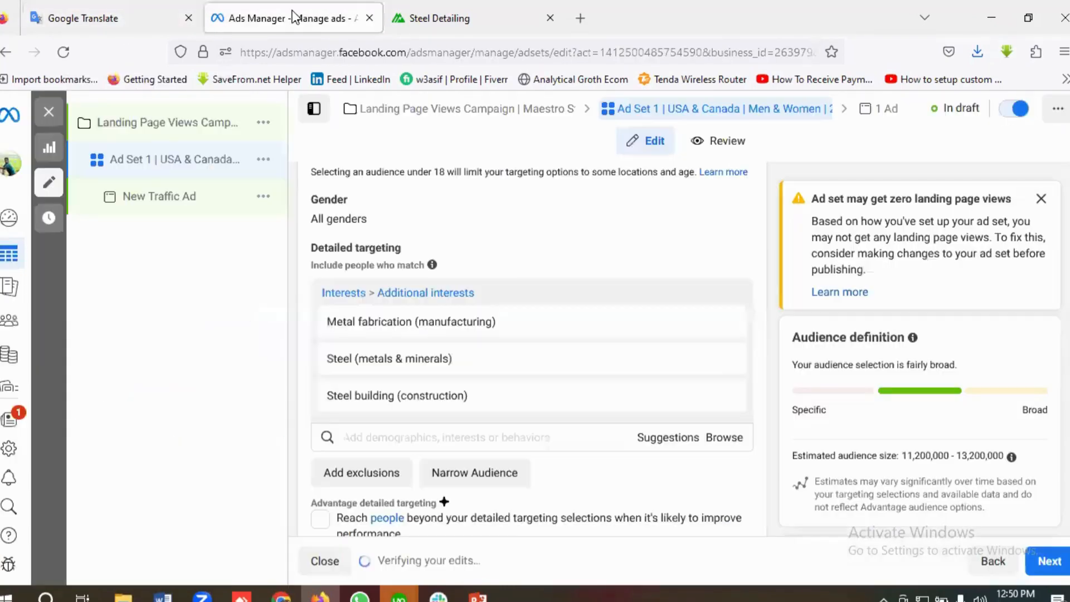
{"action": "left_click", "coordinate": [382, 438]}
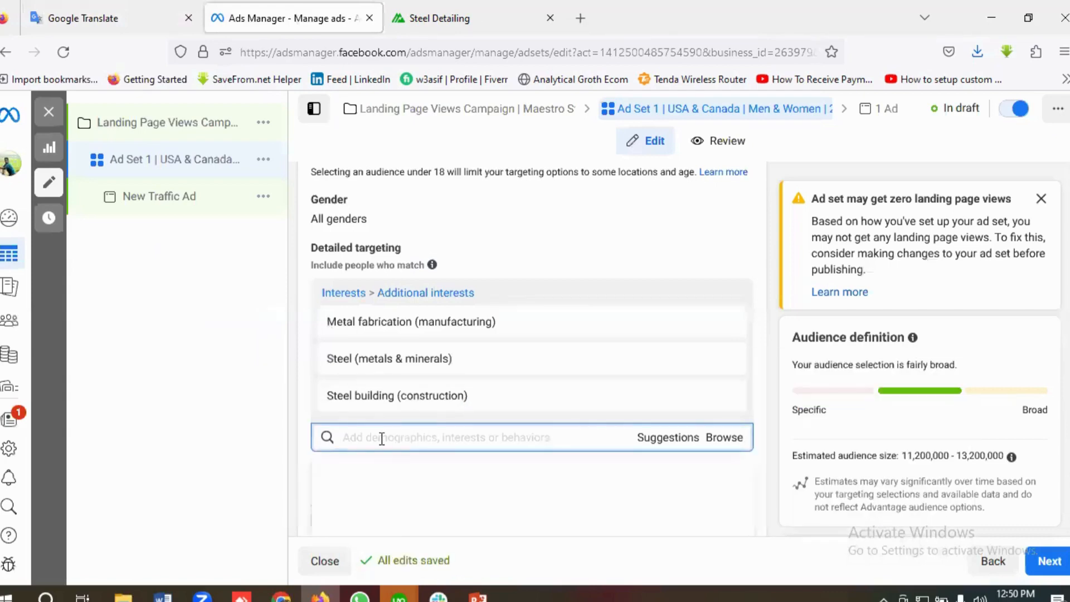
{"action": "key", "text": "ctrl+v"}
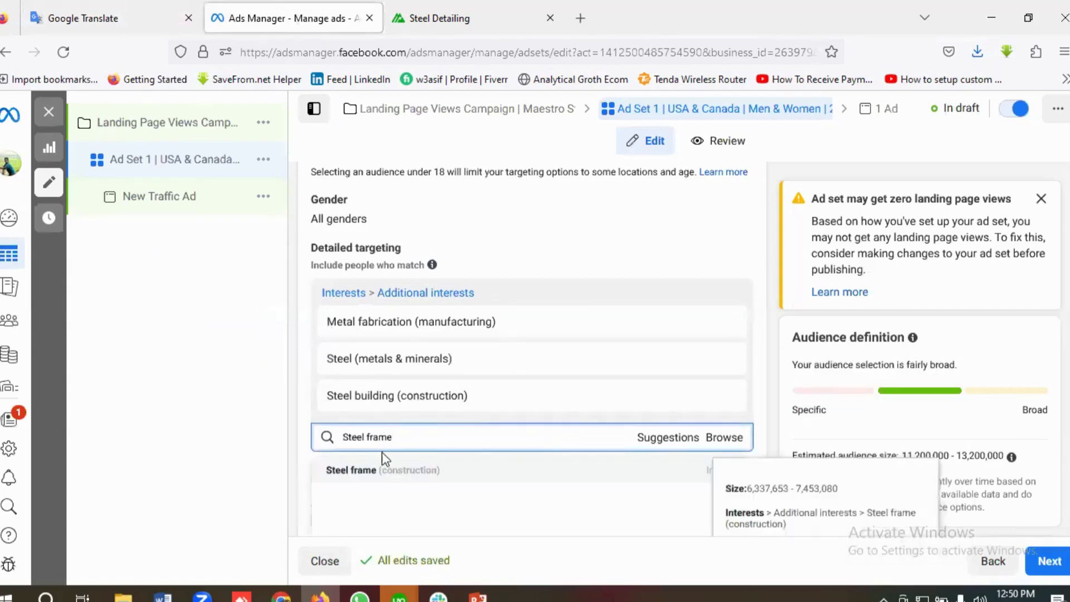
{"action": "left_click", "coordinate": [344, 477]}
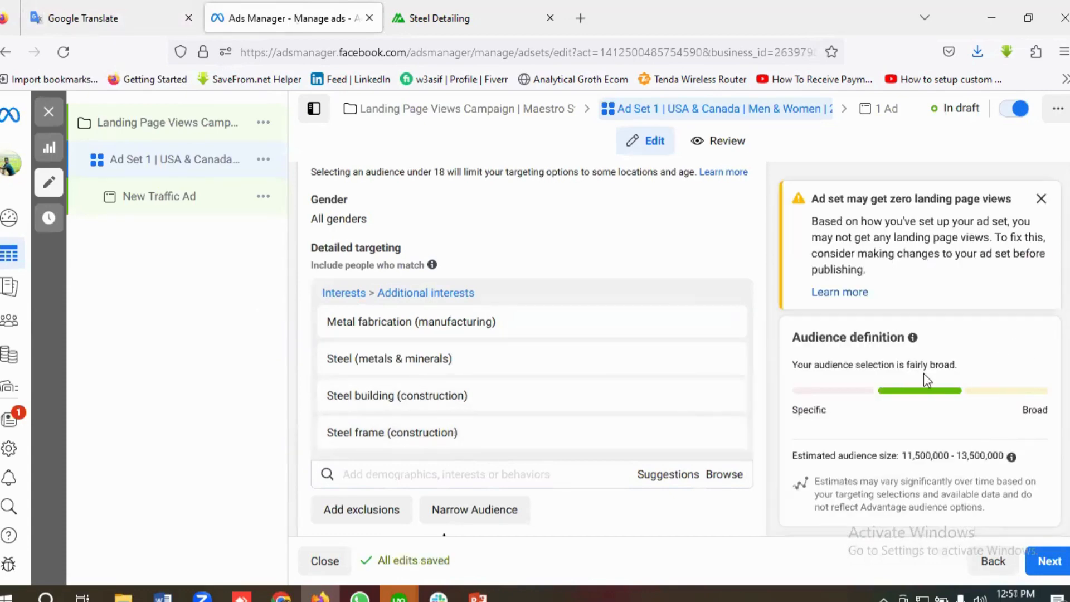
Step: Open the ad set's placements for editing and switch them from Advantage+ placements to Manual placements
{"action": "scroll", "coordinate": [938, 390], "scroll_direction": "down", "scroll_amount": 4}
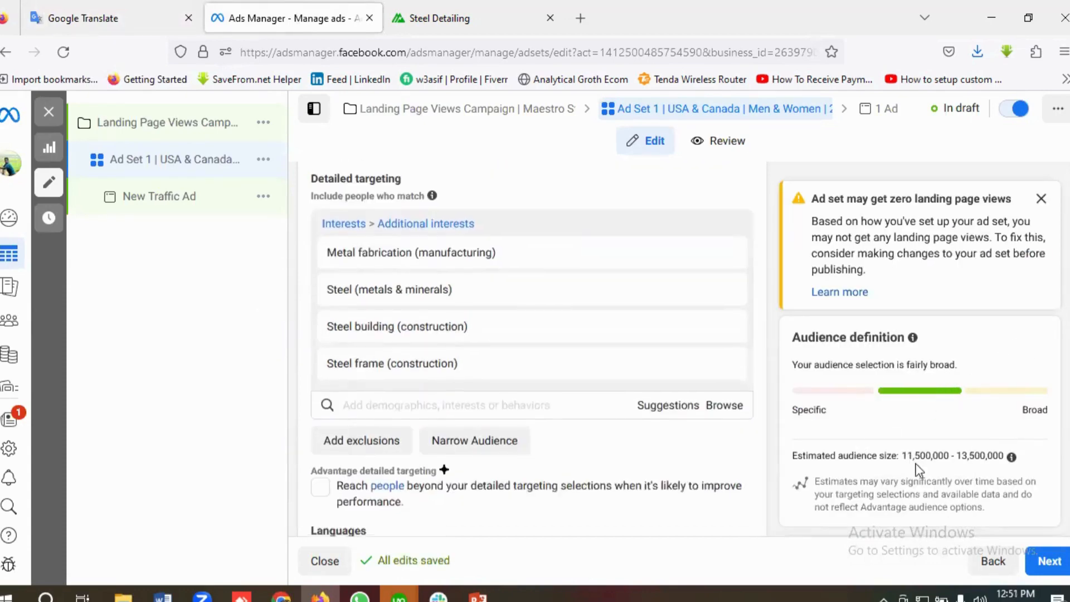
{"action": "scroll", "coordinate": [924, 434], "scroll_direction": "down", "scroll_amount": 3}
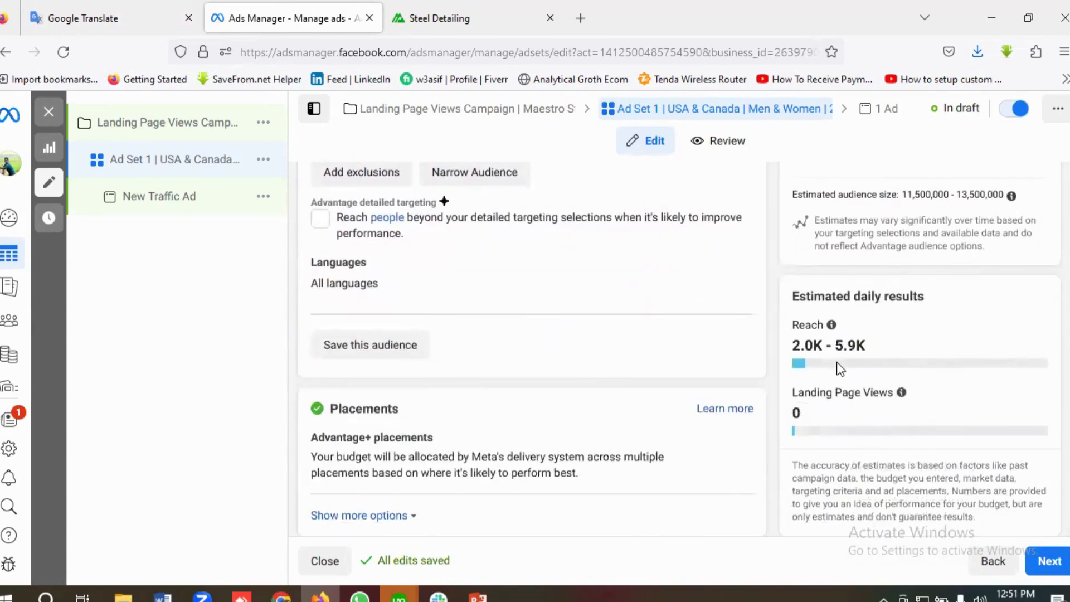
{"action": "scroll", "coordinate": [889, 385], "scroll_direction": "down", "scroll_amount": 1}
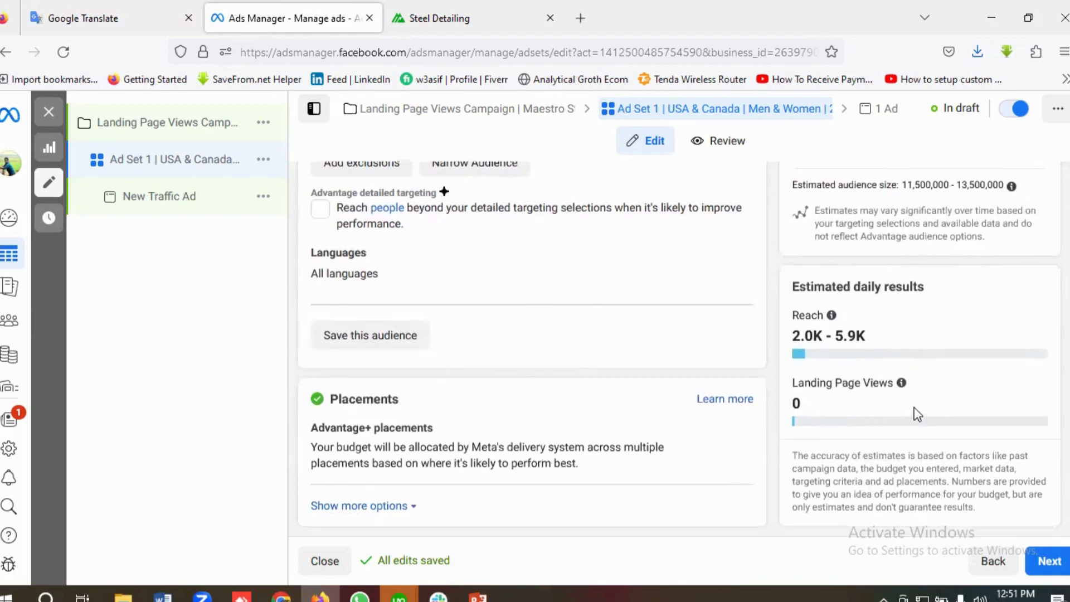
{"action": "scroll", "coordinate": [501, 363], "scroll_direction": "up", "scroll_amount": 1}
{"action": "scroll", "coordinate": [506, 365], "scroll_direction": "down", "scroll_amount": 1}
{"action": "left_click", "coordinate": [733, 429]}
{"action": "scroll", "coordinate": [441, 434], "scroll_direction": "down", "scroll_amount": 1}
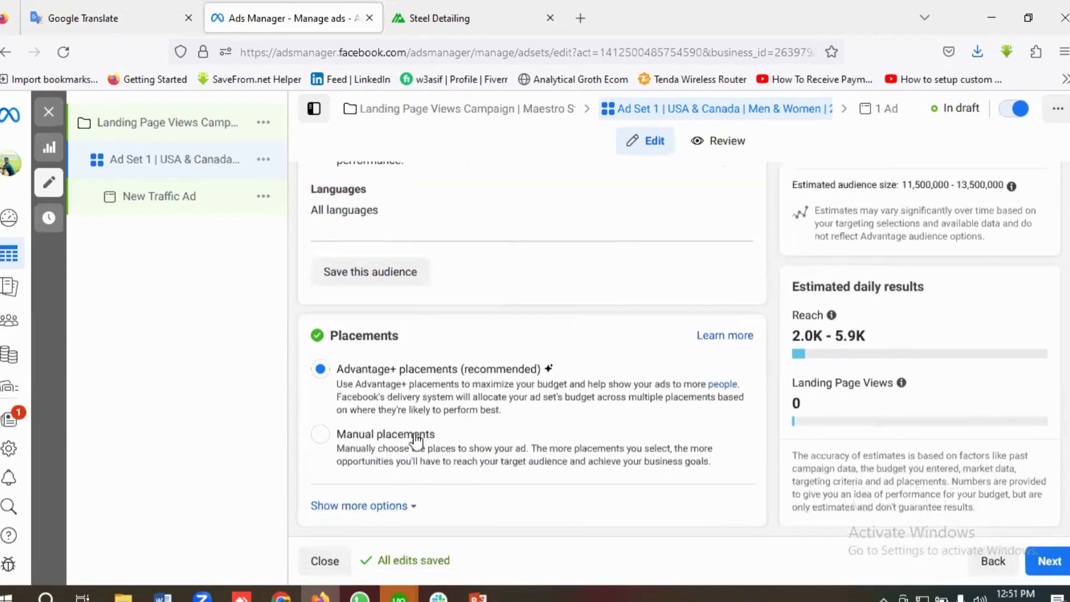
{"action": "left_click", "coordinate": [323, 436]}
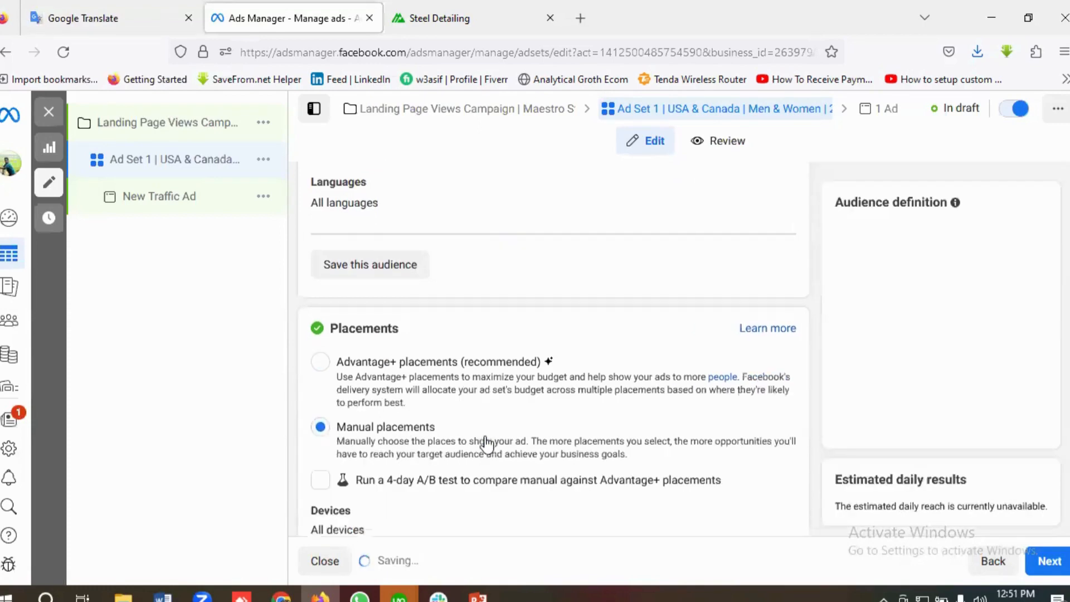
Step: Exclude the Audience network and Messenger platforms from the manual placements, keeping Facebook and Instagram
{"action": "scroll", "coordinate": [486, 444], "scroll_direction": "down", "scroll_amount": 3}
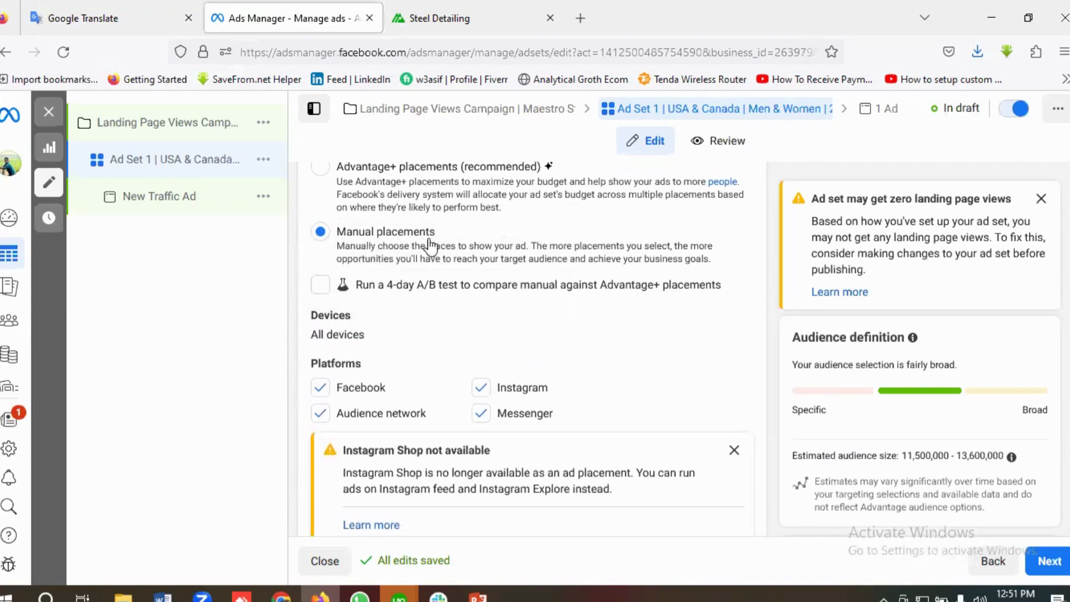
{"action": "left_click", "coordinate": [321, 414]}
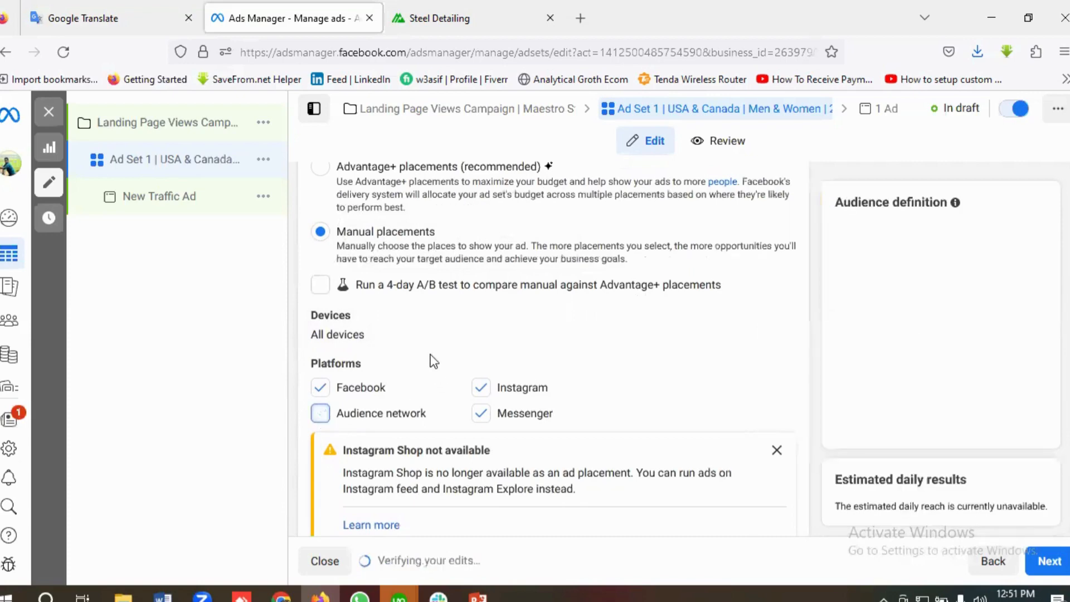
{"action": "scroll", "coordinate": [436, 373], "scroll_direction": "down", "scroll_amount": 2}
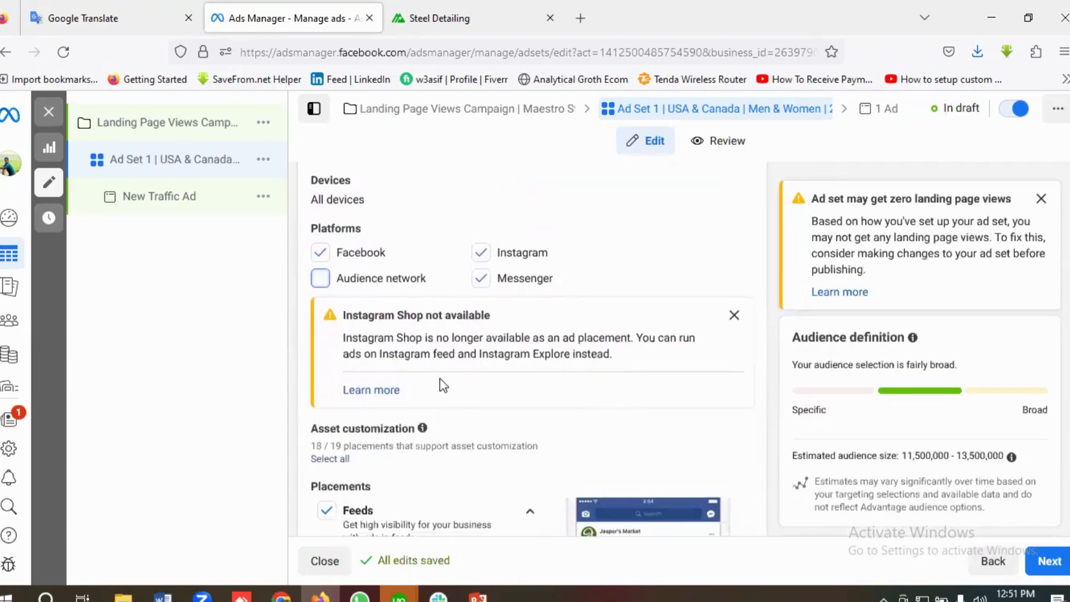
{"action": "left_click", "coordinate": [484, 282]}
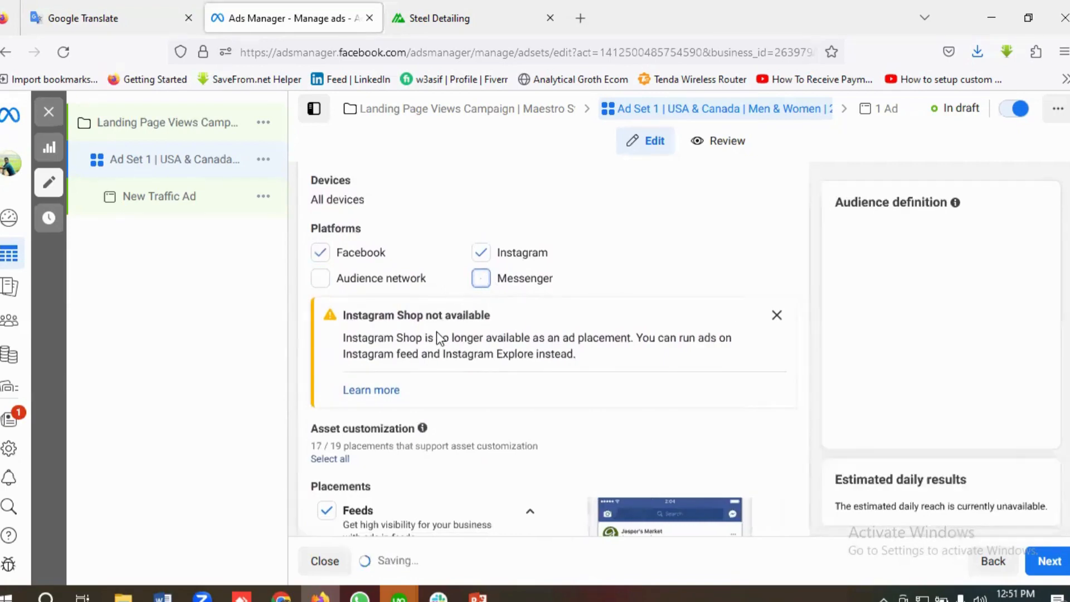
Step: Review the manual placement categories, from Feeds, Stories and Reels through Search results, Messages, and Apps and sites
{"action": "scroll", "coordinate": [438, 333], "scroll_direction": "down", "scroll_amount": 2}
{"action": "scroll", "coordinate": [444, 351], "scroll_direction": "down", "scroll_amount": 1}
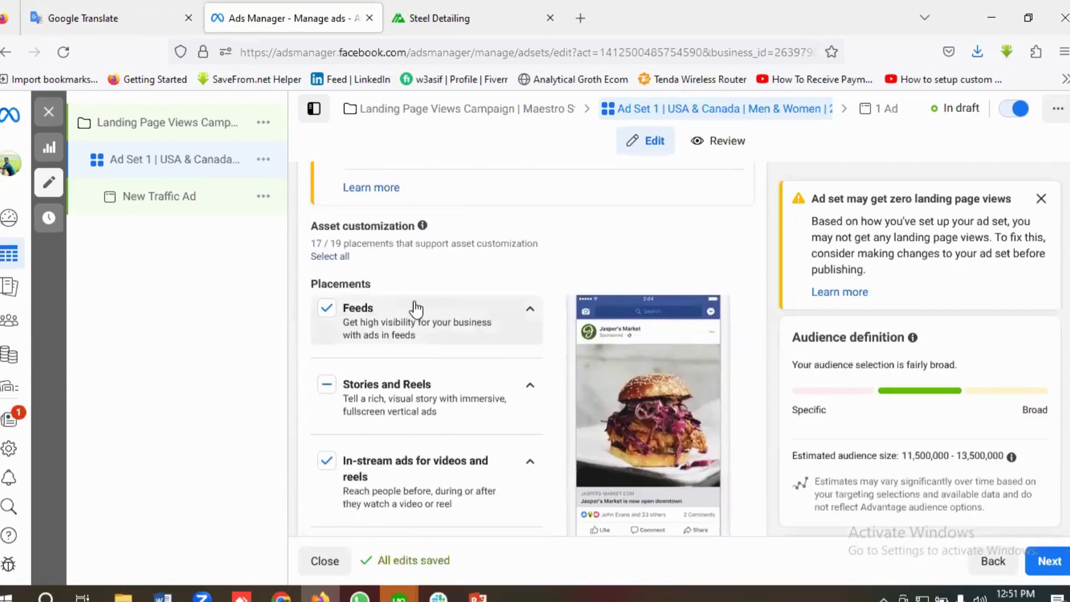
{"action": "scroll", "coordinate": [412, 306], "scroll_direction": "down", "scroll_amount": 1}
{"action": "scroll", "coordinate": [416, 313], "scroll_direction": "up", "scroll_amount": 1}
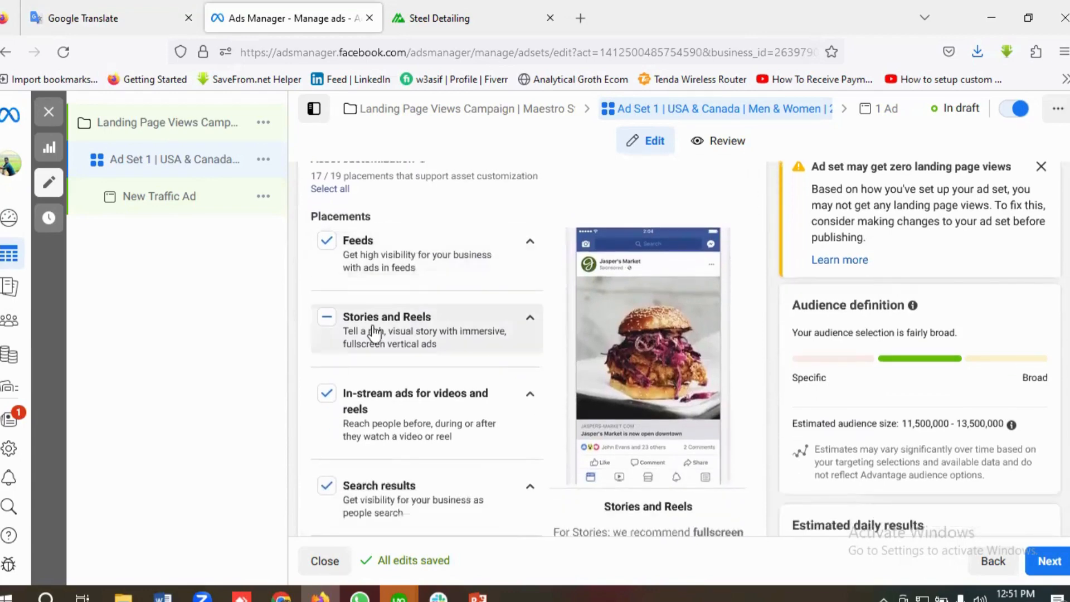
{"action": "scroll", "coordinate": [390, 334], "scroll_direction": "down", "scroll_amount": 3}
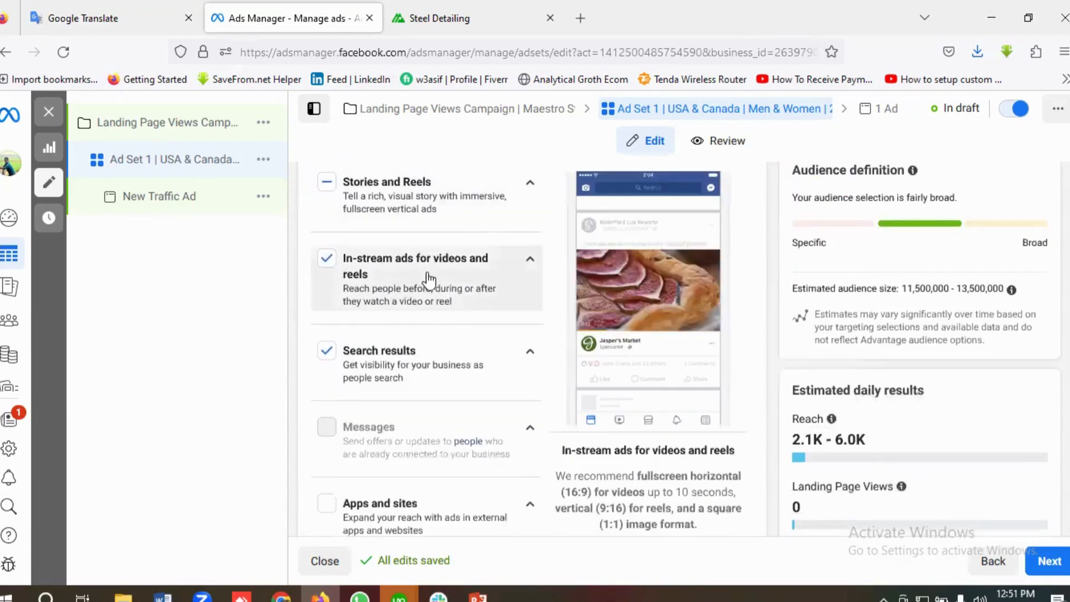
{"action": "scroll", "coordinate": [433, 320], "scroll_direction": "down", "scroll_amount": 1}
{"action": "scroll", "coordinate": [434, 320], "scroll_direction": "down", "scroll_amount": 3}
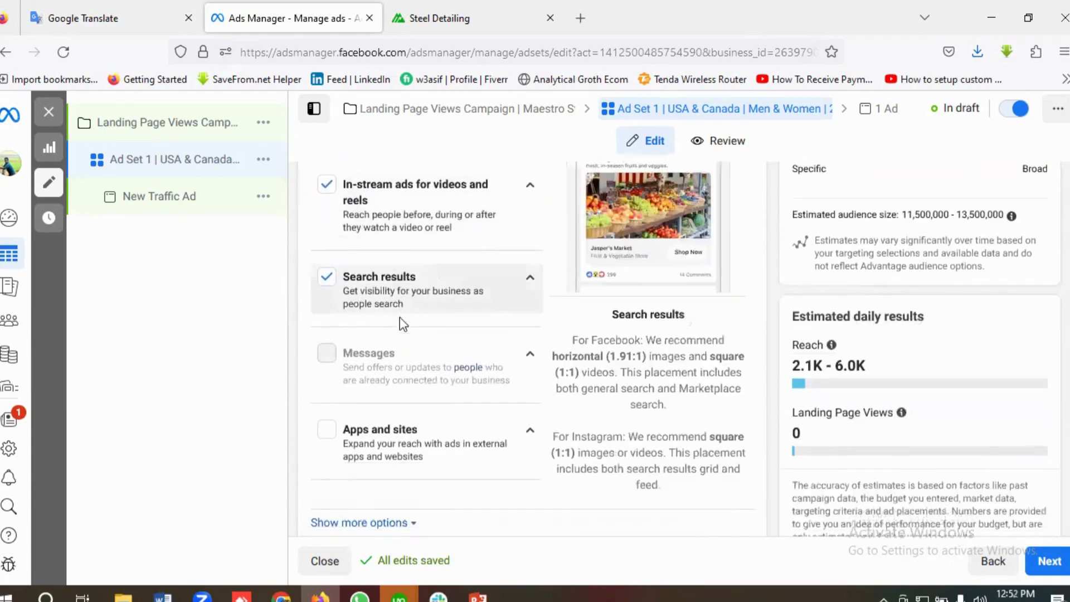
{"action": "scroll", "coordinate": [447, 341], "scroll_direction": "up", "scroll_amount": 3}
{"action": "scroll", "coordinate": [570, 349], "scroll_direction": "down", "scroll_amount": 2}
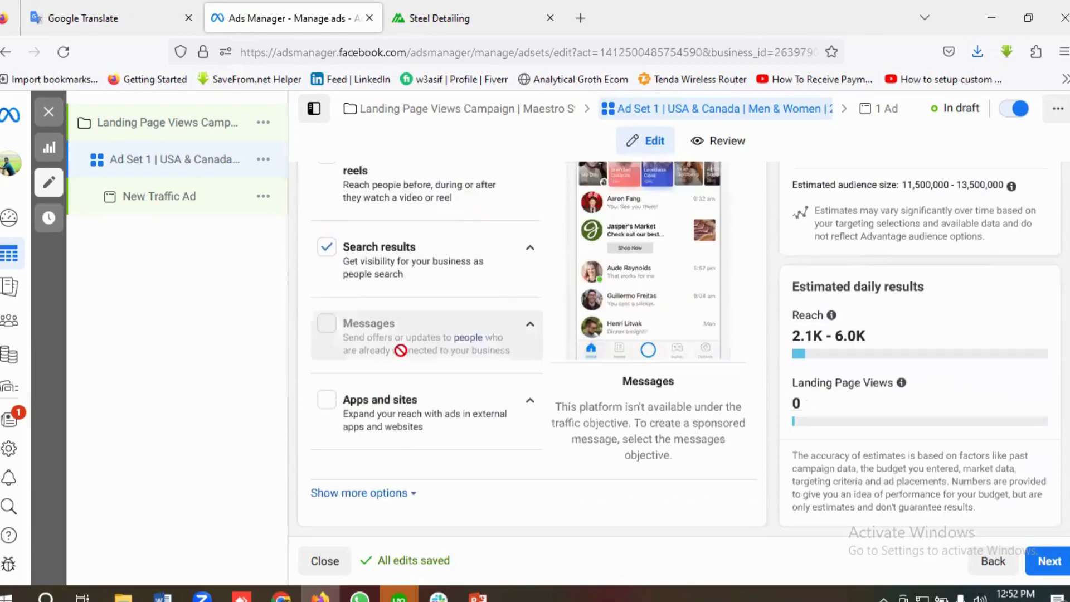
Step: Move on to the new traffic ad and rename it "Landing Page Views Ads For Maestro"
{"action": "left_click", "coordinate": [1032, 564]}
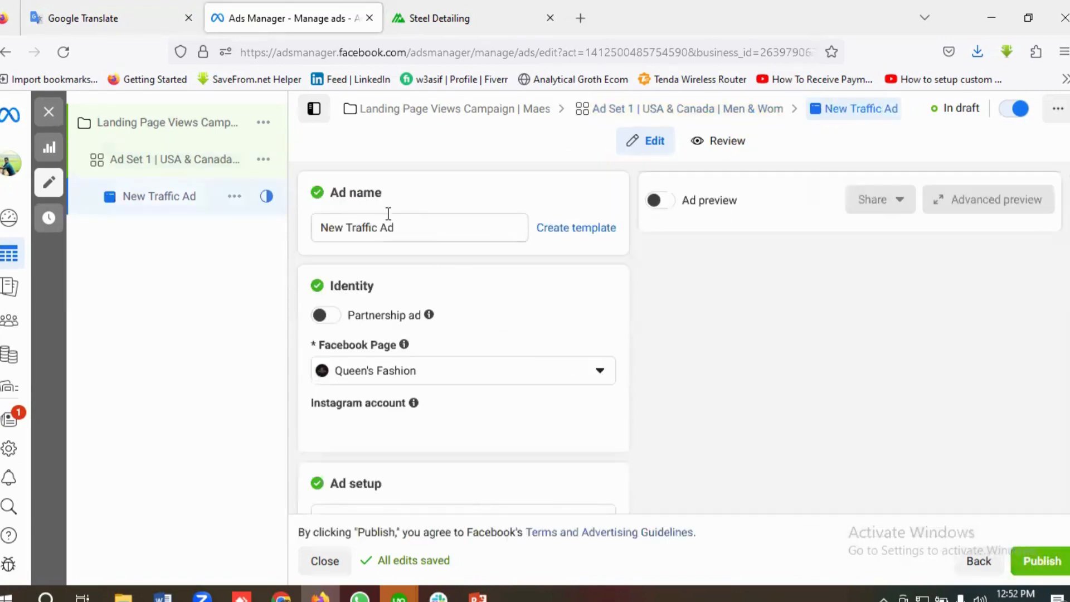
{"action": "left_click", "coordinate": [409, 222]}
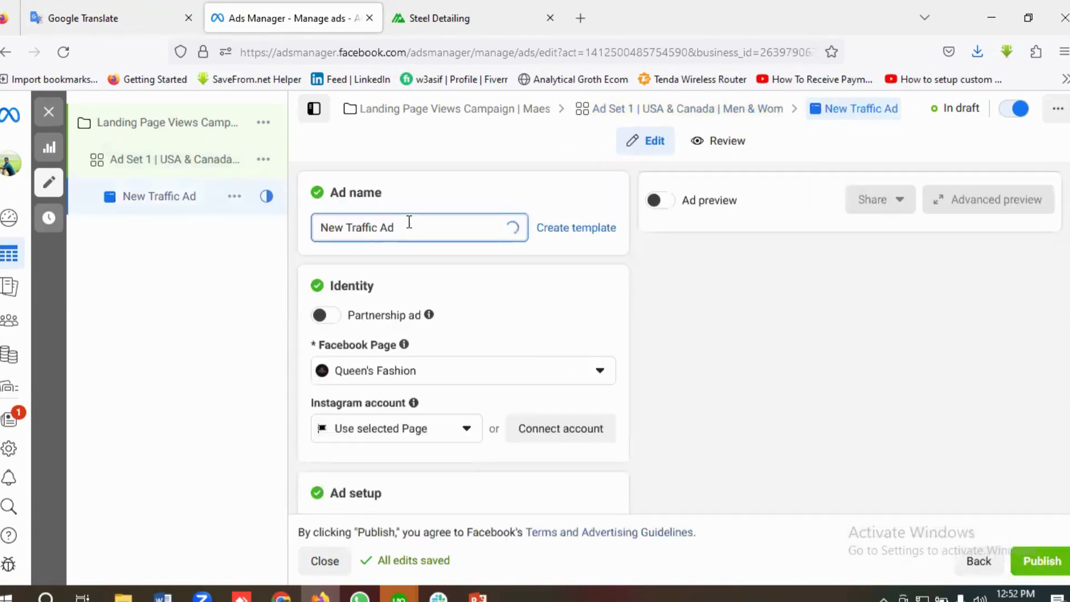
{"action": "key", "text": "ctrl+a"}
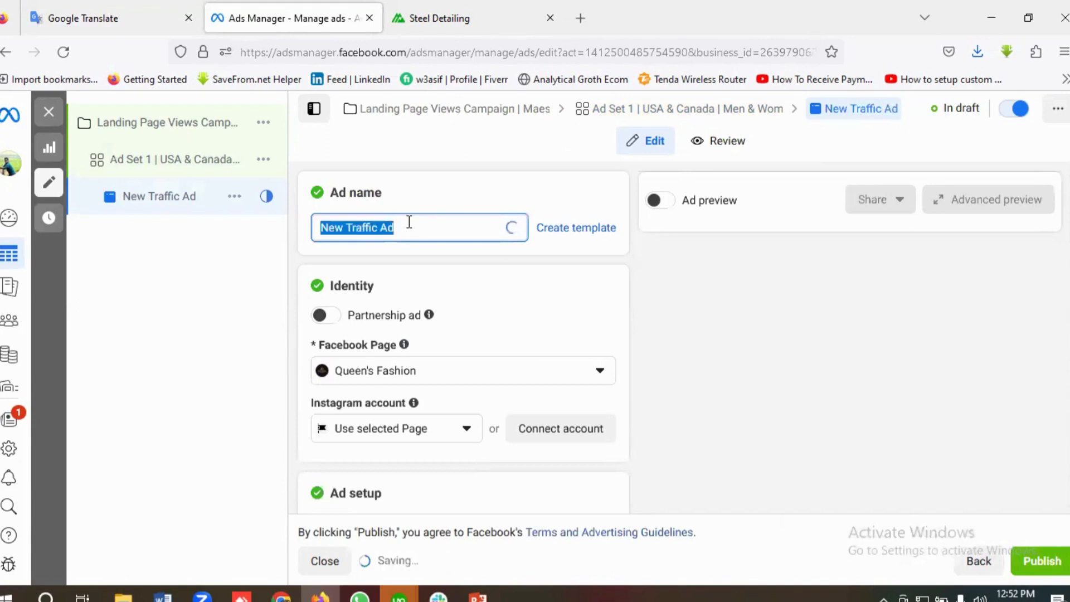
{"action": "key", "text": "BackSpace"}
{"action": "type", "text": "L"}
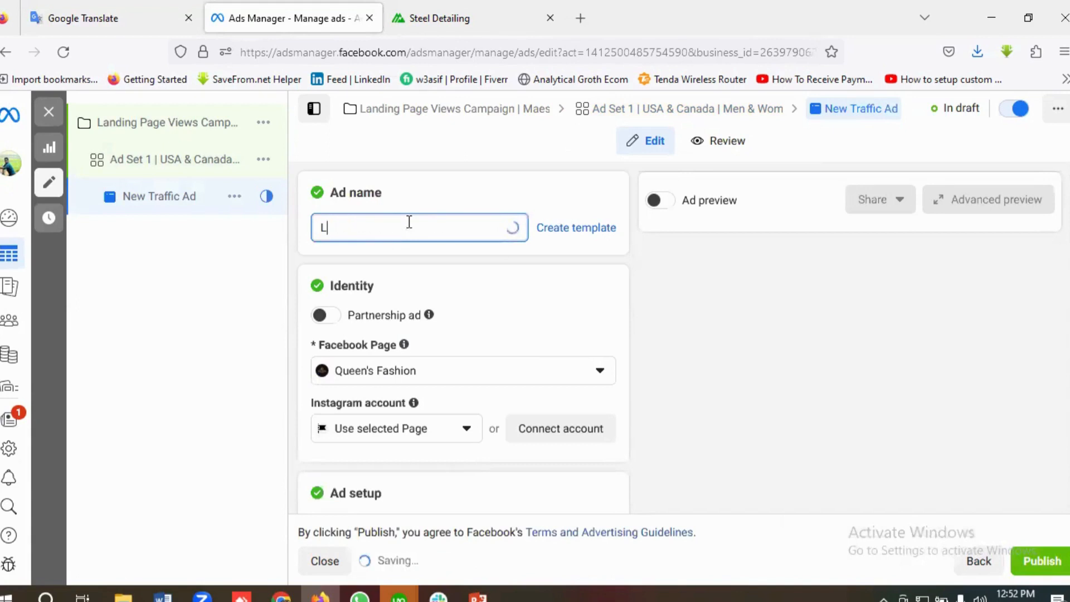
{"action": "type", "text": "anding Pag"}
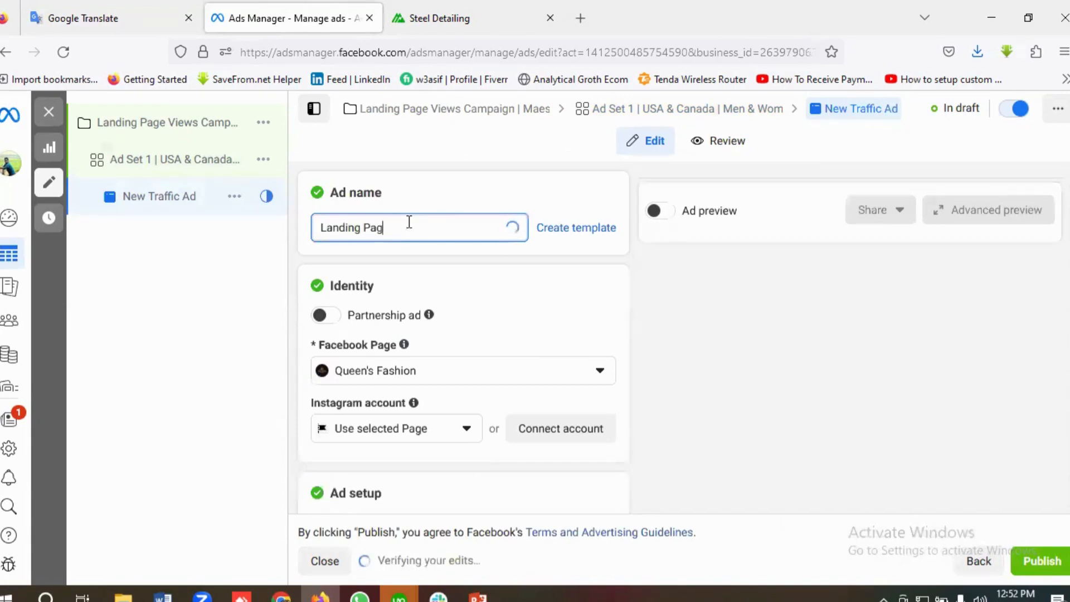
{"action": "type", "text": "e Views Ads For Ma"}
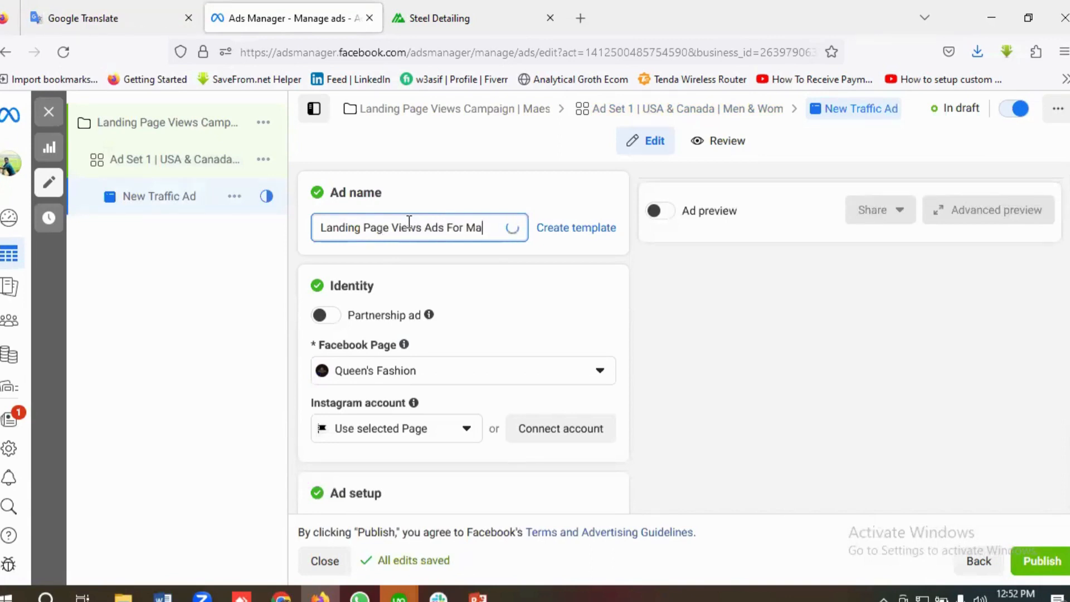
{"action": "type", "text": "estro"}
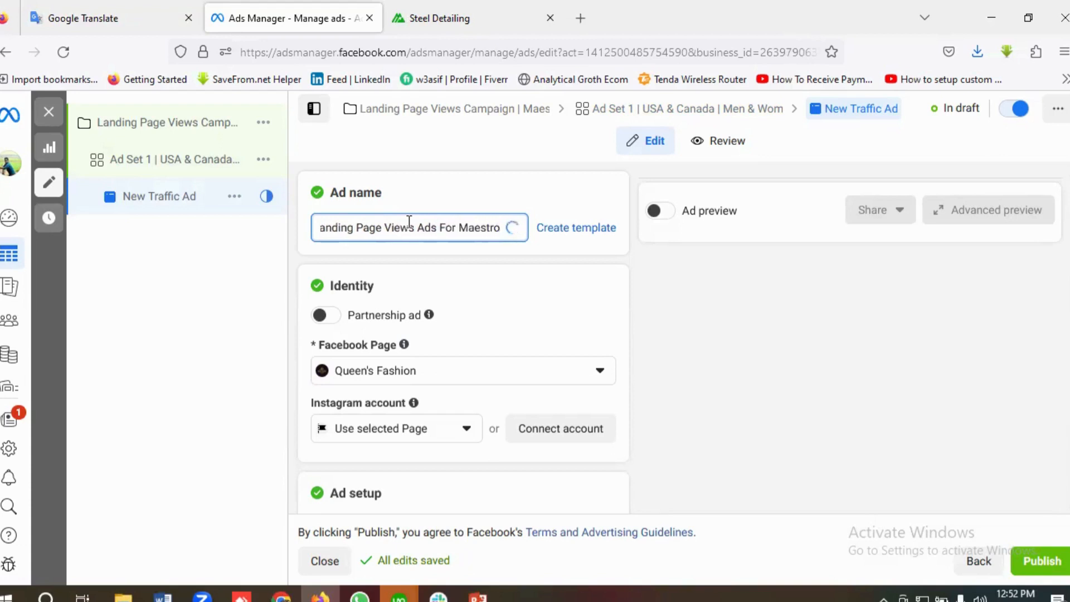
Step: Review the ad's identity, creative source, format and multi-advertiser settings
{"action": "scroll", "coordinate": [484, 303], "scroll_direction": "down", "scroll_amount": 2}
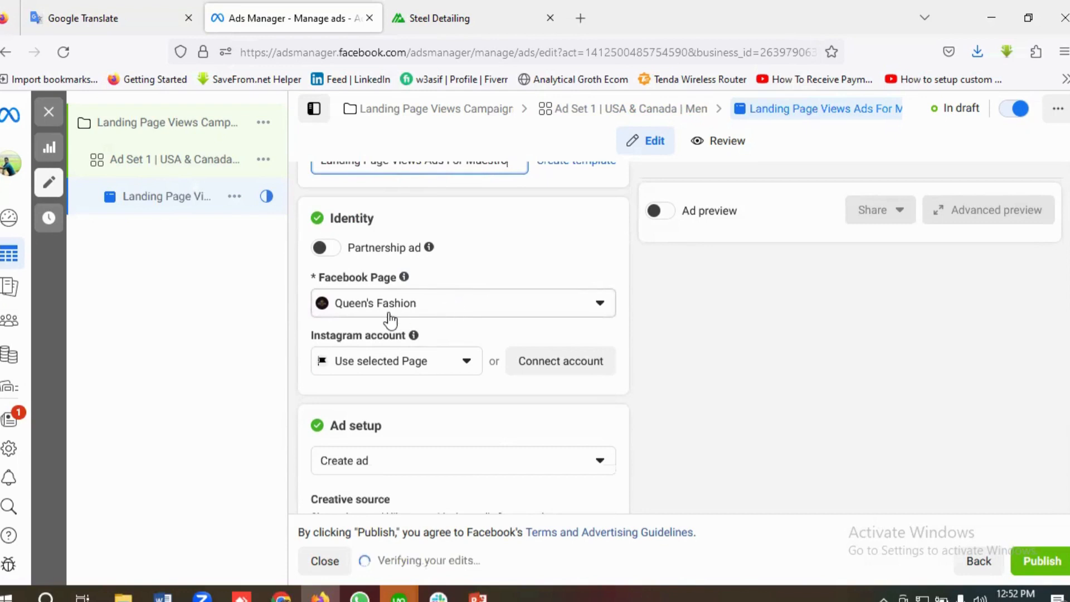
{"action": "scroll", "coordinate": [454, 307], "scroll_direction": "down", "scroll_amount": 3}
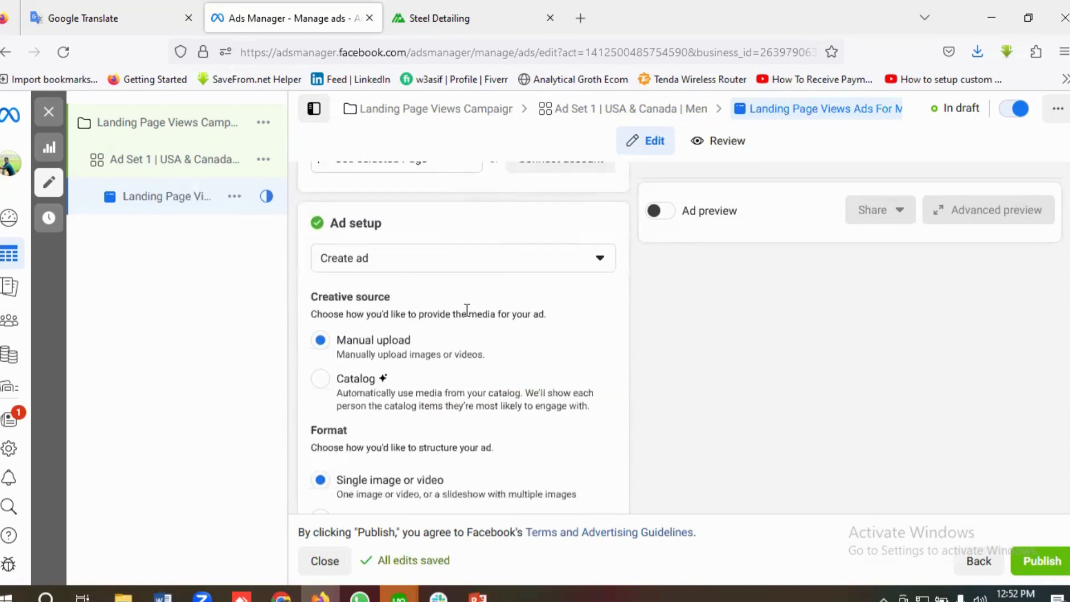
{"action": "scroll", "coordinate": [467, 309], "scroll_direction": "down", "scroll_amount": 1}
{"action": "scroll", "coordinate": [466, 317], "scroll_direction": "down", "scroll_amount": 1}
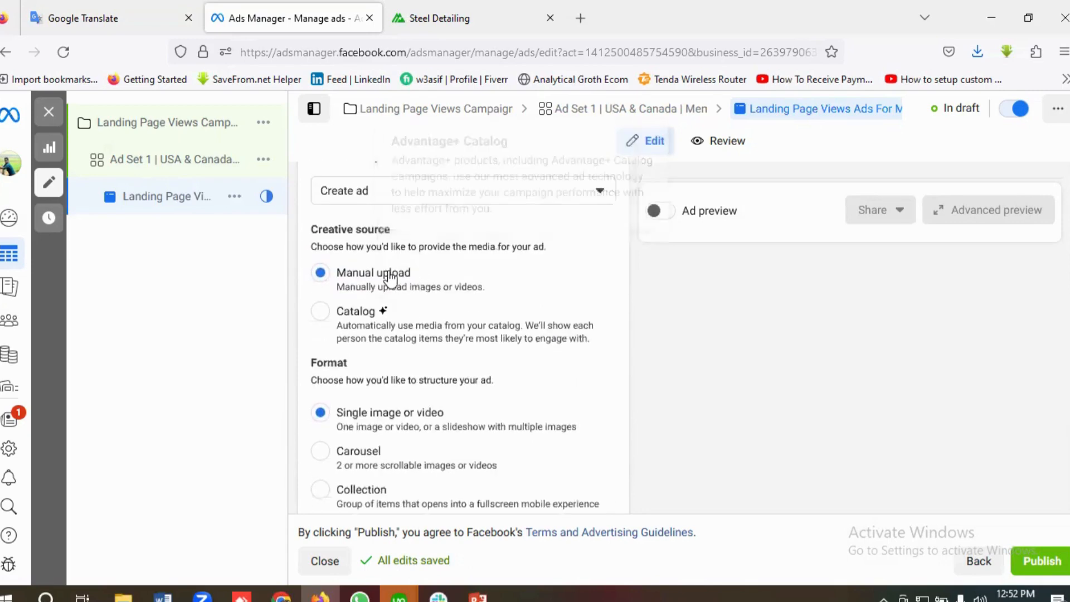
{"action": "scroll", "coordinate": [400, 317], "scroll_direction": "down", "scroll_amount": 1}
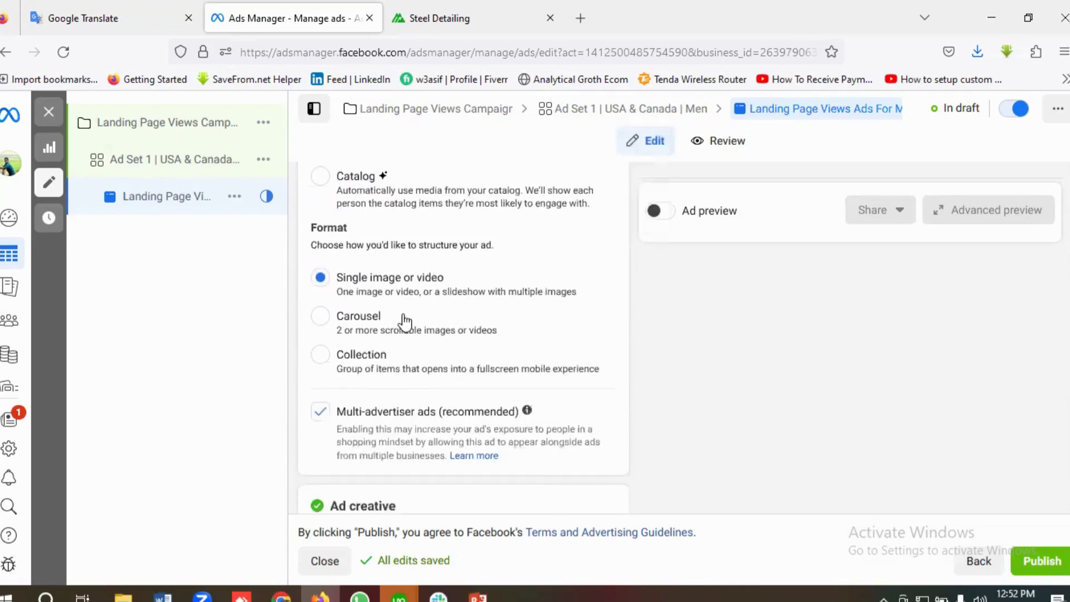
{"action": "scroll", "coordinate": [460, 293], "scroll_direction": "down", "scroll_amount": 1}
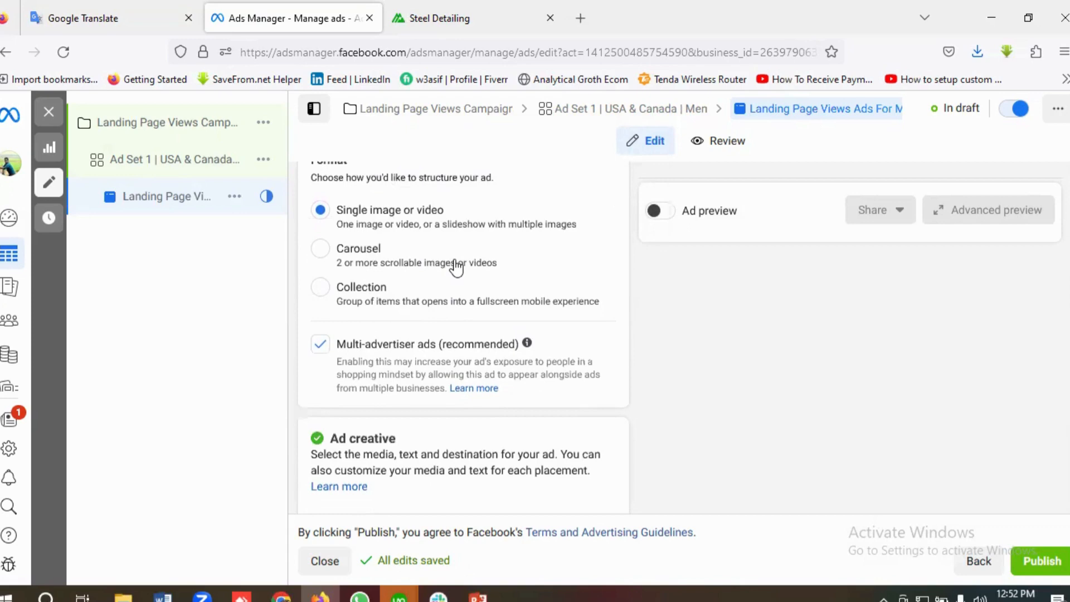
{"action": "scroll", "coordinate": [453, 259], "scroll_direction": "down", "scroll_amount": 2}
{"action": "scroll", "coordinate": [454, 259], "scroll_direction": "up", "scroll_amount": 3}
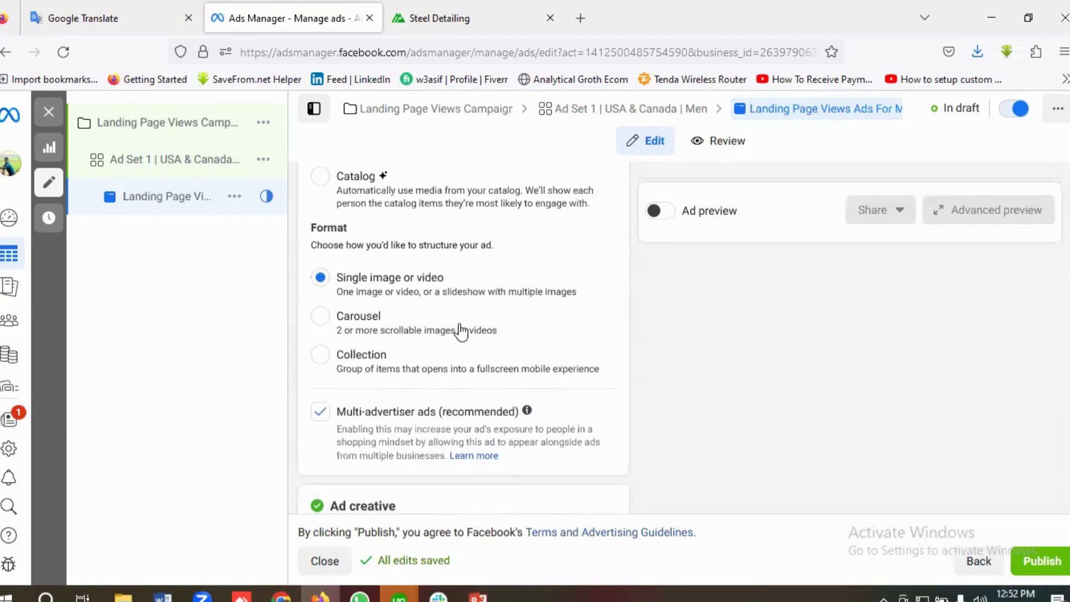
Step: Add the account image adset2.jpg as the ad's media, keeping the original crops for placements and all Advantage+ creative optimizations
{"action": "scroll", "coordinate": [461, 322], "scroll_direction": "down", "scroll_amount": 5}
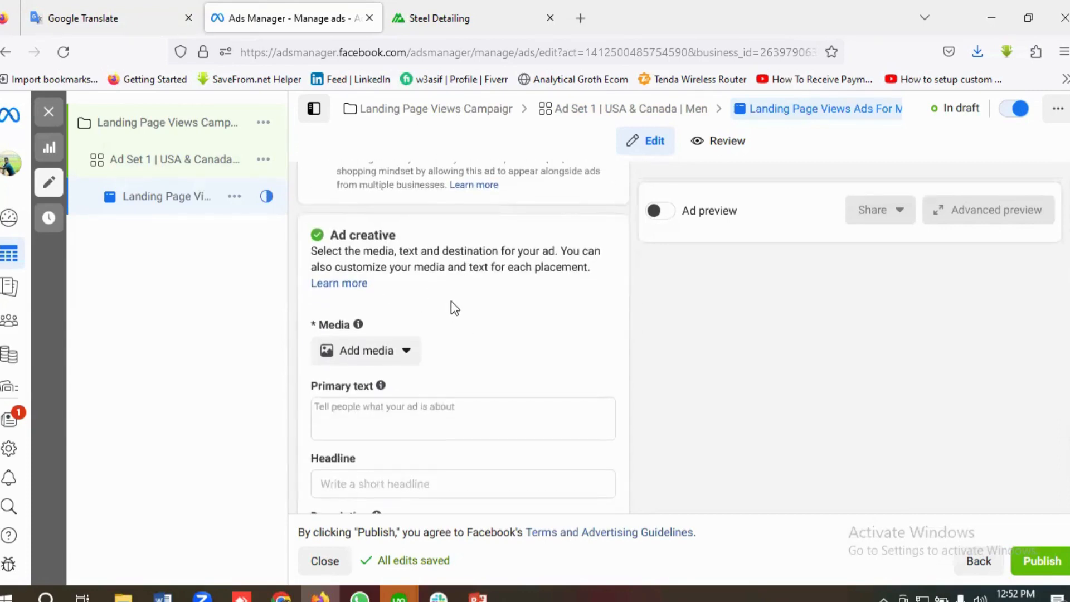
{"action": "scroll", "coordinate": [384, 305], "scroll_direction": "down", "scroll_amount": 1}
{"action": "left_click", "coordinate": [371, 292]}
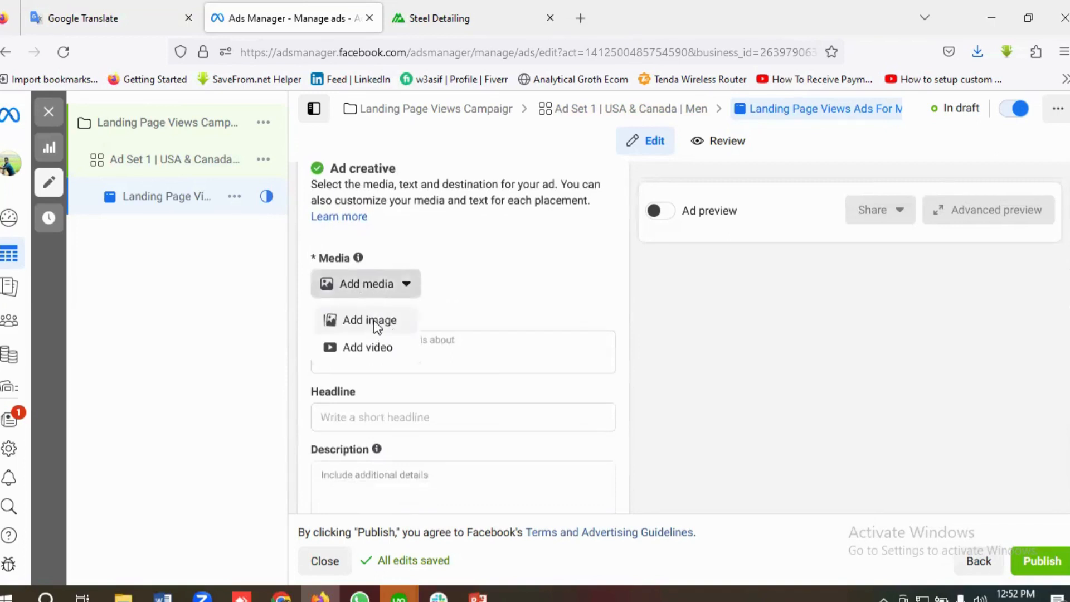
{"action": "left_click", "coordinate": [370, 321]}
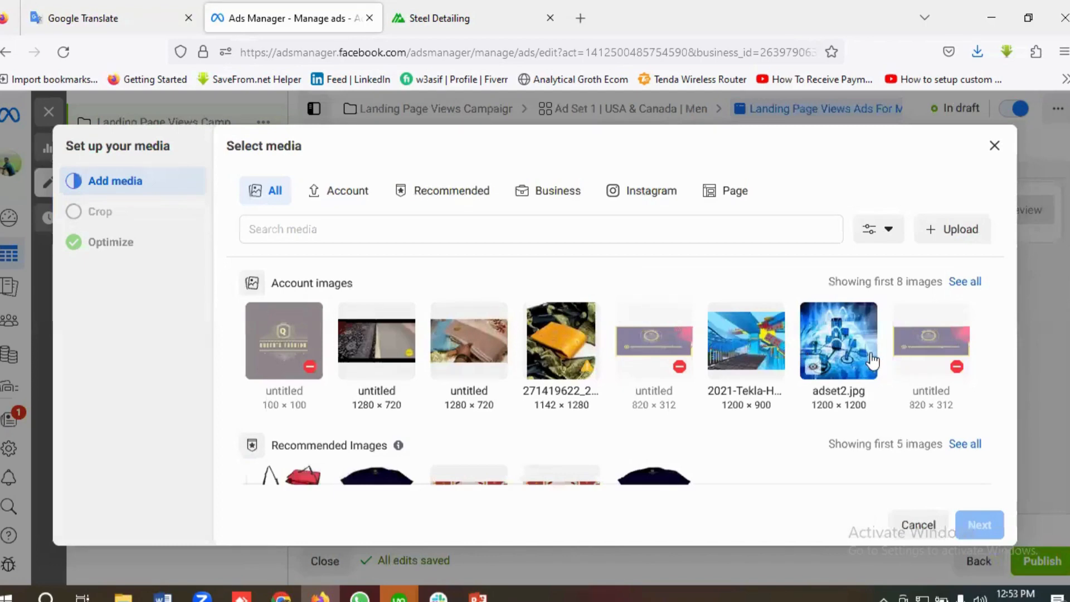
{"action": "left_click", "coordinate": [835, 352]}
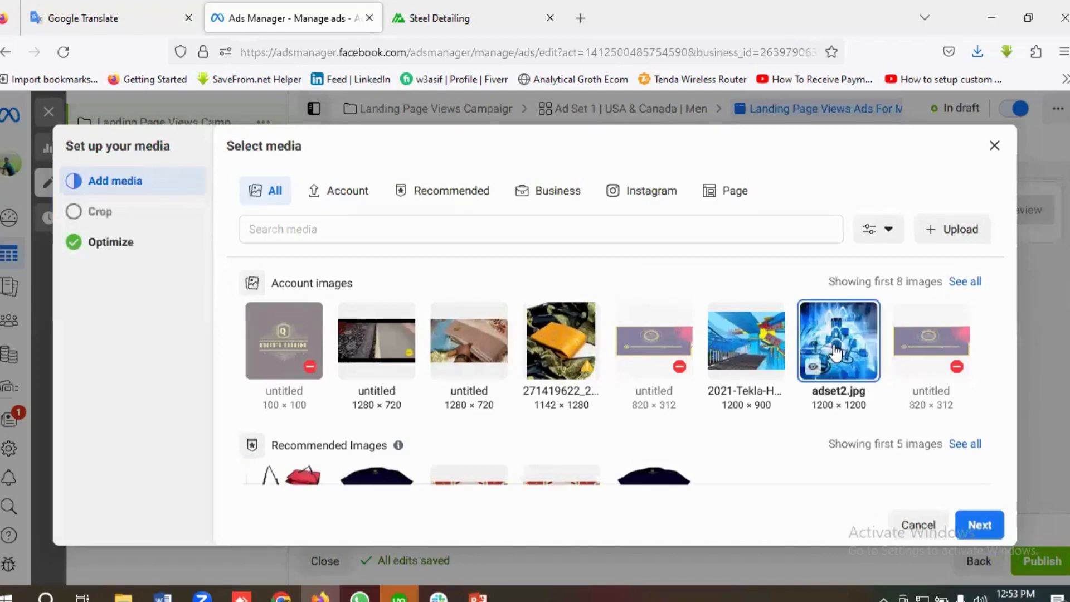
{"action": "left_click", "coordinate": [979, 526]}
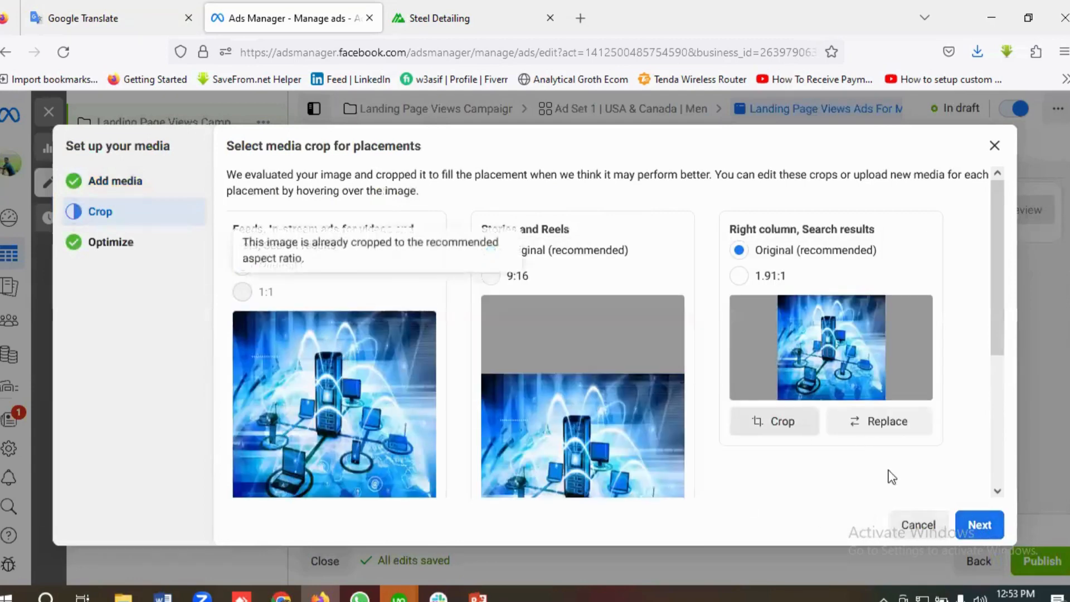
{"action": "left_click", "coordinate": [980, 526]}
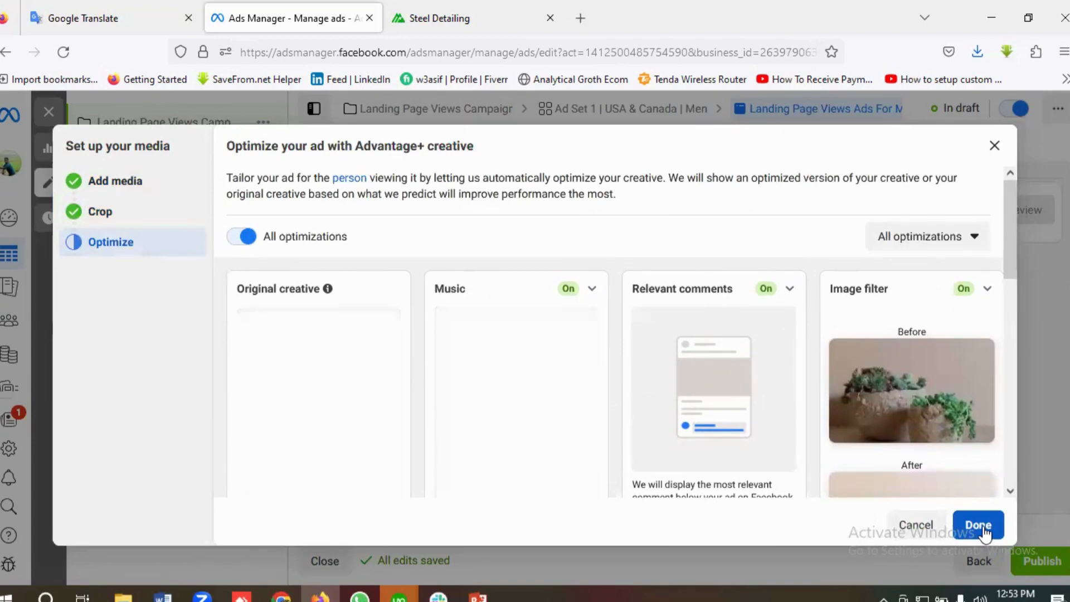
{"action": "left_click", "coordinate": [981, 527]}
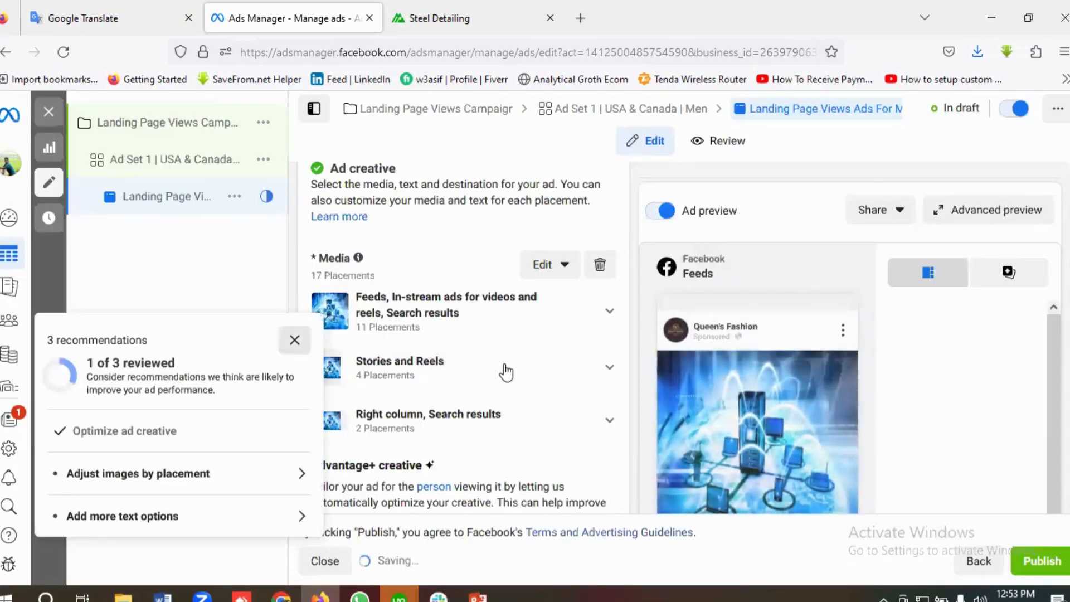
Step: Copy Ad Set 1's full primary text from the written plan in Google Translate and paste it as the ad's primary text
{"action": "scroll", "coordinate": [479, 362], "scroll_direction": "down", "scroll_amount": 3}
{"action": "scroll", "coordinate": [458, 351], "scroll_direction": "down", "scroll_amount": 5}
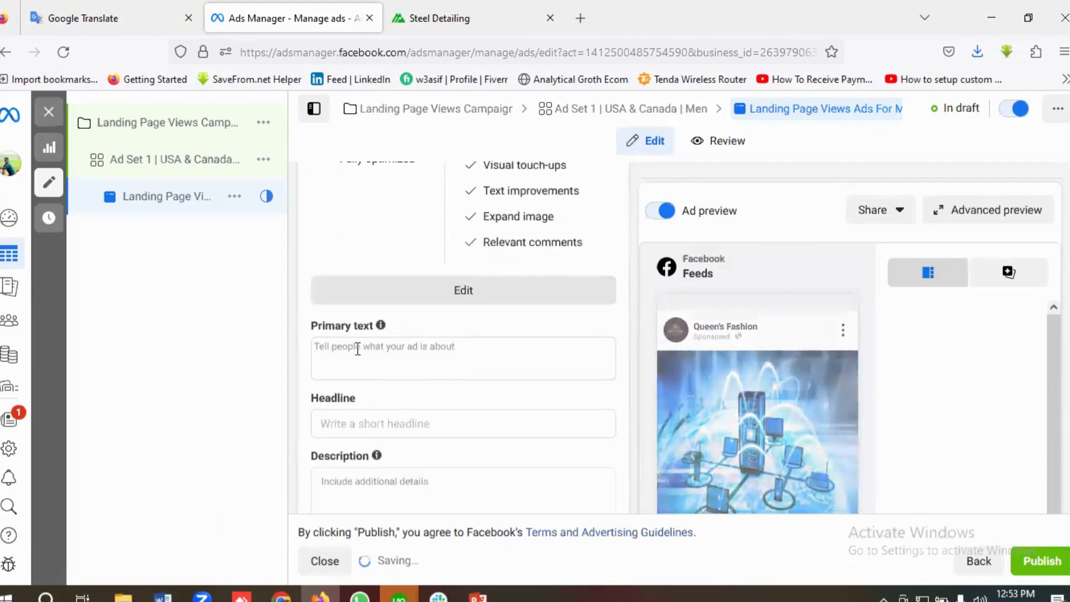
{"action": "left_click", "coordinate": [356, 348]}
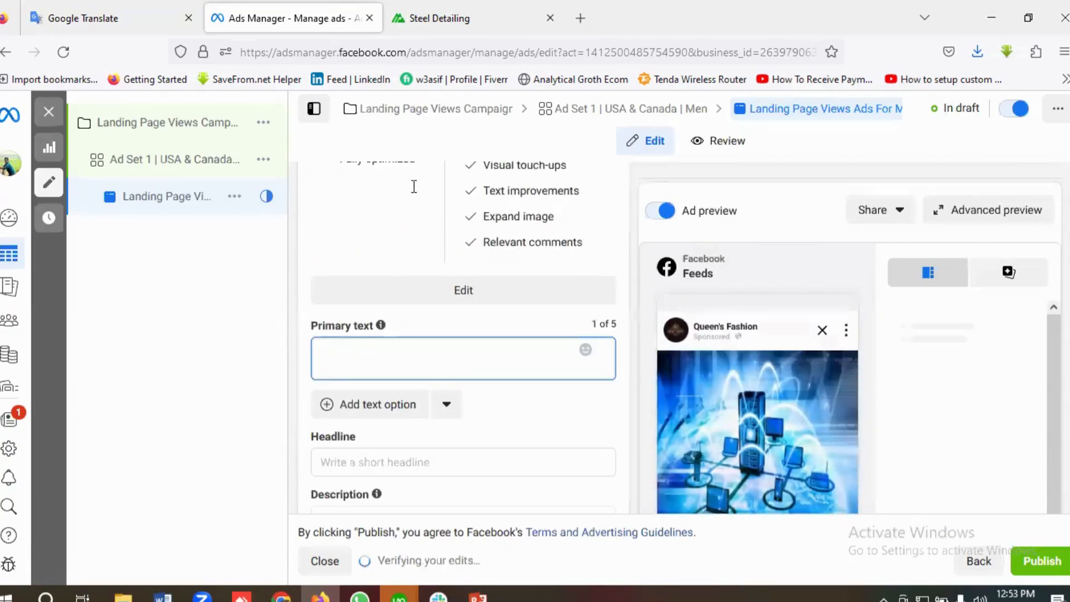
{"action": "key", "text": "ctrl+shift+Tab"}
{"action": "scroll", "coordinate": [248, 339], "scroll_direction": "down", "scroll_amount": 4}
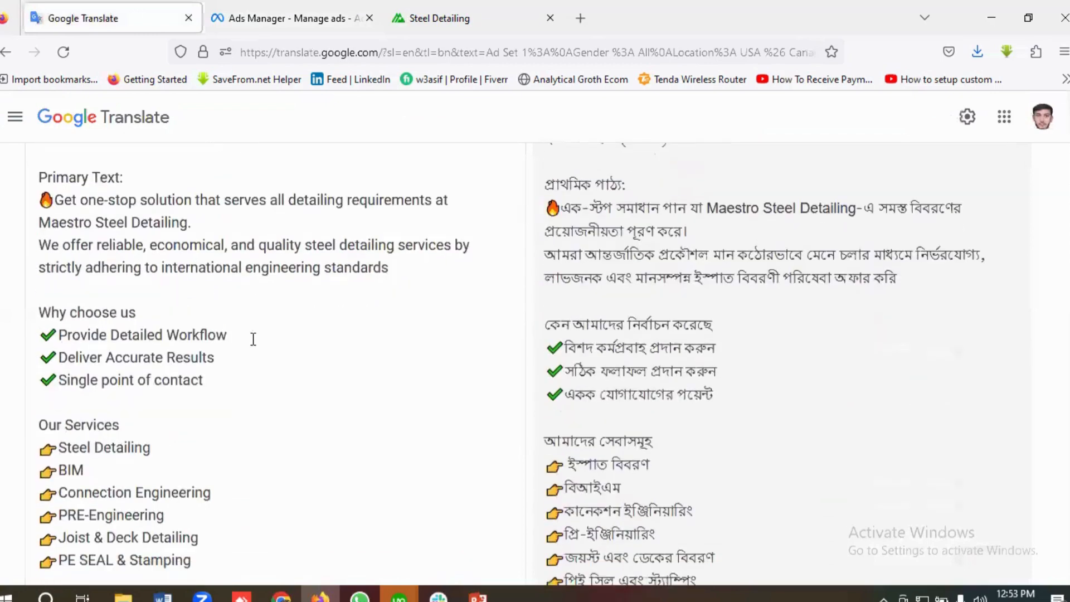
{"action": "scroll", "coordinate": [254, 340], "scroll_direction": "up", "scroll_amount": 2}
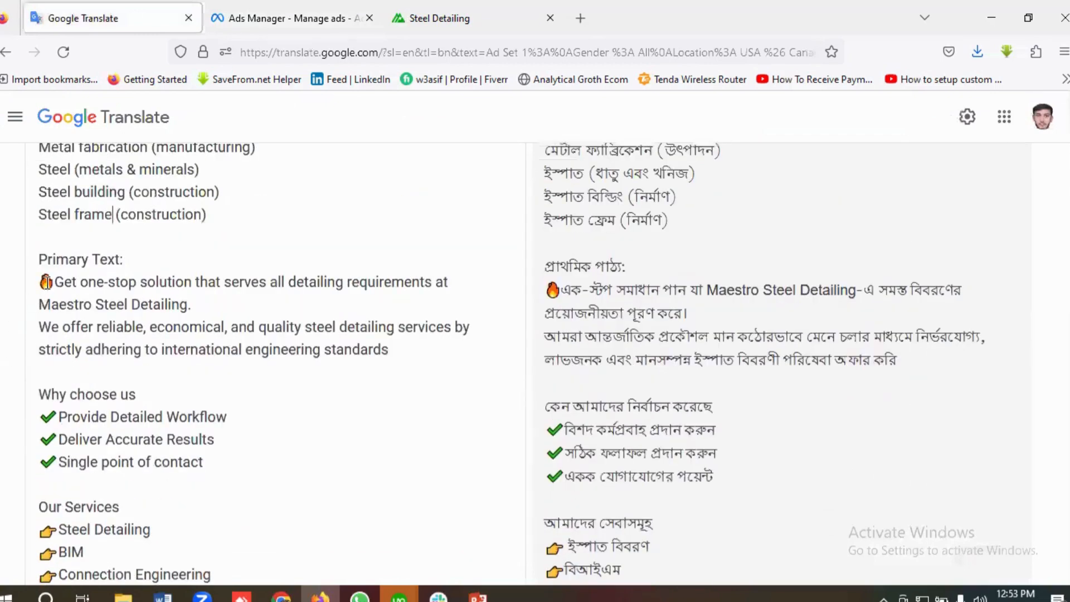
{"action": "left_click_drag", "start_coordinate": [45, 282], "coordinate": [176, 496]}
{"action": "scroll", "coordinate": [106, 350], "scroll_direction": "down", "scroll_amount": 4}
{"action": "scroll", "coordinate": [198, 409], "scroll_direction": "down", "scroll_amount": 3}
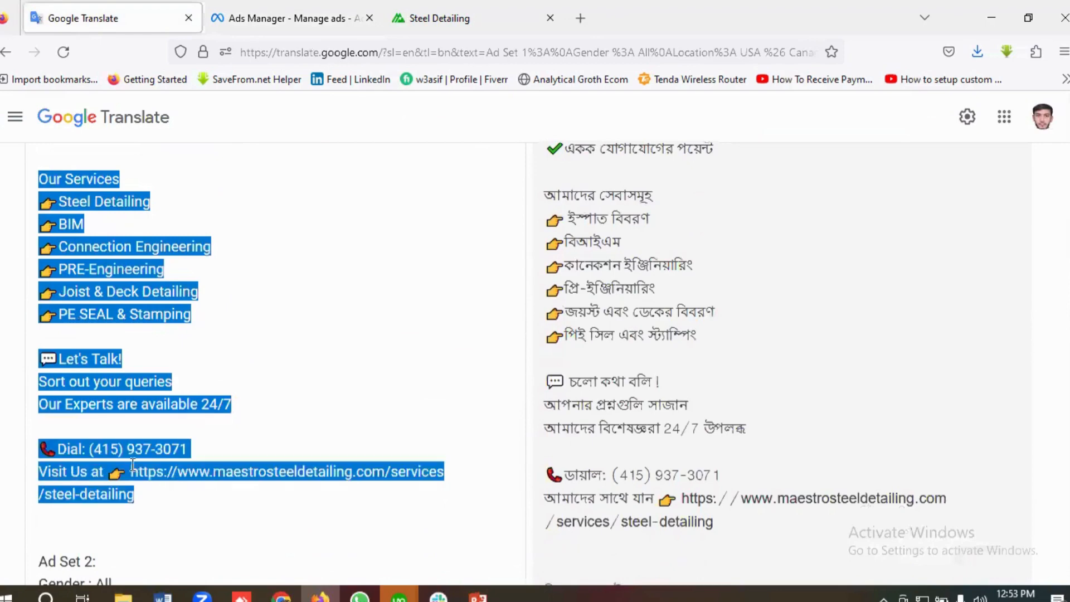
{"action": "right_click", "coordinate": [111, 385]}
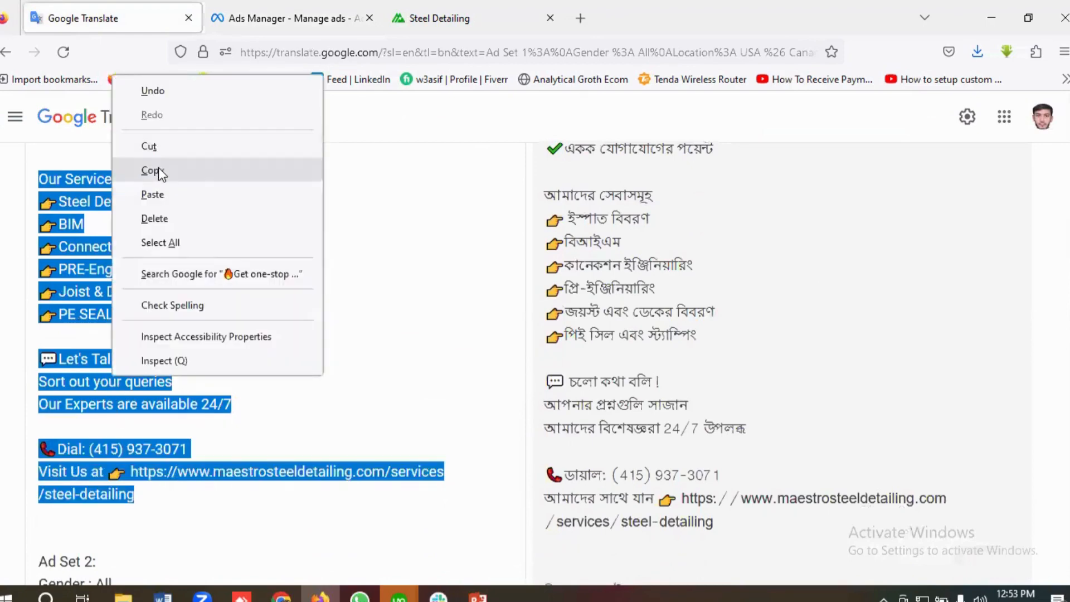
{"action": "left_click", "coordinate": [158, 167]}
{"action": "left_click", "coordinate": [282, 17]}
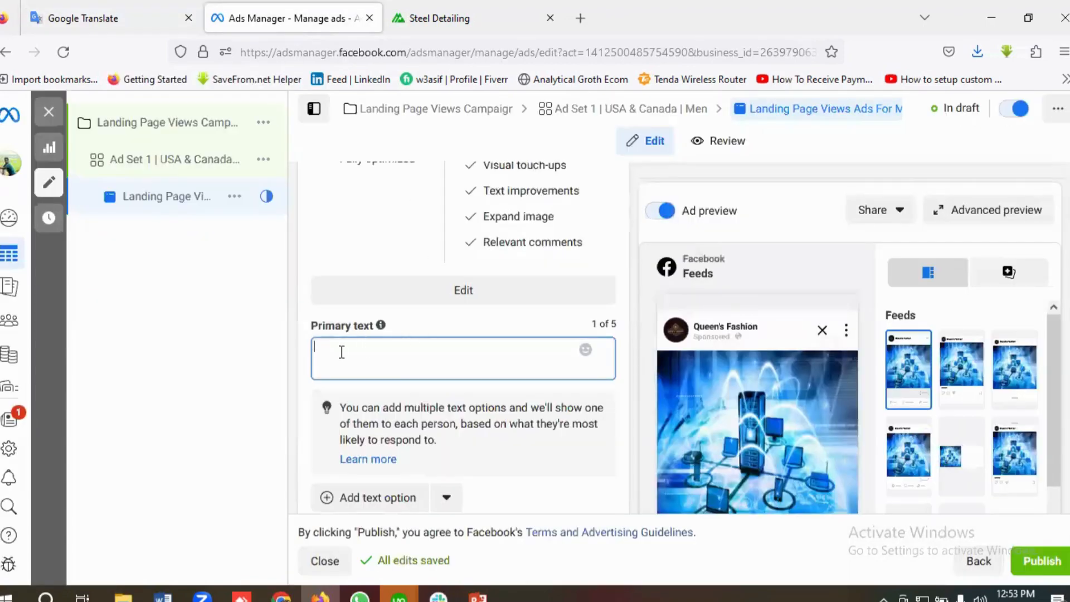
{"action": "key", "text": "ctrl+v"}
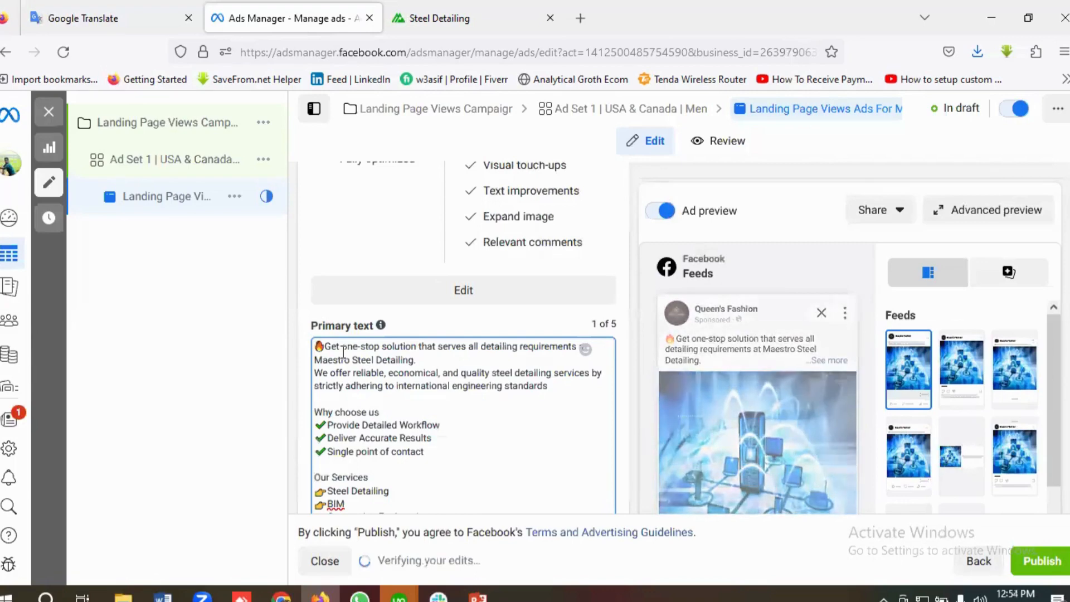
Step: Set the ad's headline to "Maestro Steel Detailing"
{"action": "scroll", "coordinate": [390, 362], "scroll_direction": "down", "scroll_amount": 5}
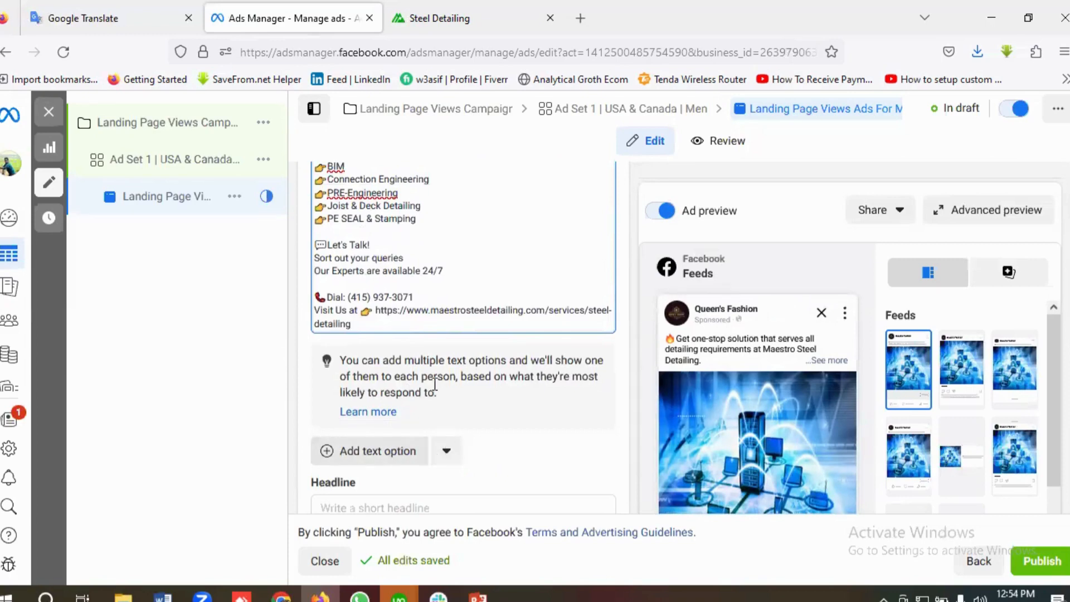
{"action": "scroll", "coordinate": [435, 384], "scroll_direction": "down", "scroll_amount": 4}
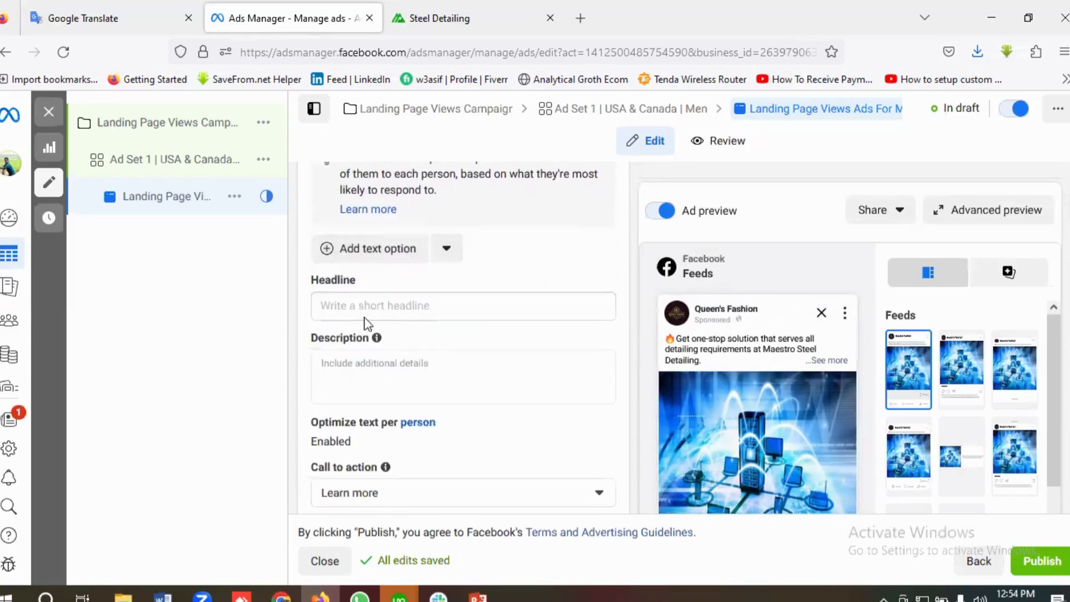
{"action": "left_click", "coordinate": [362, 303]}
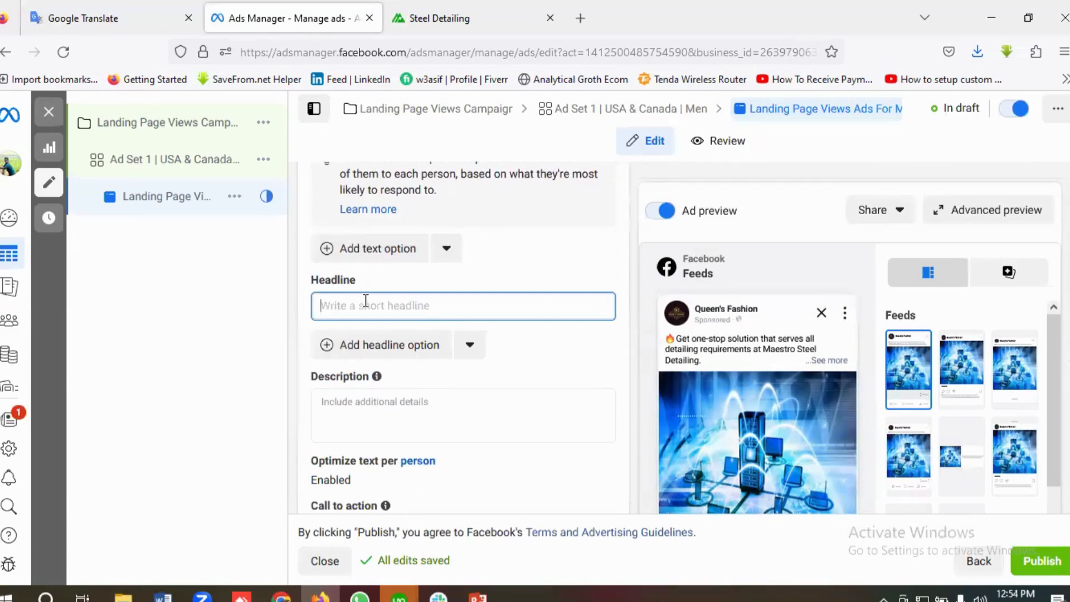
{"action": "type", "text": "Maestro Steel Detailing"}
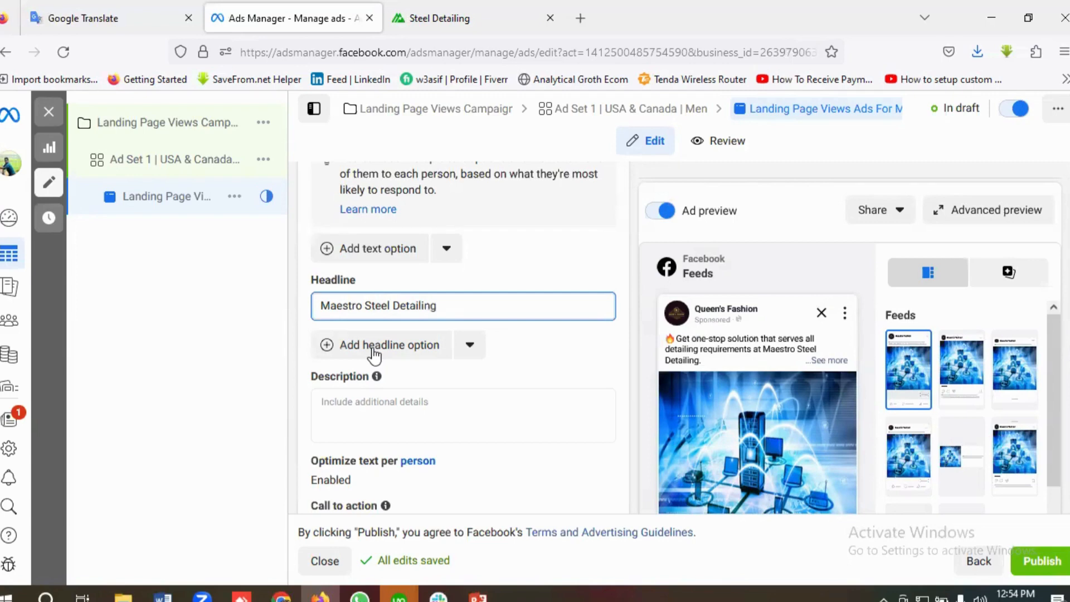
Step: Look over the ad's headline options, description, call to action, info labels and destination settings
{"action": "scroll", "coordinate": [372, 351], "scroll_direction": "down", "scroll_amount": 10}
{"action": "scroll", "coordinate": [396, 362], "scroll_direction": "down", "scroll_amount": 1}
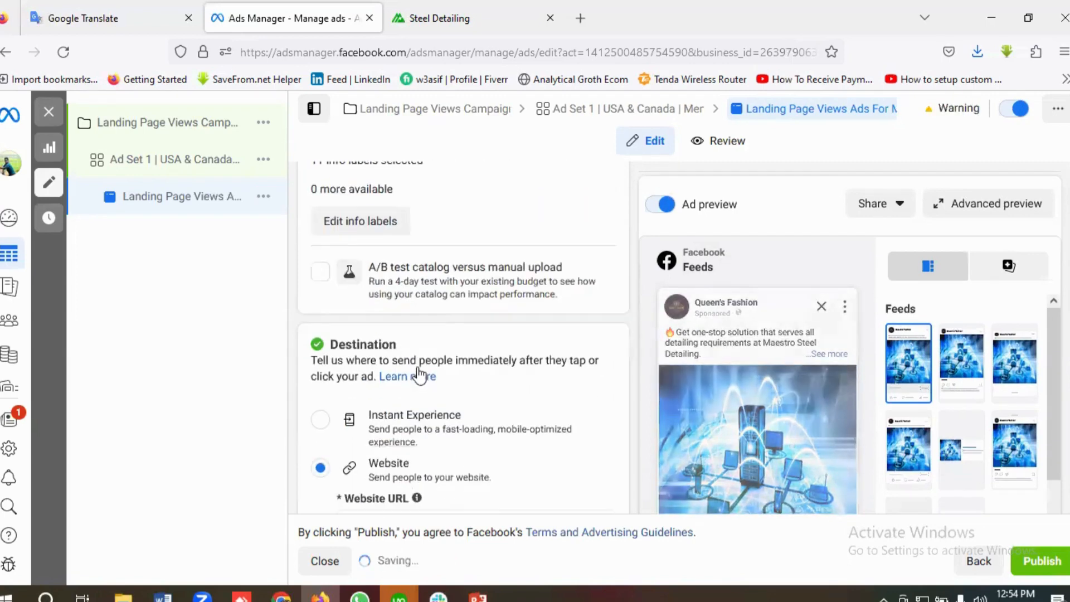
{"action": "scroll", "coordinate": [419, 376], "scroll_direction": "down", "scroll_amount": 2}
{"action": "scroll", "coordinate": [420, 377], "scroll_direction": "up", "scroll_amount": 8}
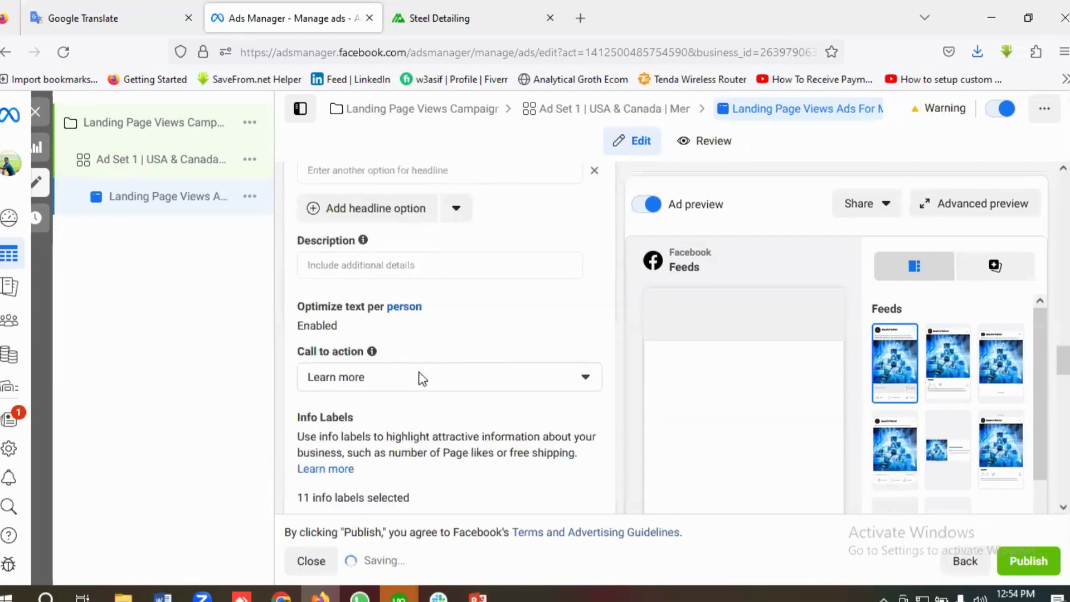
{"action": "scroll", "coordinate": [422, 379], "scroll_direction": "up", "scroll_amount": 3}
{"action": "scroll", "coordinate": [420, 373], "scroll_direction": "down", "scroll_amount": 2}
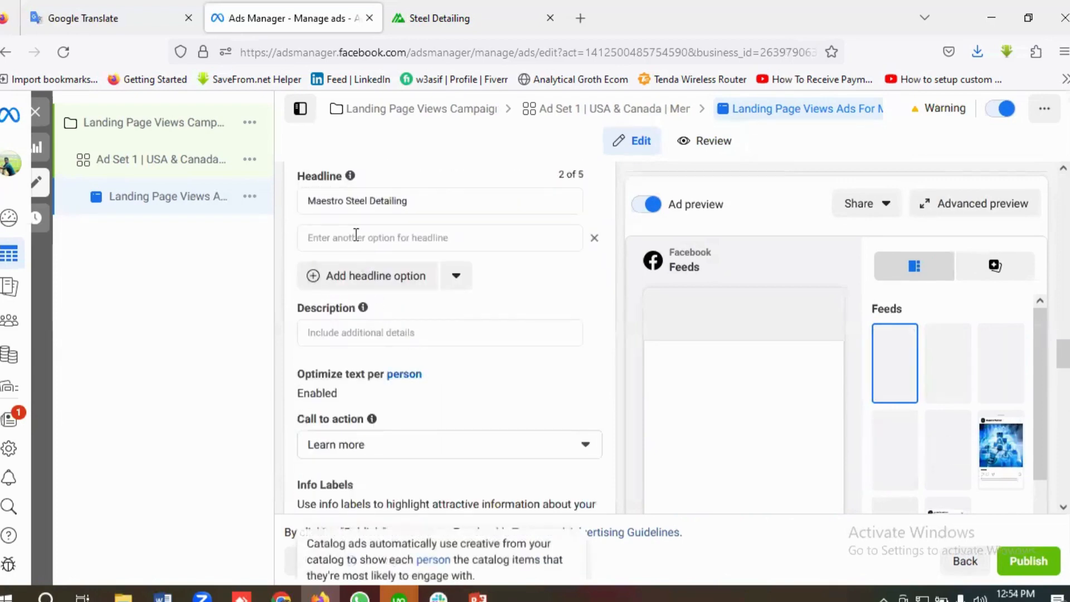
Step: Enter "#1 Steel Detailing Services" as the ad's second headline option
{"action": "left_click", "coordinate": [356, 235]}
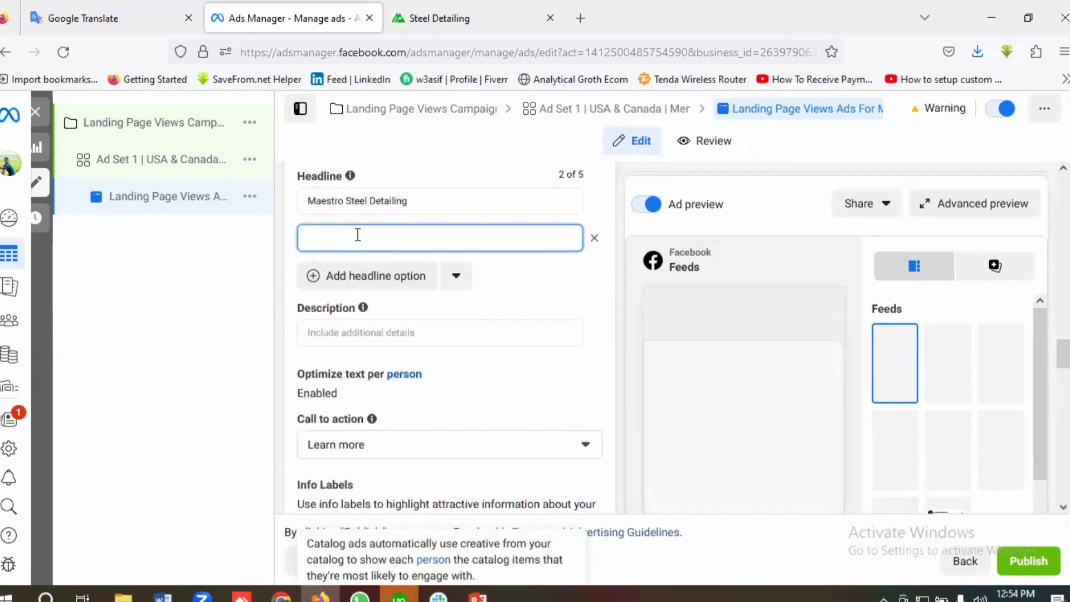
{"action": "type", "text": "#1 St"}
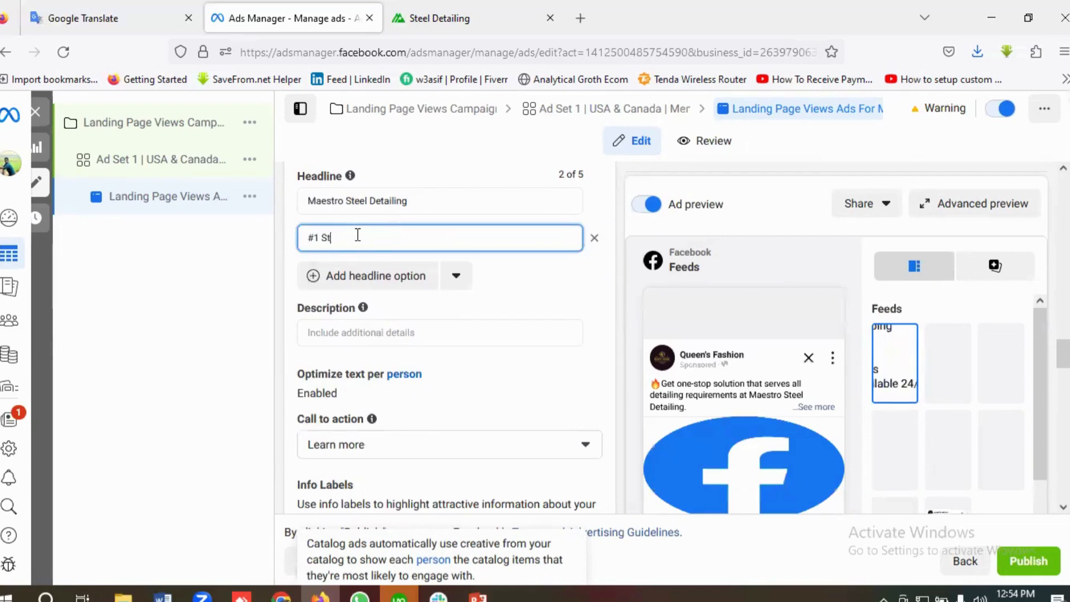
{"action": "type", "text": "eel Deta"}
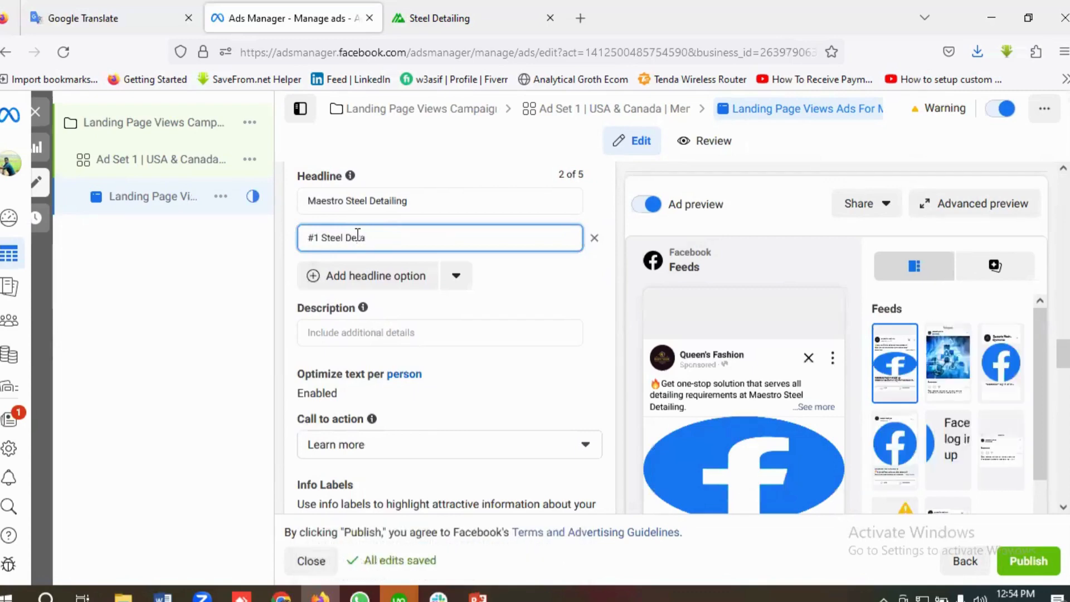
{"action": "type", "text": "iling S"}
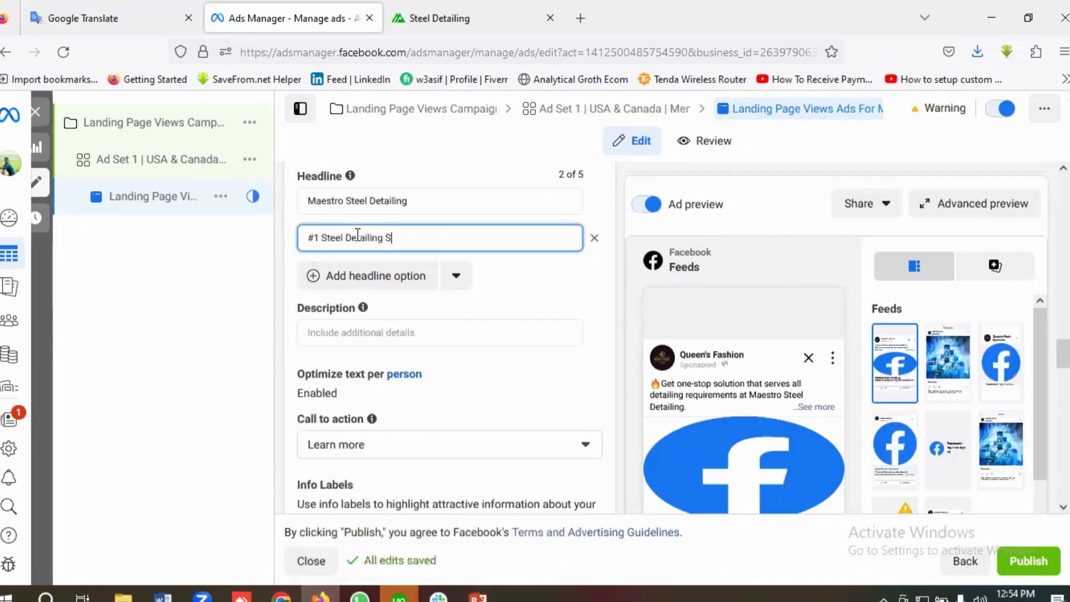
{"action": "type", "text": "ervice"}
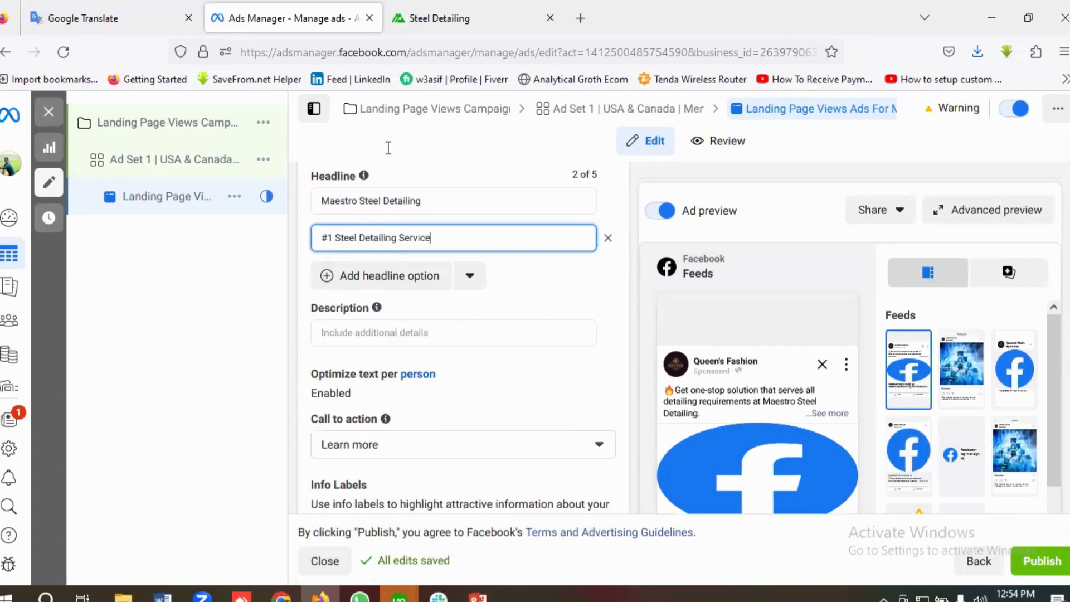
Step: Copy the phrase "topnotch detailing solutions" from the footer of the Maestro Steel Detailing website
{"action": "key", "text": "ctrl+Tab"}
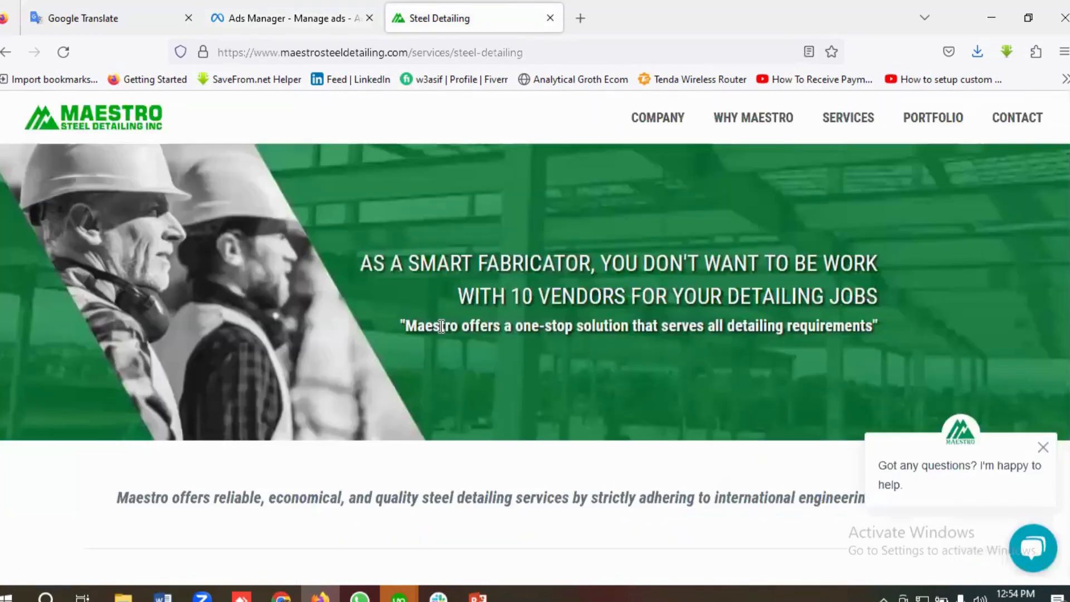
{"action": "scroll", "coordinate": [428, 306], "scroll_direction": "down", "scroll_amount": 10}
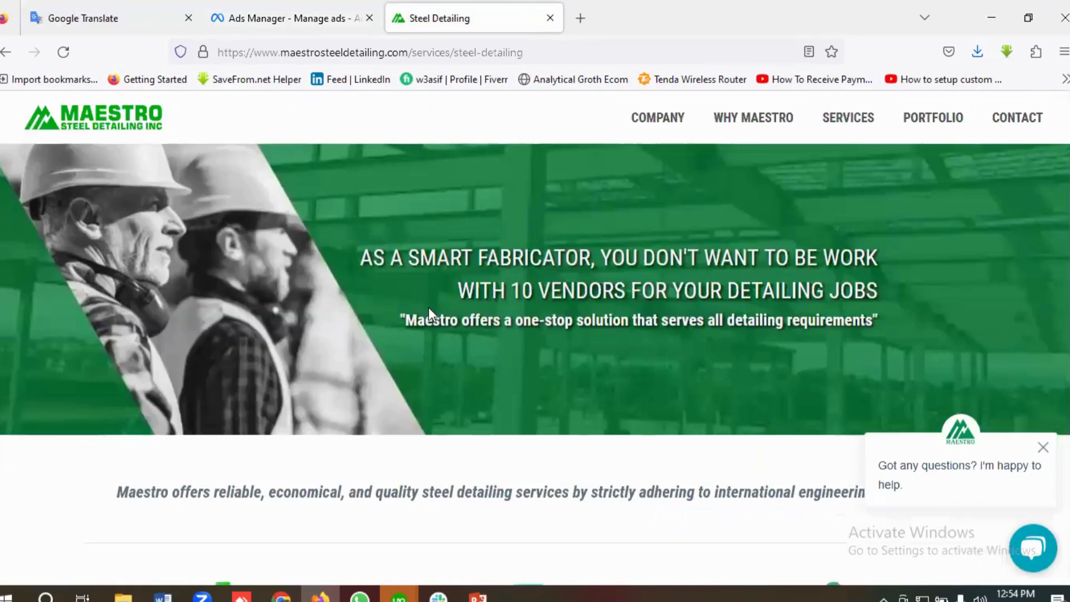
{"action": "scroll", "coordinate": [430, 309], "scroll_direction": "down", "scroll_amount": 15}
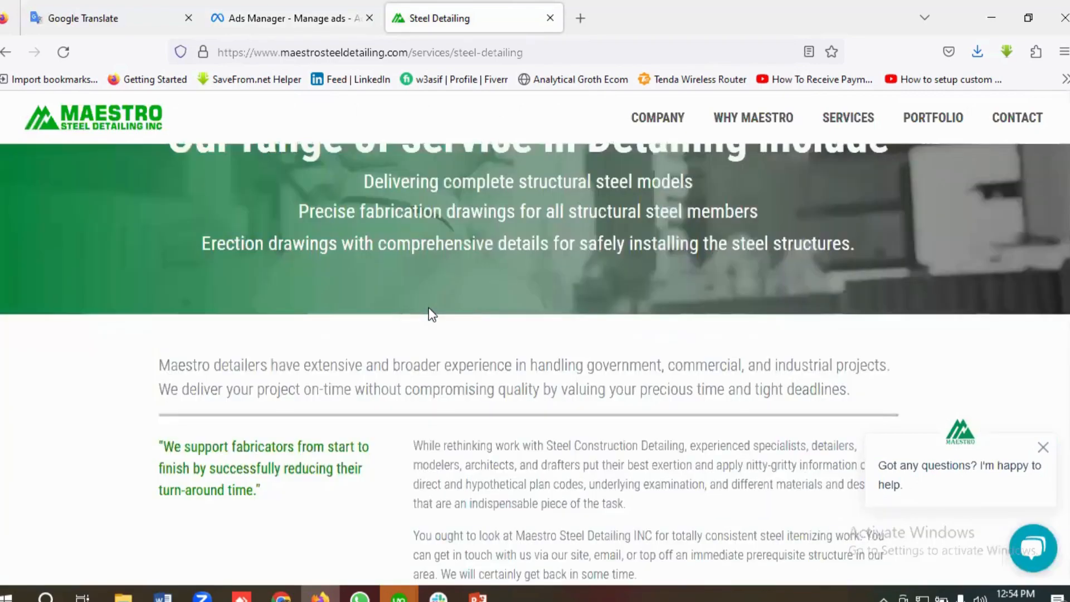
{"action": "scroll", "coordinate": [430, 314], "scroll_direction": "down", "scroll_amount": 10}
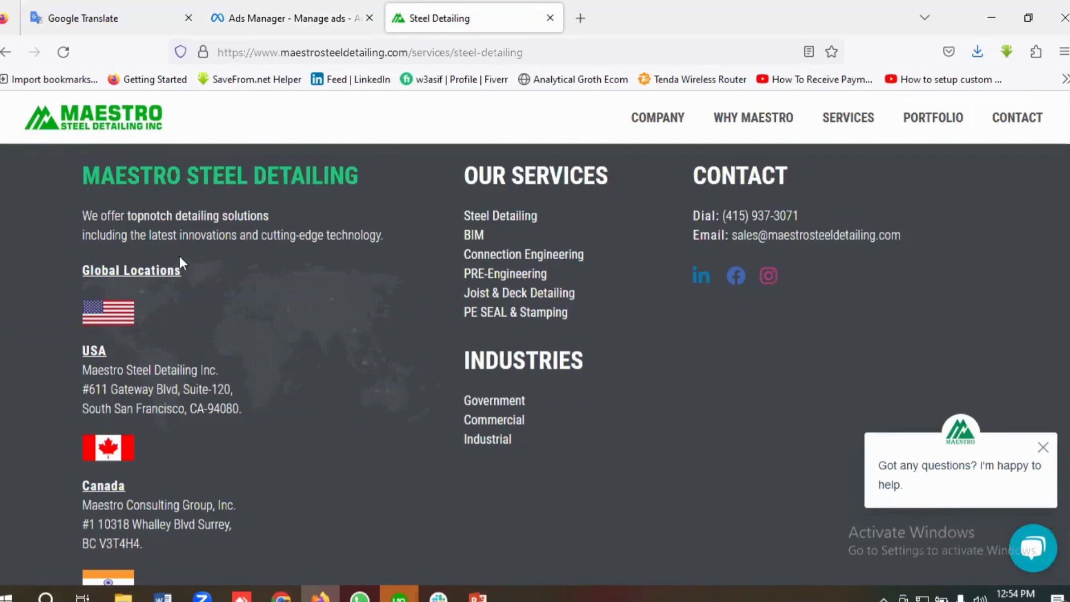
{"action": "left_click_drag", "start_coordinate": [129, 217], "coordinate": [271, 216]}
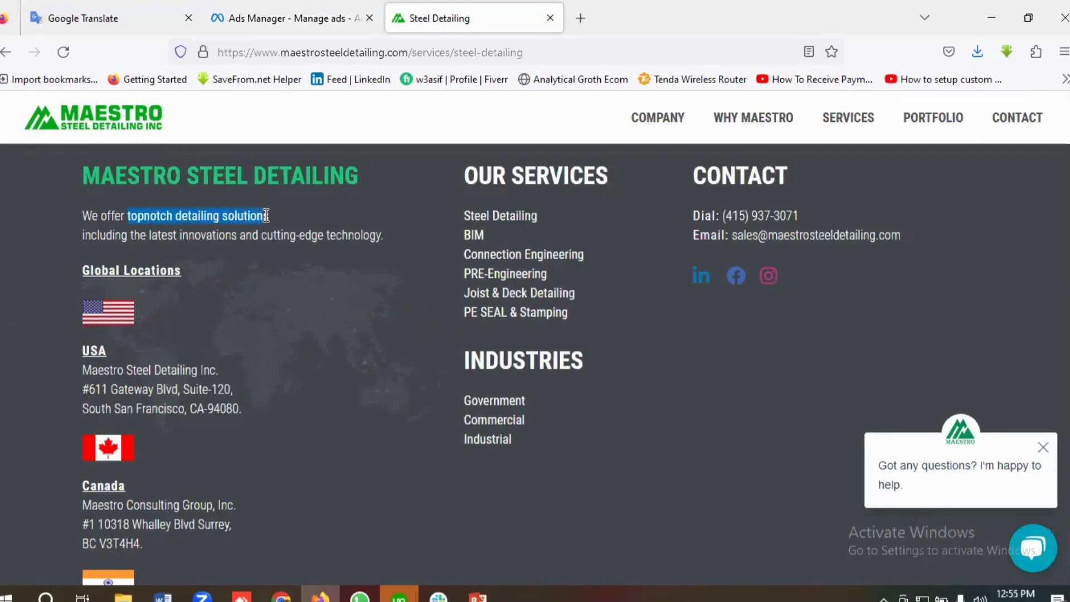
{"action": "right_click", "coordinate": [252, 218]}
{"action": "left_click", "coordinate": [274, 236]}
Step: Return to Ads Manager and add a third headline option containing the copied phrase
{"action": "left_click", "coordinate": [283, 16]}
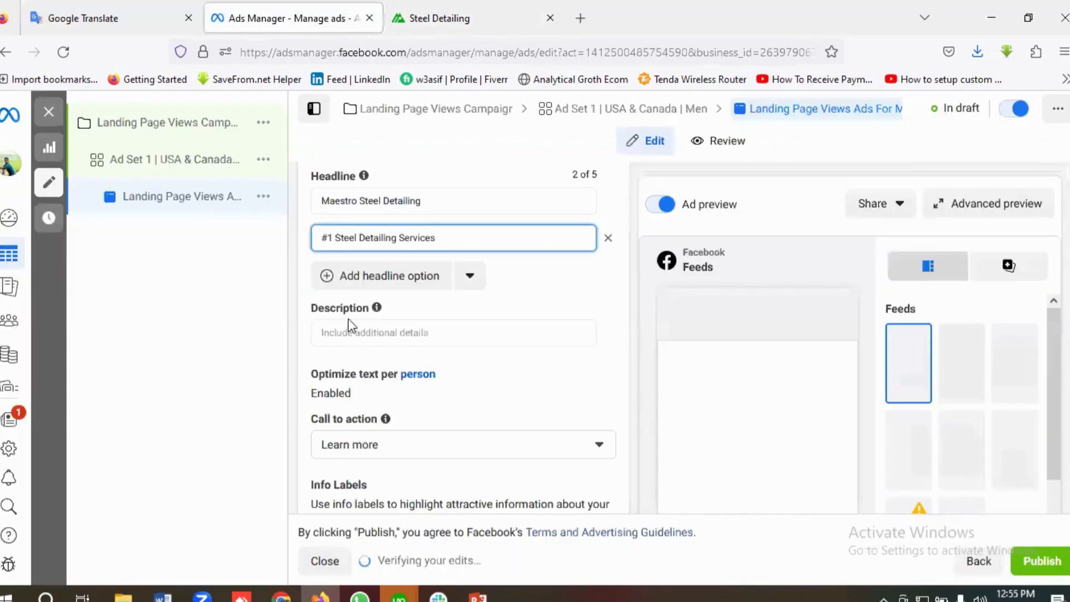
{"action": "left_click", "coordinate": [350, 283]}
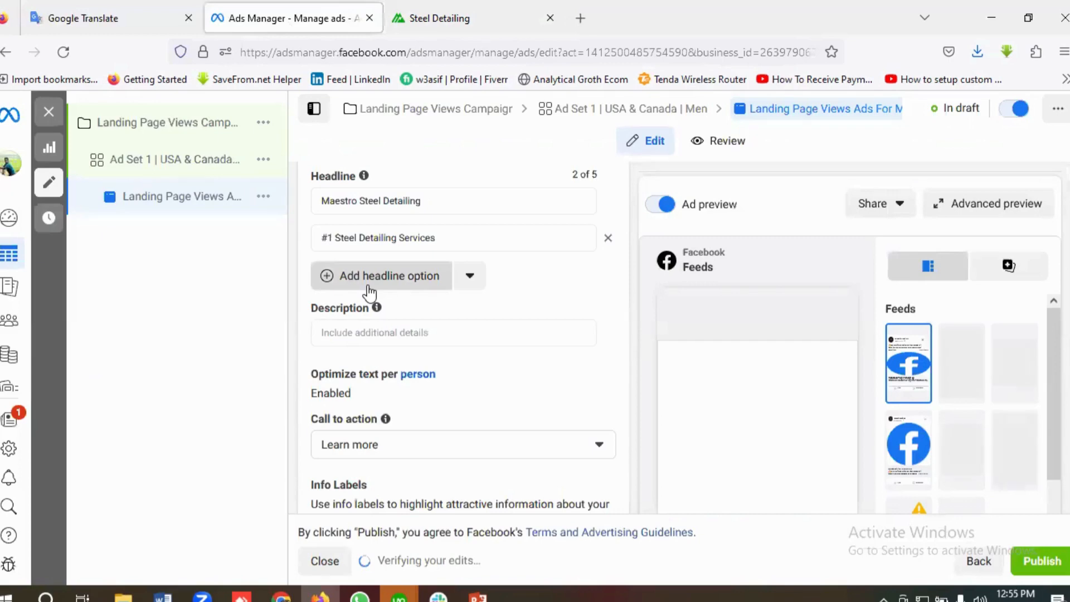
{"action": "left_click", "coordinate": [366, 277]}
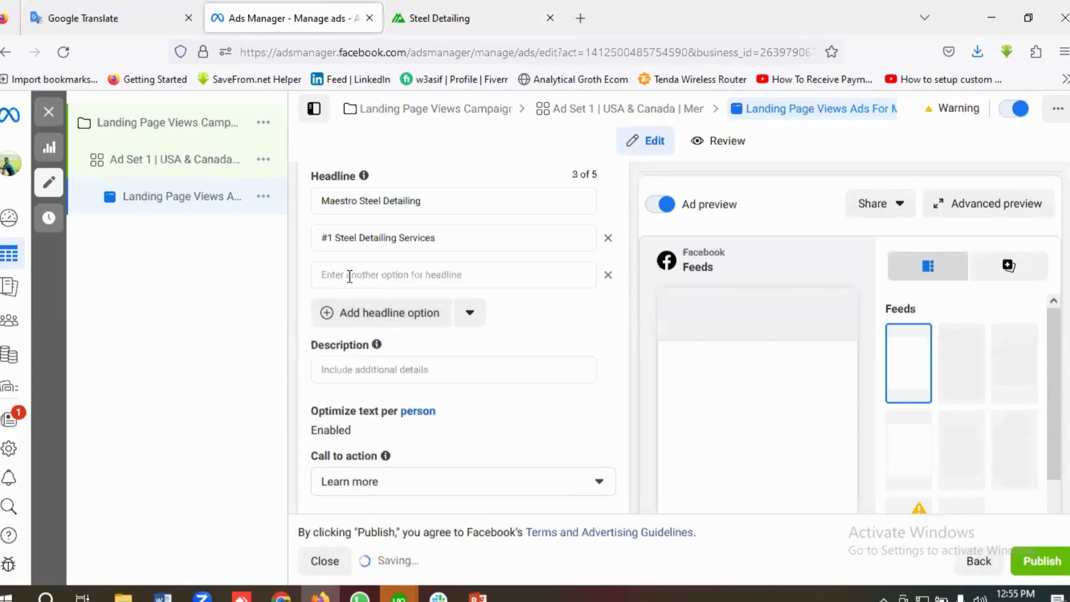
{"action": "left_click", "coordinate": [346, 277]}
{"action": "key", "text": "ctrl+v"}
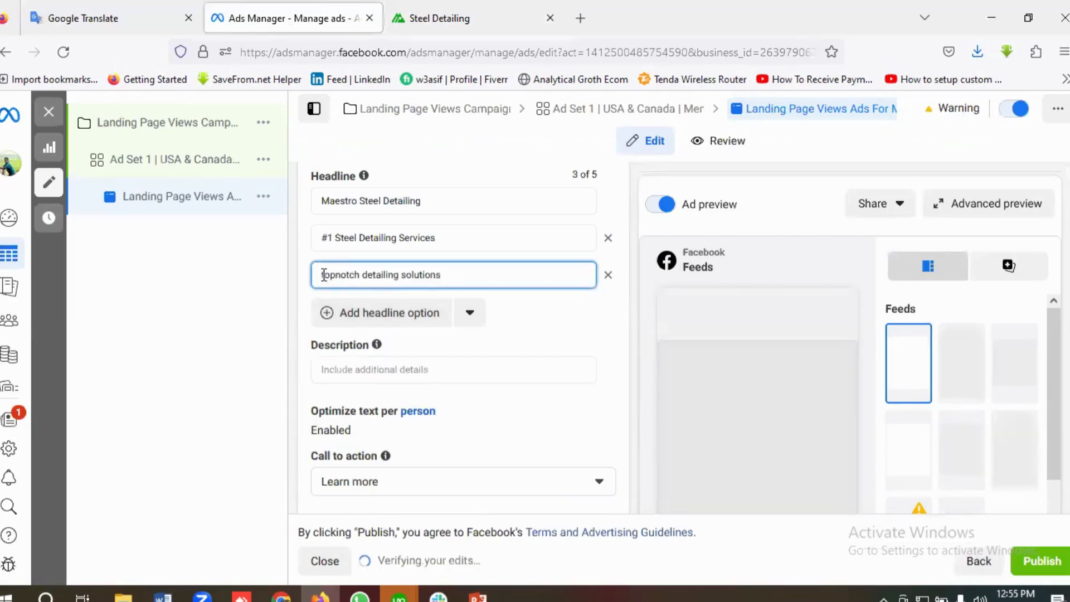
Step: Capitalize each word of the third headline so it reads "Topnotch Detailing Solutions"
{"action": "left_click", "coordinate": [327, 283]}
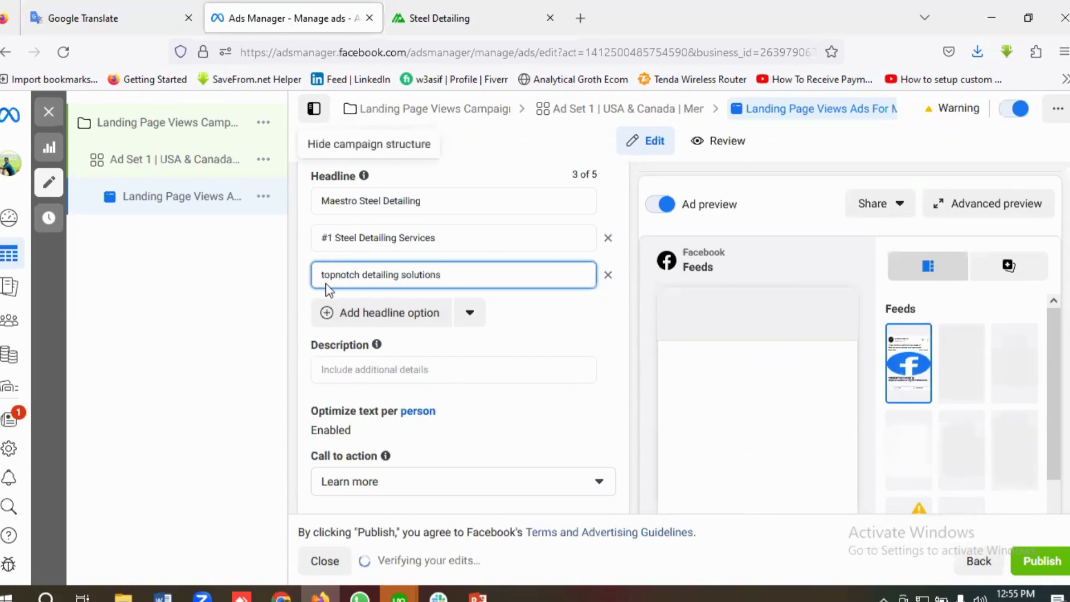
{"action": "key", "text": "BackSpace"}
{"action": "type", "text": "T"}
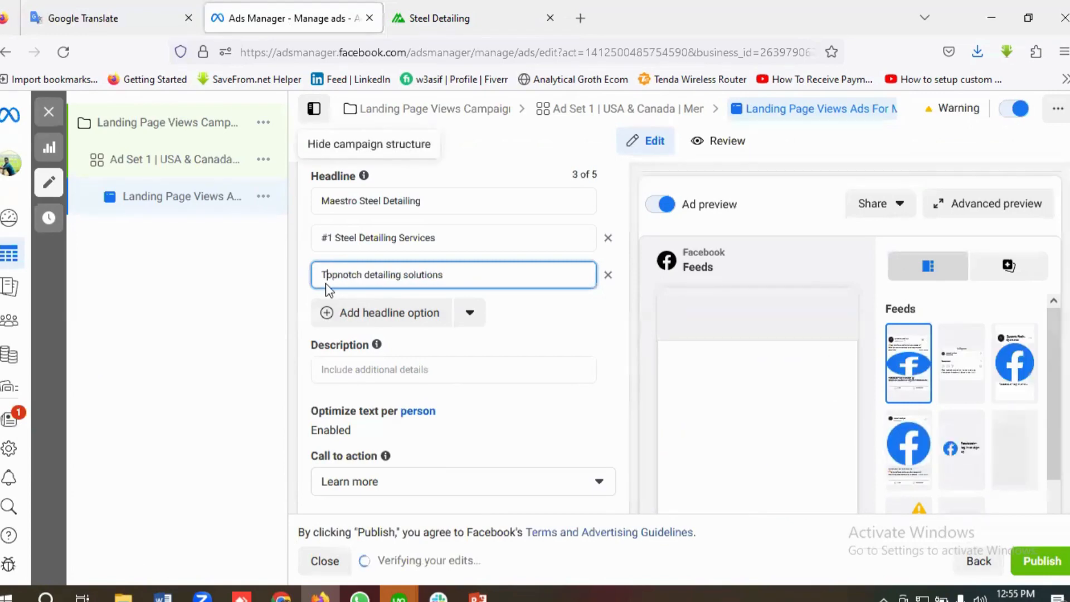
{"action": "left_click", "coordinate": [369, 274]}
{"action": "key", "text": "BackSpace"}
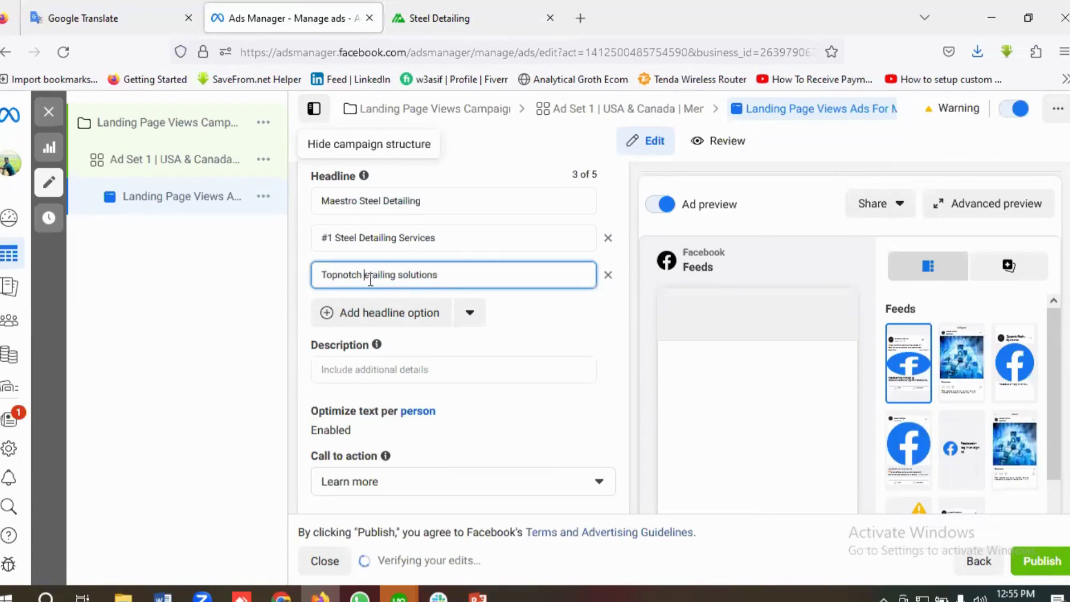
{"action": "type", "text": "D"}
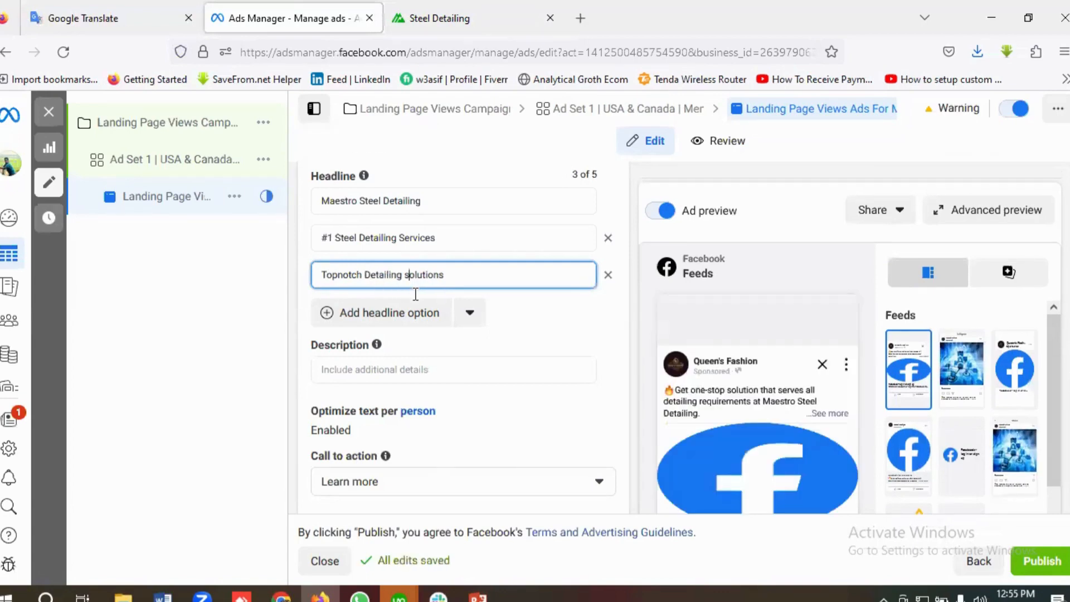
{"action": "key", "text": "BackSpace"}
{"action": "type", "text": "S"}
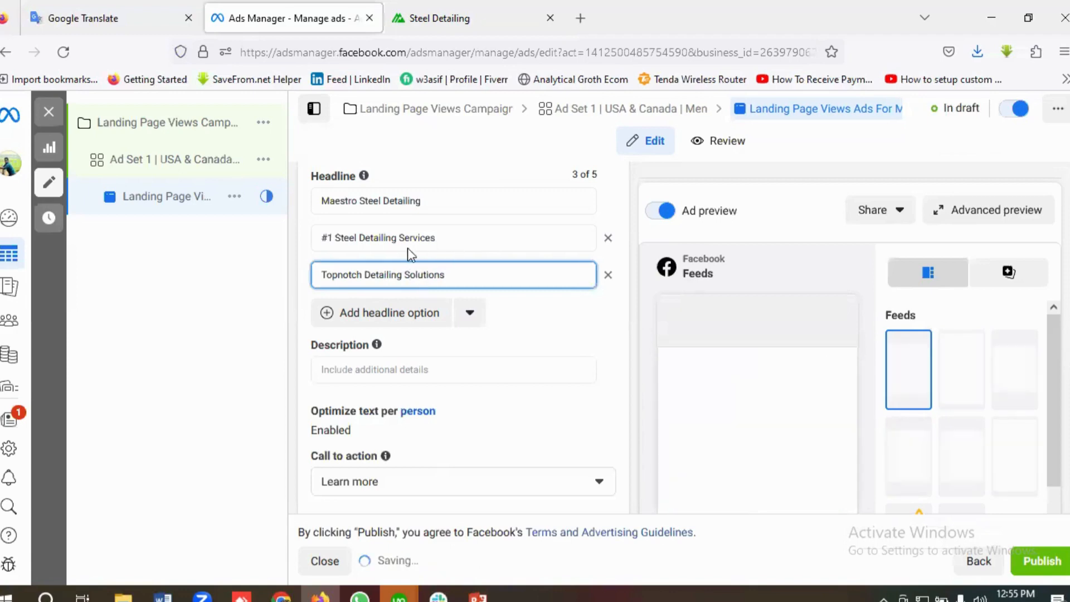
Step: Set the ad's call to action to "Contact us"
{"action": "scroll", "coordinate": [449, 279], "scroll_direction": "down", "scroll_amount": 4}
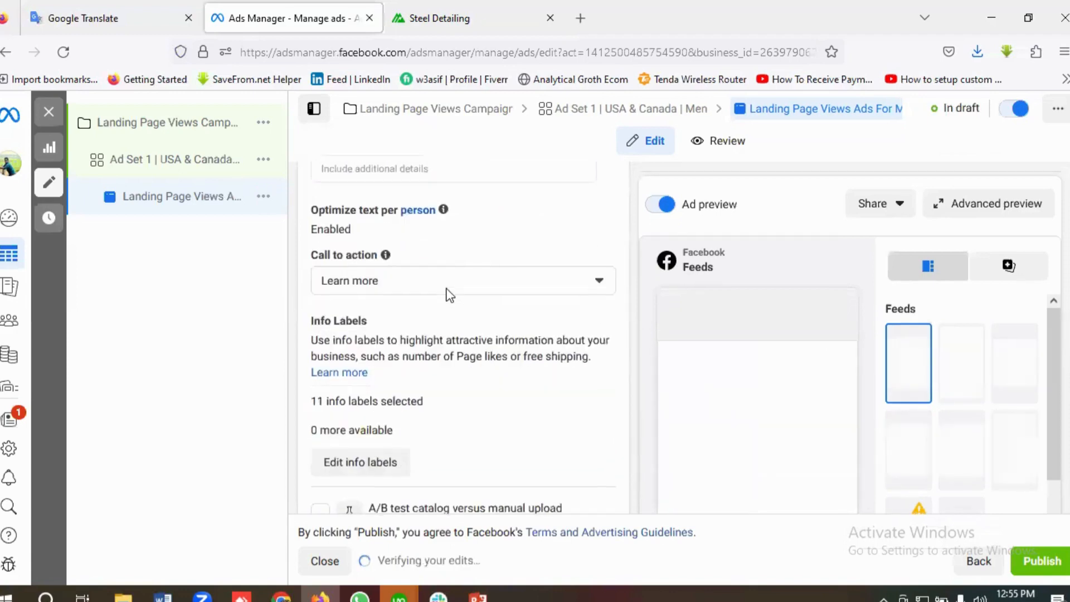
{"action": "scroll", "coordinate": [446, 294], "scroll_direction": "up", "scroll_amount": 2}
{"action": "scroll", "coordinate": [446, 290], "scroll_direction": "up", "scroll_amount": 1}
{"action": "scroll", "coordinate": [342, 245], "scroll_direction": "down", "scroll_amount": 2}
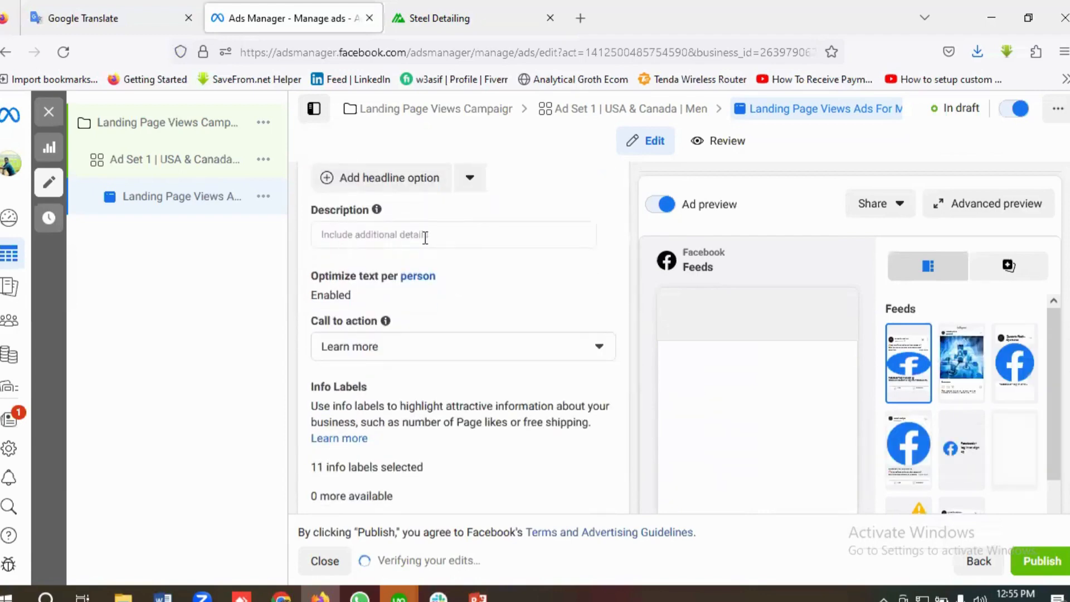
{"action": "scroll", "coordinate": [452, 284], "scroll_direction": "down", "scroll_amount": 1}
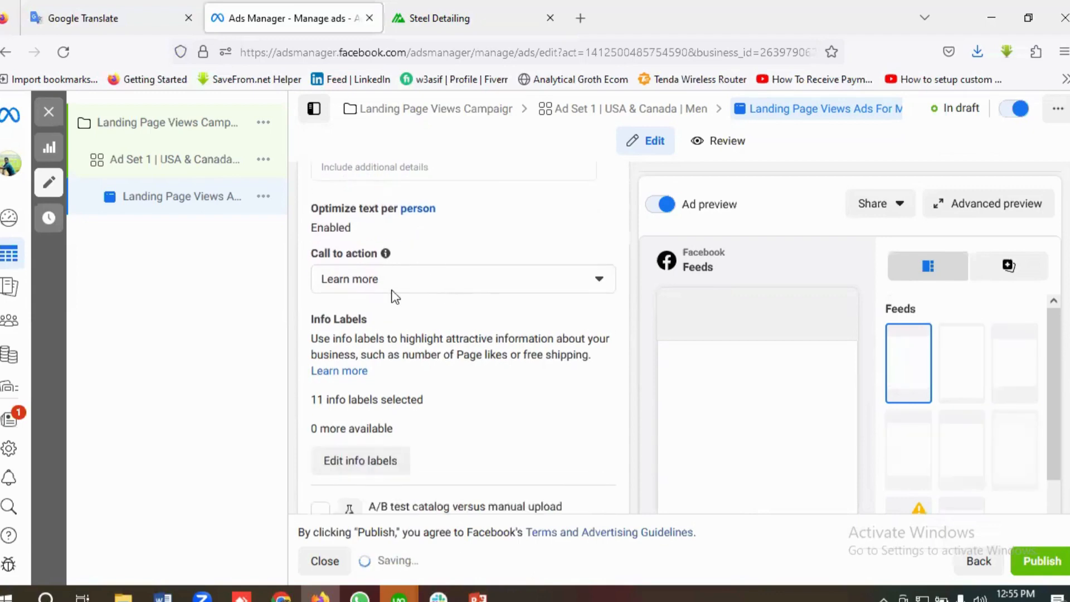
{"action": "left_click", "coordinate": [390, 286]}
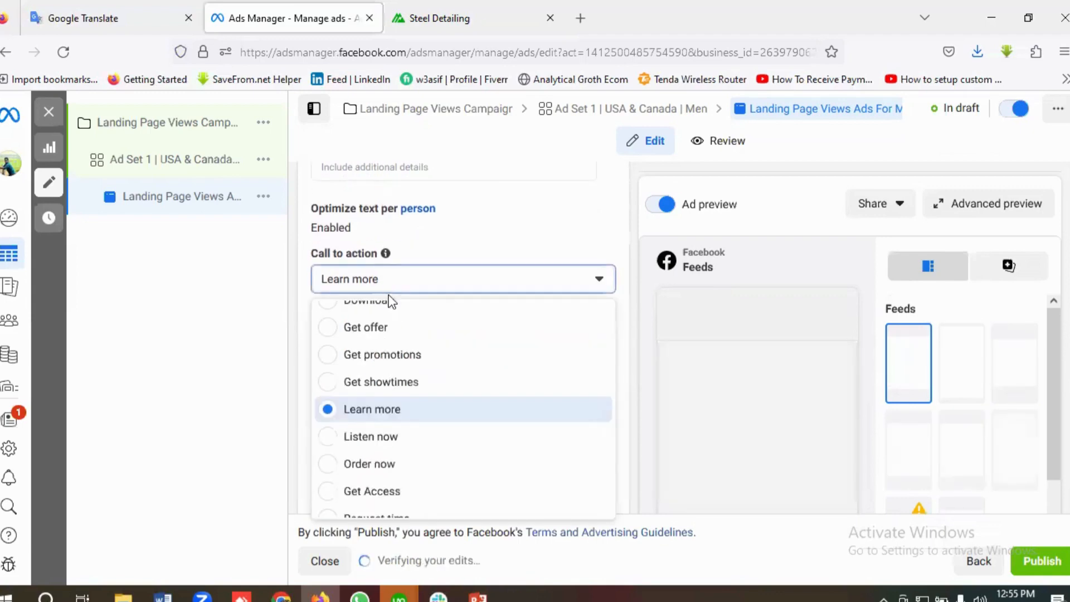
{"action": "scroll", "coordinate": [406, 403], "scroll_direction": "up", "scroll_amount": 1}
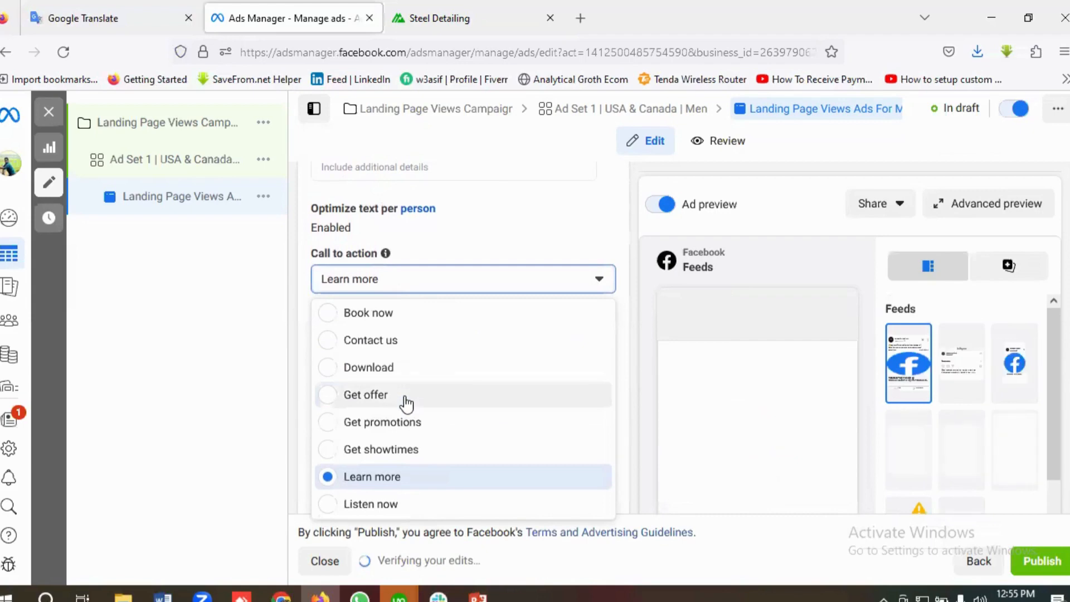
{"action": "left_click", "coordinate": [384, 345]}
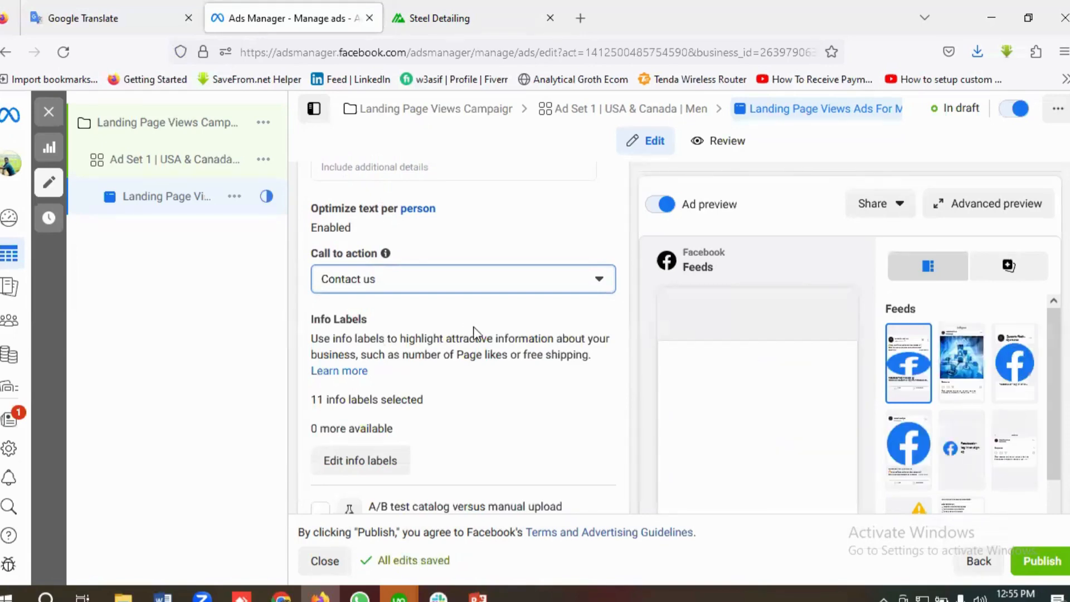
{"action": "scroll", "coordinate": [475, 335], "scroll_direction": "down", "scroll_amount": 4}
{"action": "scroll", "coordinate": [475, 334], "scroll_direction": "down", "scroll_amount": 5}
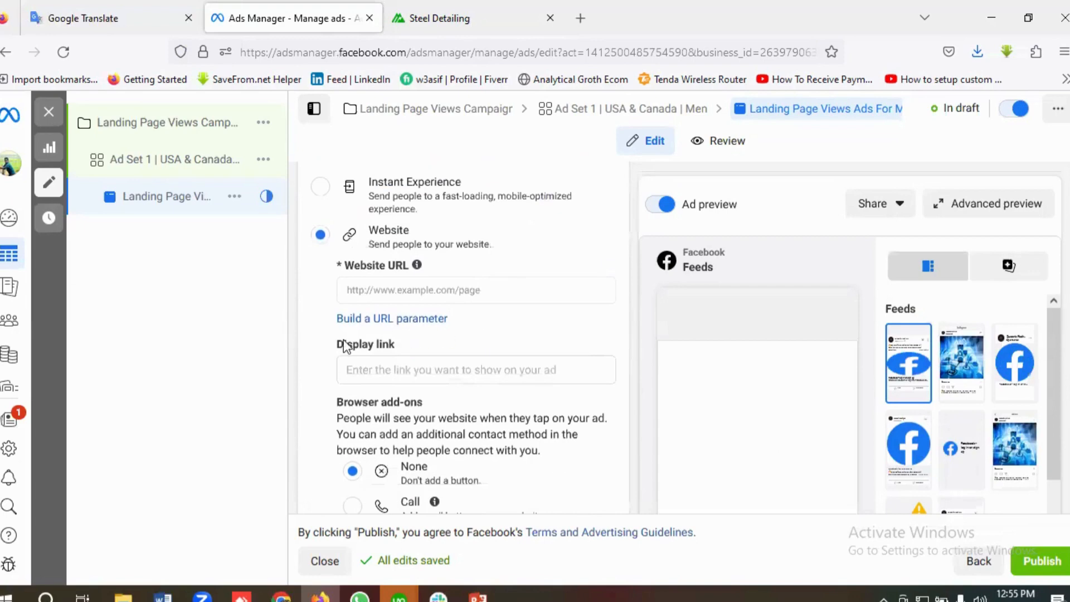
{"action": "left_click", "coordinate": [412, 288]}
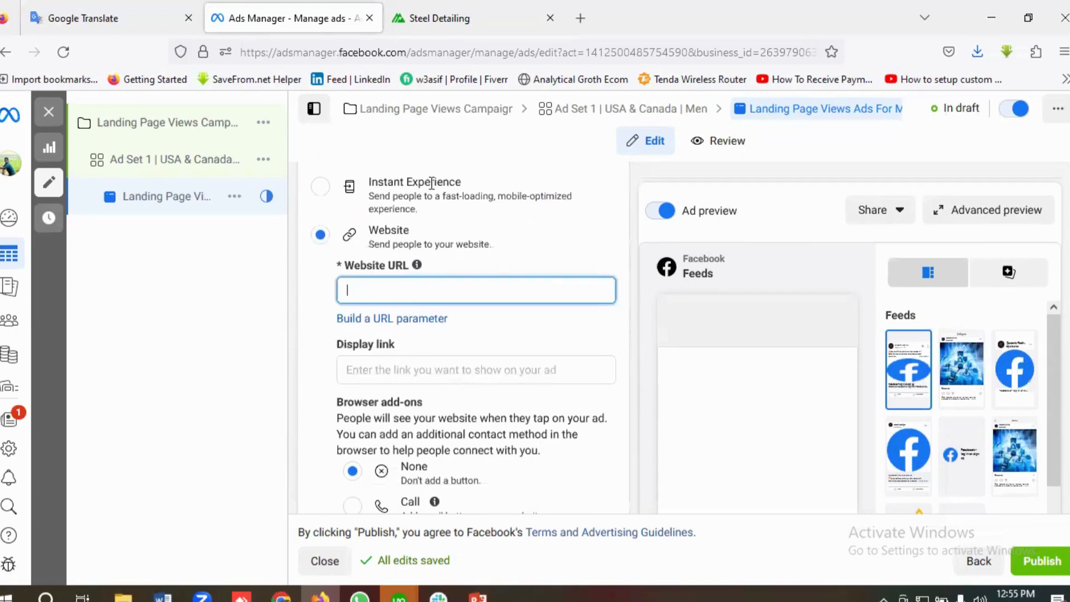
{"action": "left_click", "coordinate": [439, 19]}
{"action": "left_click", "coordinate": [272, 52]}
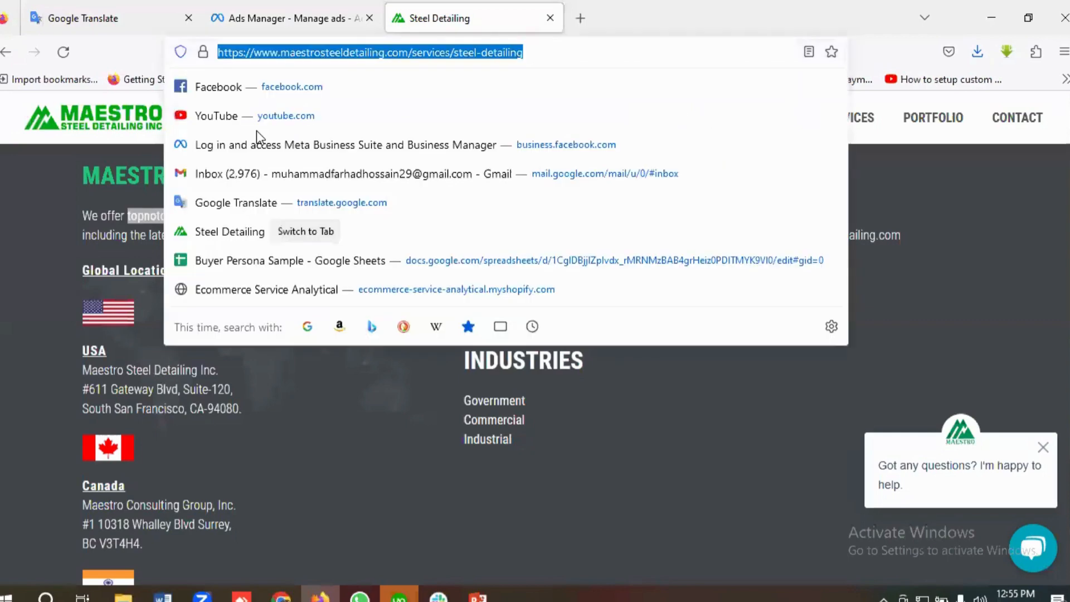
{"action": "right_click", "coordinate": [272, 52]}
{"action": "left_click", "coordinate": [296, 147]}
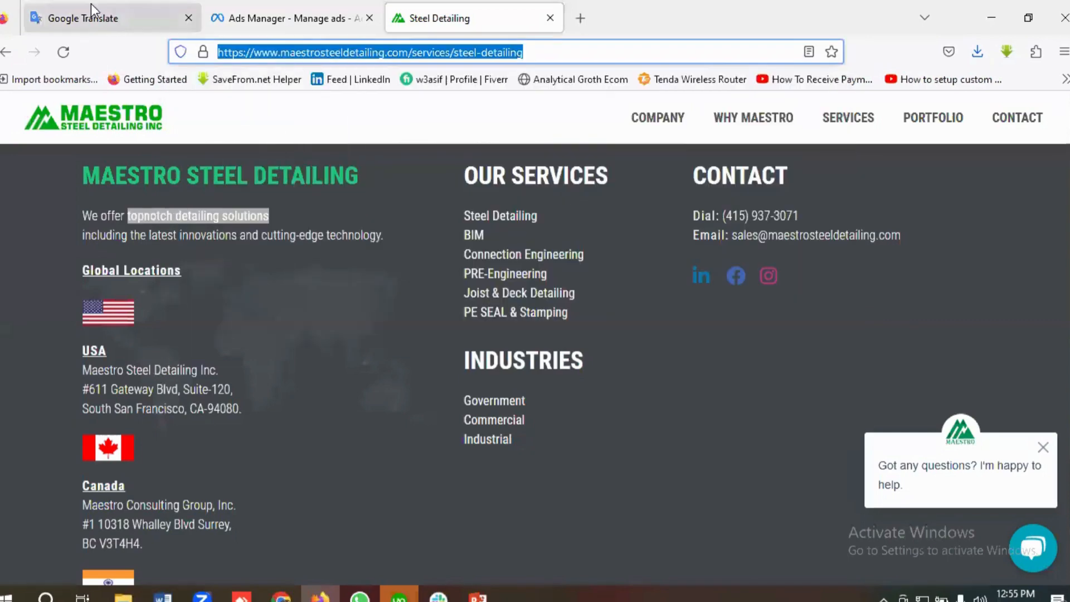
{"action": "left_click", "coordinate": [257, 14]}
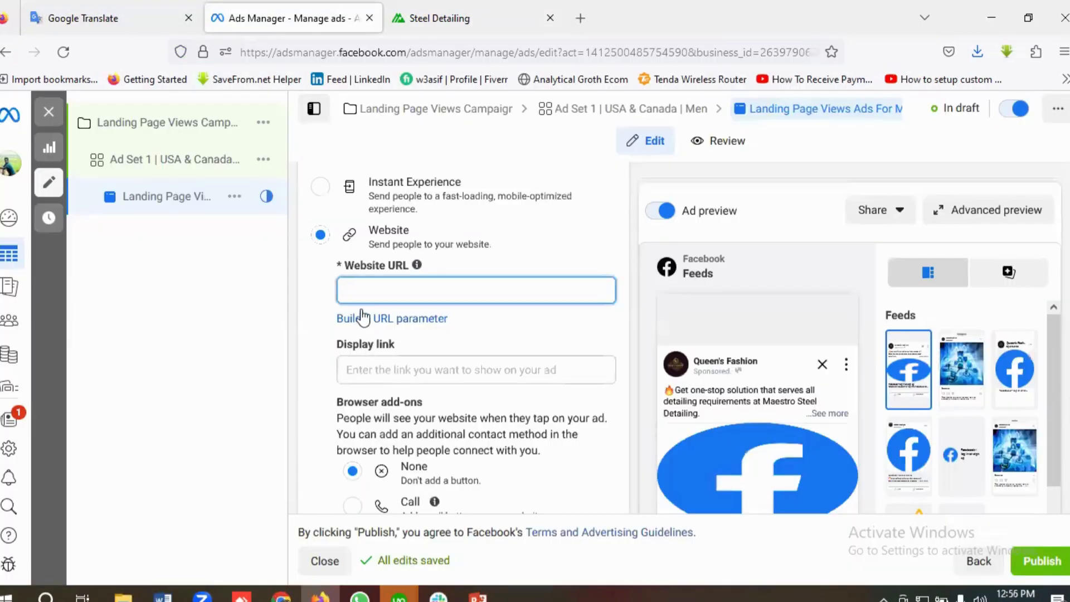
{"action": "key", "text": "ctrl+v"}
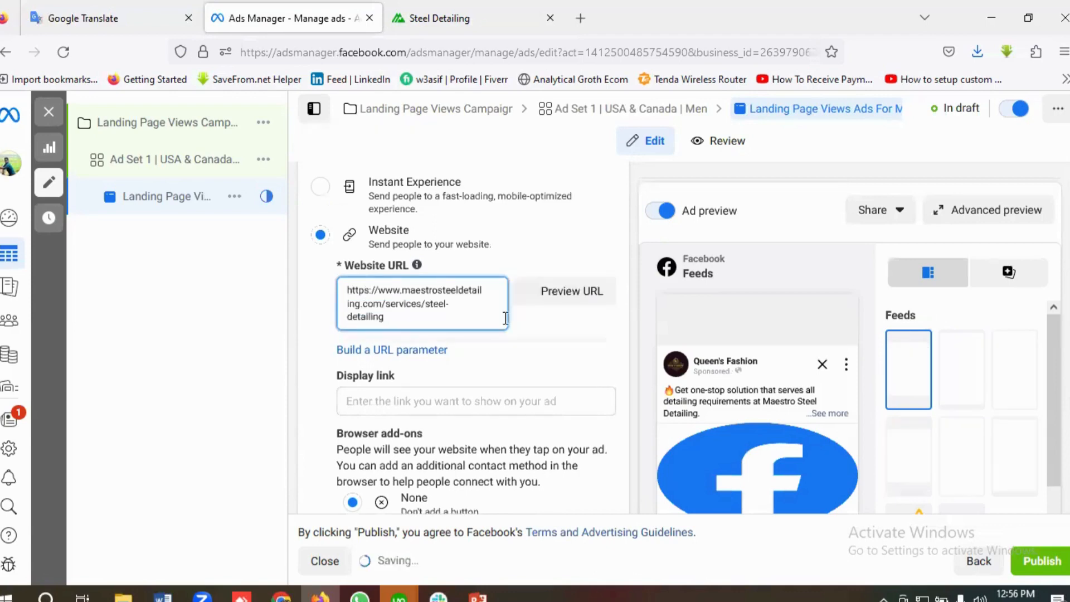
Step: Look over the ad's media placements, primary text and headline options
{"action": "scroll", "coordinate": [426, 326], "scroll_direction": "up", "scroll_amount": 8}
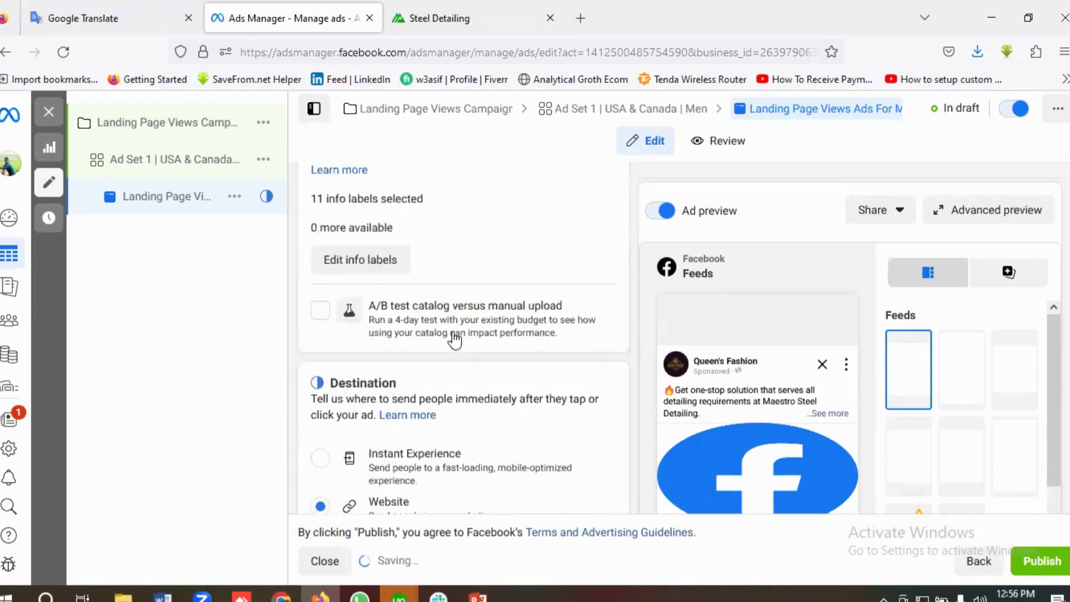
{"action": "scroll", "coordinate": [454, 333], "scroll_direction": "up", "scroll_amount": 10}
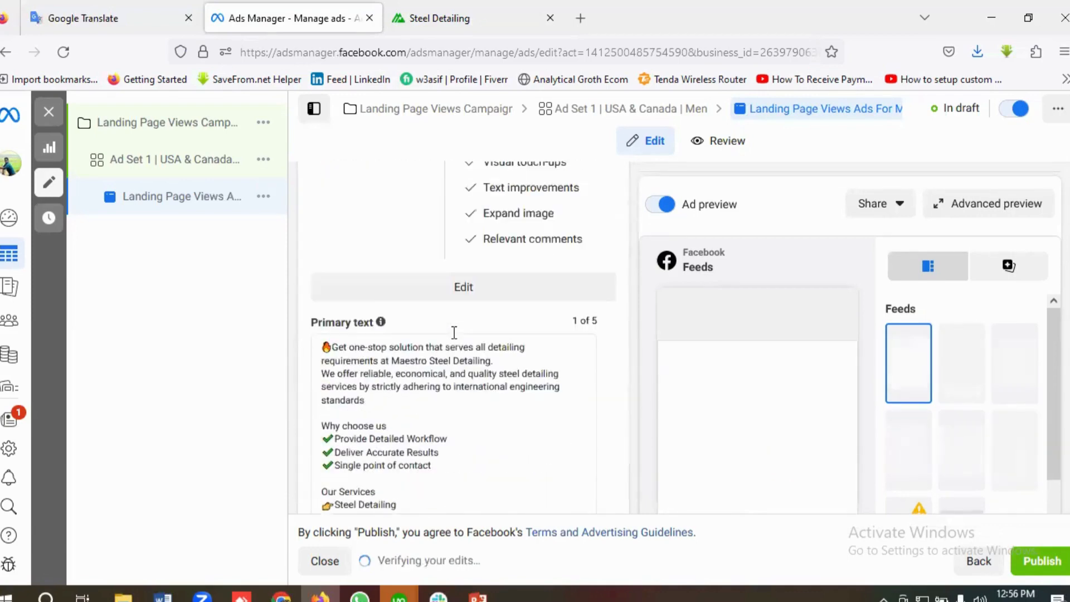
{"action": "scroll", "coordinate": [452, 334], "scroll_direction": "up", "scroll_amount": 10}
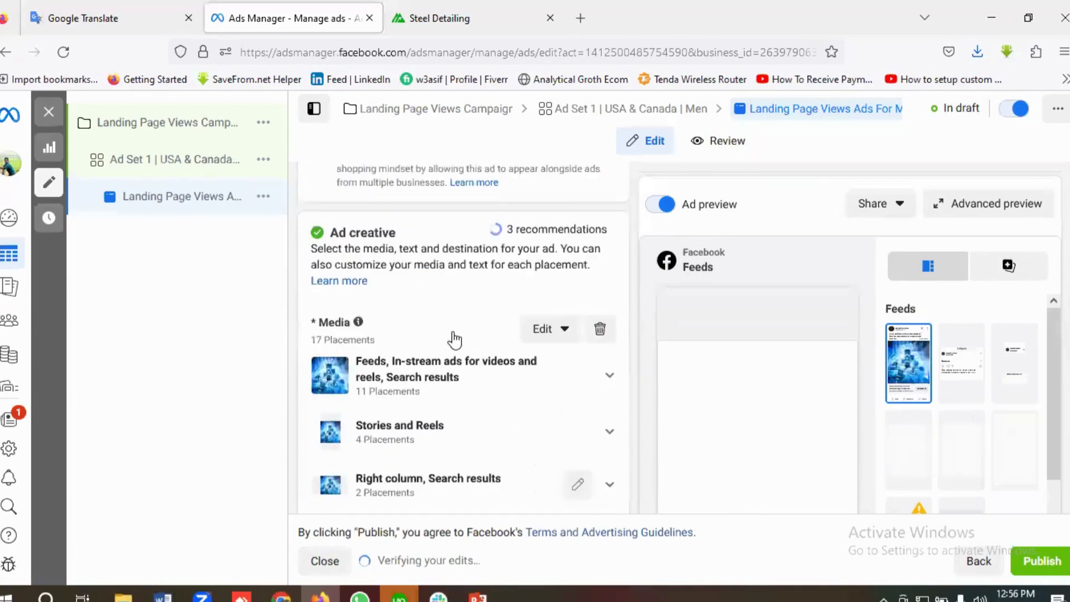
{"action": "scroll", "coordinate": [454, 336], "scroll_direction": "down", "scroll_amount": 3}
{"action": "scroll", "coordinate": [454, 338], "scroll_direction": "down", "scroll_amount": 10}
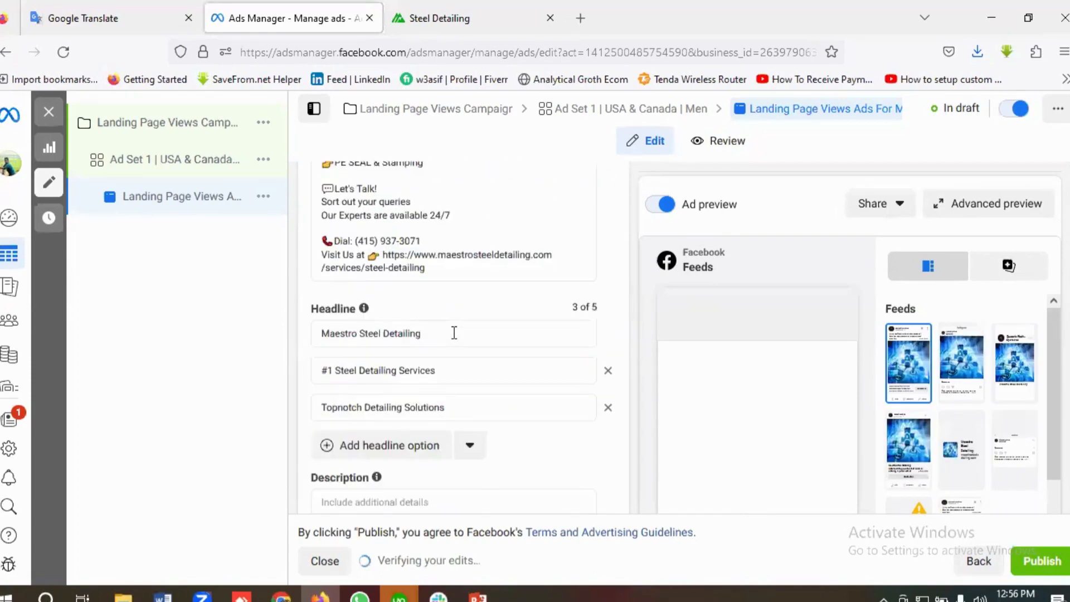
Step: Dismiss the pixel tracking warning shown below the ad's website URL
{"action": "scroll", "coordinate": [454, 333], "scroll_direction": "down", "scroll_amount": 3}
{"action": "scroll", "coordinate": [452, 332], "scroll_direction": "up", "scroll_amount": 2}
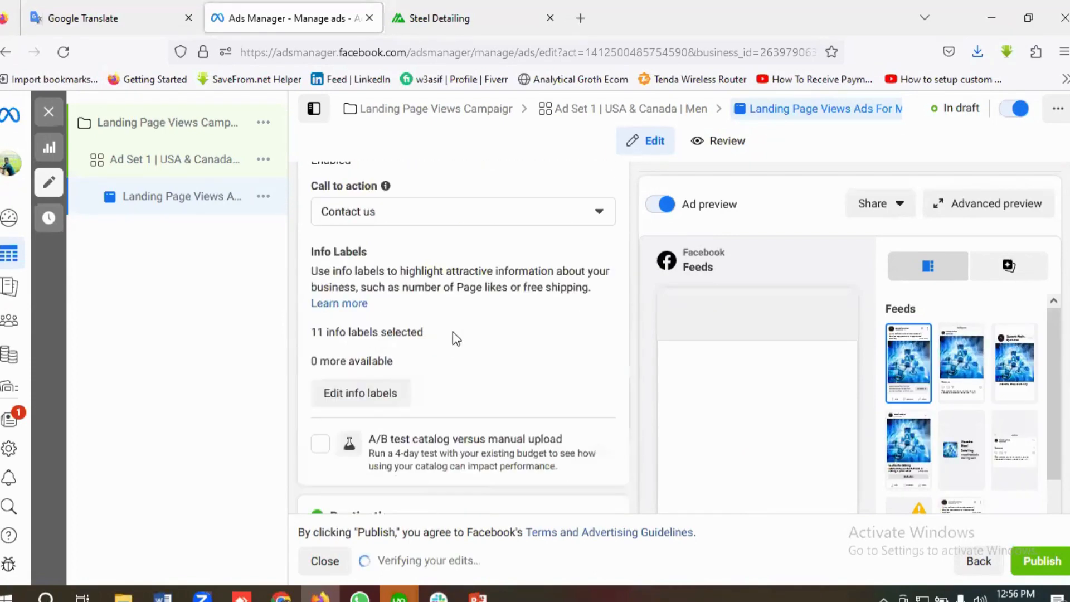
{"action": "scroll", "coordinate": [452, 332], "scroll_direction": "down", "scroll_amount": 3}
{"action": "scroll", "coordinate": [453, 331], "scroll_direction": "down", "scroll_amount": 5}
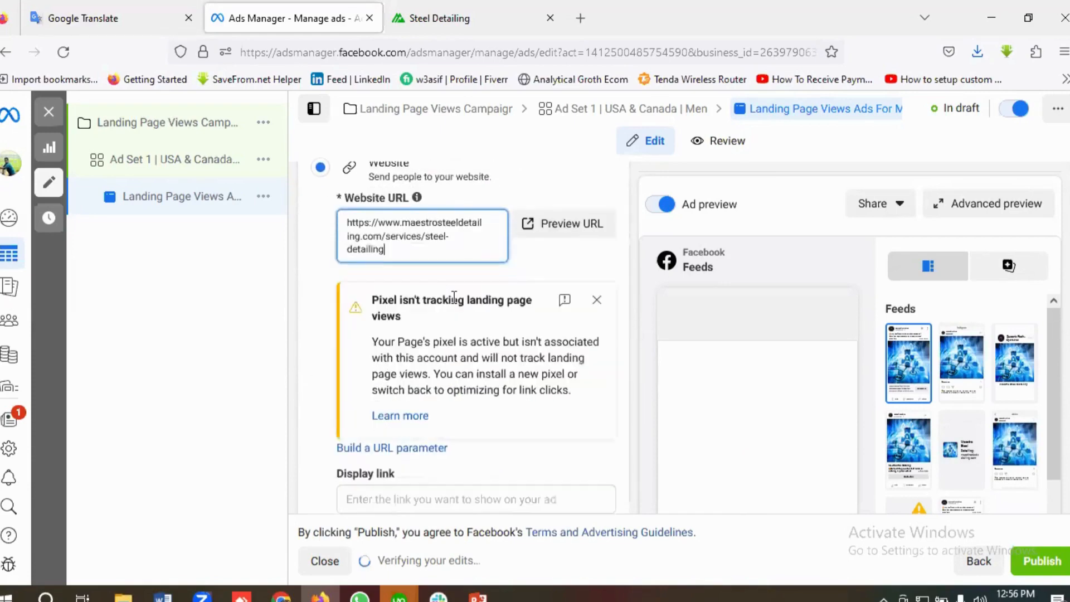
{"action": "left_click", "coordinate": [596, 301]}
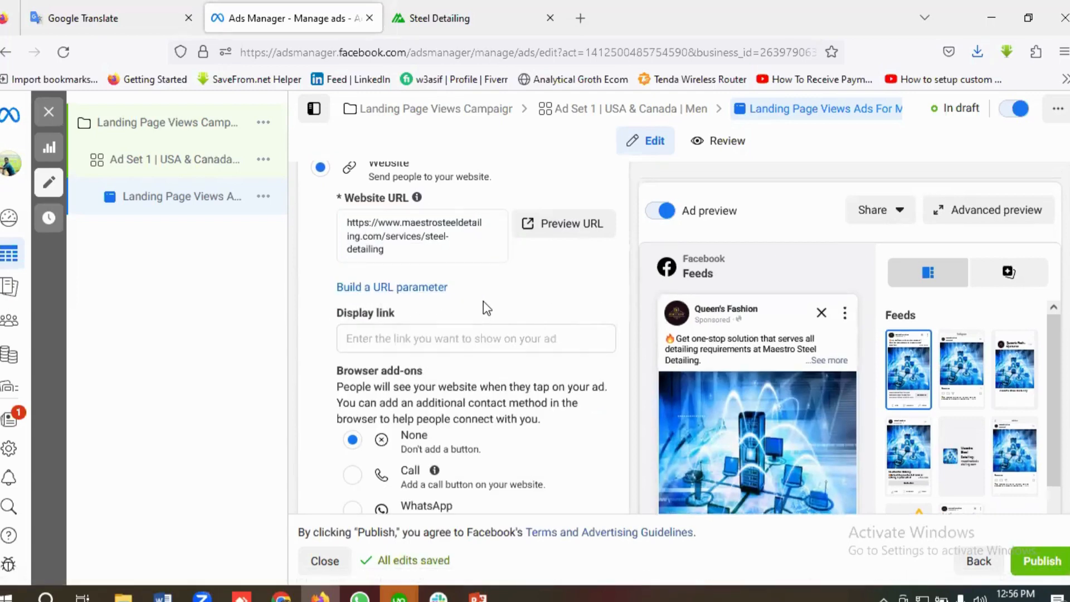
Step: Search the web for "campaign url builder" in a new browser tab and open the GA Dev Tools Campaign URL Builder
{"action": "left_click", "coordinate": [580, 18]}
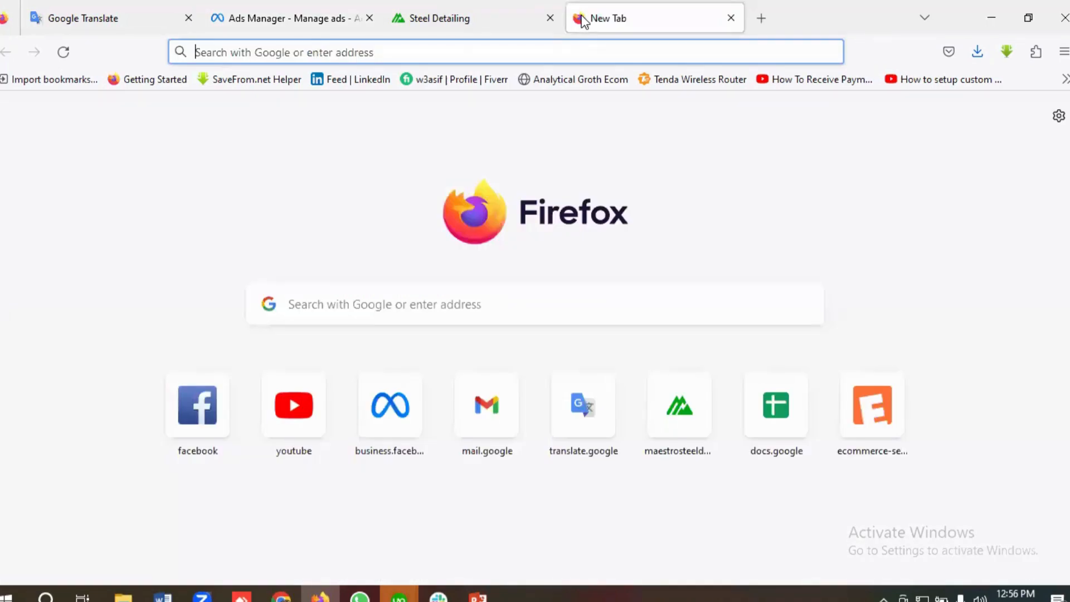
{"action": "type", "text": "cam"}
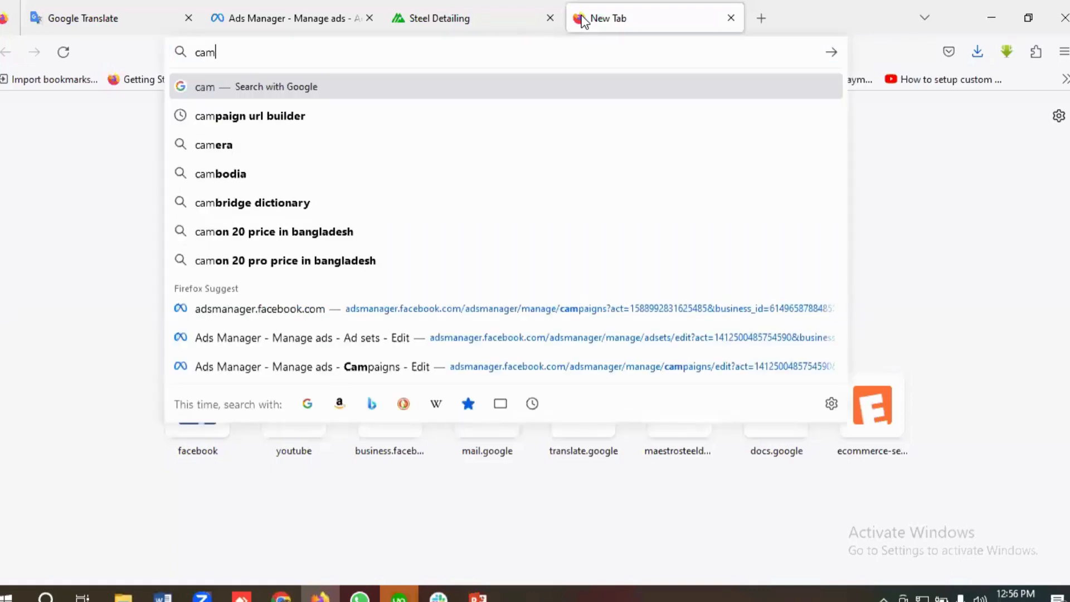
{"action": "left_click", "coordinate": [285, 121]}
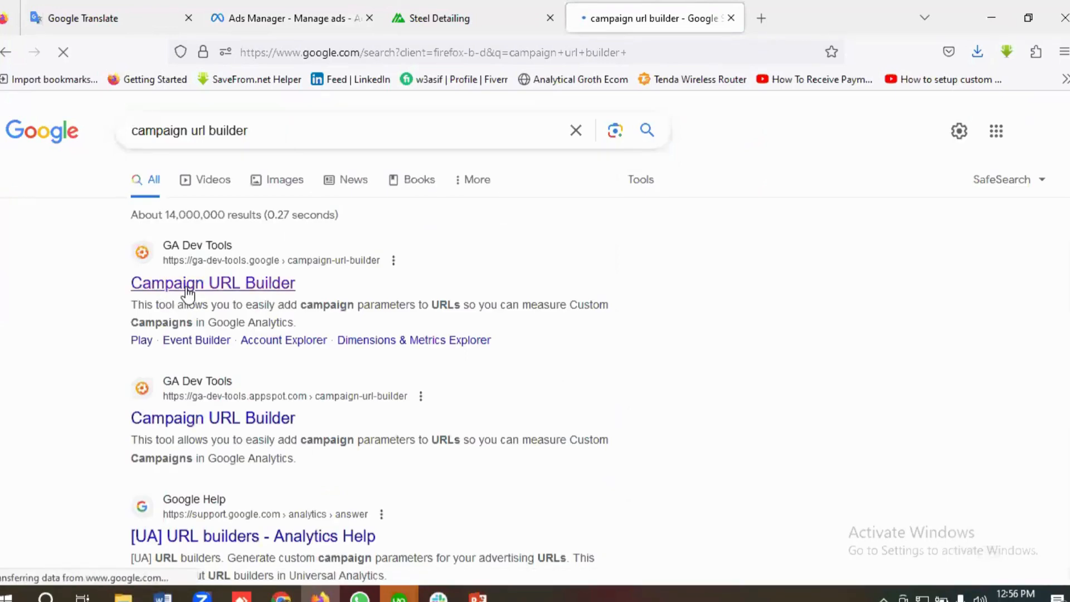
{"action": "left_click", "coordinate": [187, 286]}
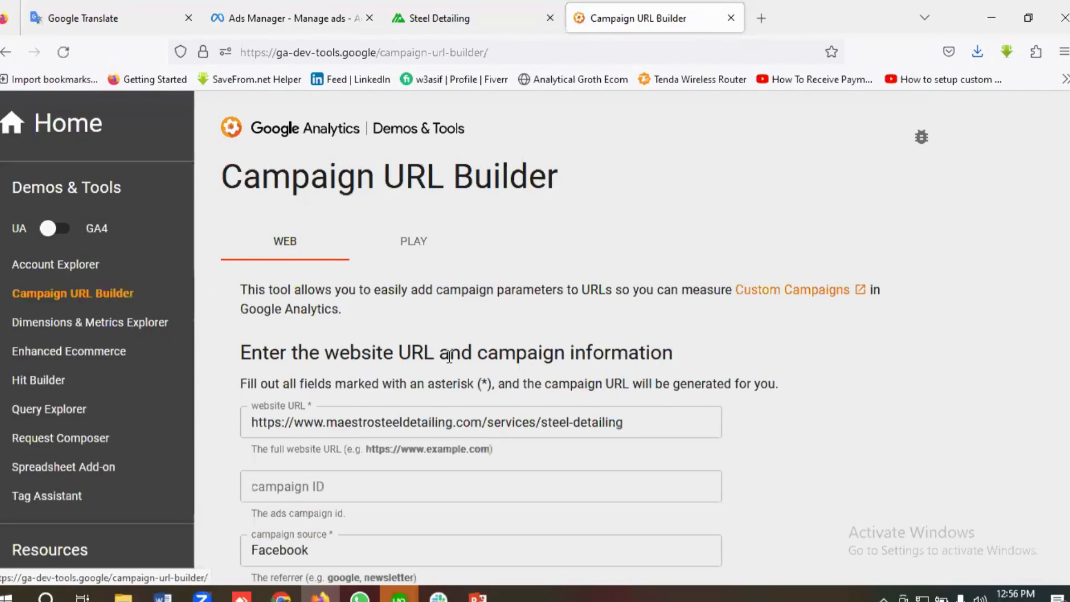
{"action": "scroll", "coordinate": [454, 354], "scroll_direction": "down", "scroll_amount": 2}
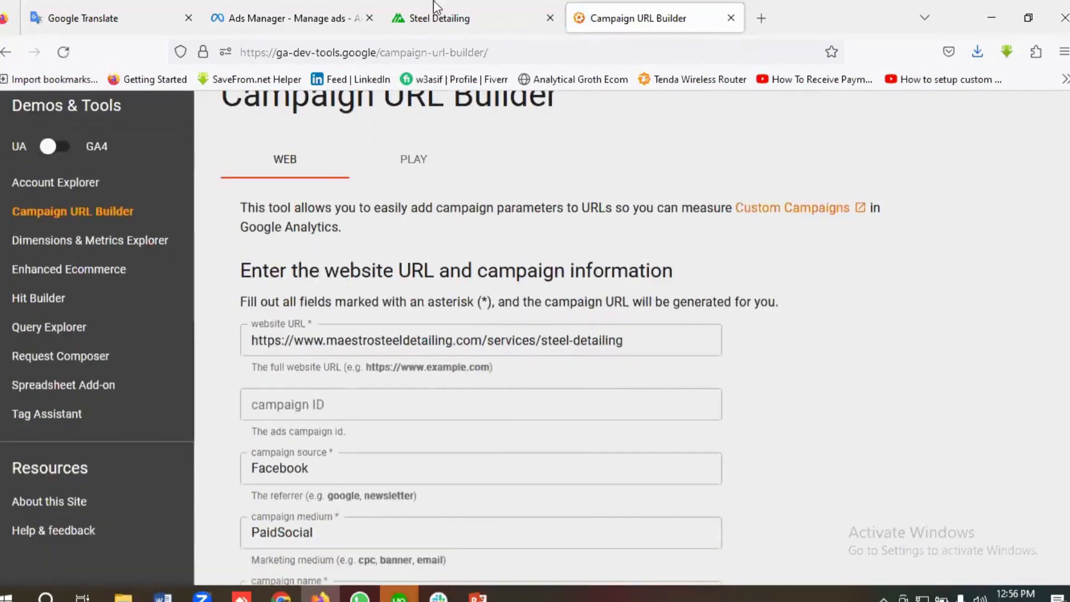
{"action": "left_click", "coordinate": [436, 17]}
{"action": "right_click", "coordinate": [355, 53]}
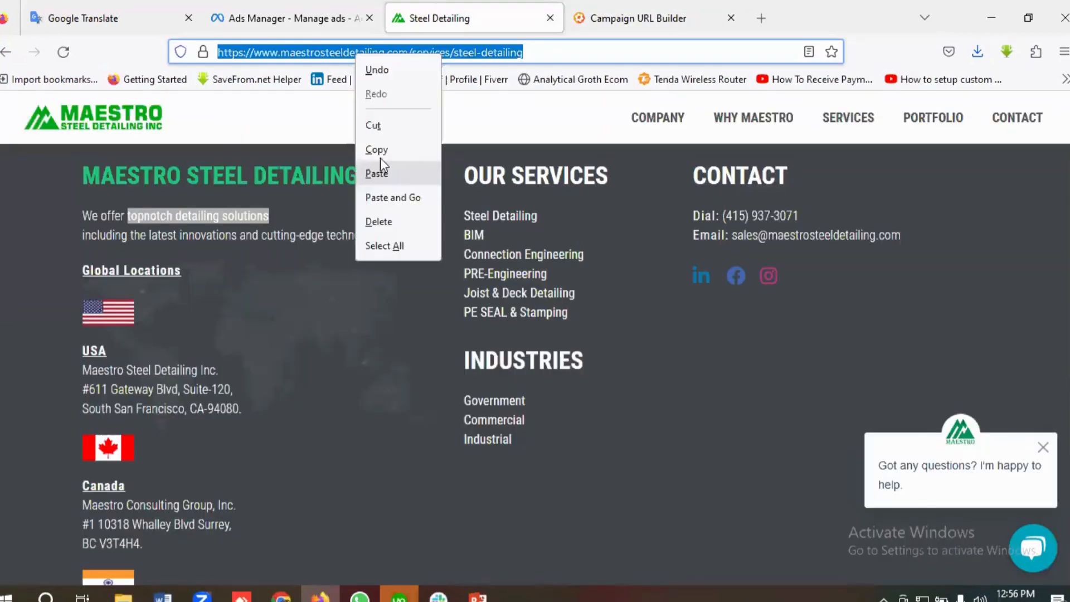
{"action": "left_click", "coordinate": [379, 151]}
{"action": "key", "text": "ctrl+Tab"}
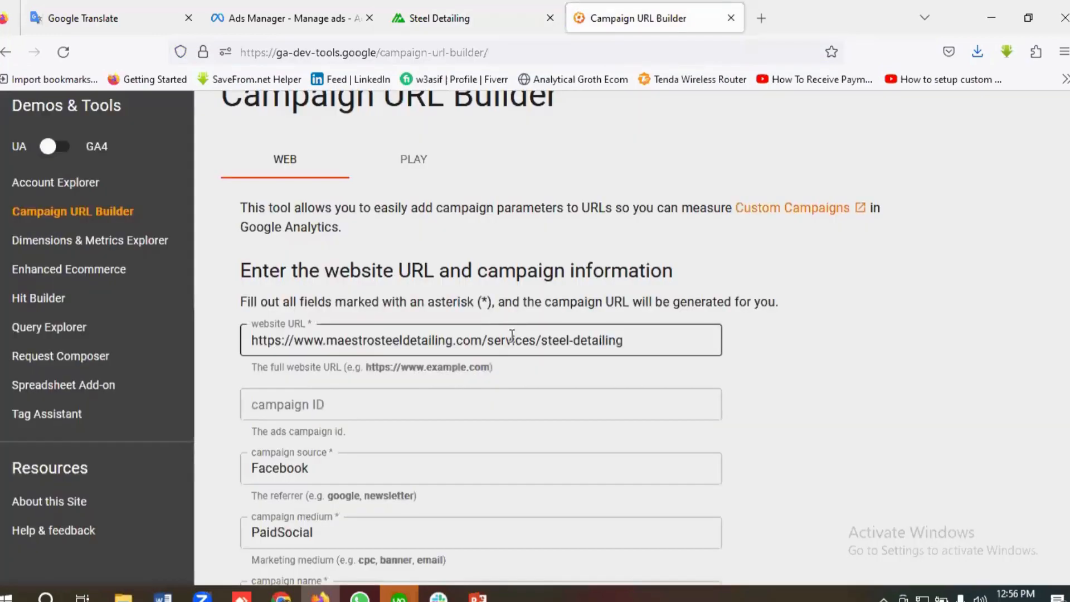
{"action": "left_click", "coordinate": [511, 337]}
{"action": "key", "text": "ctrl+a"}
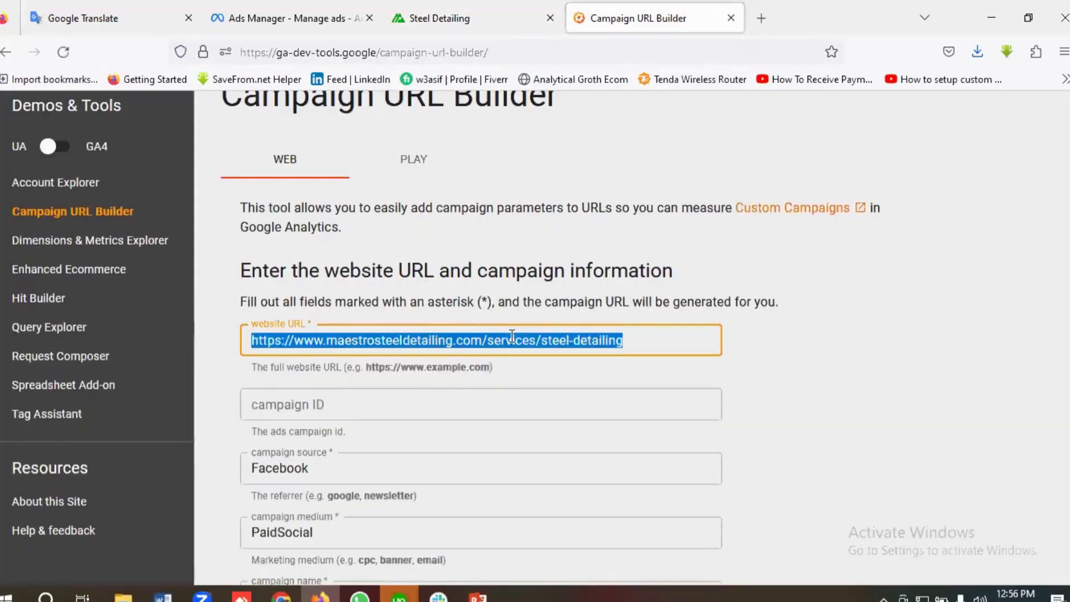
{"action": "key", "text": "ctrl+v"}
Step: Replace the campaign source with "facebook" in the Campaign URL Builder
{"action": "scroll", "coordinate": [442, 396], "scroll_direction": "down", "scroll_amount": 1}
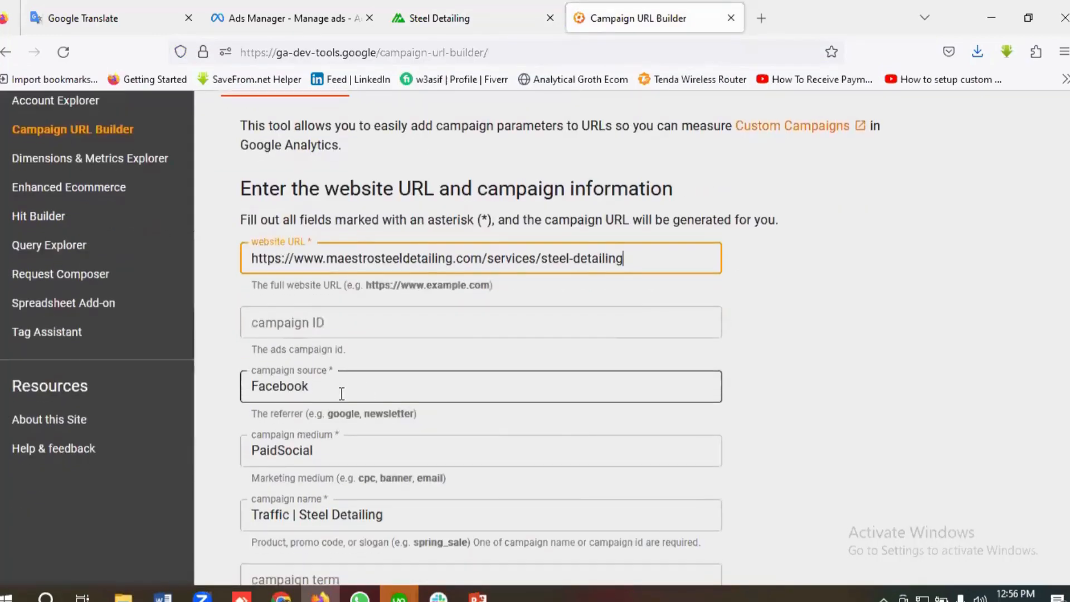
{"action": "left_click", "coordinate": [342, 393]}
{"action": "key", "text": "BackSpace"}
{"action": "key", "text": "BackSpace"}
{"action": "key", "text": "BackSpace"}
{"action": "key", "text": "BackSpace"}
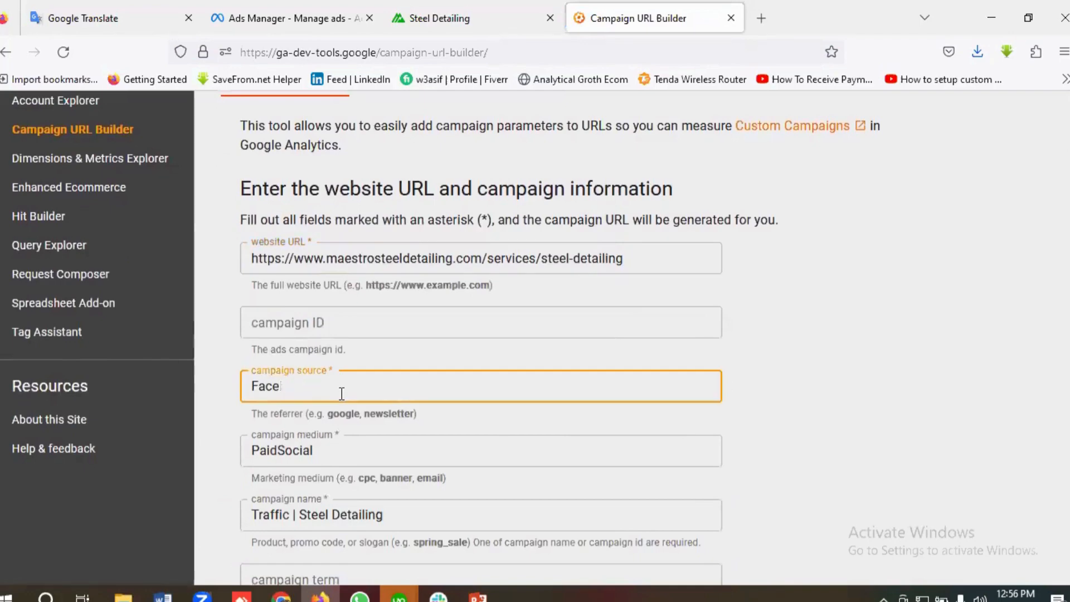
{"action": "key", "text": "BackSpace"}
{"action": "key", "text": "BackSpace"}
{"action": "key", "text": "BackSpace"}
{"action": "key", "text": "BackSpace"}
{"action": "type", "text": "facebook"}
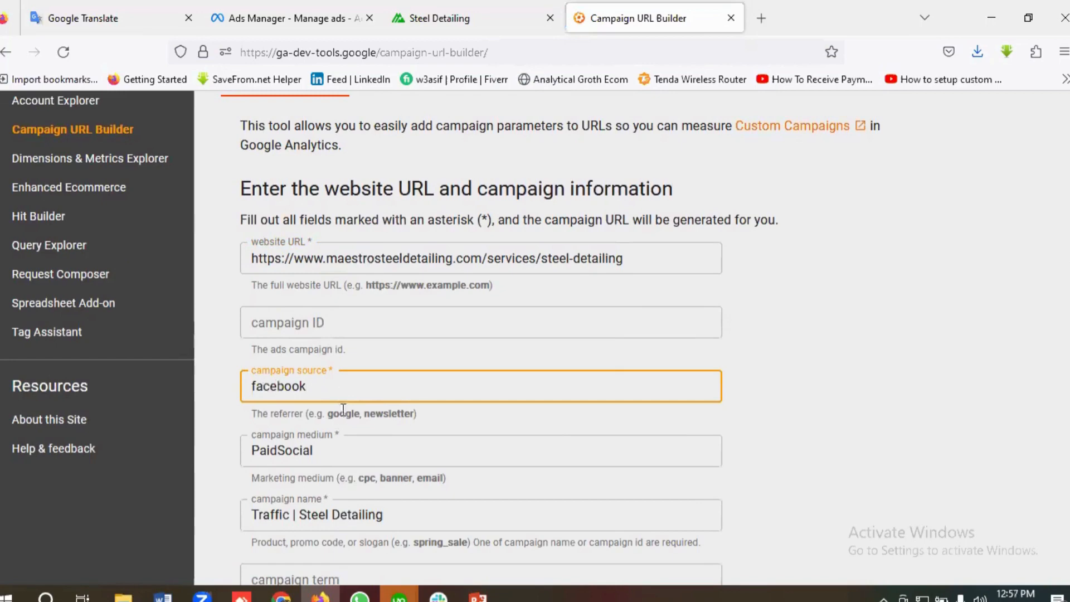
Step: Replace the campaign medium with "social"
{"action": "left_click", "coordinate": [336, 455]}
{"action": "key", "text": "ctrl+a"}
{"action": "key", "text": "BackSpace"}
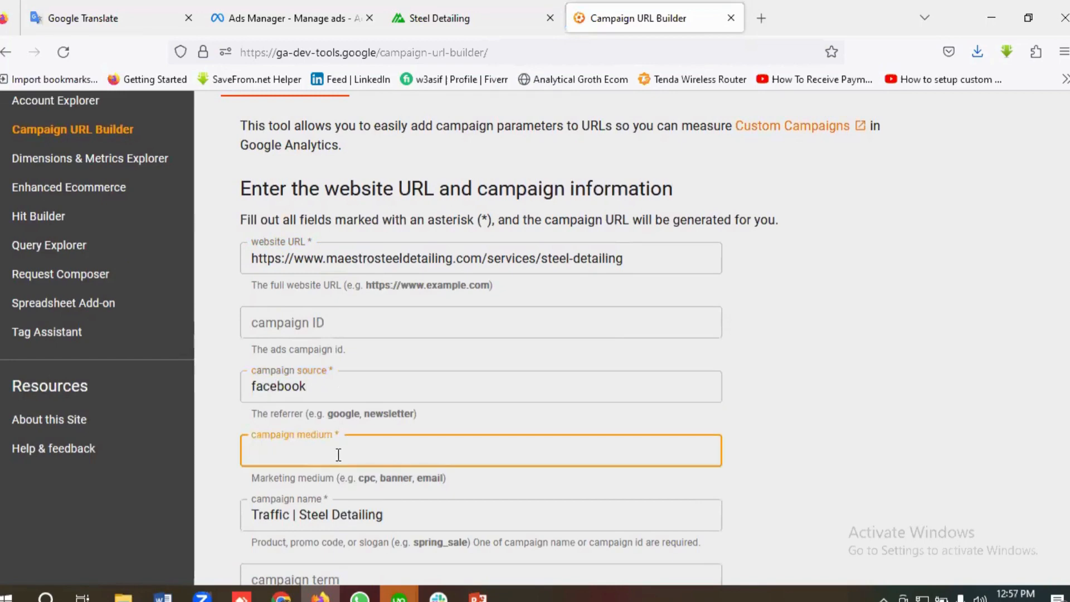
{"action": "type", "text": "social"}
Step: Replace the campaign name with "Landing Page Views | Maestro Steel Detailing"
{"action": "scroll", "coordinate": [340, 456], "scroll_direction": "down", "scroll_amount": 2}
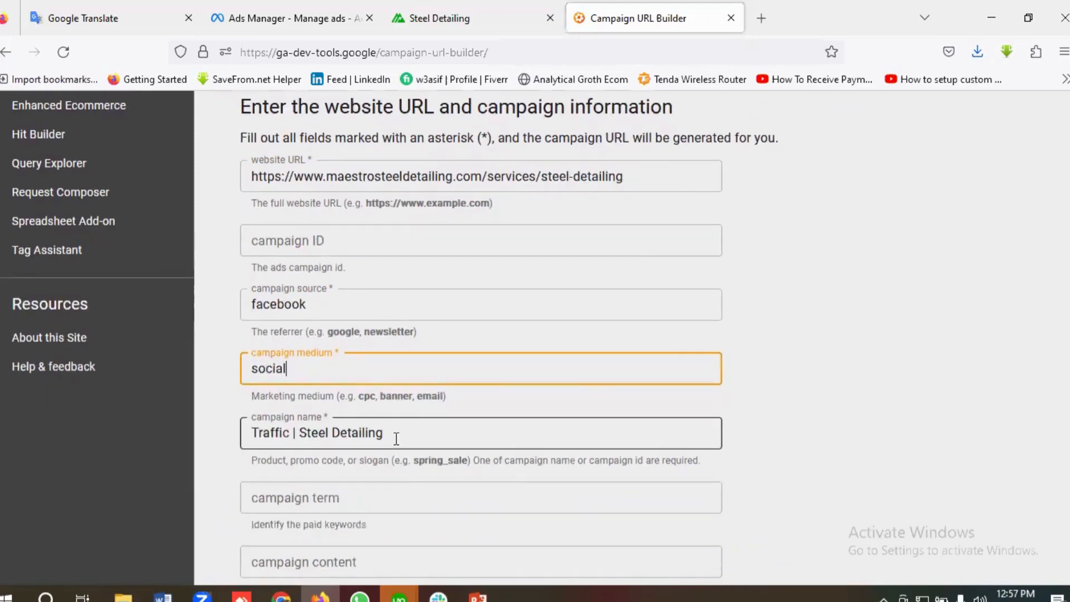
{"action": "left_click_drag", "start_coordinate": [396, 446], "coordinate": [214, 436]}
{"action": "key", "text": "BackSpace"}
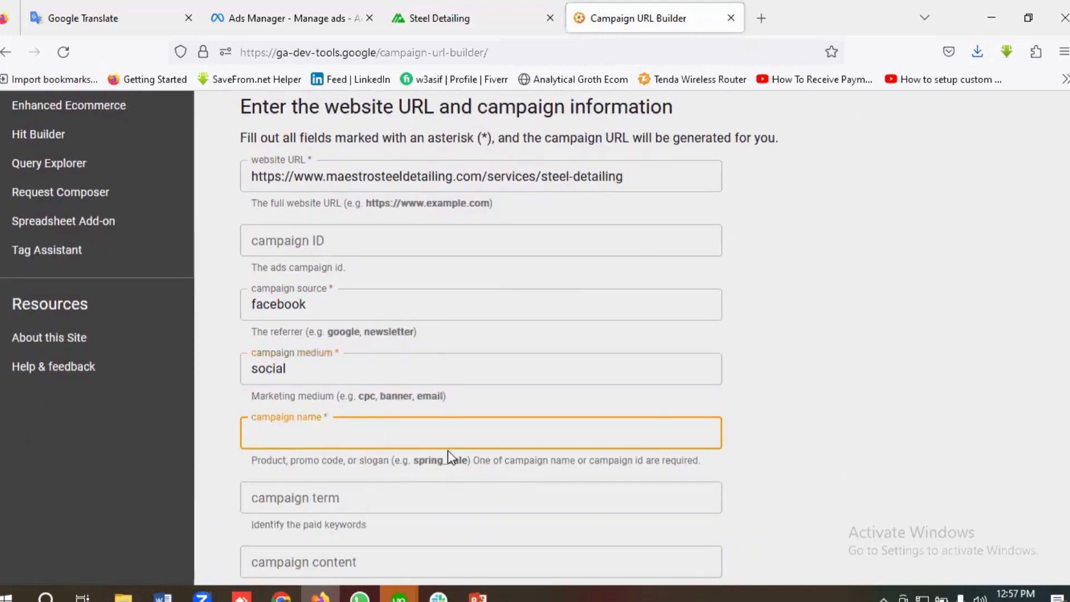
{"action": "type", "text": "Landing Page V"}
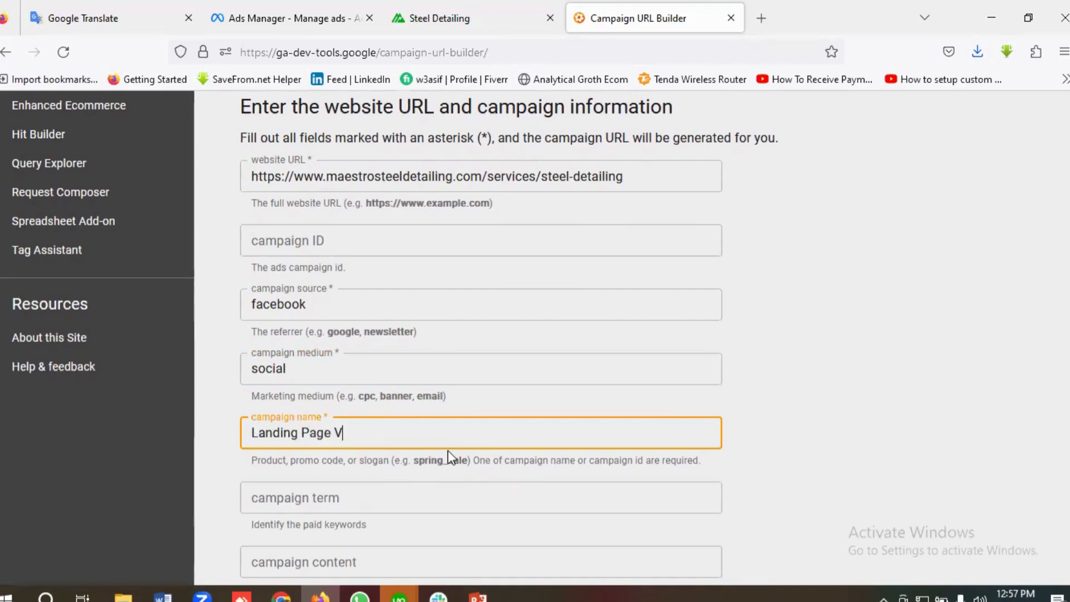
{"action": "type", "text": "iews | Maestro Stee"}
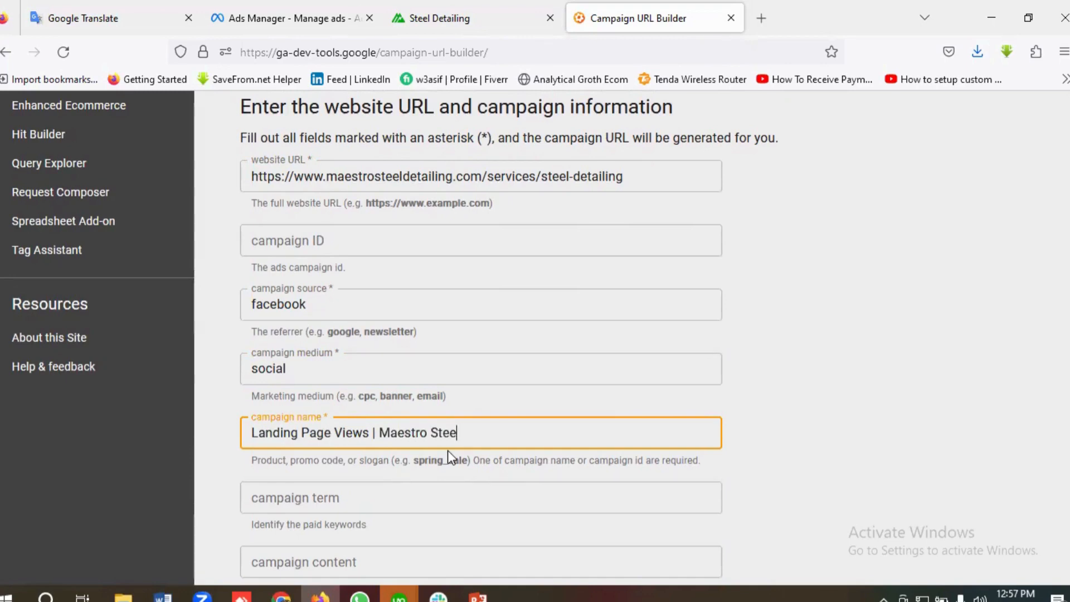
{"action": "type", "text": "l Detailing"}
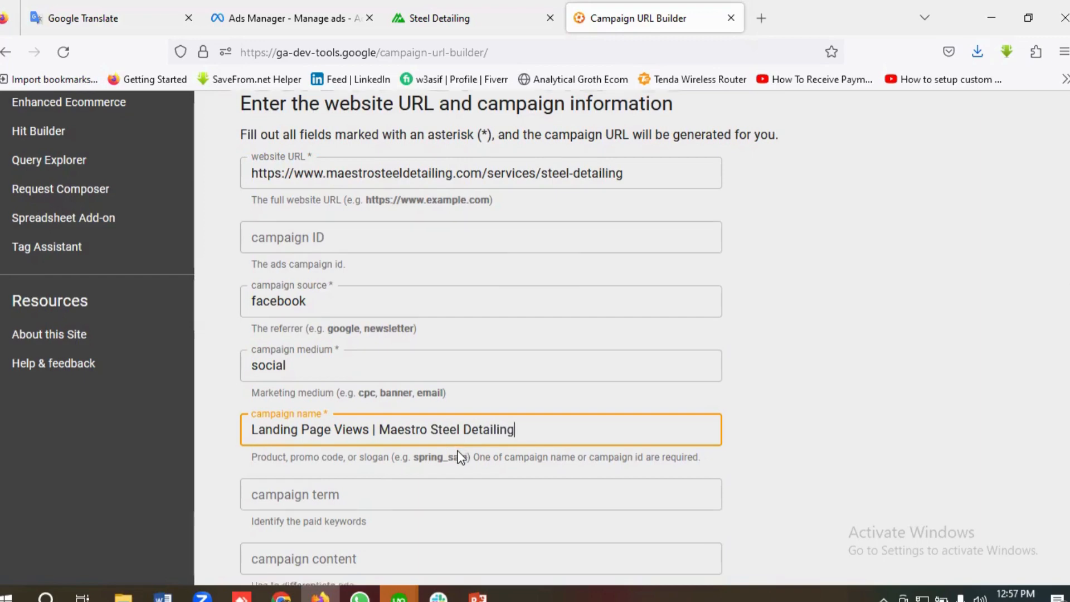
Step: Copy the full generated campaign URL with its source, medium and campaign parameters
{"action": "scroll", "coordinate": [435, 423], "scroll_direction": "down", "scroll_amount": 3}
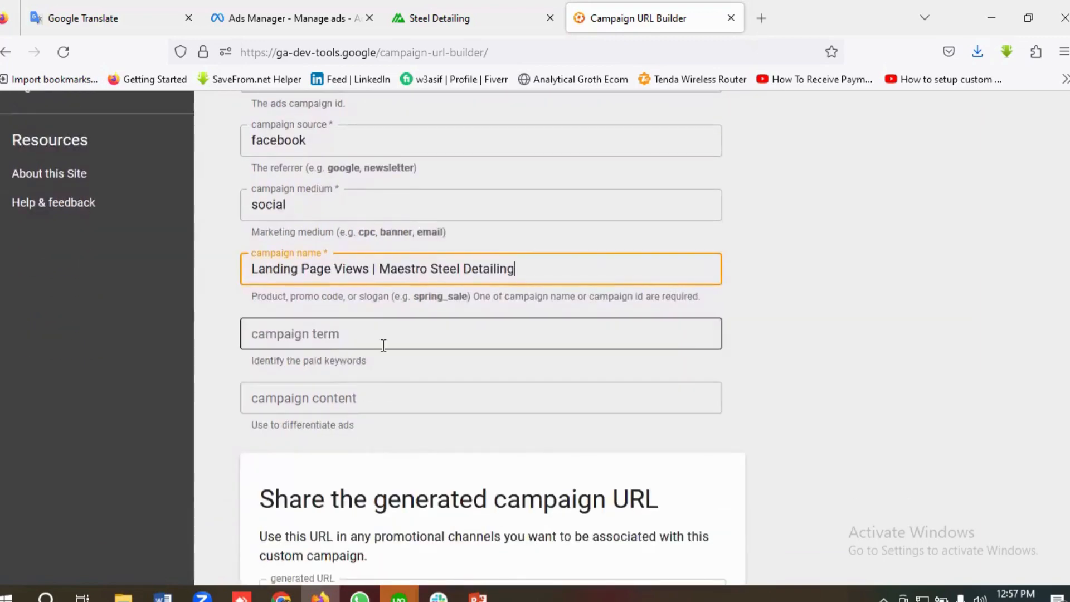
{"action": "scroll", "coordinate": [373, 363], "scroll_direction": "up", "scroll_amount": 1}
{"action": "scroll", "coordinate": [412, 390], "scroll_direction": "down", "scroll_amount": 1}
{"action": "scroll", "coordinate": [421, 396], "scroll_direction": "down", "scroll_amount": 3}
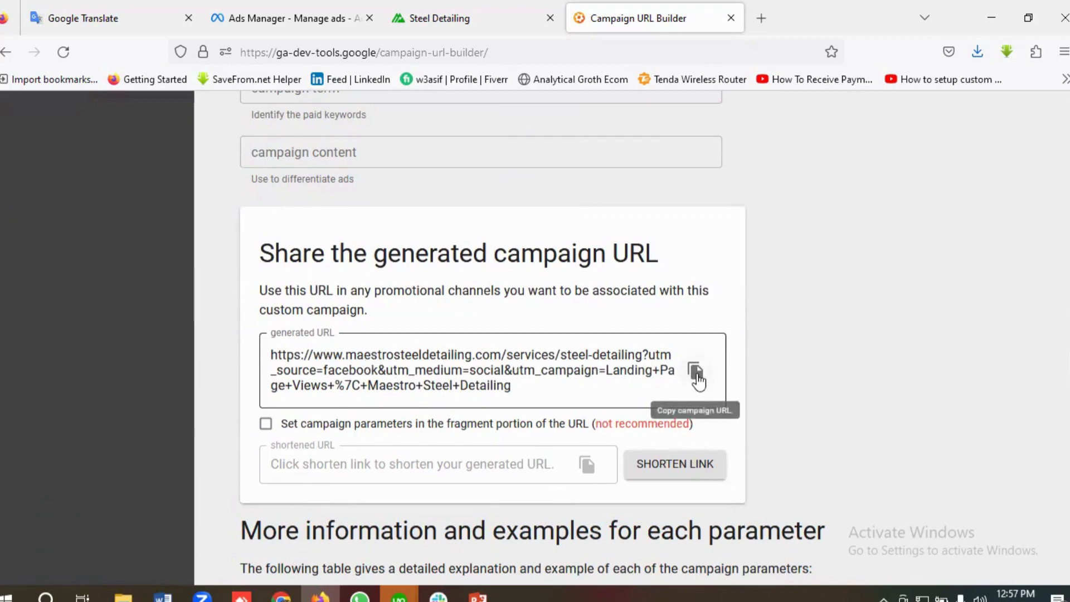
{"action": "scroll", "coordinate": [696, 379], "scroll_direction": "down", "scroll_amount": 3}
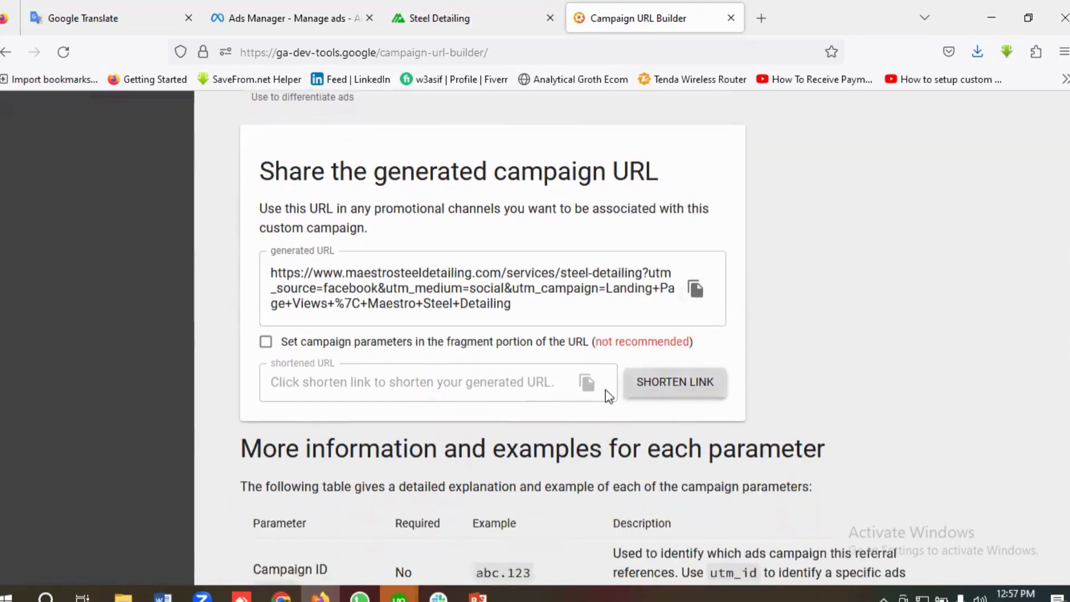
{"action": "scroll", "coordinate": [679, 393], "scroll_direction": "up", "scroll_amount": 3}
{"action": "left_click", "coordinate": [695, 371]}
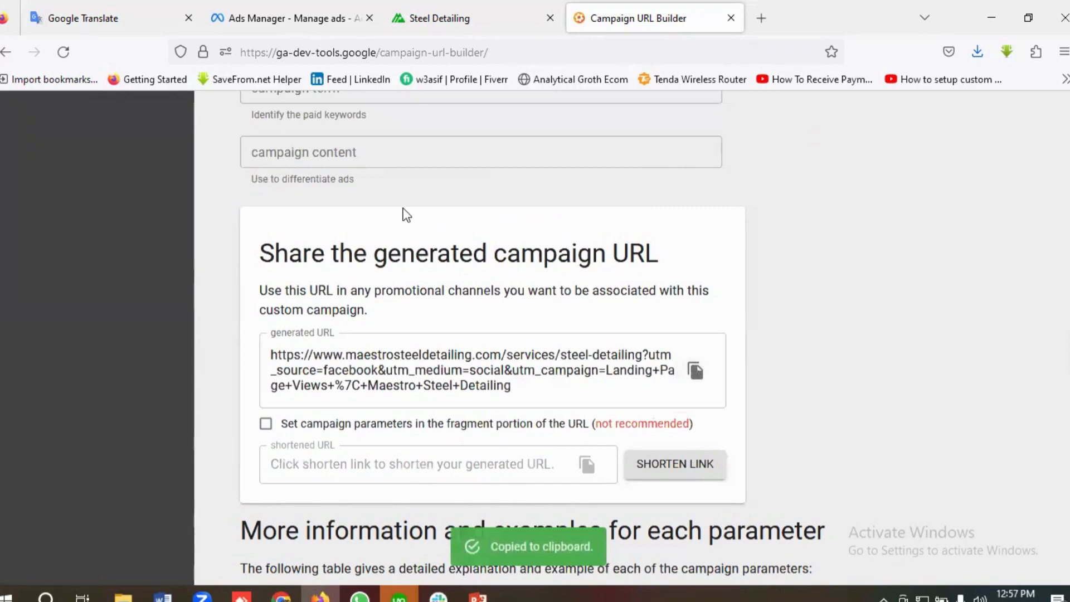
Step: Switch back to Ads Manager and replace the ad's website URL with the copied campaign URL
{"action": "left_click", "coordinate": [293, 18]}
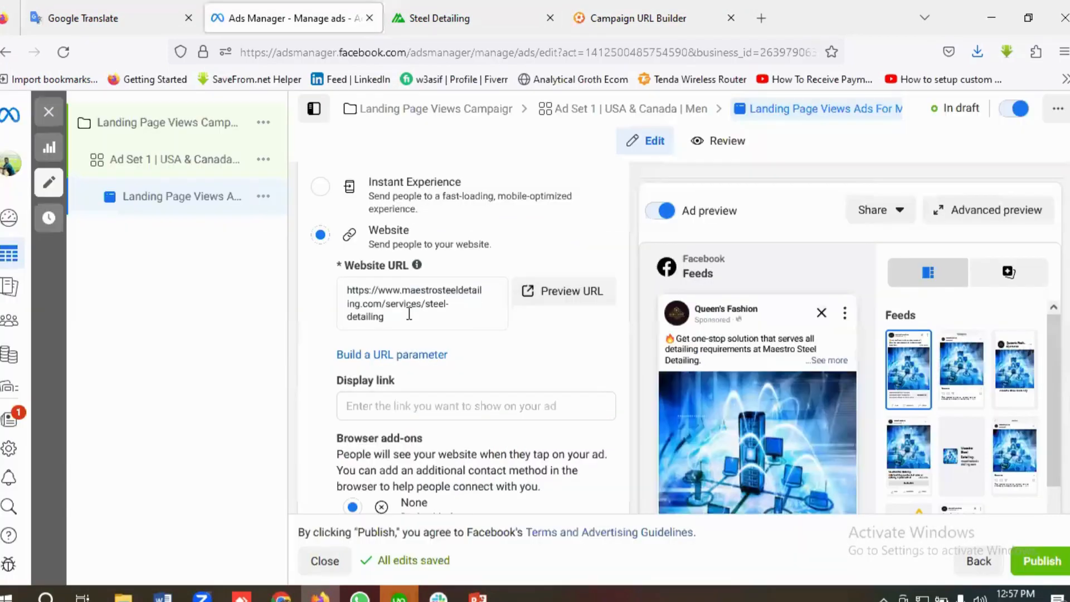
{"action": "left_click", "coordinate": [398, 323]}
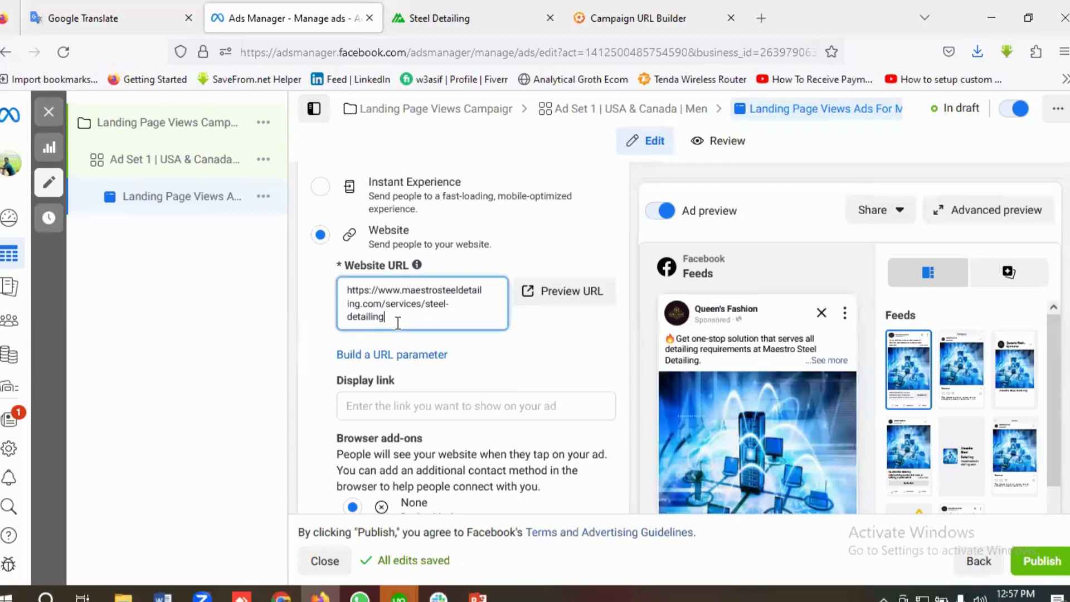
{"action": "key", "text": "ctrl+a"}
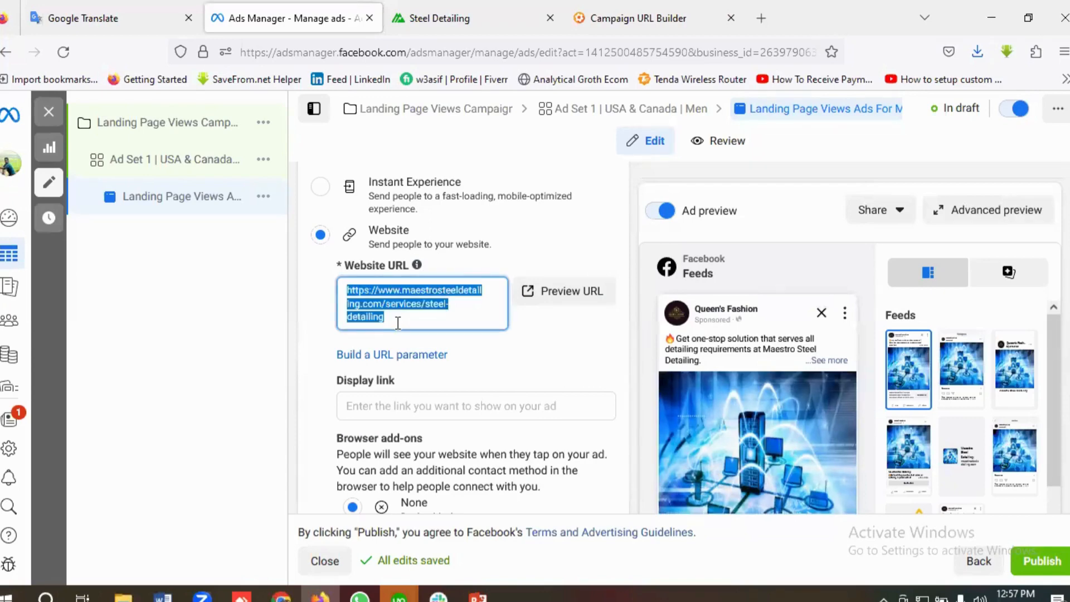
{"action": "key", "text": "ctrl+v"}
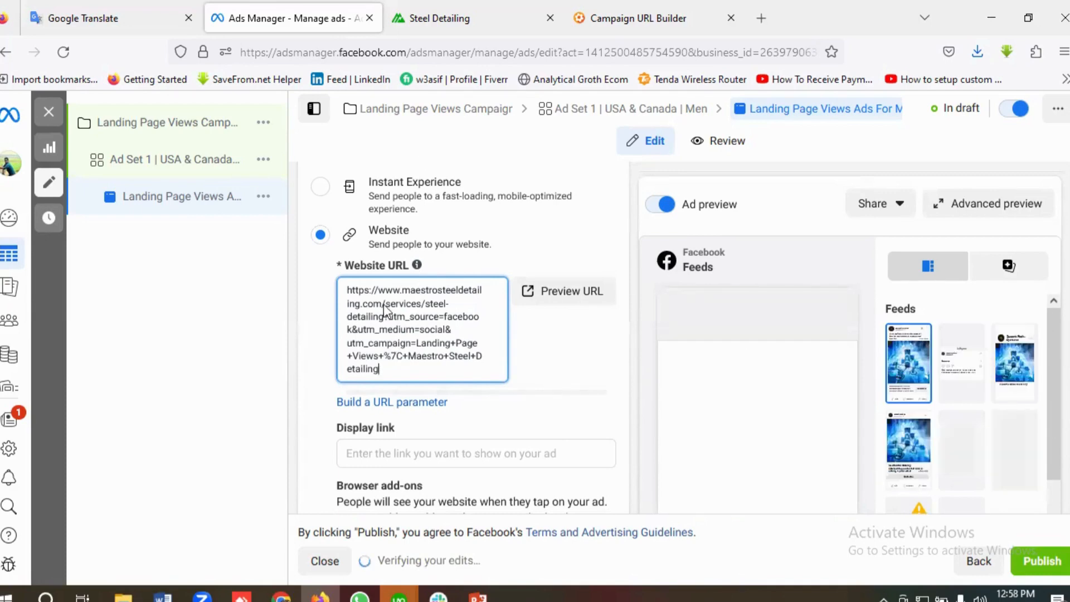
{"action": "key", "text": "ctrl+Tab"}
{"action": "scroll", "coordinate": [314, 374], "scroll_direction": "up", "scroll_amount": 4}
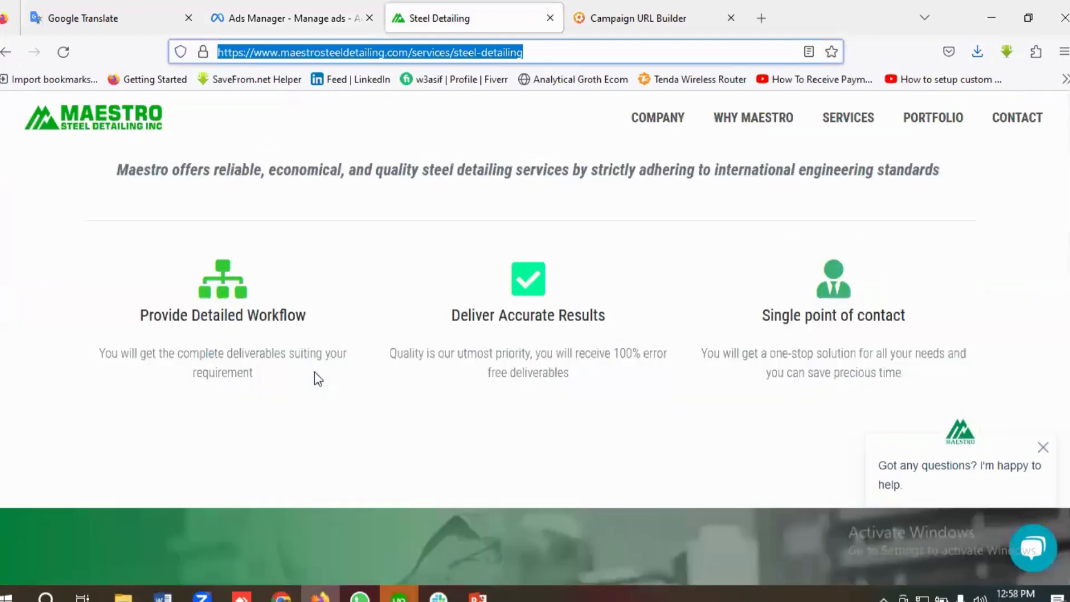
{"action": "left_click", "coordinate": [302, 11]}
{"action": "left_click", "coordinate": [406, 370]}
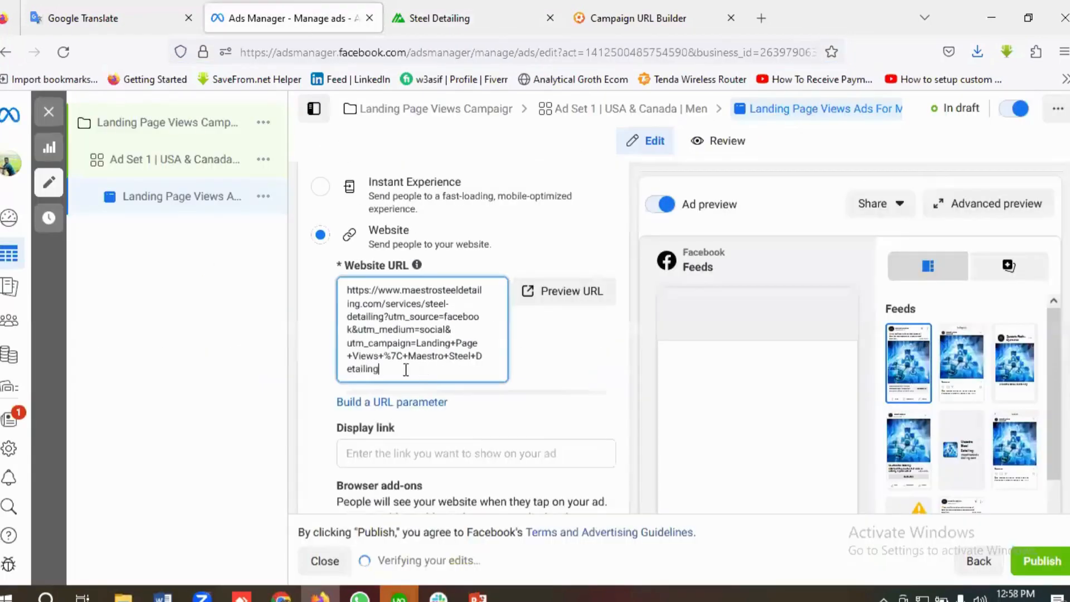
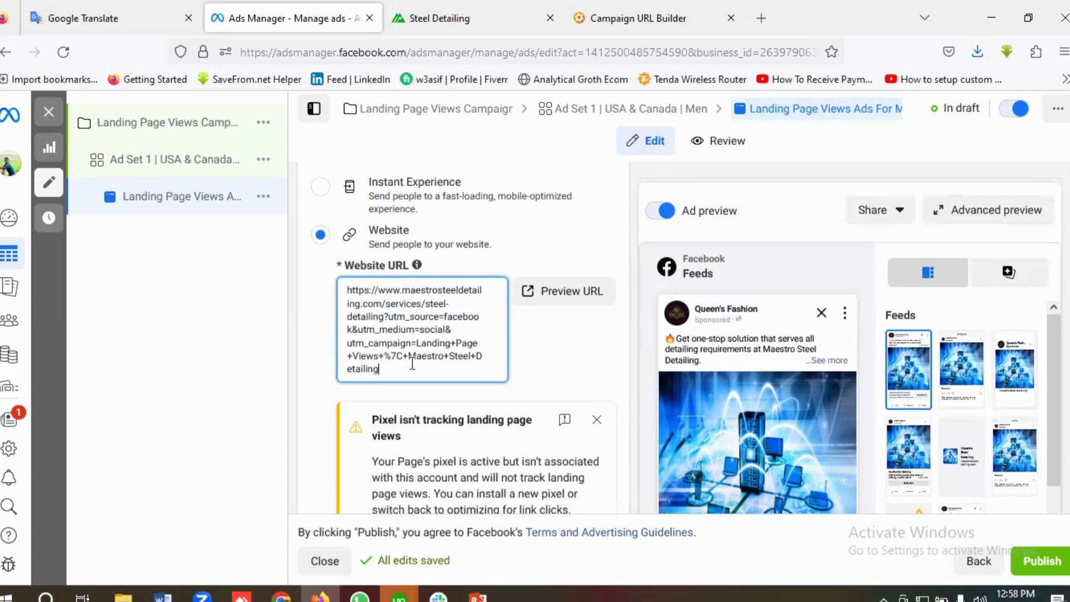
Step: Copy the steel-detailing service page's address from the Maestro website and enter it as the ad's display link in Ads Manager
{"action": "scroll", "coordinate": [412, 363], "scroll_direction": "down", "scroll_amount": 6}
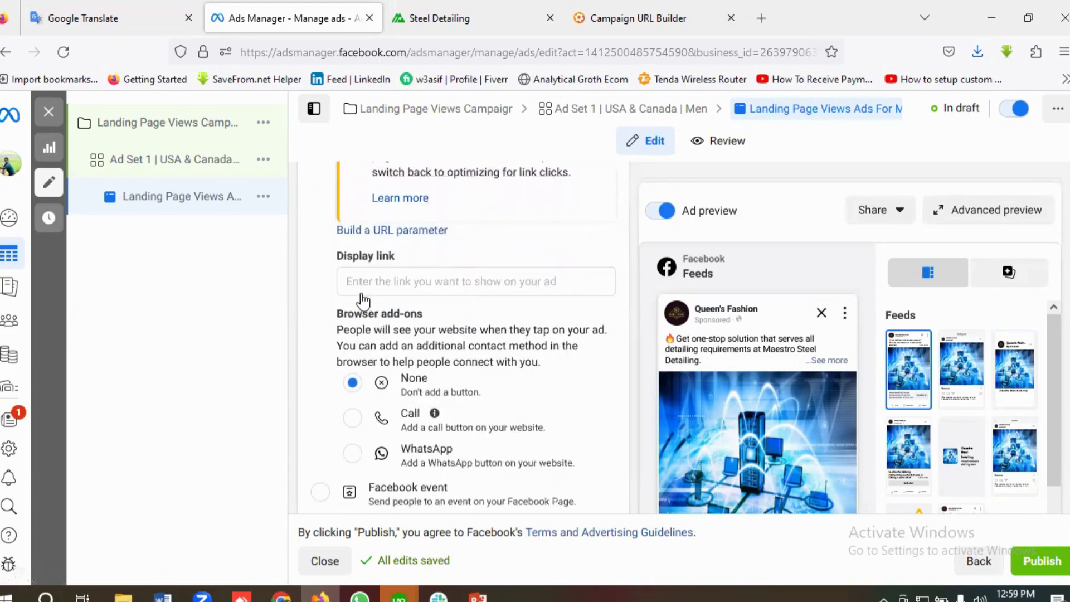
{"action": "left_click", "coordinate": [363, 288]}
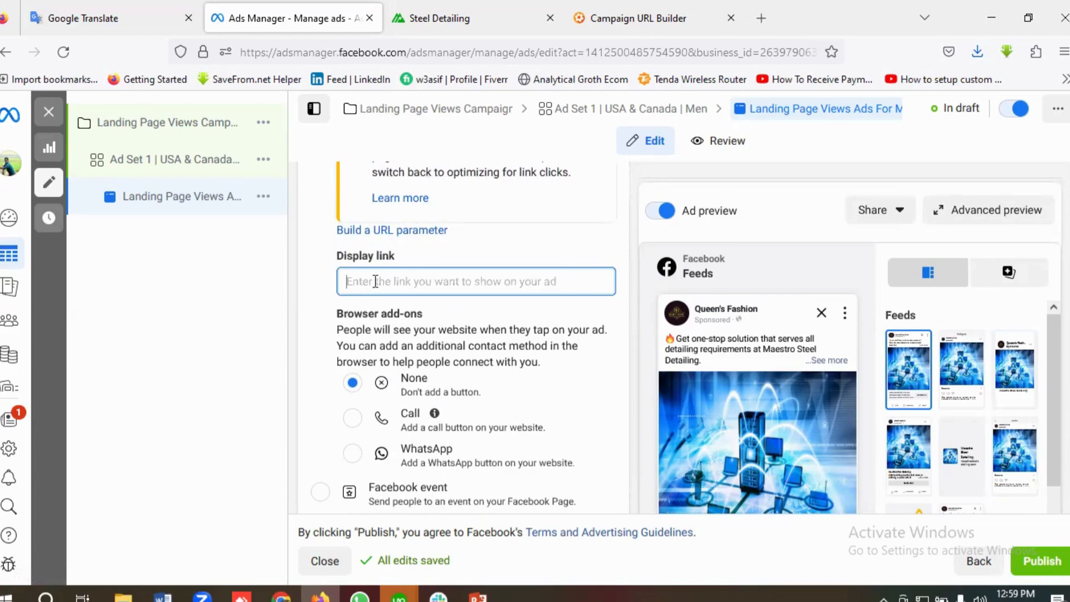
{"action": "left_click", "coordinate": [492, 10]}
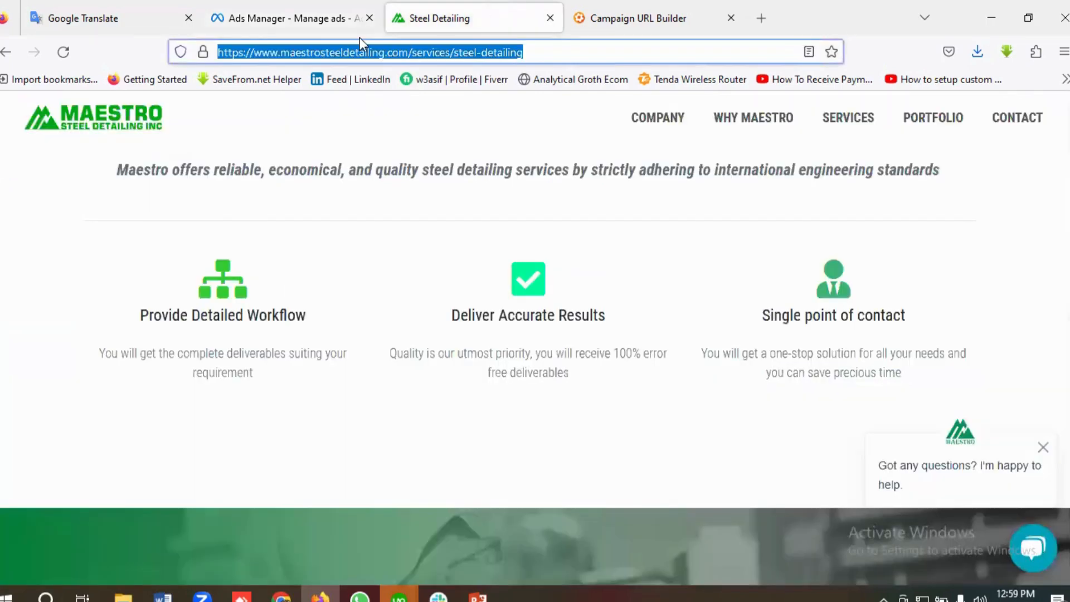
{"action": "right_click", "coordinate": [362, 53]}
{"action": "left_click", "coordinate": [309, 146]}
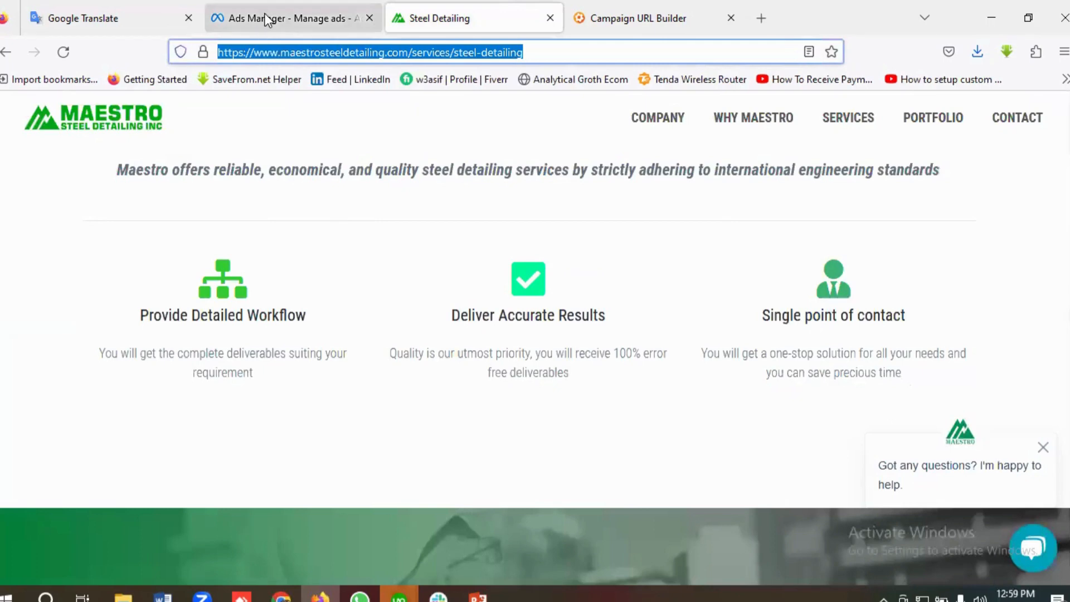
{"action": "left_click", "coordinate": [266, 21]}
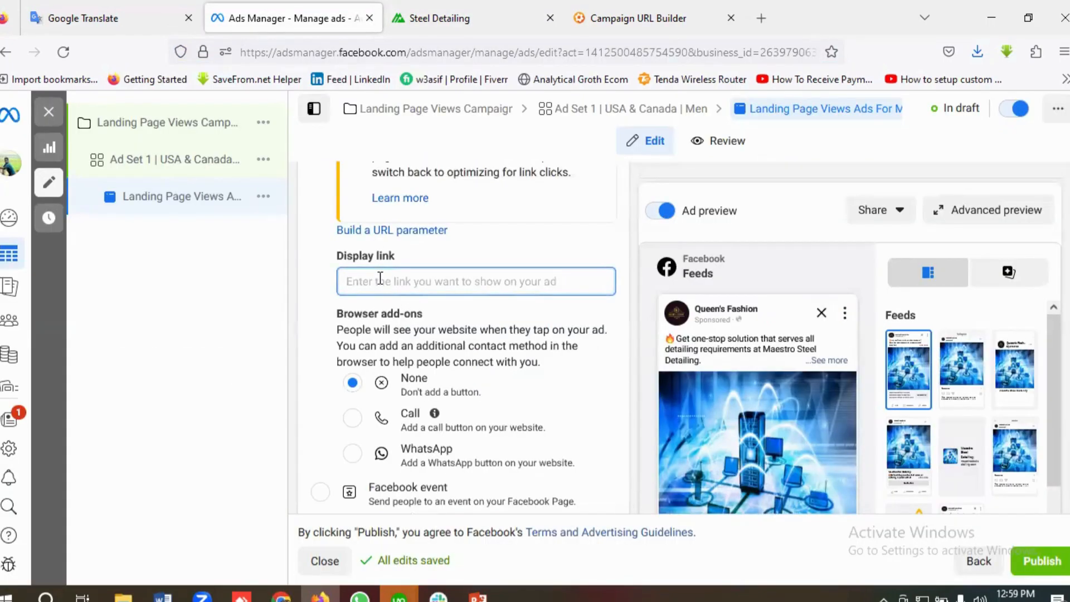
{"action": "key", "text": "ctrl+v"}
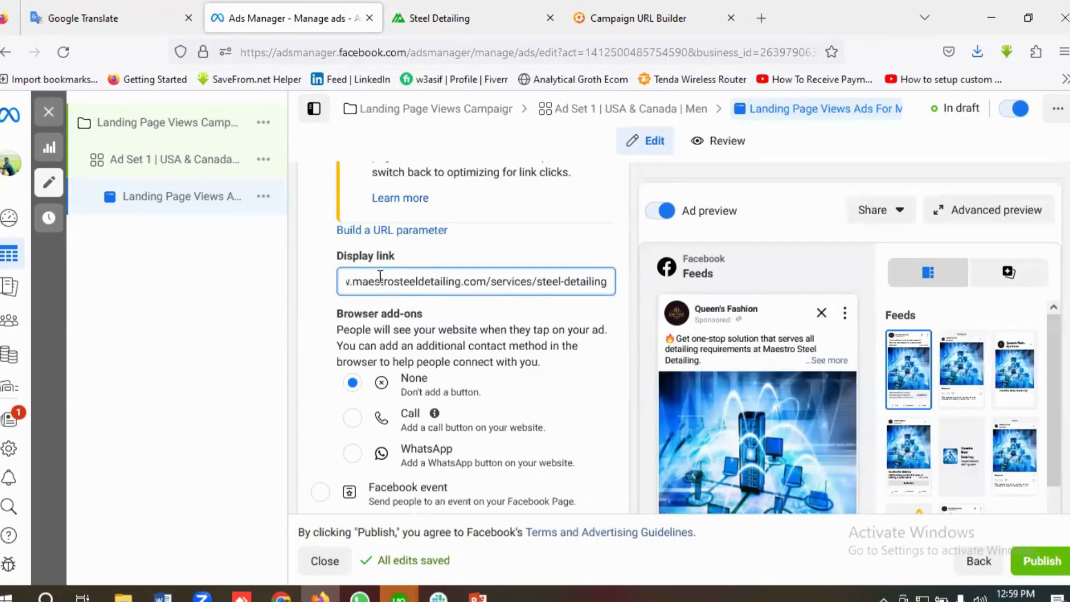
Step: Enable Website Events tracking for the ad and review the remaining tracking settings
{"action": "scroll", "coordinate": [440, 301], "scroll_direction": "down", "scroll_amount": 5}
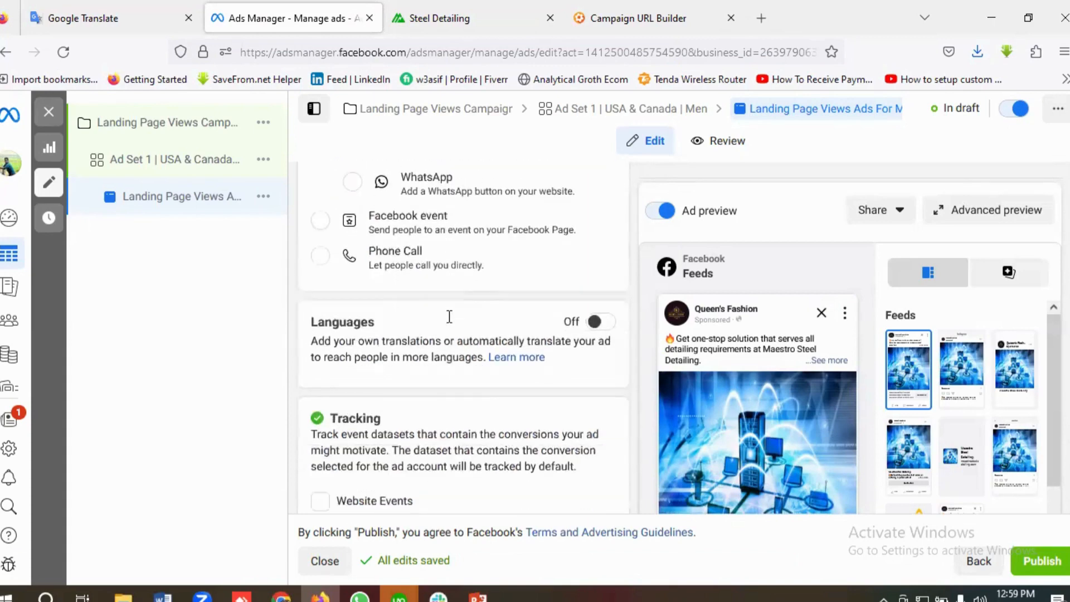
{"action": "scroll", "coordinate": [449, 316], "scroll_direction": "down", "scroll_amount": 4}
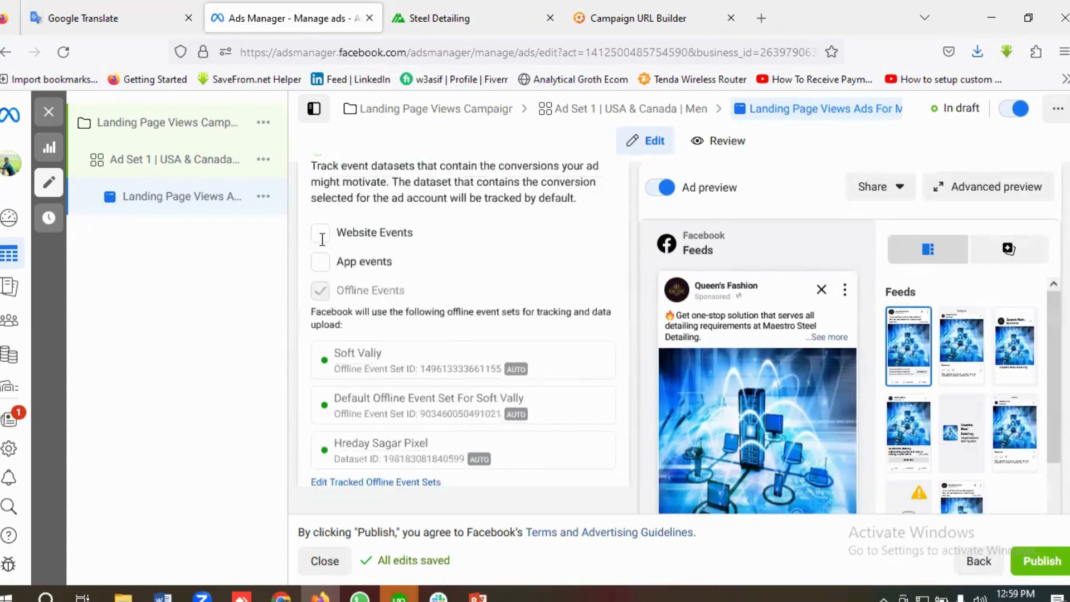
{"action": "left_click", "coordinate": [321, 237]}
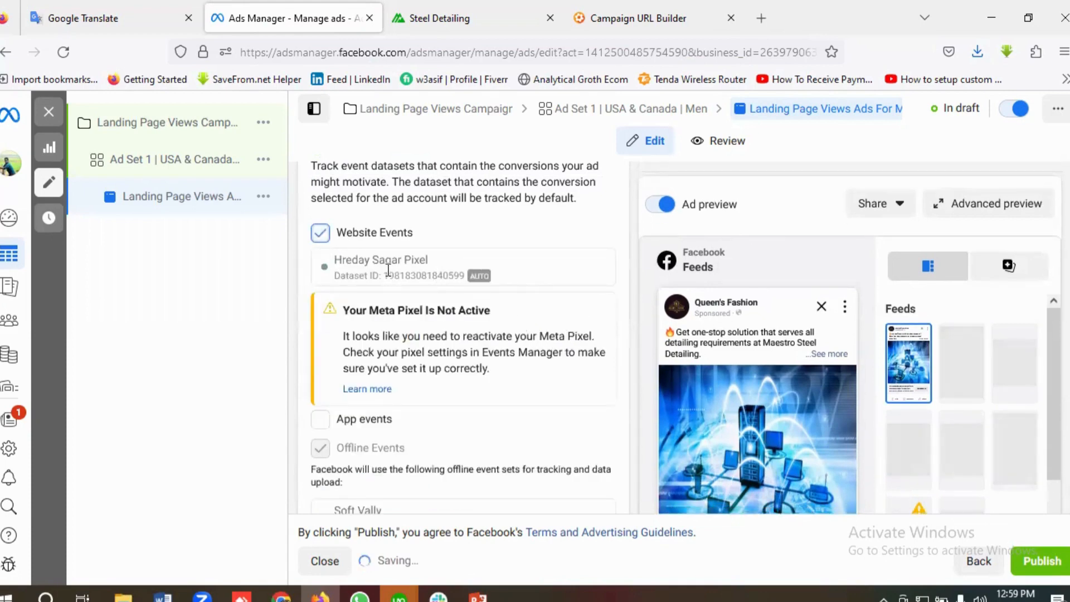
{"action": "scroll", "coordinate": [461, 273], "scroll_direction": "down", "scroll_amount": 1}
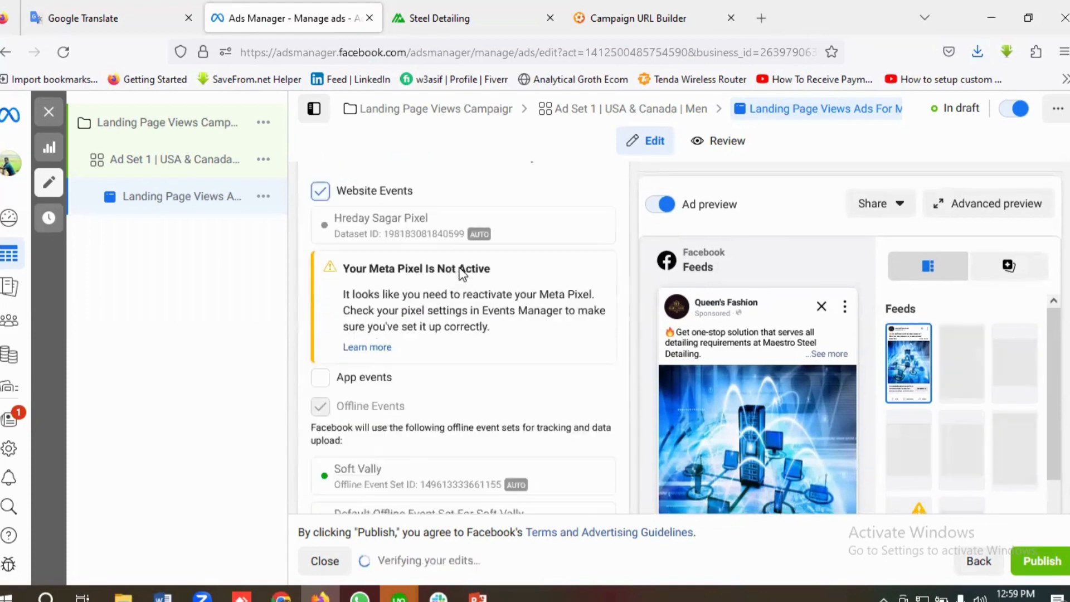
{"action": "scroll", "coordinate": [462, 273], "scroll_direction": "down", "scroll_amount": 5}
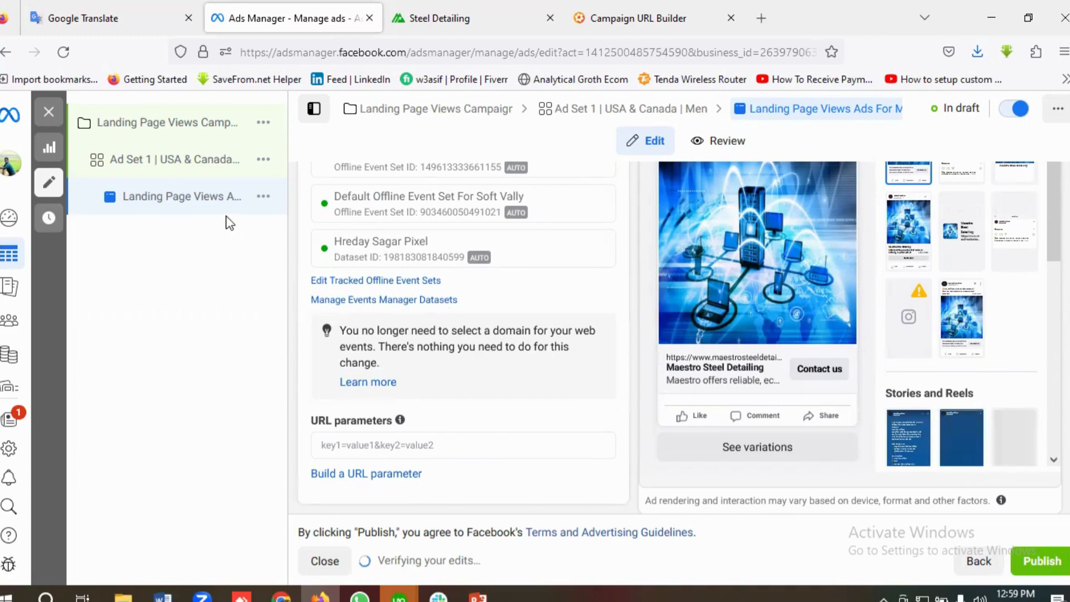
Step: Quickly duplicate Ad Set 1 twice within the campaign so there are two copies
{"action": "left_click", "coordinate": [213, 162]}
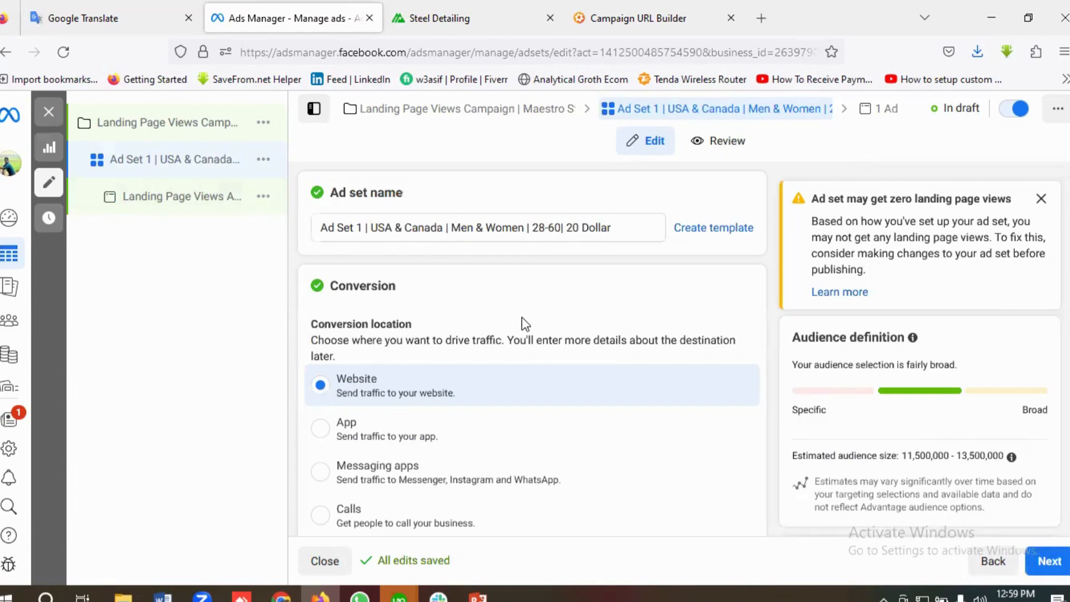
{"action": "left_click", "coordinate": [263, 161]}
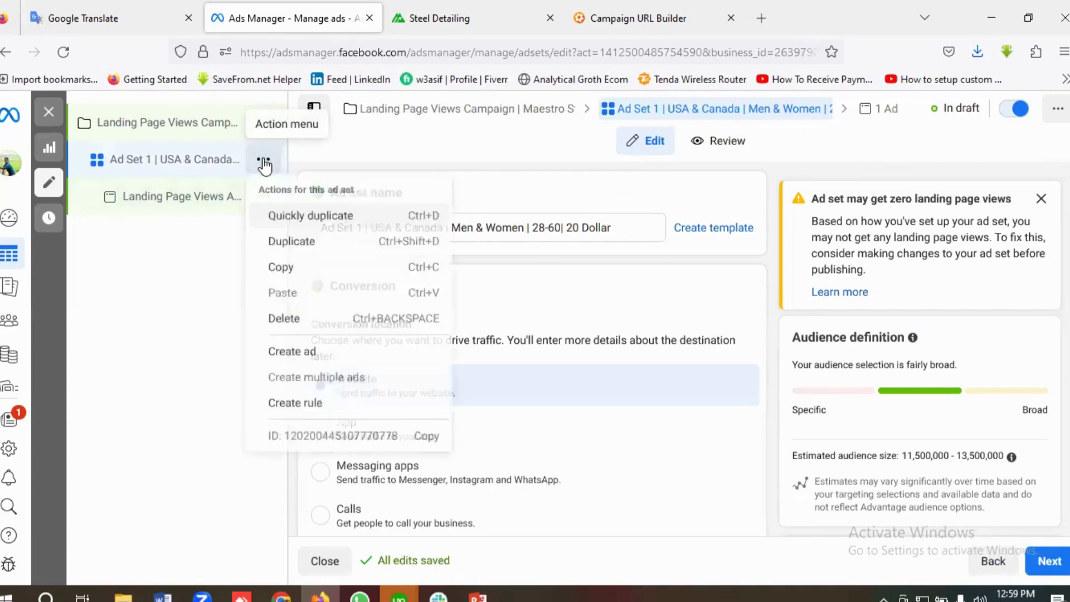
{"action": "left_click", "coordinate": [294, 218]}
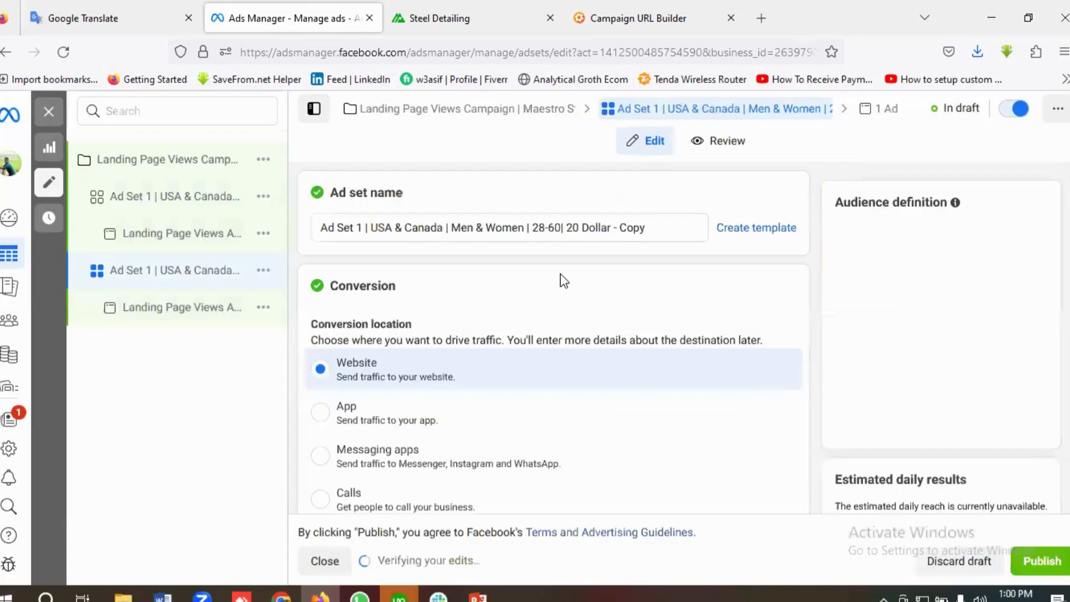
{"action": "left_click", "coordinate": [264, 198]}
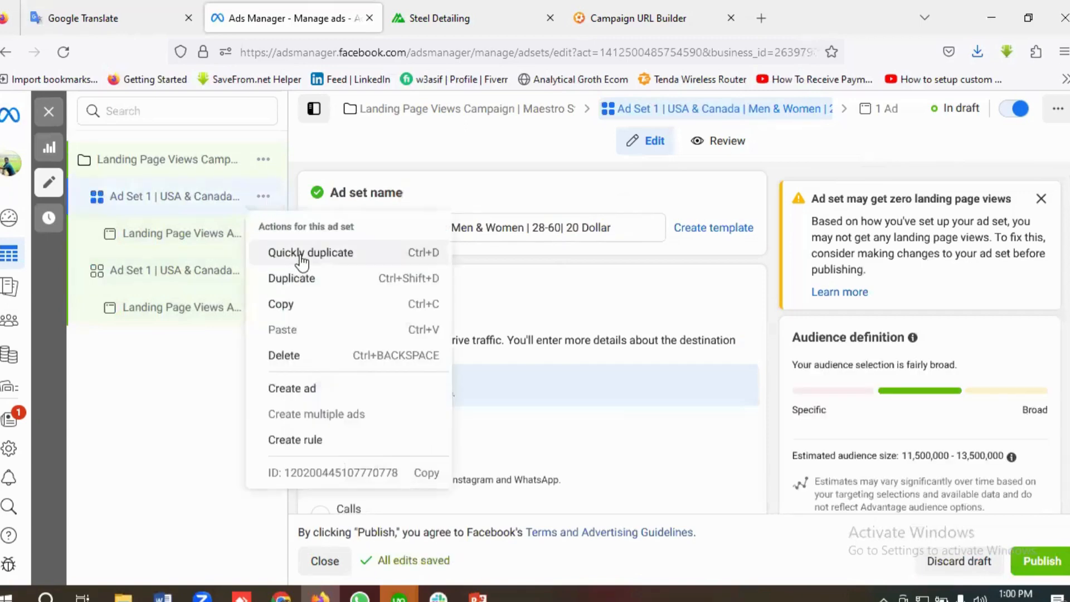
{"action": "left_click", "coordinate": [330, 257]}
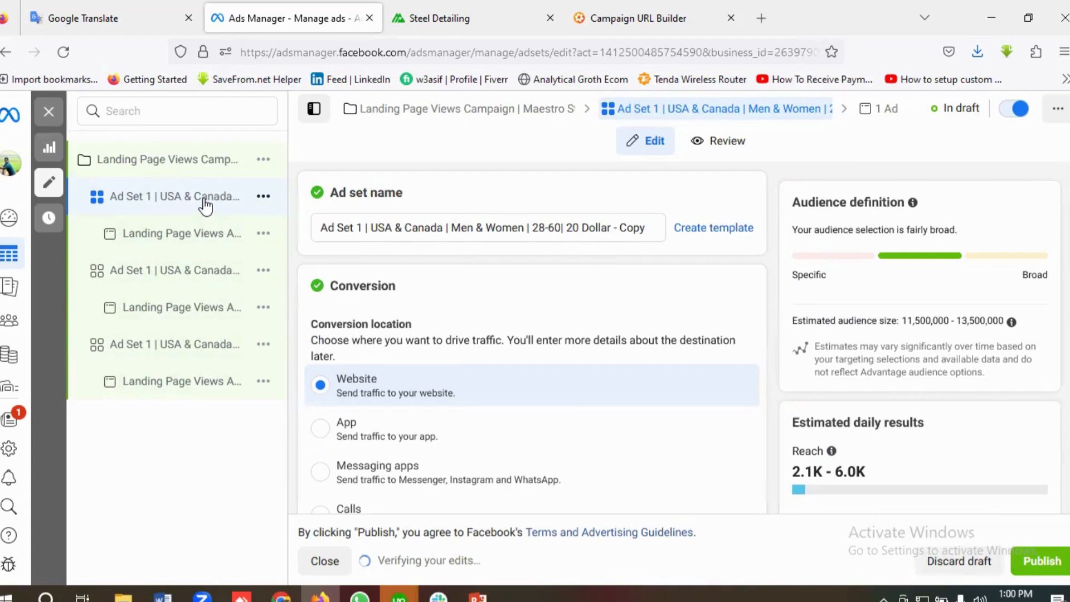
Step: Check the three ad sets and change the number in the first listed copy's name to "Ad Set 2"
{"action": "left_click", "coordinate": [186, 279]}
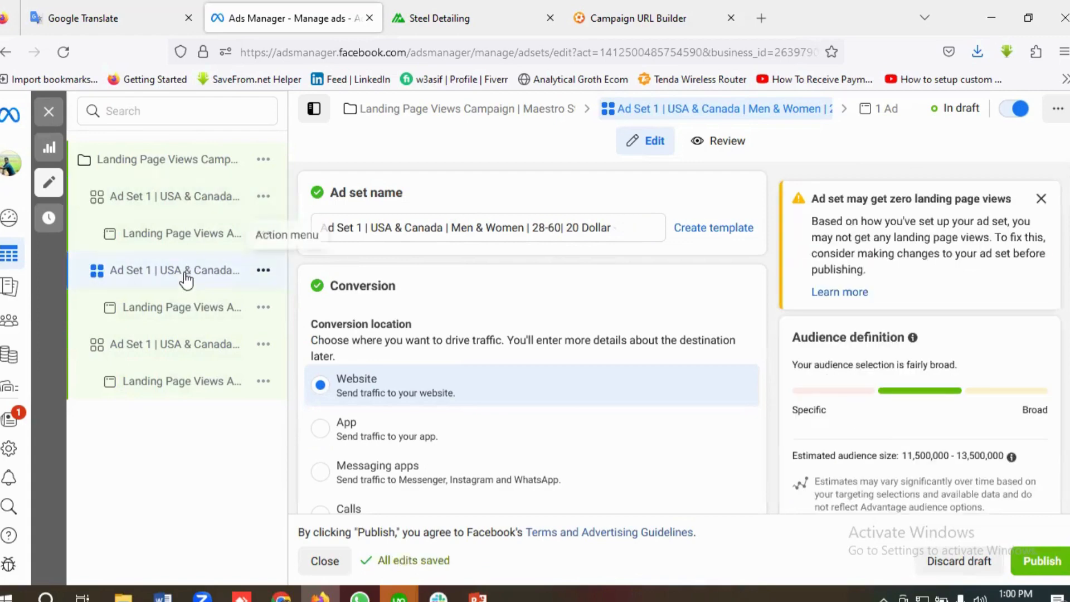
{"action": "left_click", "coordinate": [183, 351]}
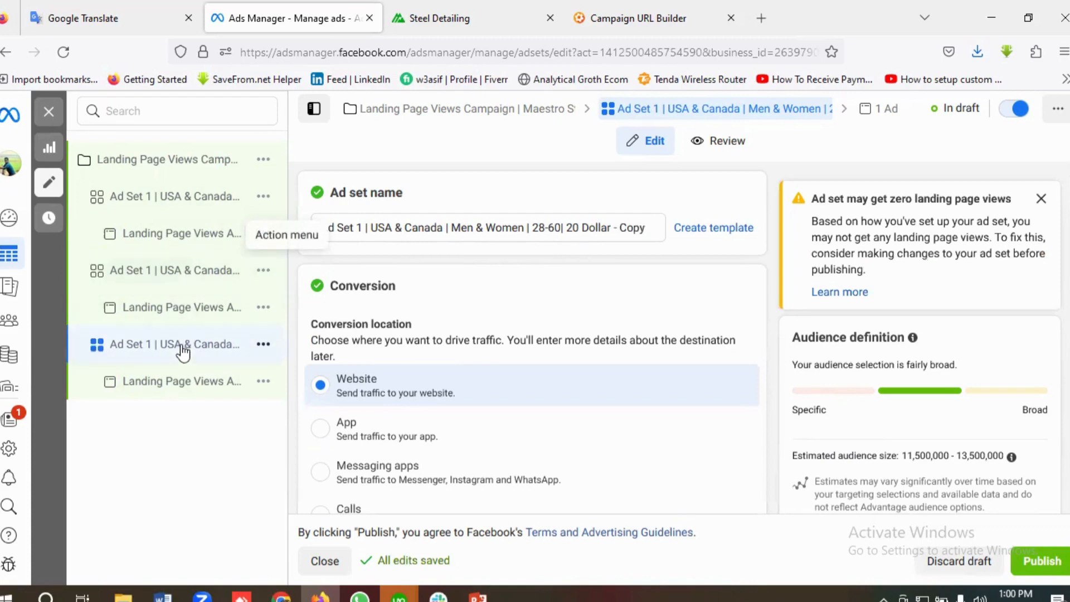
{"action": "left_click", "coordinate": [180, 202]}
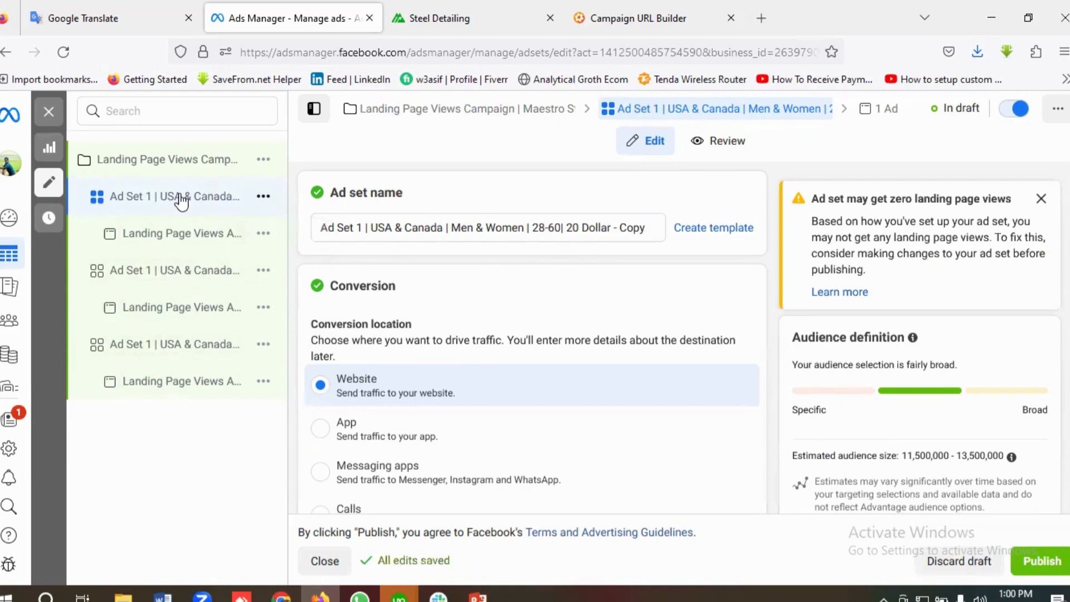
{"action": "left_click", "coordinate": [364, 228]}
{"action": "key", "text": "BackSpace"}
{"action": "type", "text": "2"}
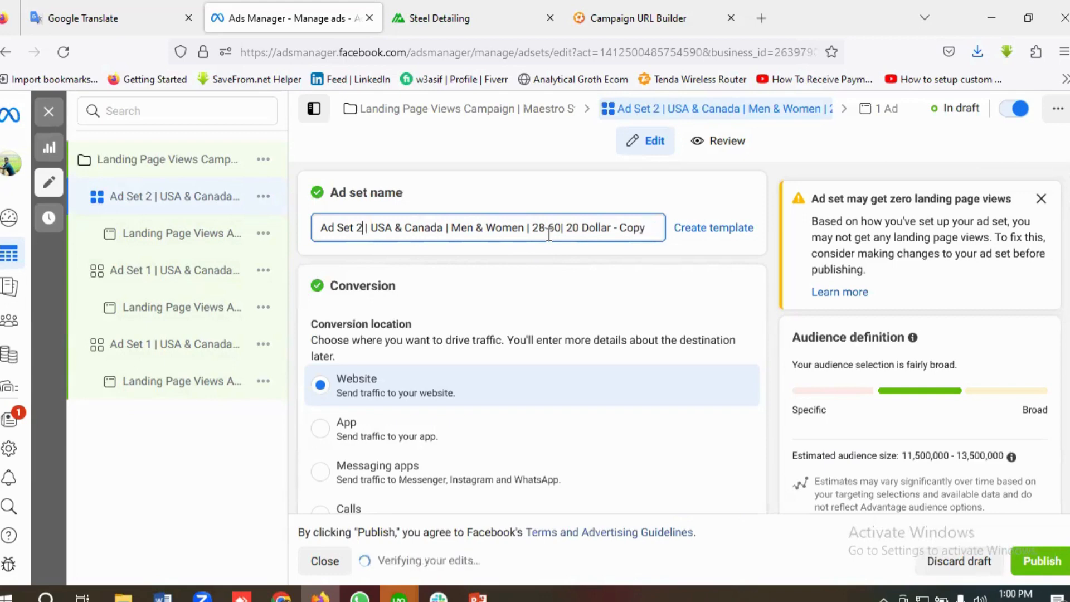
Step: Copy Ad Set 2's age range from the Google Translate brief and replace the age range in the Ads Manager ad set name with 33-55
{"action": "left_click", "coordinate": [119, 12]}
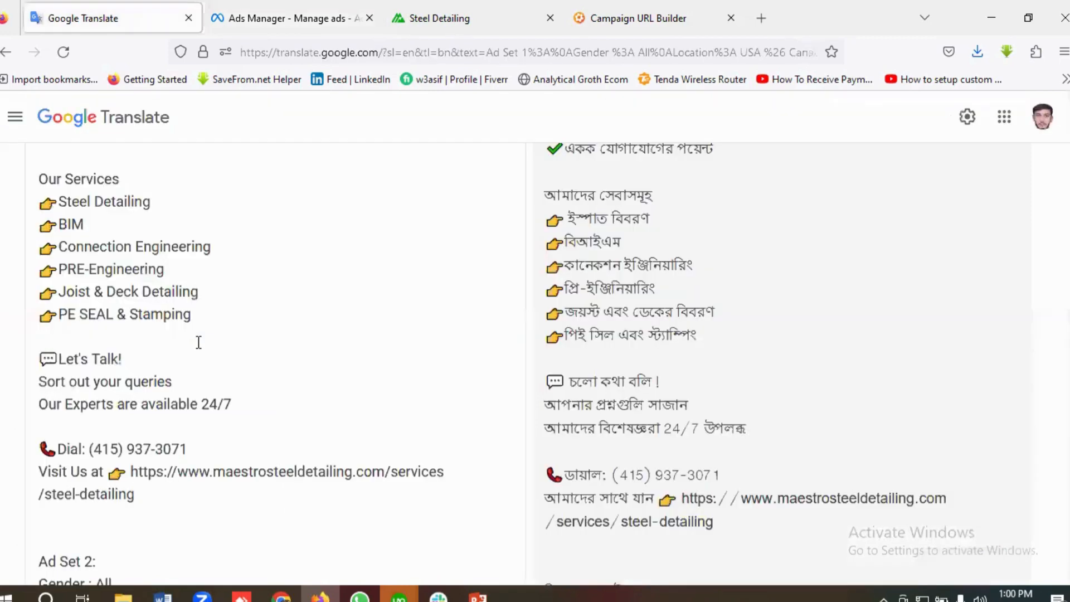
{"action": "scroll", "coordinate": [199, 342], "scroll_direction": "down", "scroll_amount": 7}
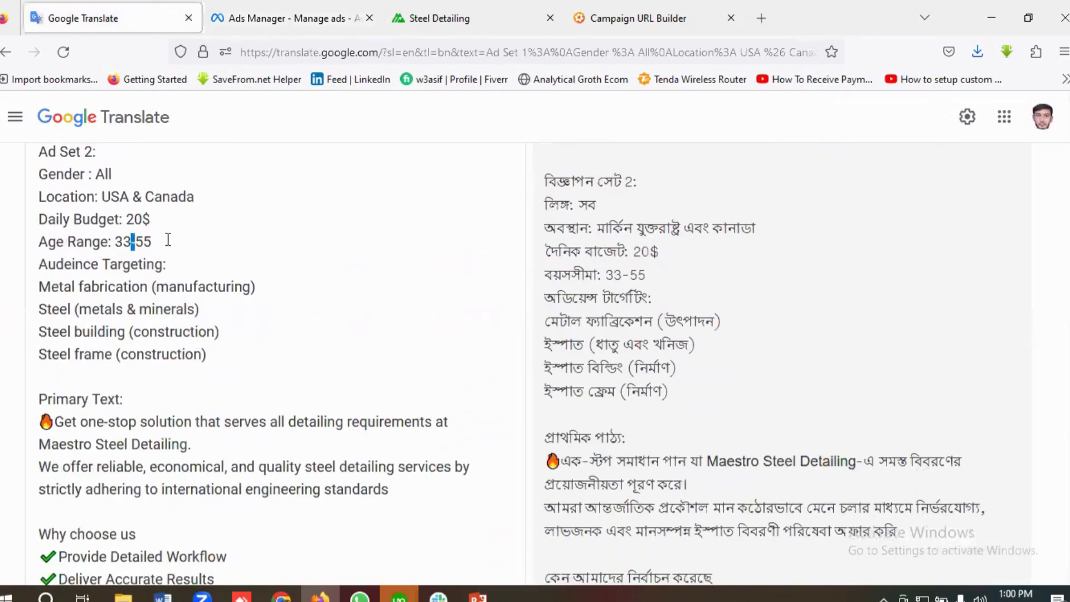
{"action": "left_click_drag", "start_coordinate": [153, 241], "coordinate": [111, 241]}
{"action": "right_click", "coordinate": [133, 241]}
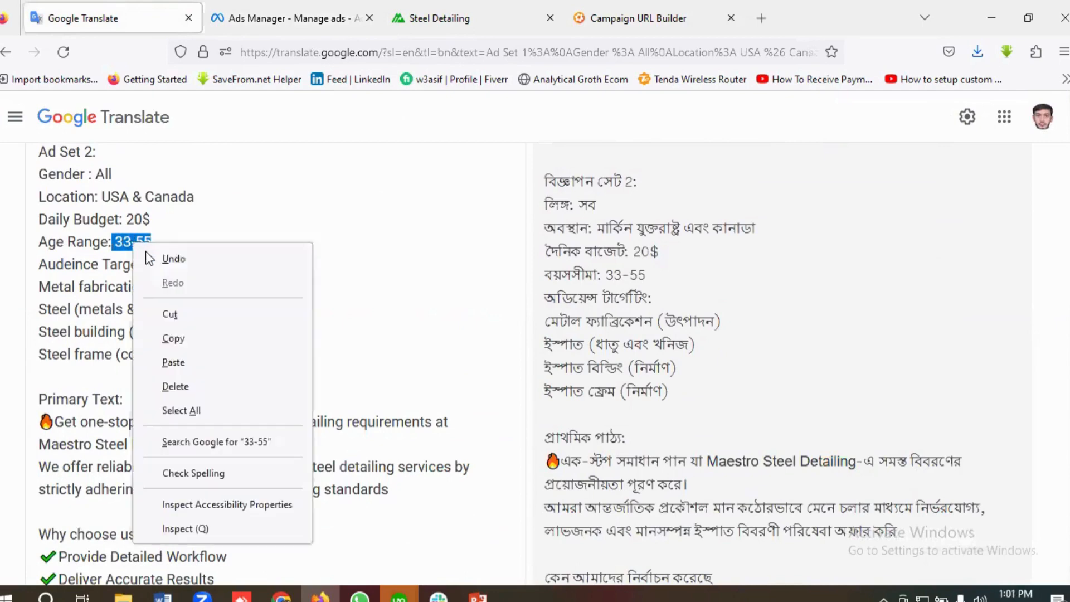
{"action": "left_click", "coordinate": [172, 338]}
{"action": "left_click", "coordinate": [282, 22]}
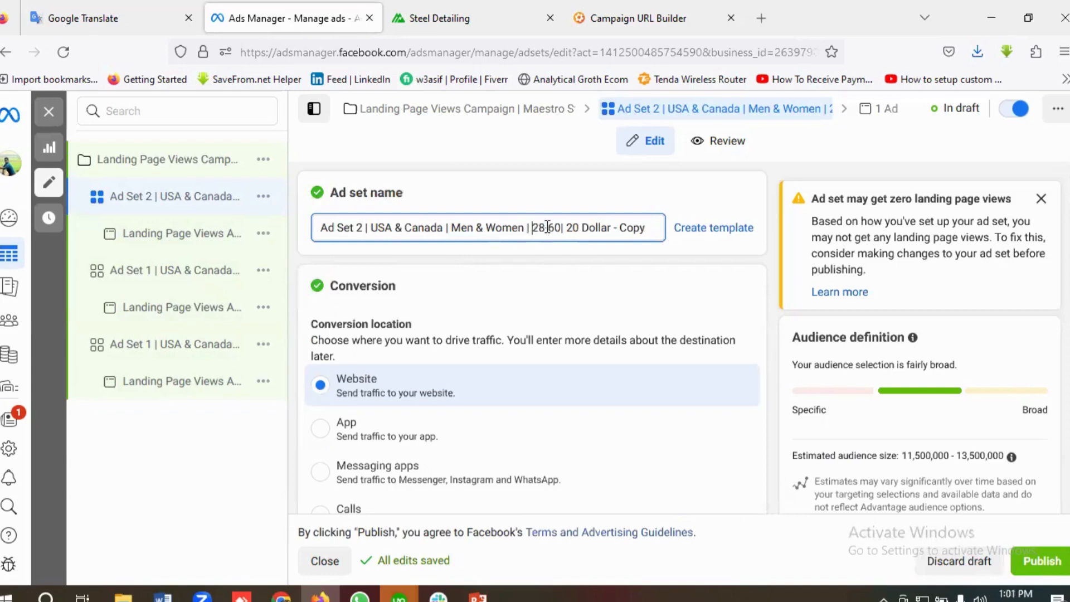
{"action": "left_click_drag", "start_coordinate": [532, 227], "coordinate": [560, 230]}
{"action": "type", "text": "33-55"}
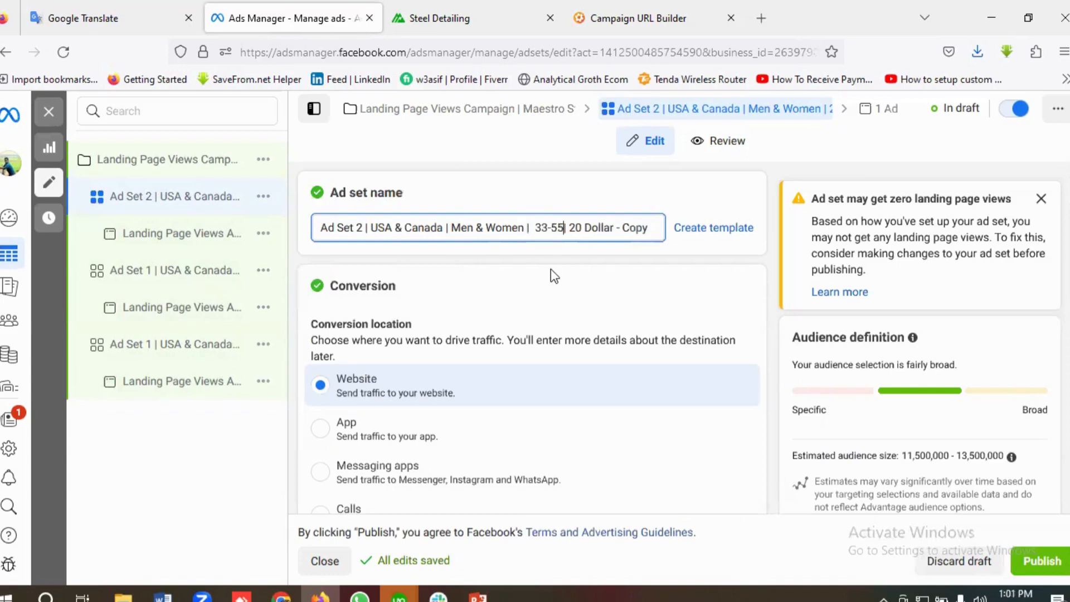
Step: Add a space after the age range and remove the "- Copy" suffix from Ad Set 2's name
{"action": "left_click", "coordinate": [596, 227]}
{"action": "key", "text": "Right"}
{"action": "key", "text": "Right"}
{"action": "key", "text": "Right"}
{"action": "key", "text": "Right"}
{"action": "key", "text": "Right"}
{"action": "key", "text": "Right"}
{"action": "key", "text": "Right"}
{"action": "key", "text": "Right"}
{"action": "key", "text": "Right"}
{"action": "key", "text": "Right"}
{"action": "key", "text": "Right"}
{"action": "key", "text": "Right"}
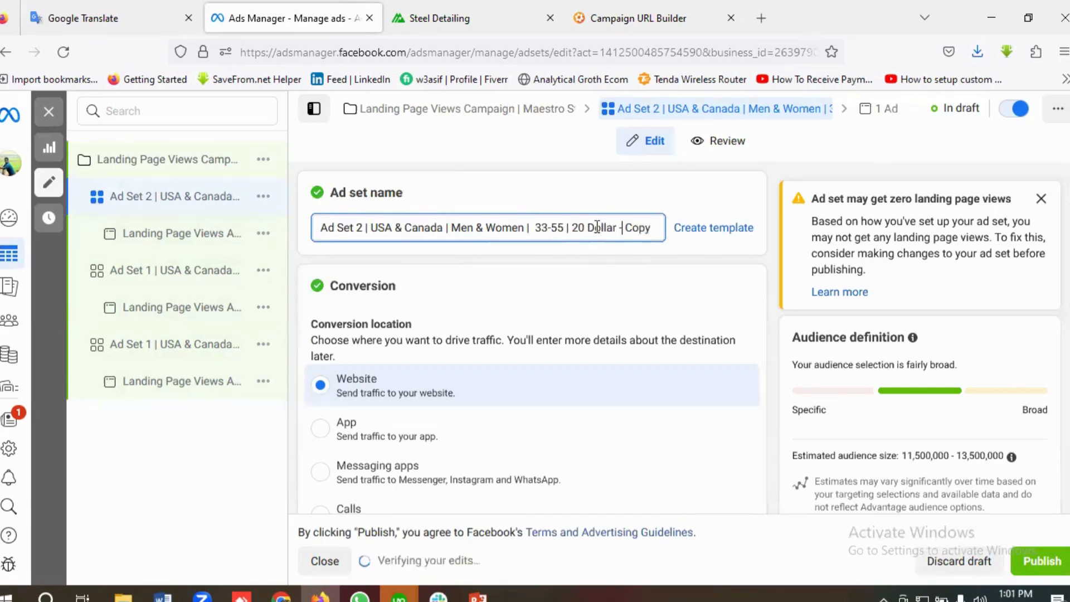
{"action": "key", "text": "BackSpace"}
{"action": "key", "text": "BackSpace"}
{"action": "key", "text": "BackSpace"}
{"action": "key", "text": "BackSpace"}
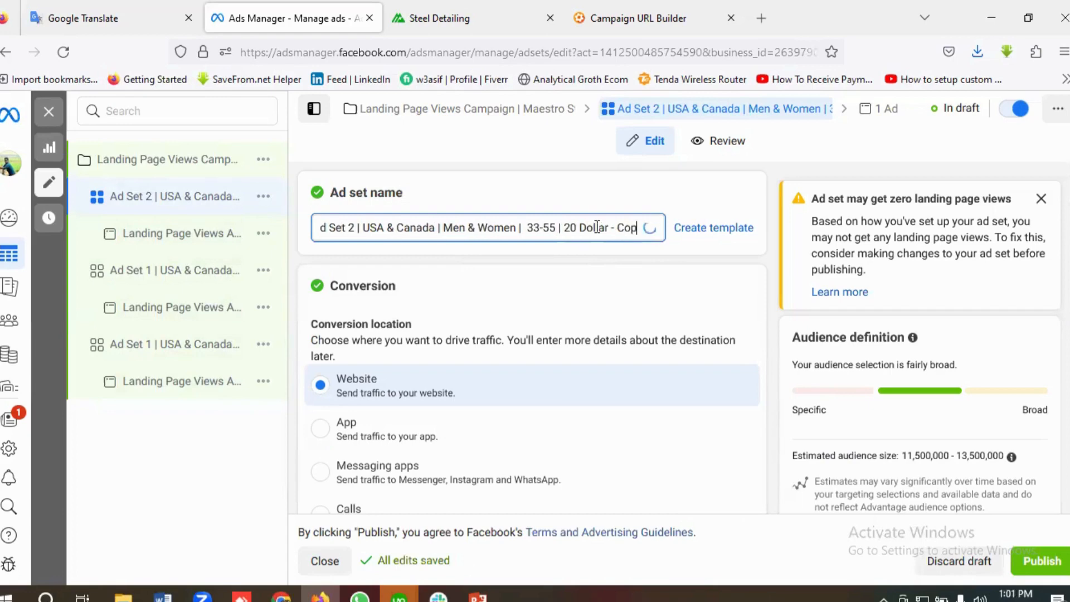
{"action": "key", "text": "BackSpace"}
{"action": "key", "text": "BackSpace"}
{"action": "key", "text": "BackSpace"}
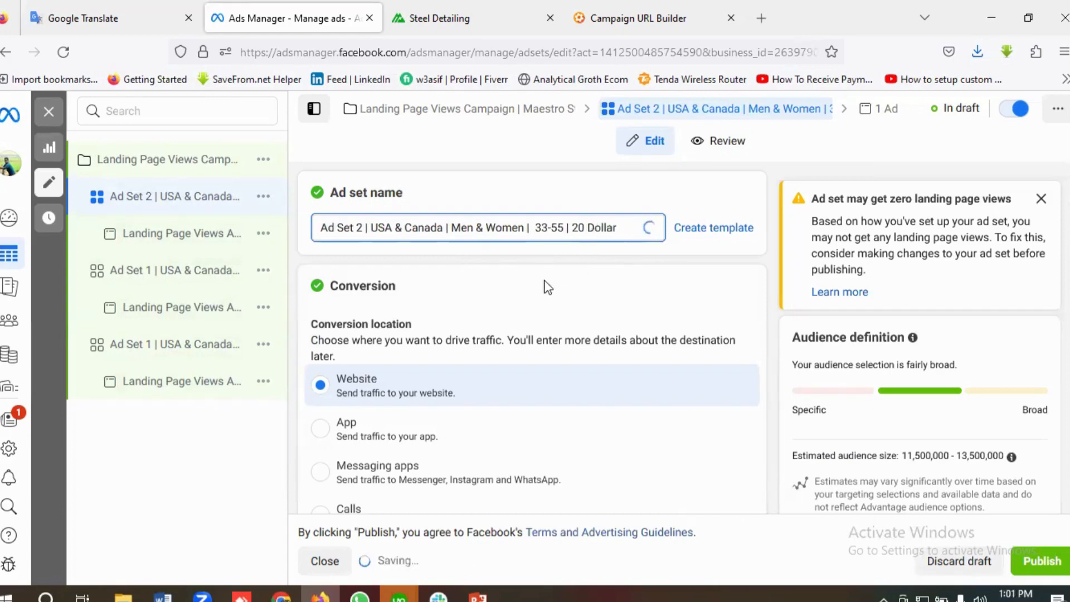
Step: Review Ad Set 2's performance goal, budget and schedule, and reset its start date to today
{"action": "scroll", "coordinate": [502, 315], "scroll_direction": "down", "scroll_amount": 3}
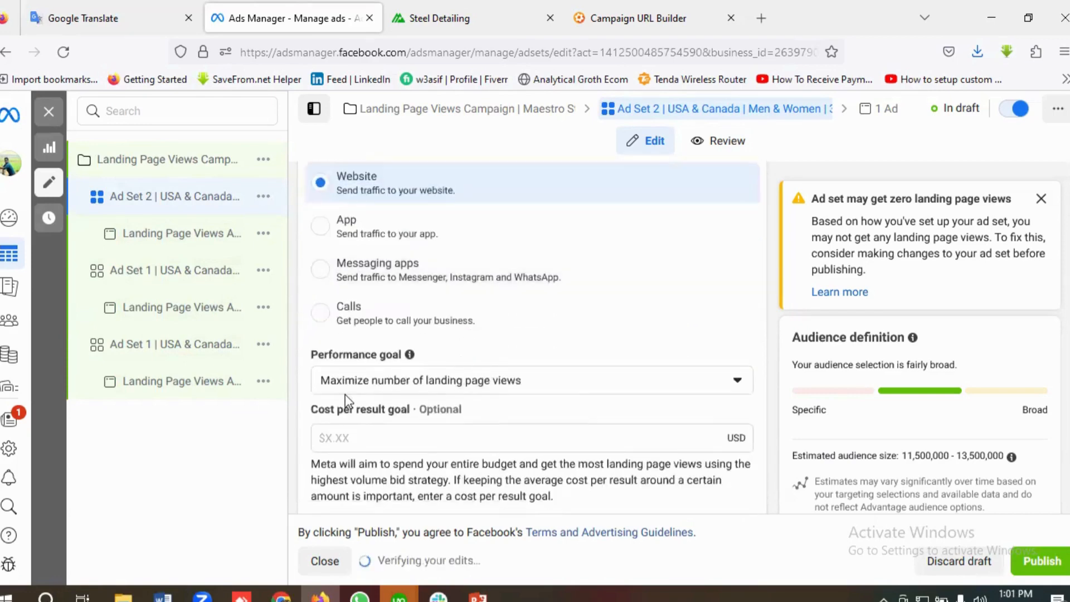
{"action": "scroll", "coordinate": [518, 349], "scroll_direction": "down", "scroll_amount": 2}
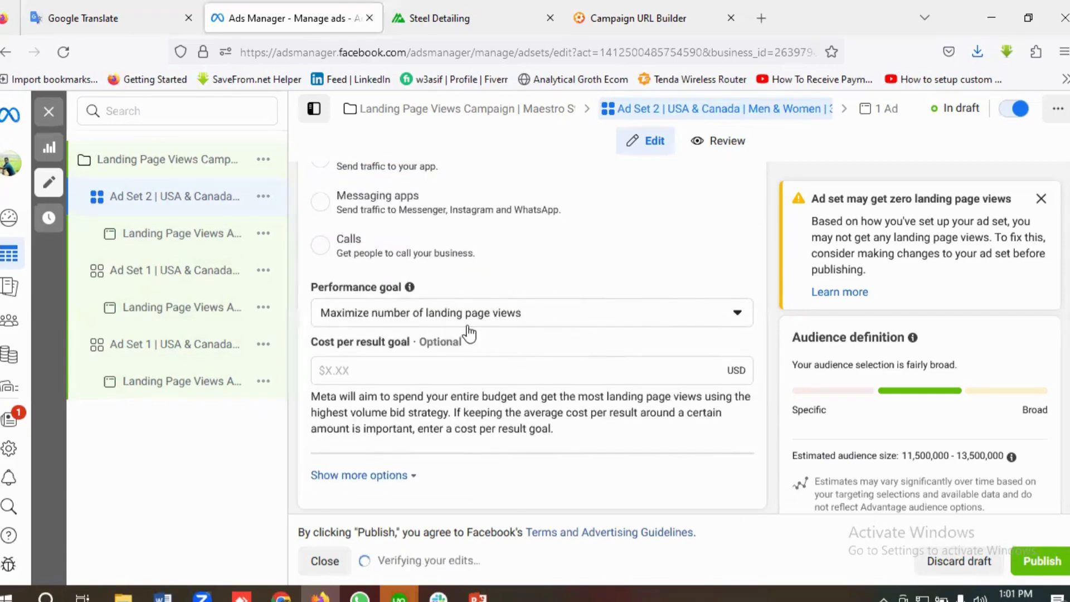
{"action": "scroll", "coordinate": [554, 333], "scroll_direction": "down", "scroll_amount": 6}
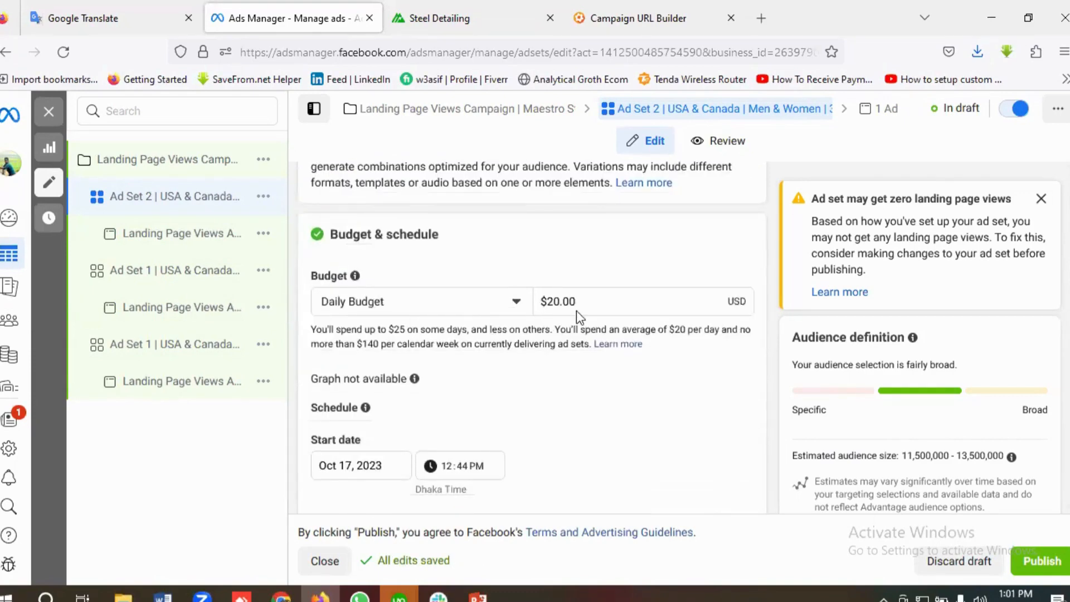
{"action": "scroll", "coordinate": [579, 314], "scroll_direction": "down", "scroll_amount": 3}
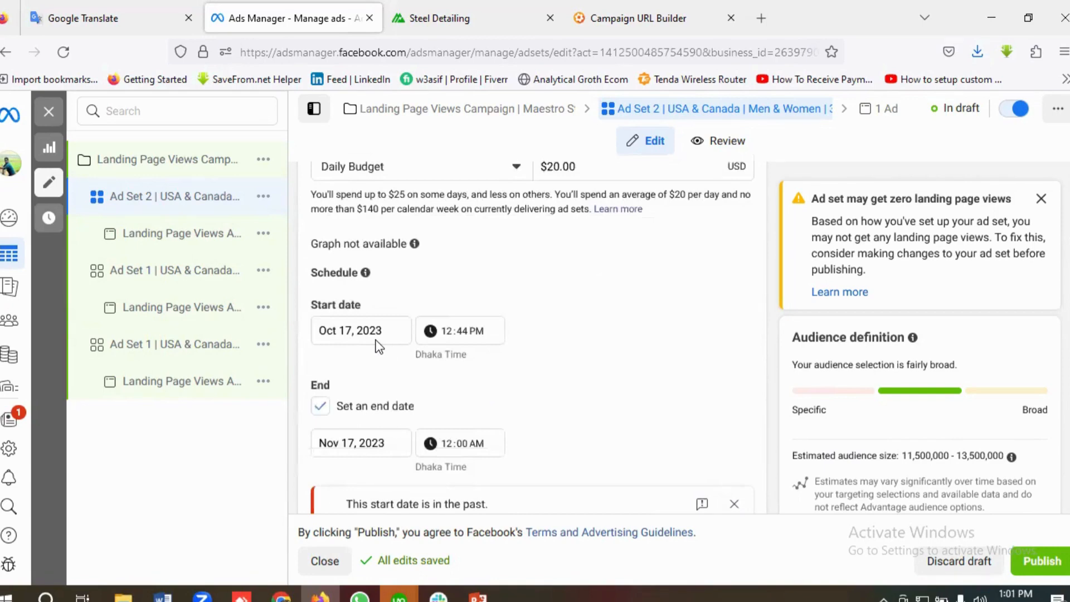
{"action": "scroll", "coordinate": [379, 346], "scroll_direction": "down", "scroll_amount": 3}
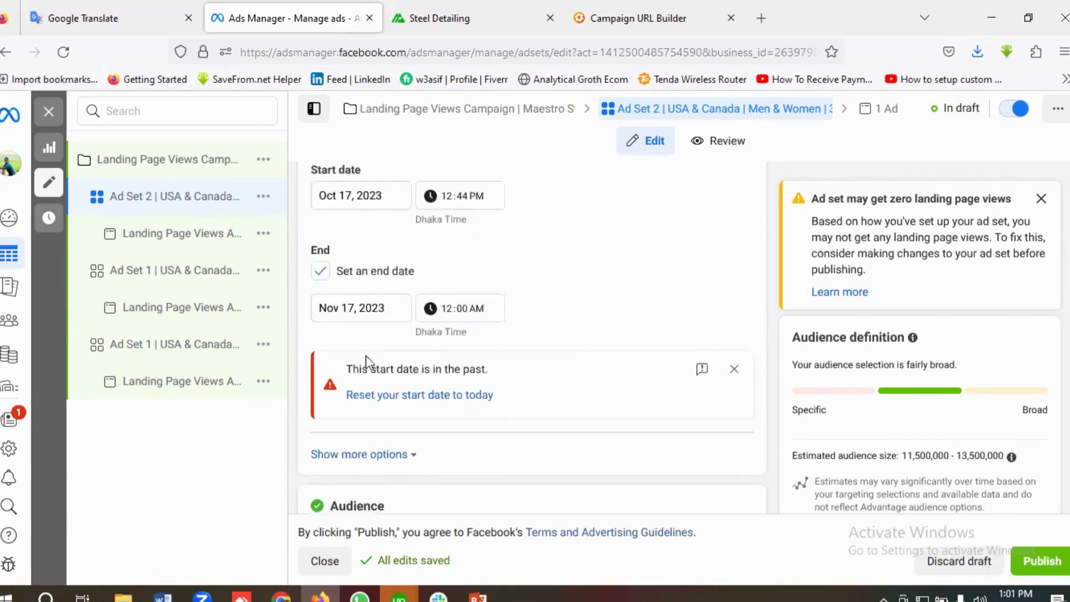
{"action": "left_click", "coordinate": [381, 395]}
Step: Set Ad Set 2's audience age range to a minimum of 33 and a maximum of 55
{"action": "scroll", "coordinate": [441, 369], "scroll_direction": "down", "scroll_amount": 2}
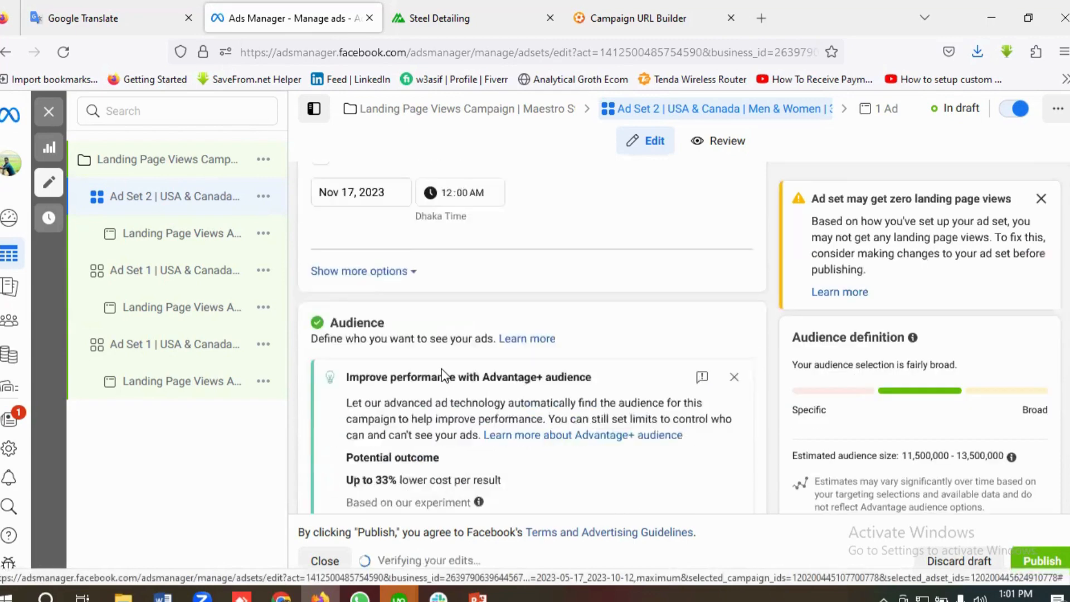
{"action": "scroll", "coordinate": [441, 369], "scroll_direction": "down", "scroll_amount": 5}
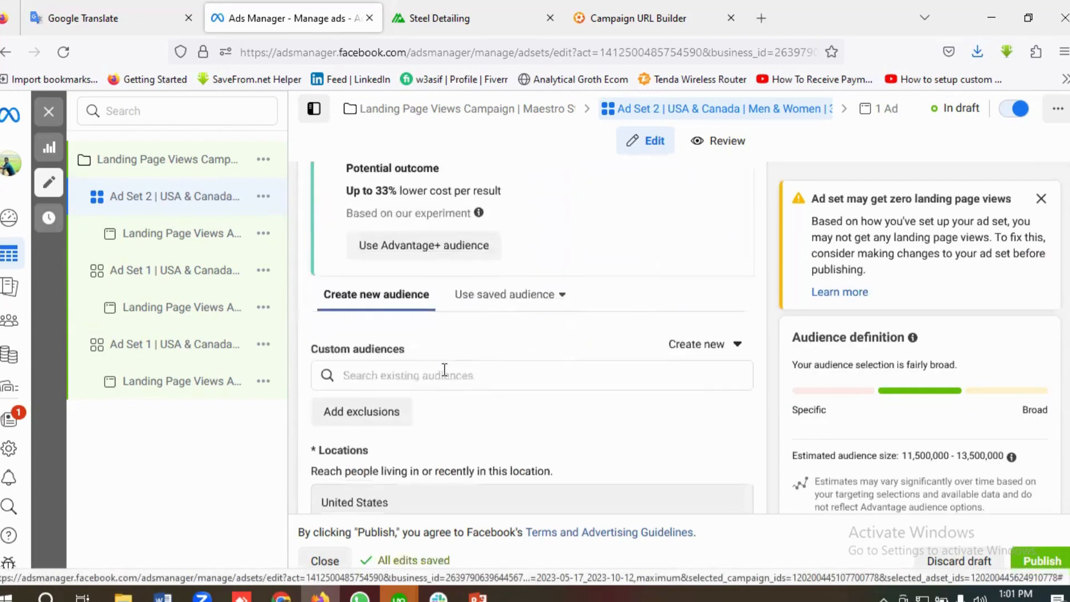
{"action": "scroll", "coordinate": [444, 369], "scroll_direction": "down", "scroll_amount": 3}
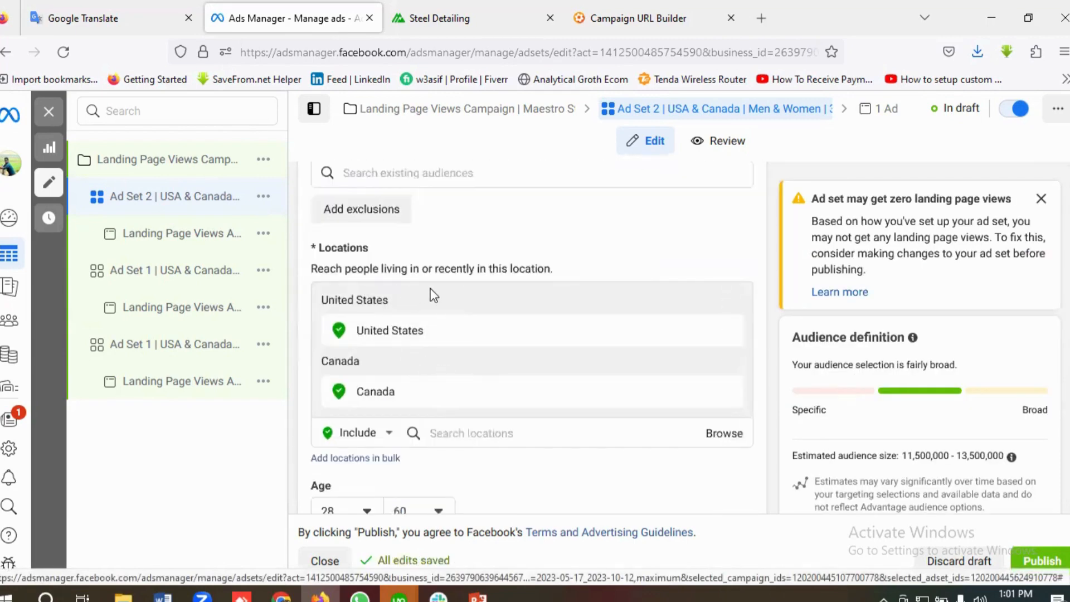
{"action": "scroll", "coordinate": [463, 347], "scroll_direction": "down", "scroll_amount": 2}
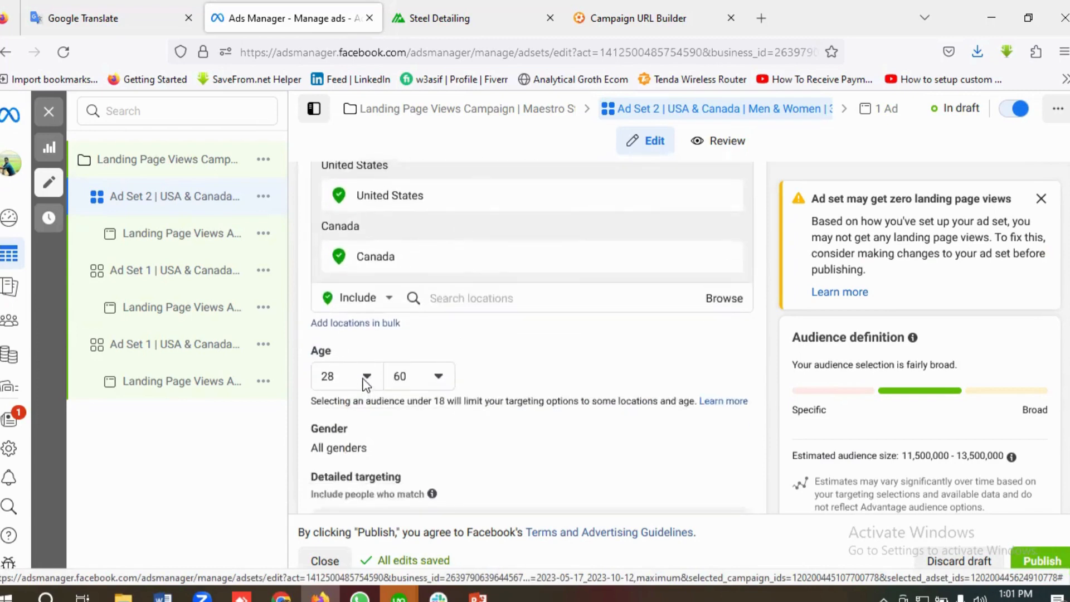
{"action": "left_click", "coordinate": [365, 383]}
{"action": "scroll", "coordinate": [396, 295], "scroll_direction": "down", "scroll_amount": 3}
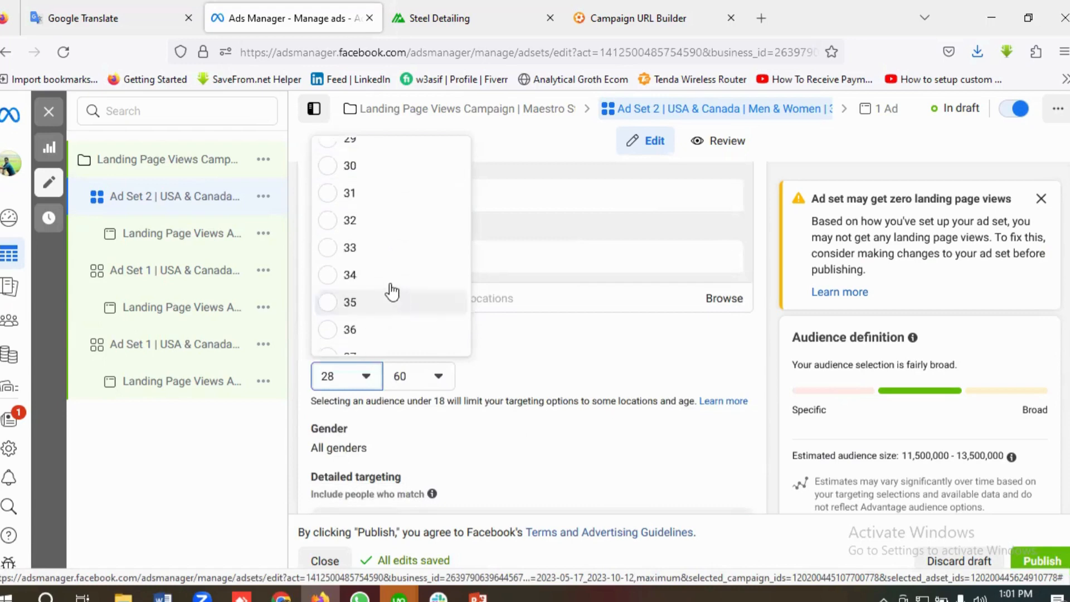
{"action": "left_click", "coordinate": [351, 248]}
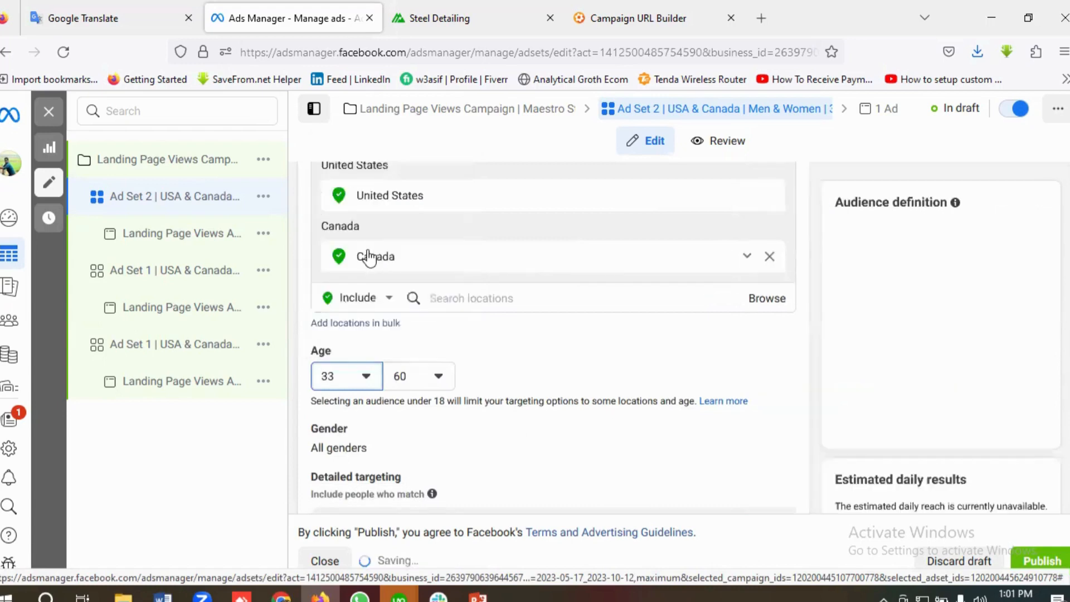
{"action": "left_click", "coordinate": [417, 386]}
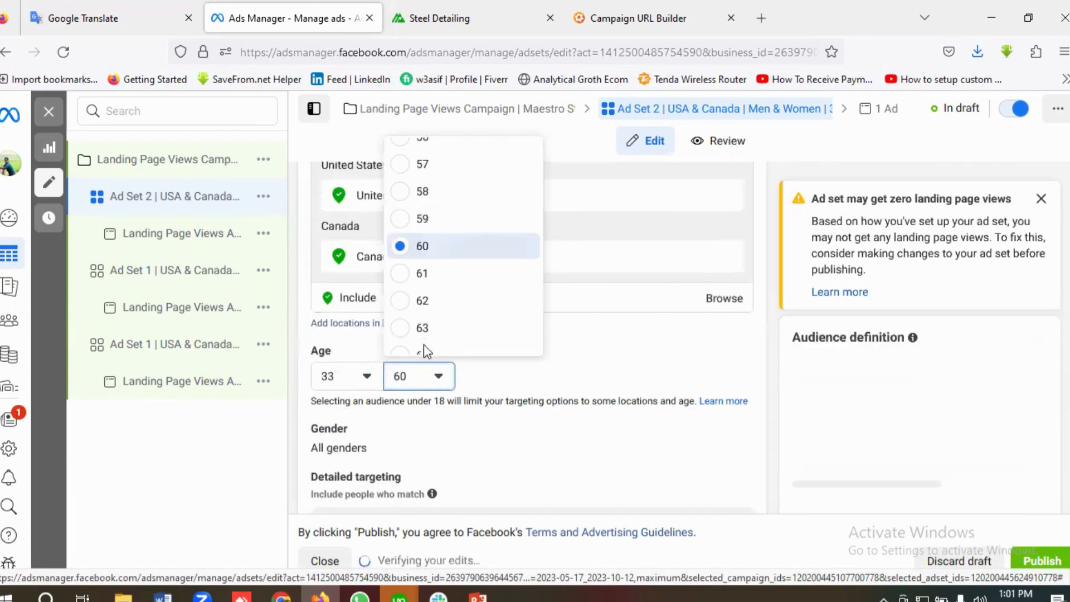
{"action": "scroll", "coordinate": [429, 267], "scroll_direction": "up", "scroll_amount": 2}
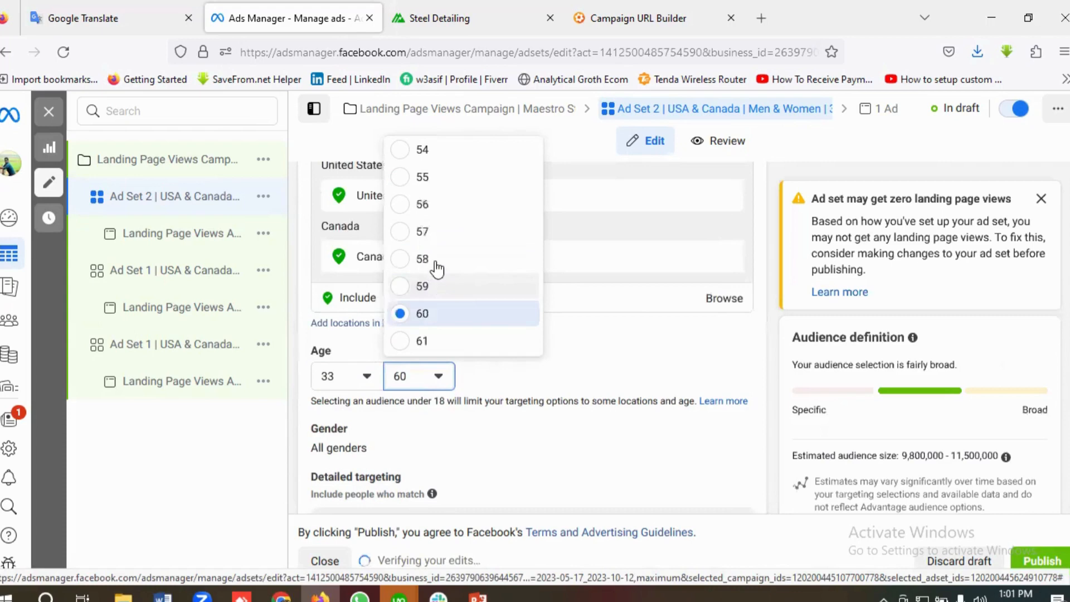
{"action": "left_click", "coordinate": [423, 177]}
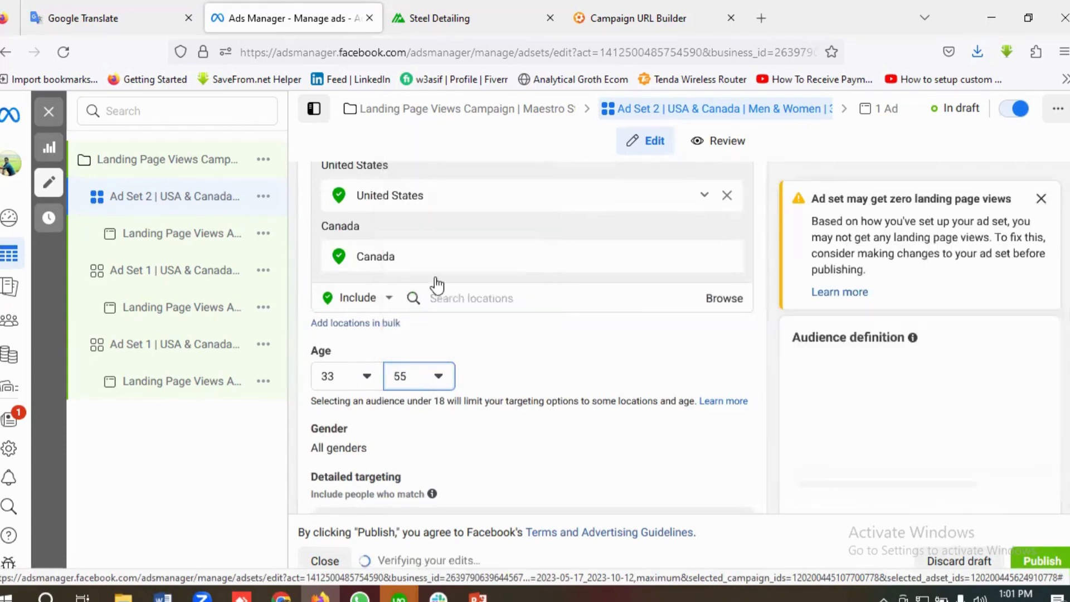
Step: Check Ad Set 2's gender, detailed targeting, languages and placement settings
{"action": "scroll", "coordinate": [490, 352], "scroll_direction": "down", "scroll_amount": 1}
{"action": "scroll", "coordinate": [490, 352], "scroll_direction": "down", "scroll_amount": 7}
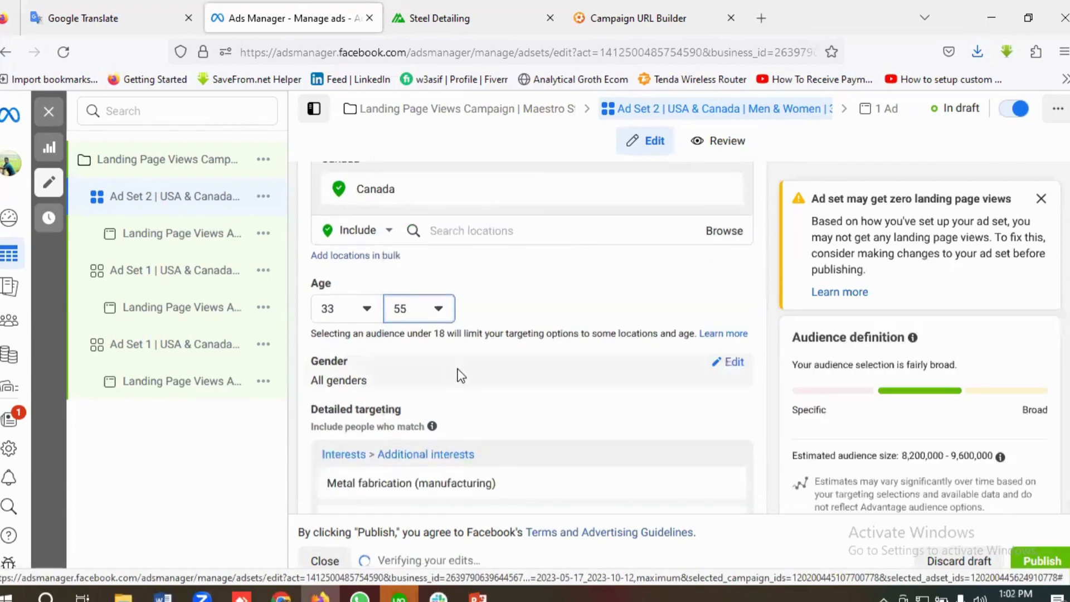
{"action": "scroll", "coordinate": [480, 389], "scroll_direction": "down", "scroll_amount": 8}
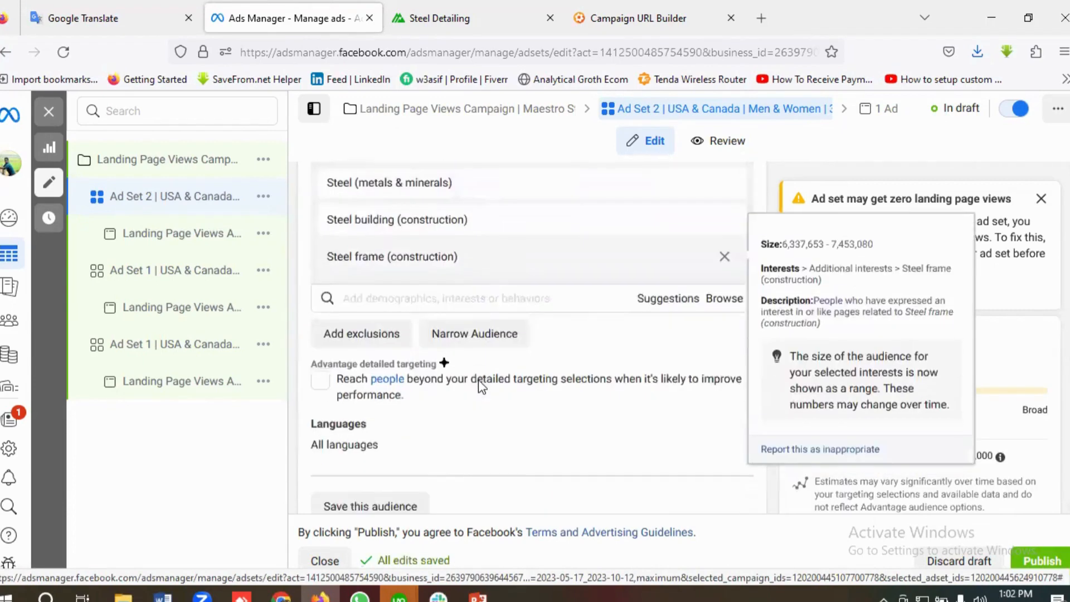
{"action": "scroll", "coordinate": [482, 389], "scroll_direction": "down", "scroll_amount": 5}
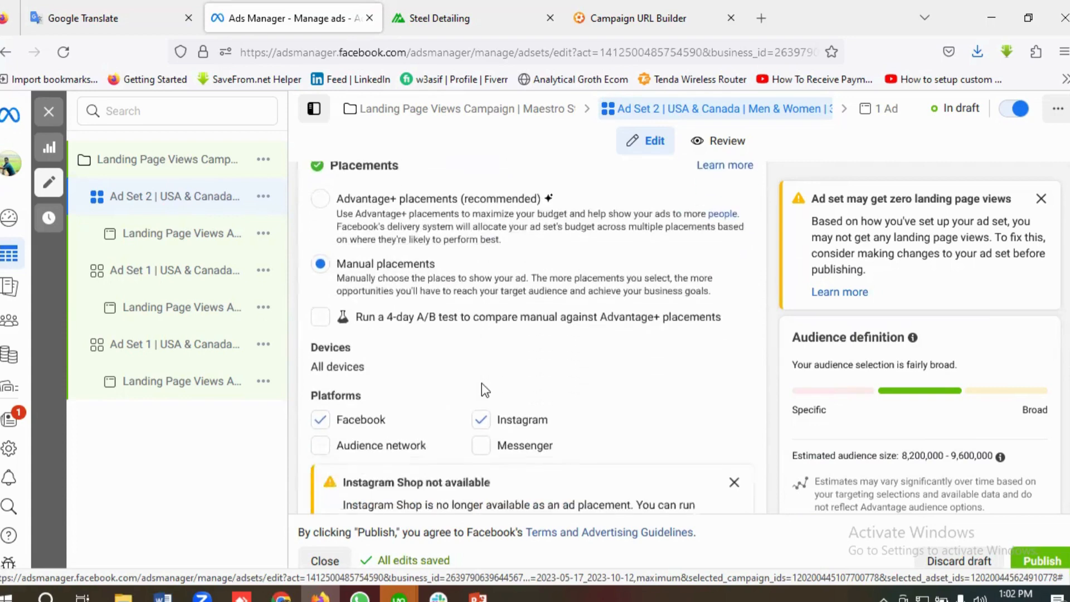
{"action": "scroll", "coordinate": [482, 390], "scroll_direction": "down", "scroll_amount": 4}
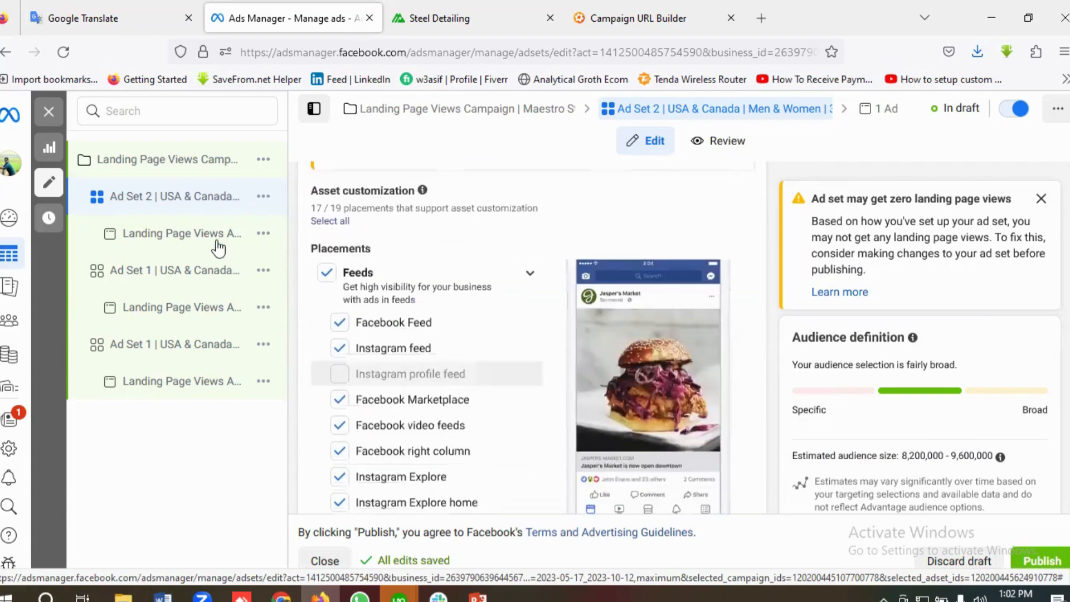
Step: Open the ad under Ad Set 2 and review its media, primary text, headlines, call to action and website destination
{"action": "left_click", "coordinate": [199, 237]}
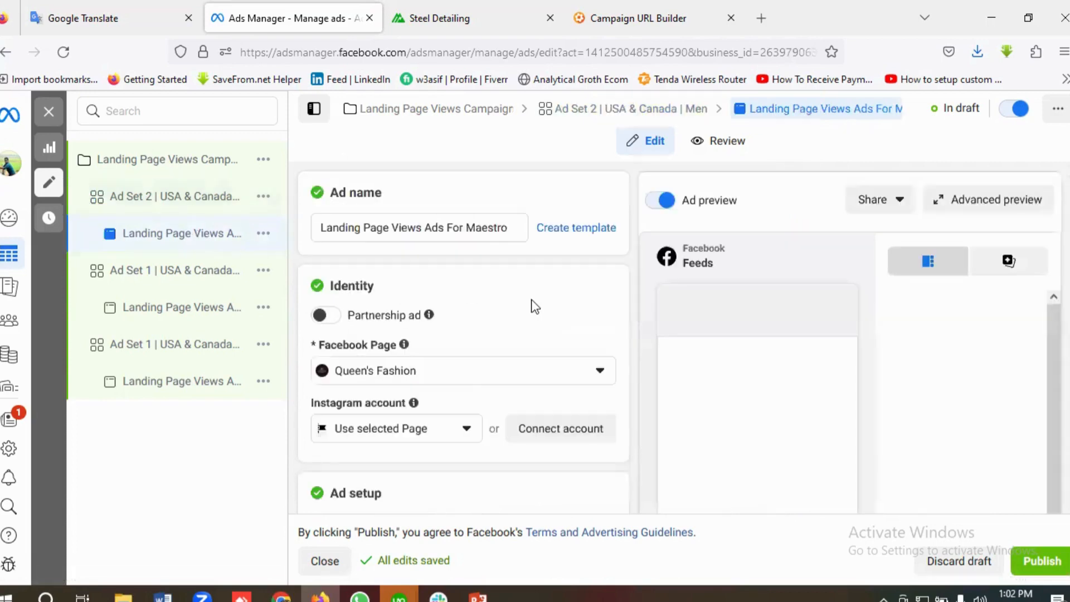
{"action": "scroll", "coordinate": [524, 312], "scroll_direction": "down", "scroll_amount": 5}
{"action": "scroll", "coordinate": [522, 339], "scroll_direction": "down", "scroll_amount": 10}
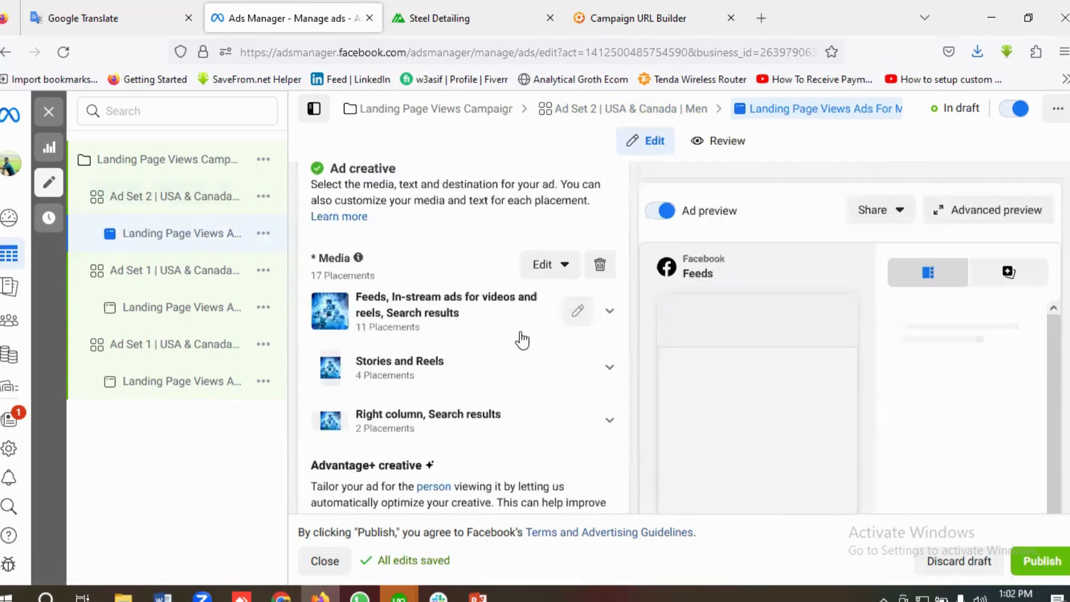
{"action": "scroll", "coordinate": [521, 337], "scroll_direction": "down", "scroll_amount": 4}
{"action": "scroll", "coordinate": [522, 338], "scroll_direction": "down", "scroll_amount": 5}
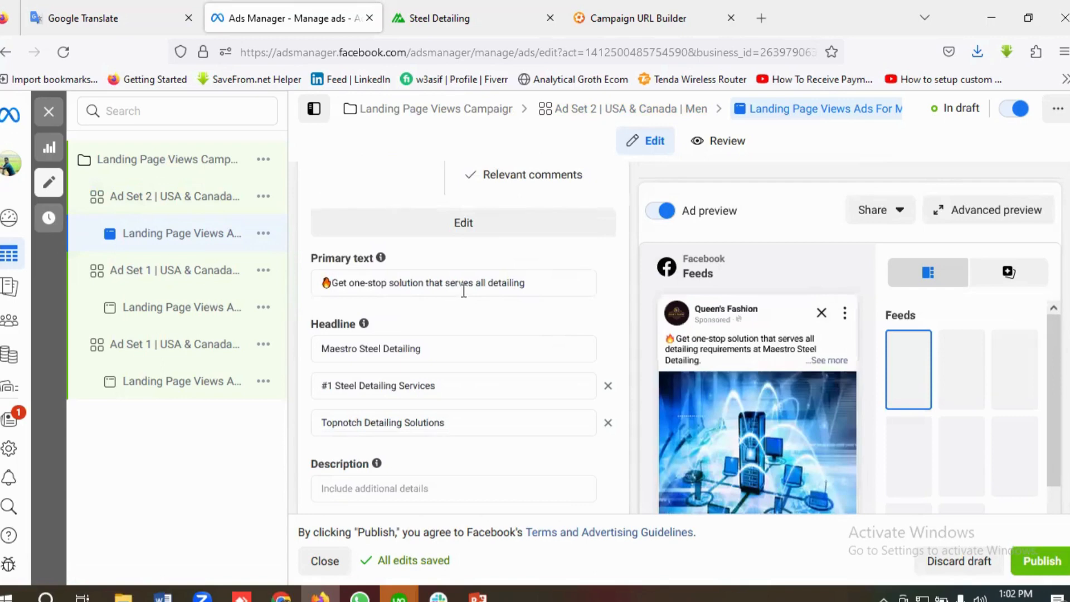
{"action": "scroll", "coordinate": [468, 294], "scroll_direction": "down", "scroll_amount": 5}
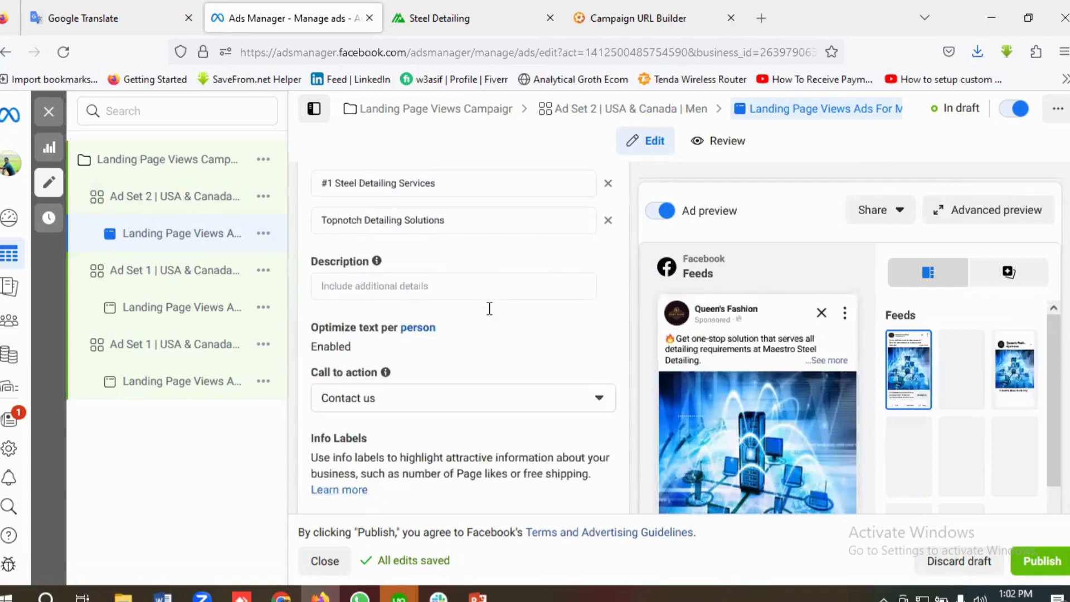
{"action": "scroll", "coordinate": [493, 322], "scroll_direction": "down", "scroll_amount": 8}
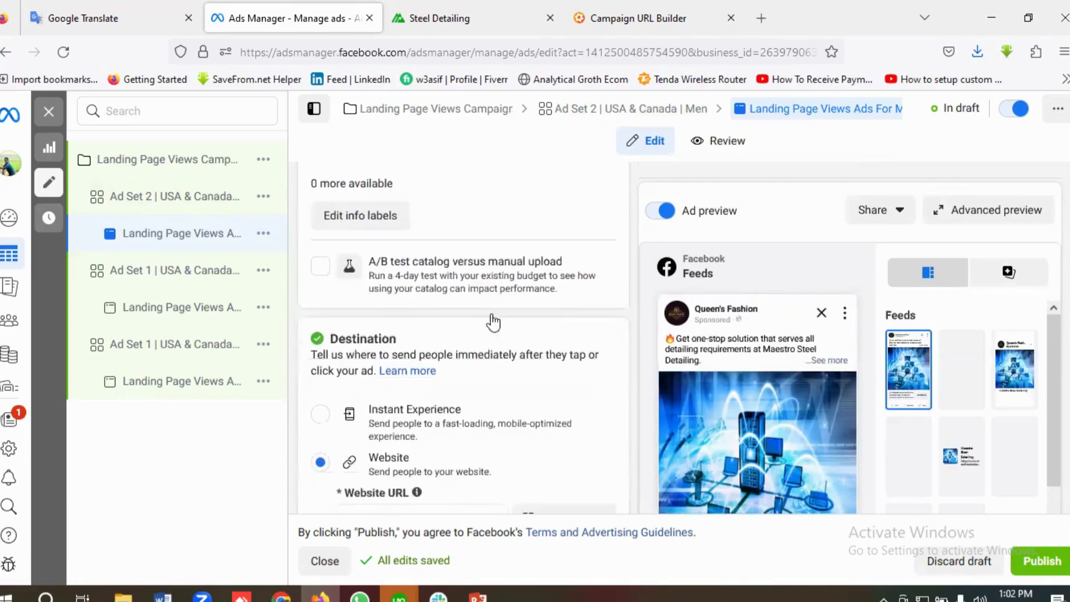
{"action": "scroll", "coordinate": [493, 321], "scroll_direction": "down", "scroll_amount": 2}
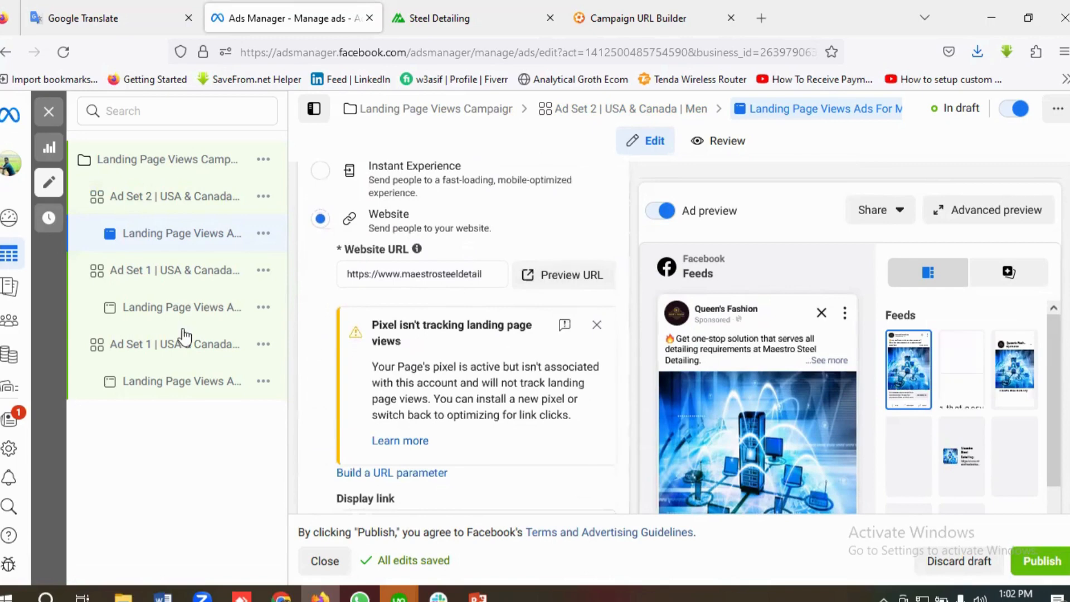
Step: Open the last listed ad set copy and change the number in its name to "Ad Set 3"
{"action": "left_click", "coordinate": [148, 354]}
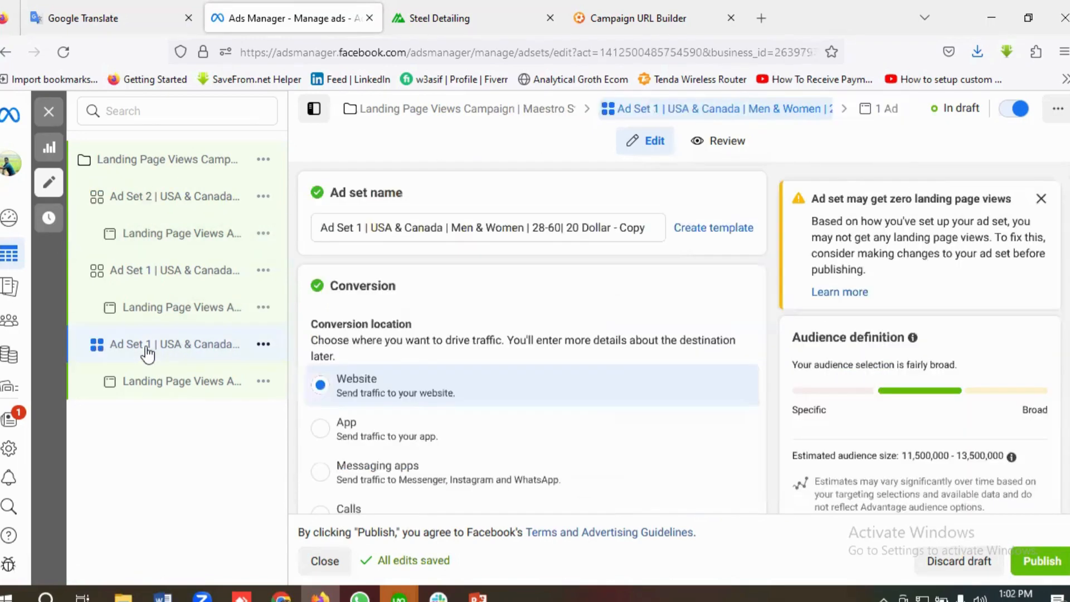
{"action": "left_click", "coordinate": [364, 225]}
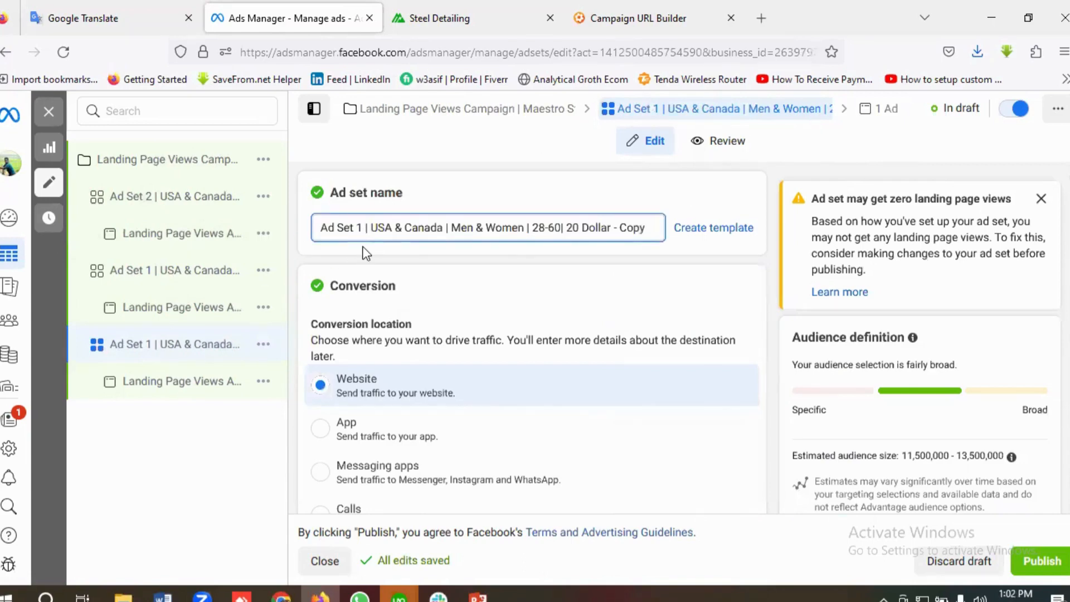
{"action": "key", "text": "BackSpace"}
{"action": "type", "text": "3"}
Step: Switch to the Google Translate brief and check Ad Set 3's location, daily budget, age range and audience targeting
{"action": "left_click", "coordinate": [114, 17]}
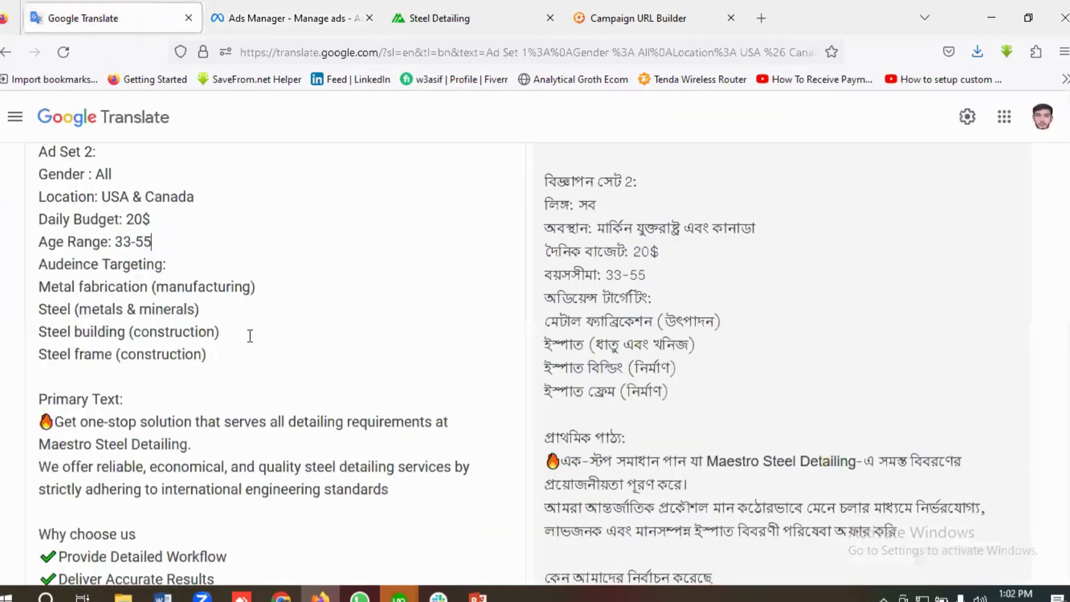
{"action": "scroll", "coordinate": [257, 362], "scroll_direction": "down", "scroll_amount": 3}
{"action": "scroll", "coordinate": [259, 390], "scroll_direction": "down", "scroll_amount": 20}
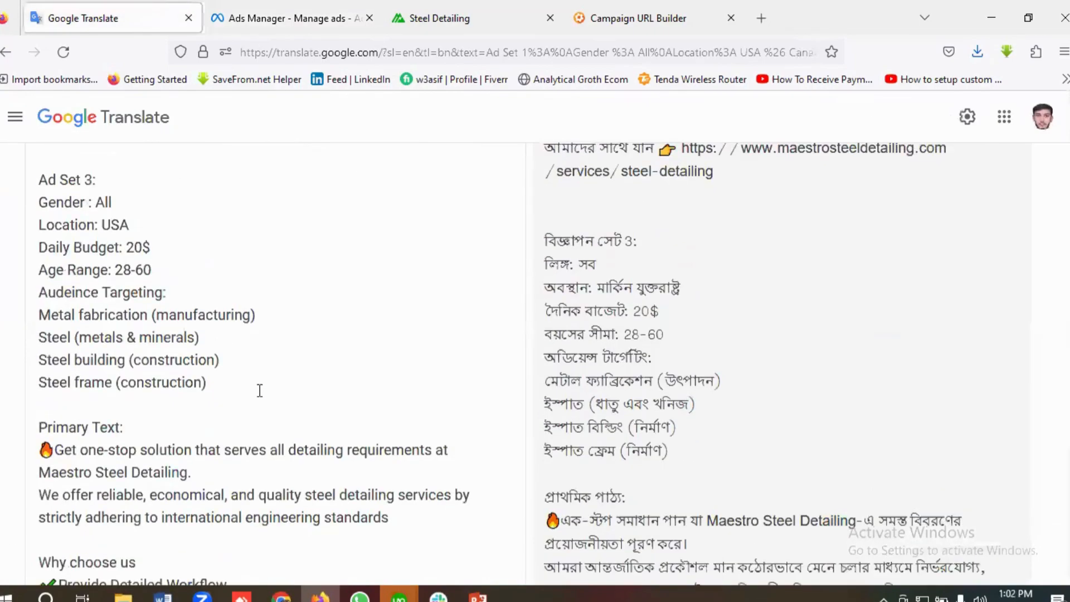
{"action": "scroll", "coordinate": [258, 389], "scroll_direction": "down", "scroll_amount": 3}
{"action": "scroll", "coordinate": [258, 389], "scroll_direction": "up", "scroll_amount": 12}
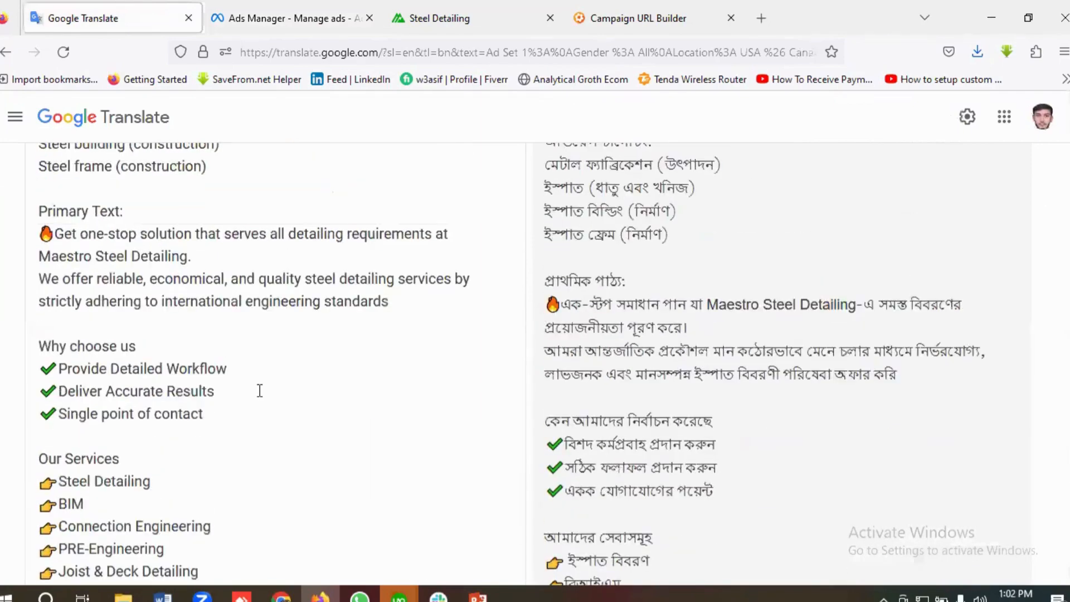
{"action": "scroll", "coordinate": [259, 389], "scroll_direction": "up", "scroll_amount": 3}
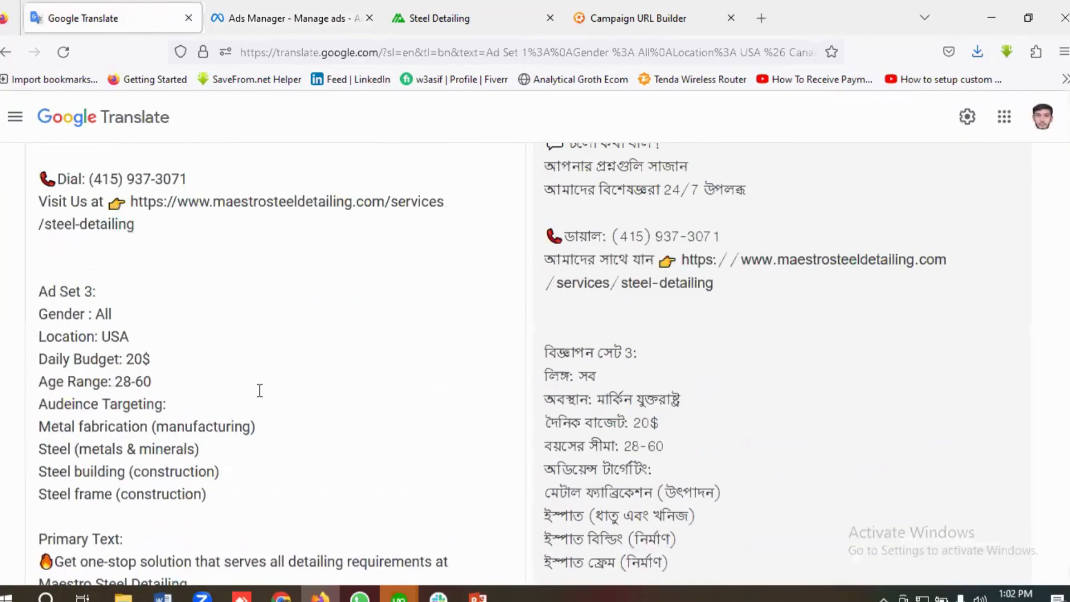
{"action": "left_click_drag", "start_coordinate": [144, 339], "coordinate": [37, 337]}
{"action": "left_click", "coordinate": [150, 333]}
Step: Return to Ads Manager and remove "& Canada" and the "- Copy" suffix from Ad Set 3's name
{"action": "left_click", "coordinate": [251, 14]}
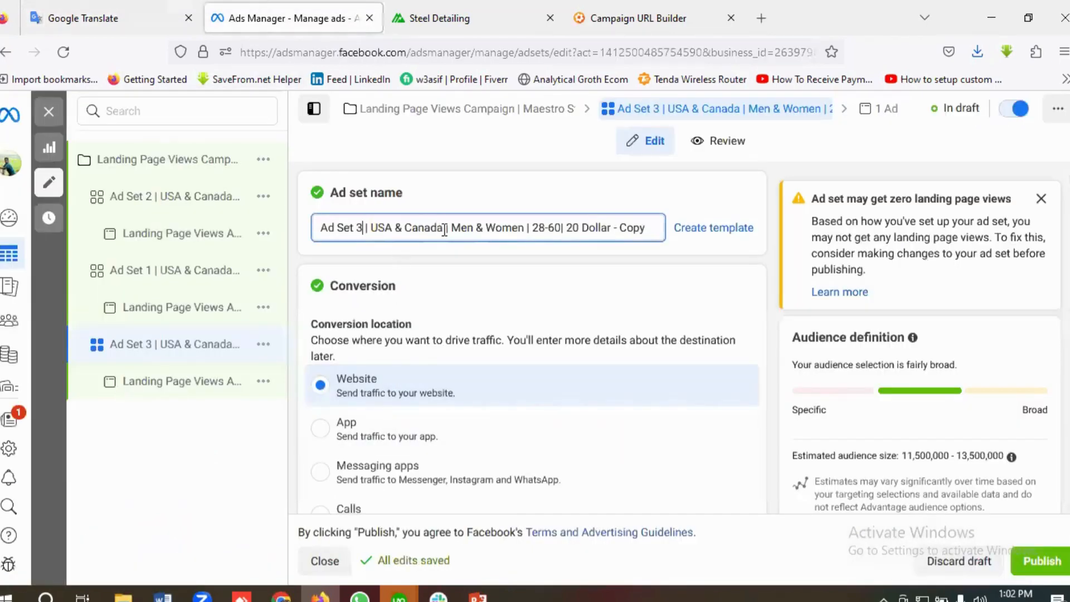
{"action": "key", "text": "BackSpace"}
{"action": "key", "text": "BackSpace"}
{"action": "key", "text": "BackSpace"}
{"action": "key", "text": "BackSpace"}
{"action": "key", "text": "BackSpace"}
{"action": "key", "text": "BackSpace"}
{"action": "key", "text": "BackSpace"}
{"action": "key", "text": "BackSpace"}
{"action": "key", "text": "BackSpace"}
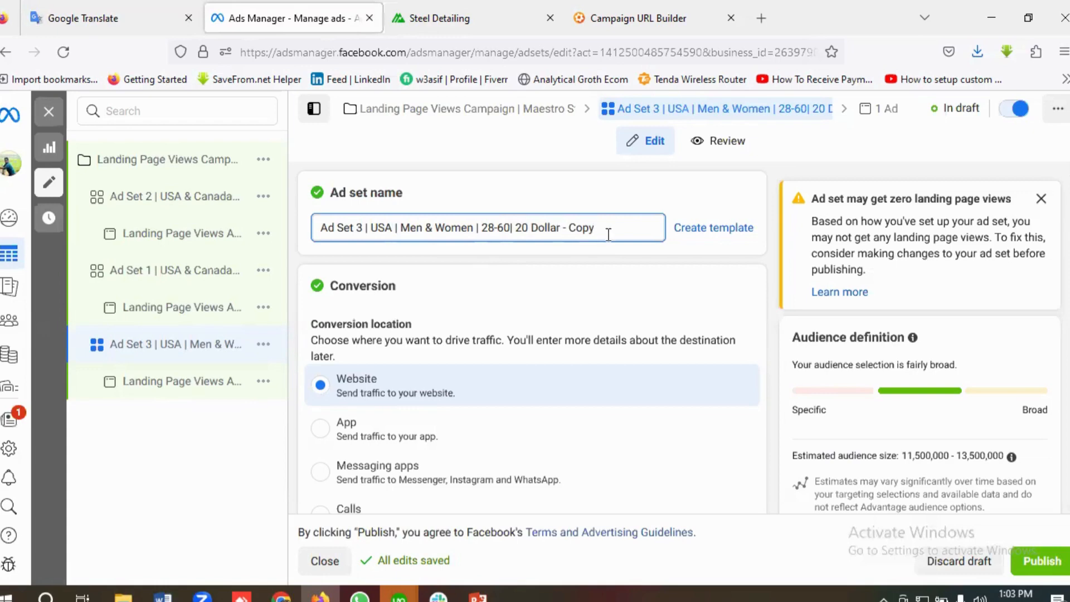
{"action": "key", "text": "BackSpace"}
{"action": "key", "text": "BackSpace"}
{"action": "key", "text": "BackSpace"}
{"action": "key", "text": "BackSpace"}
Step: Review Ad Set 3's conversion location, performance goal, budget and schedule, and reset its start date to today
{"action": "scroll", "coordinate": [512, 307], "scroll_direction": "down", "scroll_amount": 2}
{"action": "scroll", "coordinate": [512, 308], "scroll_direction": "up", "scroll_amount": 1}
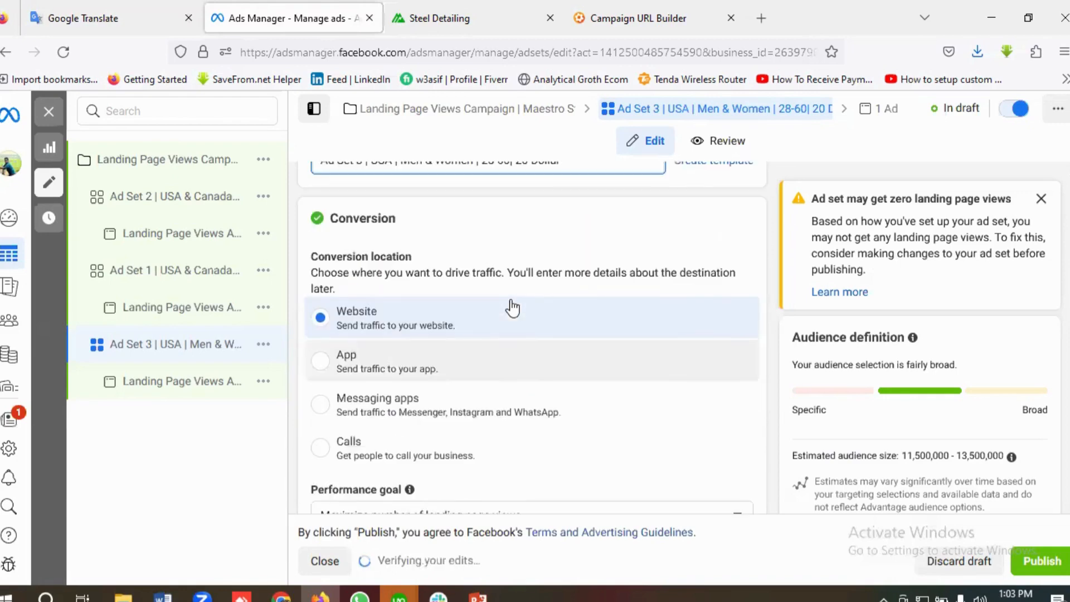
{"action": "scroll", "coordinate": [513, 308], "scroll_direction": "down", "scroll_amount": 4}
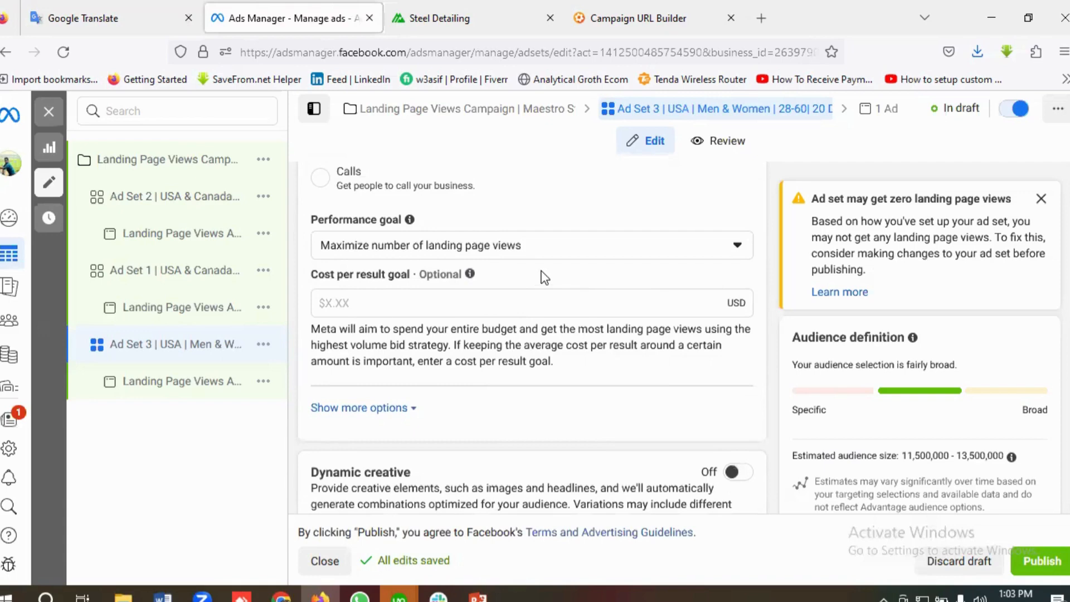
{"action": "scroll", "coordinate": [544, 277], "scroll_direction": "down", "scroll_amount": 5}
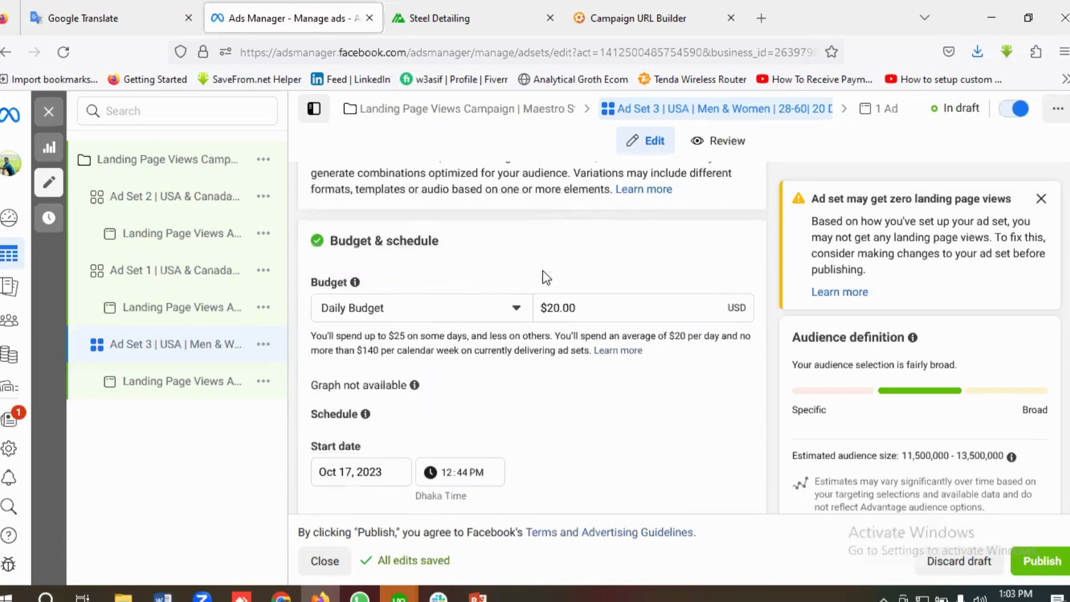
{"action": "scroll", "coordinate": [580, 304], "scroll_direction": "down", "scroll_amount": 2}
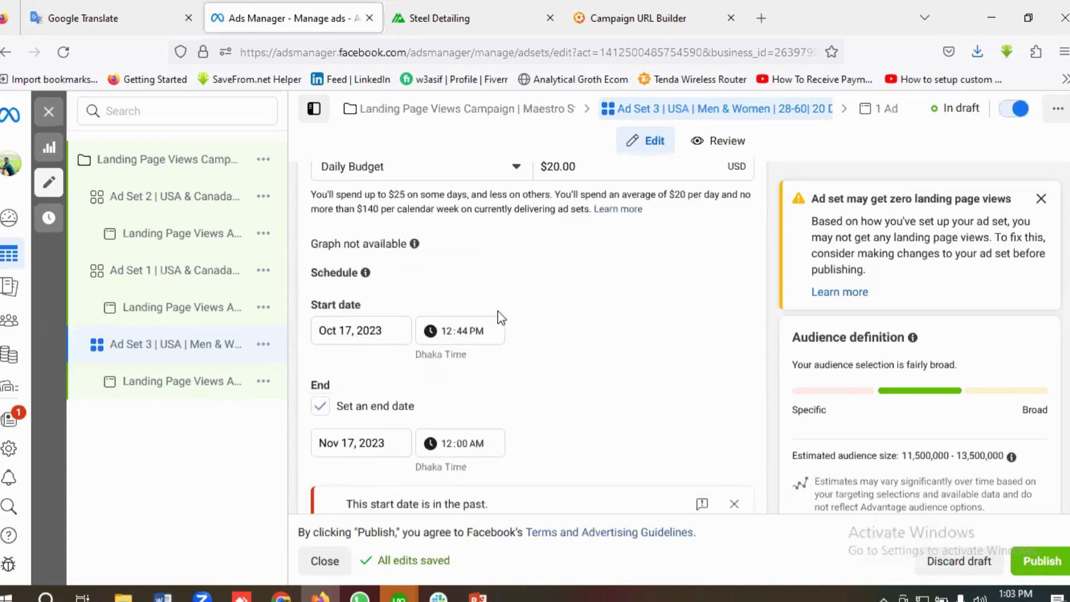
{"action": "scroll", "coordinate": [501, 318], "scroll_direction": "down", "scroll_amount": 2}
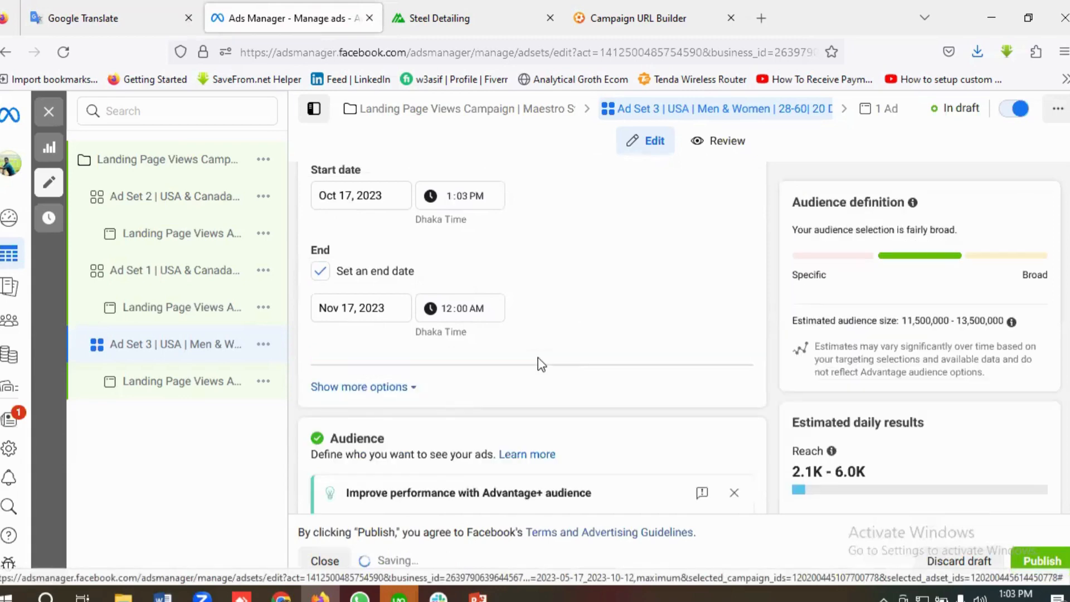
Step: Remove Canada from Ad Set 3's audience locations, keeping only the United States
{"action": "scroll", "coordinate": [538, 359], "scroll_direction": "down", "scroll_amount": 3}
{"action": "scroll", "coordinate": [537, 357], "scroll_direction": "down", "scroll_amount": 6}
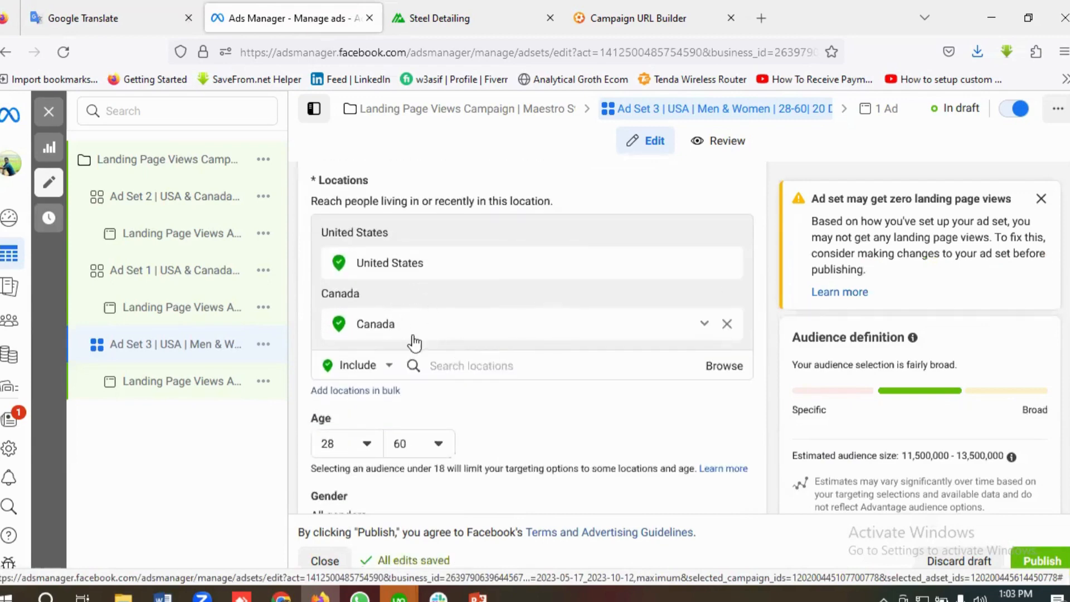
{"action": "left_click", "coordinate": [727, 324]}
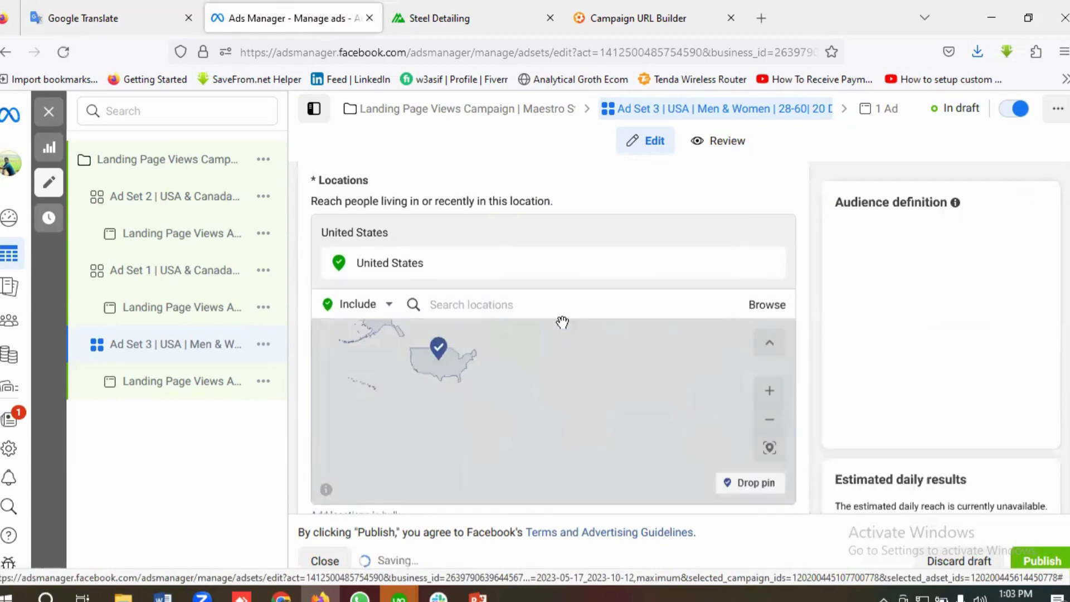
{"action": "scroll", "coordinate": [530, 283], "scroll_direction": "down", "scroll_amount": 3}
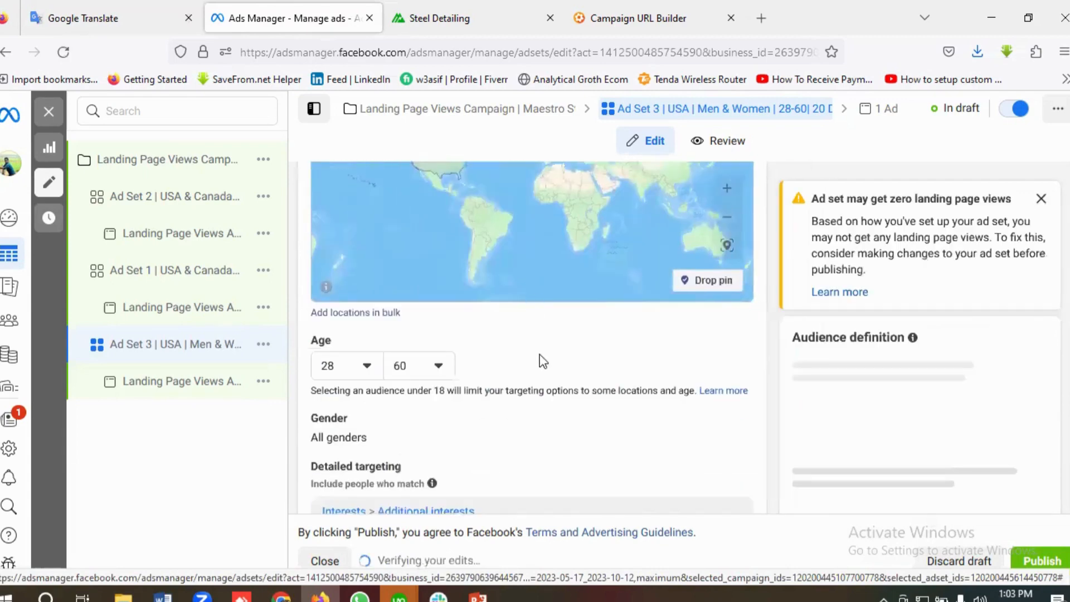
Step: Review Ad Set 3's age range, gender, detailed targeting interests, languages, and manual placements across platforms
{"action": "scroll", "coordinate": [540, 361], "scroll_direction": "down", "scroll_amount": 1}
{"action": "scroll", "coordinate": [544, 360], "scroll_direction": "down", "scroll_amount": 2}
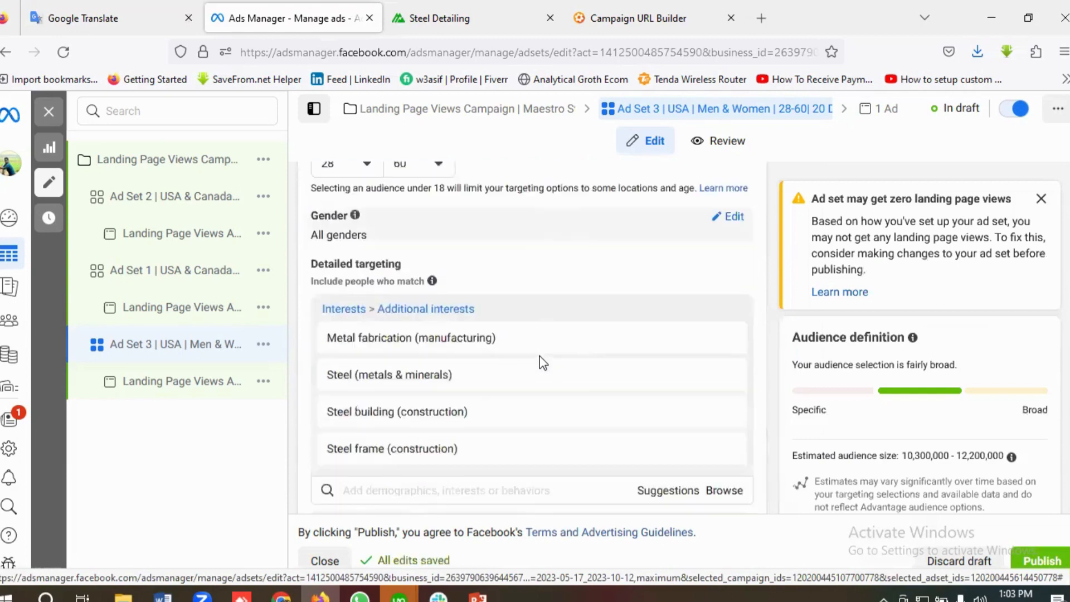
{"action": "scroll", "coordinate": [540, 360], "scroll_direction": "up", "scroll_amount": 1}
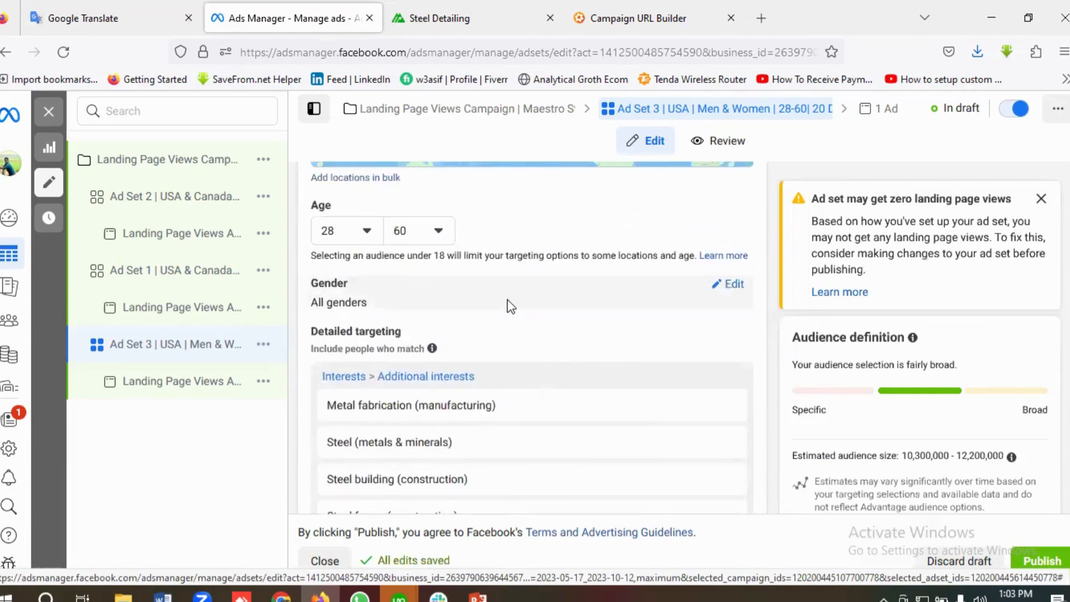
{"action": "scroll", "coordinate": [526, 300], "scroll_direction": "down", "scroll_amount": 3}
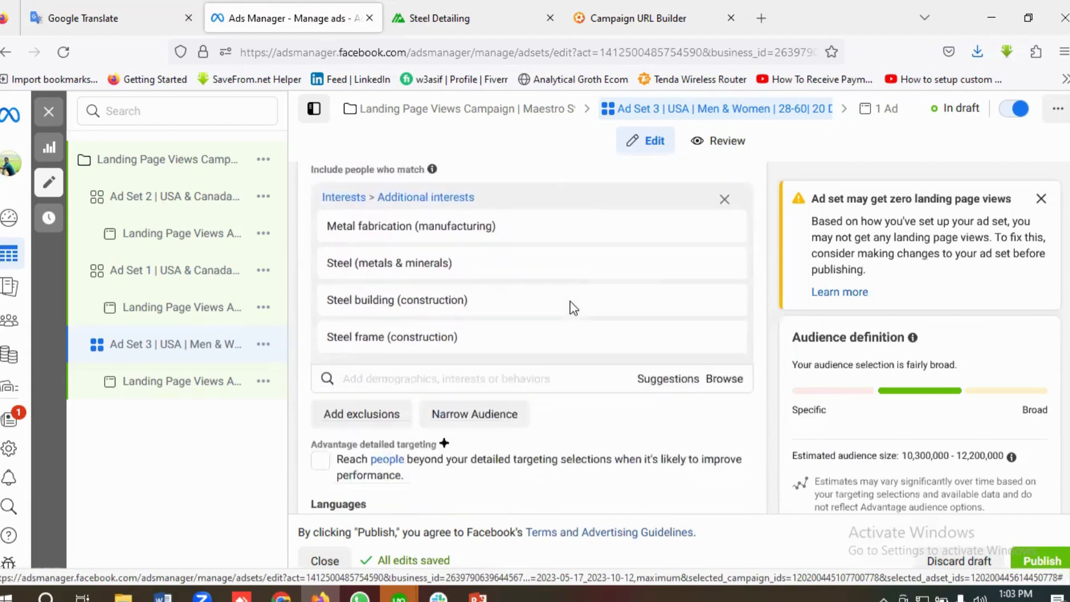
{"action": "scroll", "coordinate": [524, 281], "scroll_direction": "down", "scroll_amount": 3}
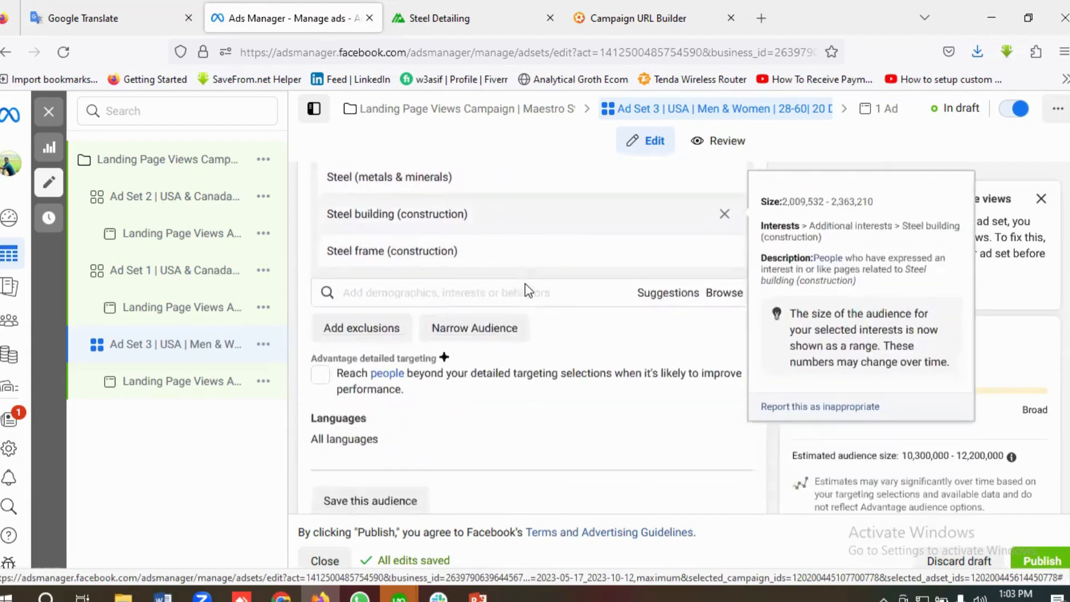
{"action": "scroll", "coordinate": [530, 295], "scroll_direction": "down", "scroll_amount": 3}
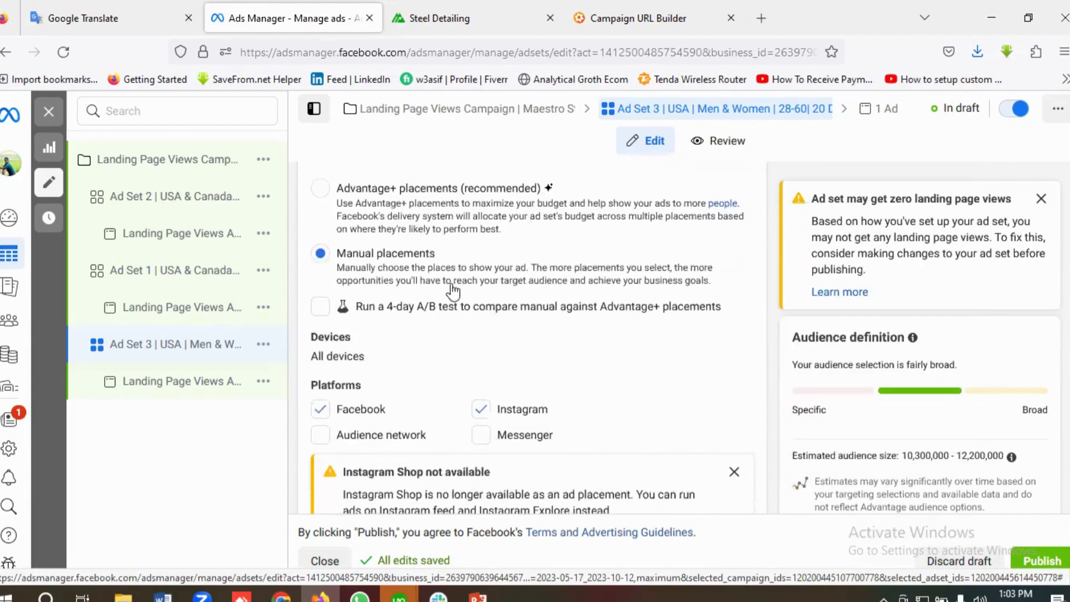
{"action": "scroll", "coordinate": [474, 309], "scroll_direction": "down", "scroll_amount": 3}
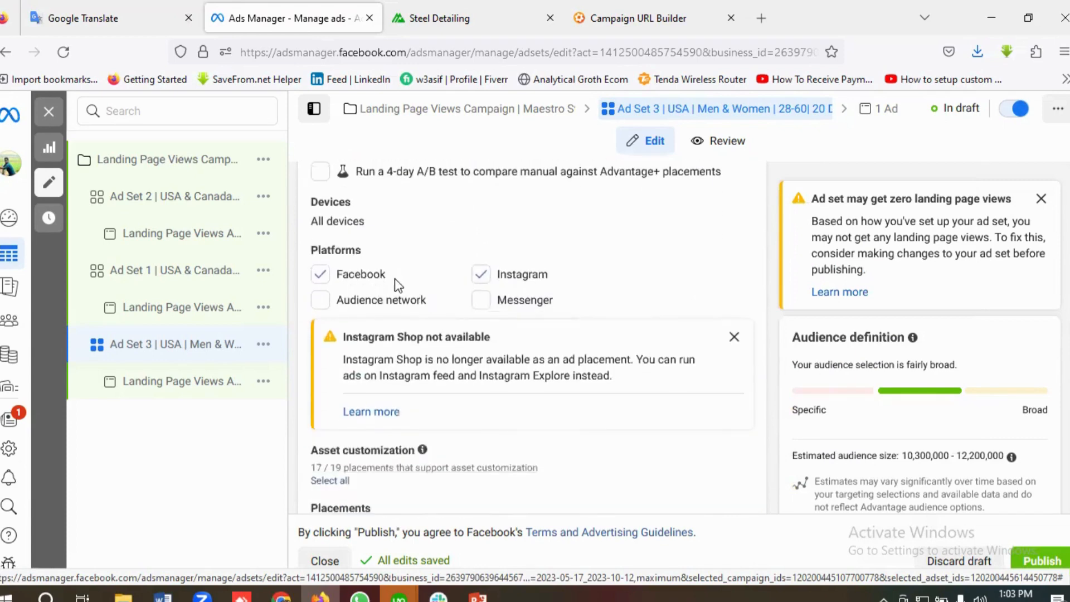
{"action": "scroll", "coordinate": [490, 336], "scroll_direction": "down", "scroll_amount": 10}
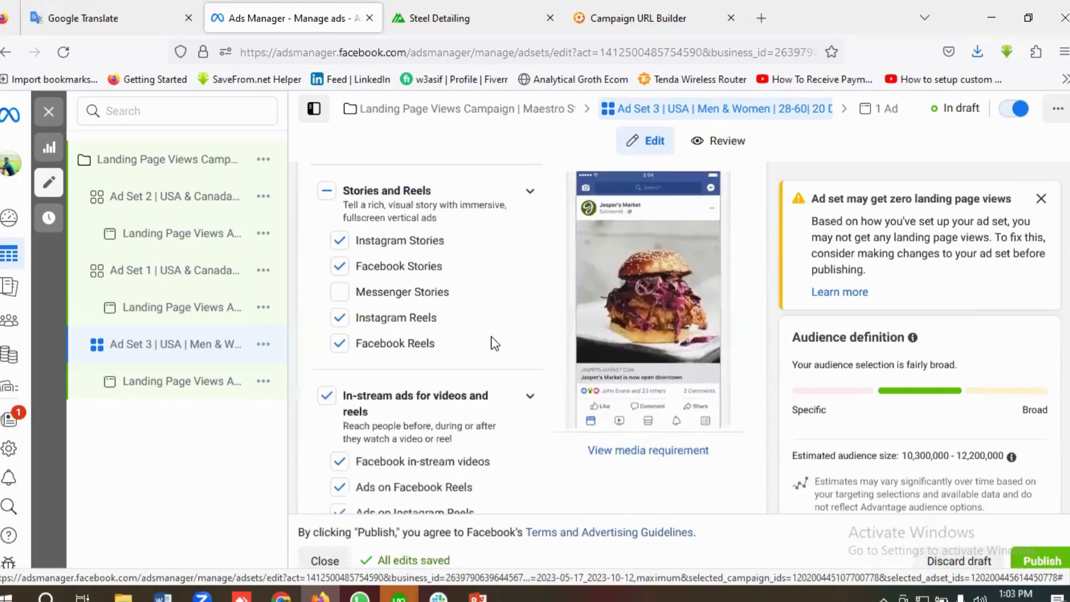
{"action": "scroll", "coordinate": [490, 336], "scroll_direction": "down", "scroll_amount": 3}
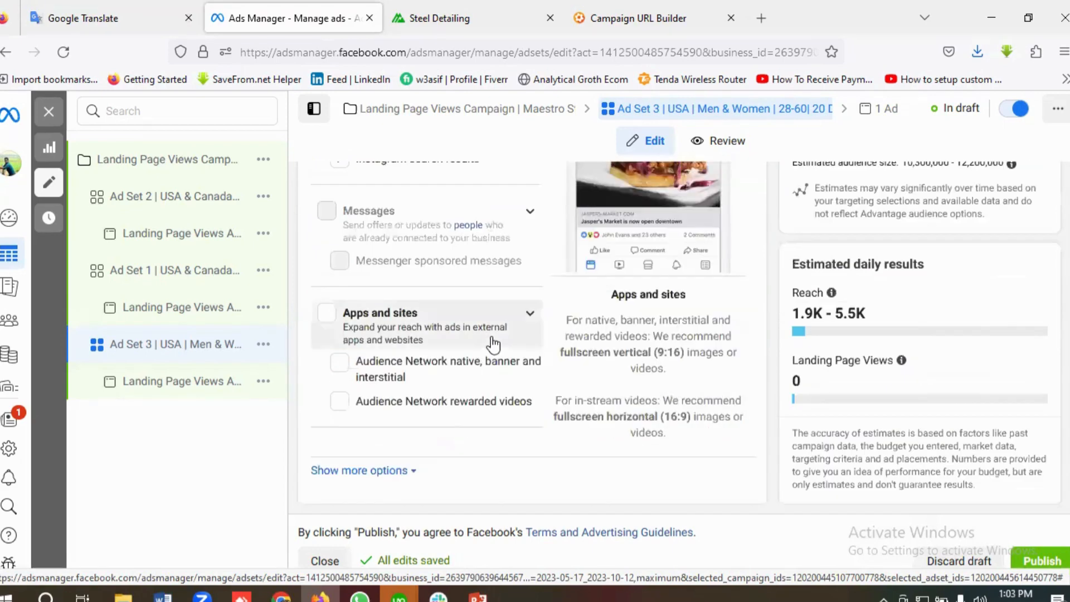
Step: Open the ad under Ad Set 3 and review its page identity, media, primary text, headlines, call to action and destination link
{"action": "left_click", "coordinate": [192, 386]}
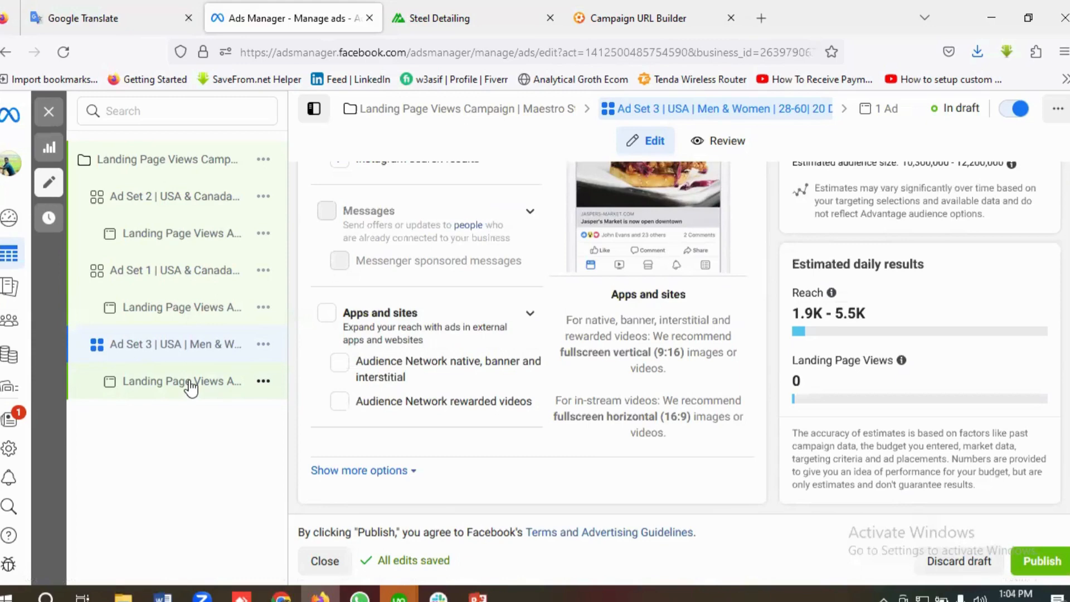
{"action": "scroll", "coordinate": [454, 315], "scroll_direction": "down", "scroll_amount": 4}
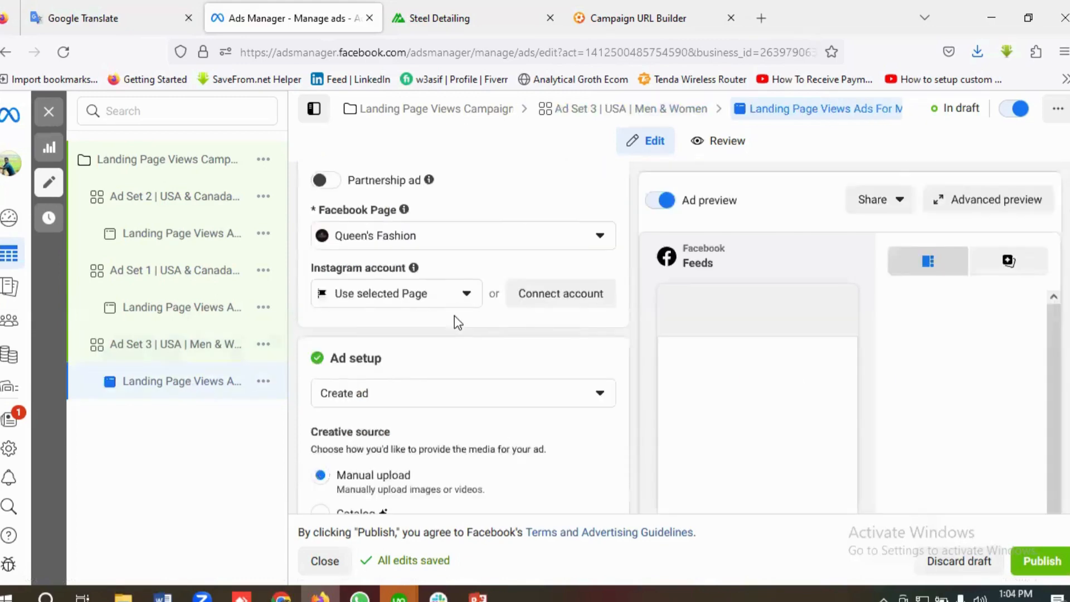
{"action": "scroll", "coordinate": [456, 323], "scroll_direction": "down", "scroll_amount": 8}
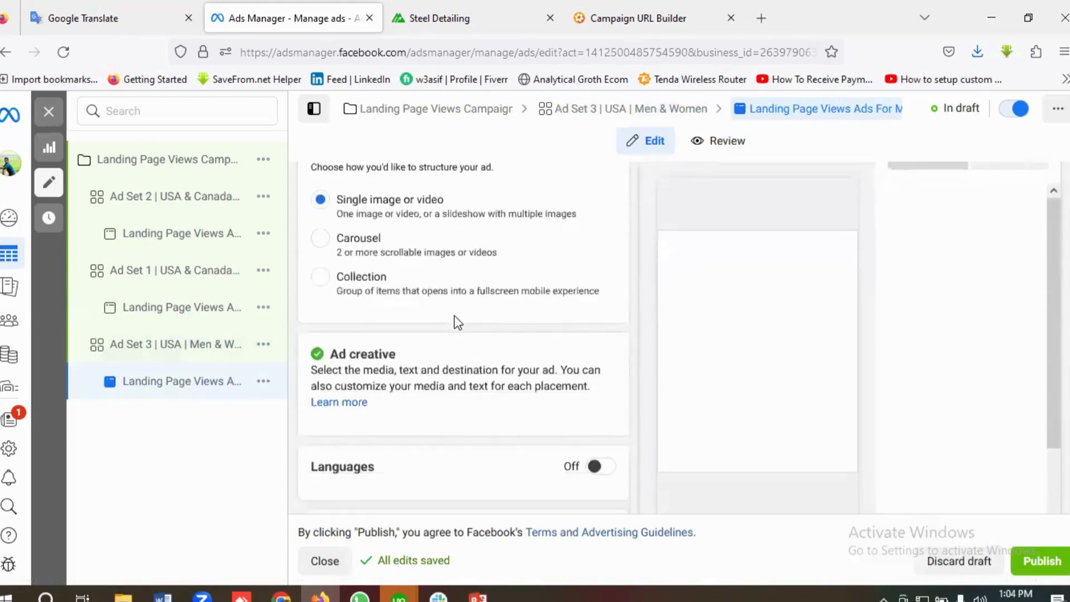
{"action": "scroll", "coordinate": [456, 323], "scroll_direction": "down", "scroll_amount": 3}
{"action": "scroll", "coordinate": [456, 323], "scroll_direction": "up", "scroll_amount": 3}
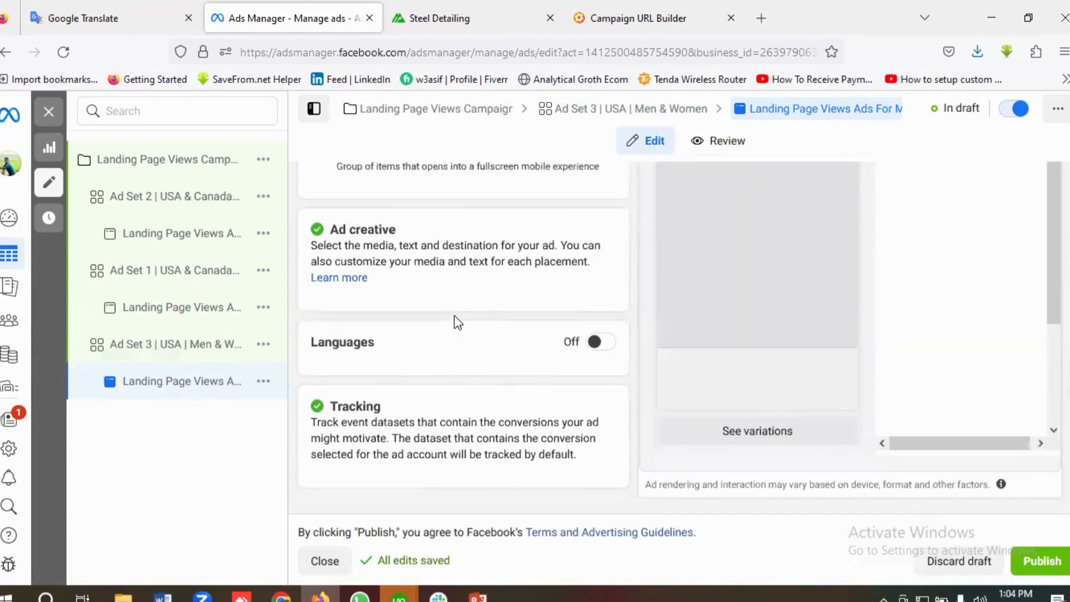
{"action": "scroll", "coordinate": [454, 315], "scroll_direction": "down", "scroll_amount": 2}
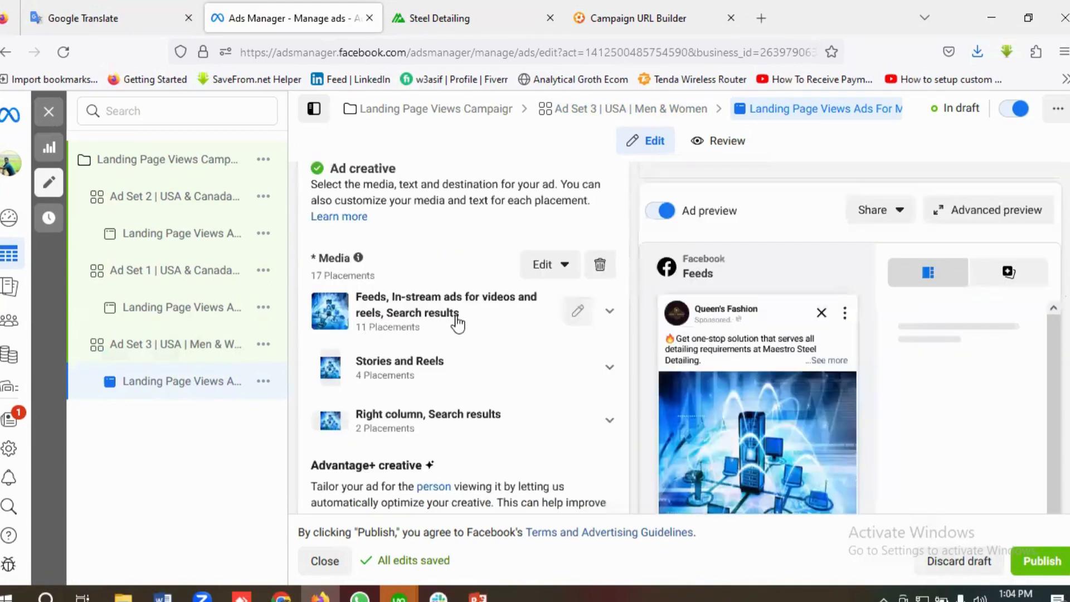
{"action": "scroll", "coordinate": [456, 323], "scroll_direction": "down", "scroll_amount": 10}
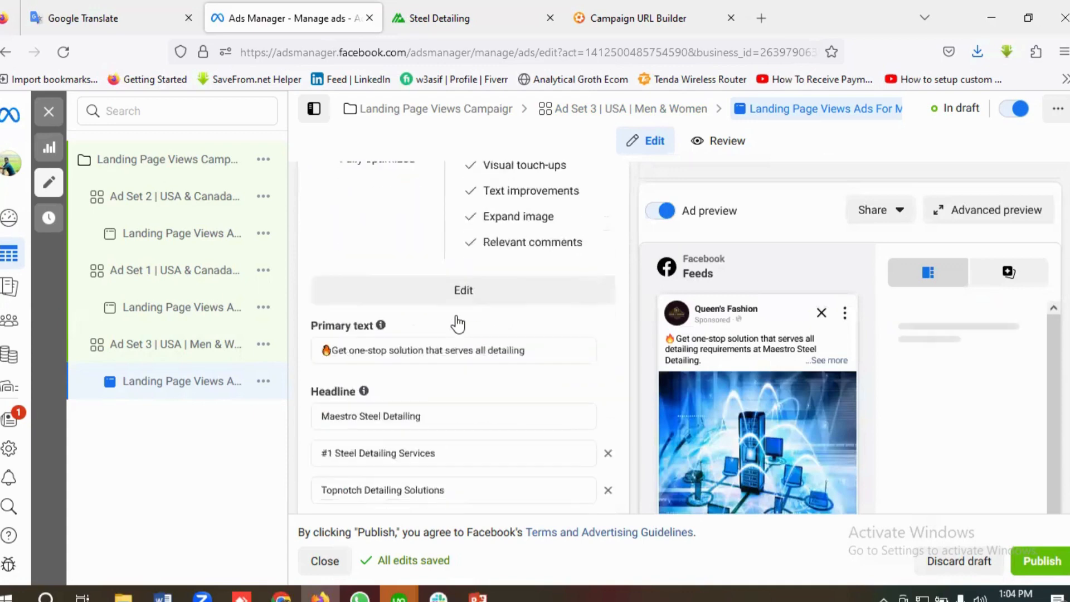
{"action": "scroll", "coordinate": [457, 323], "scroll_direction": "down", "scroll_amount": 6}
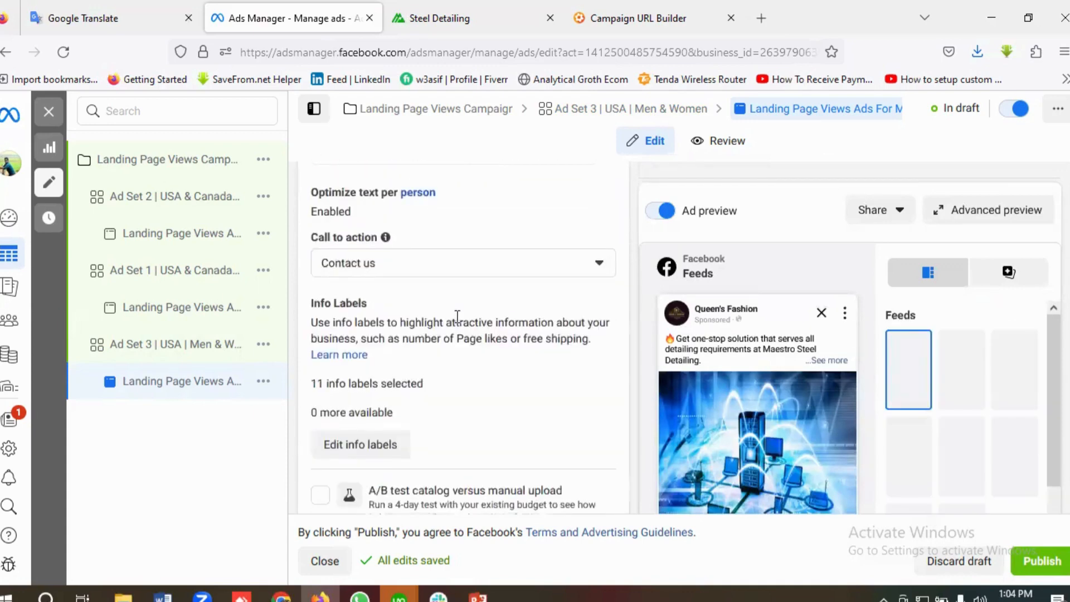
{"action": "scroll", "coordinate": [459, 320], "scroll_direction": "down", "scroll_amount": 10}
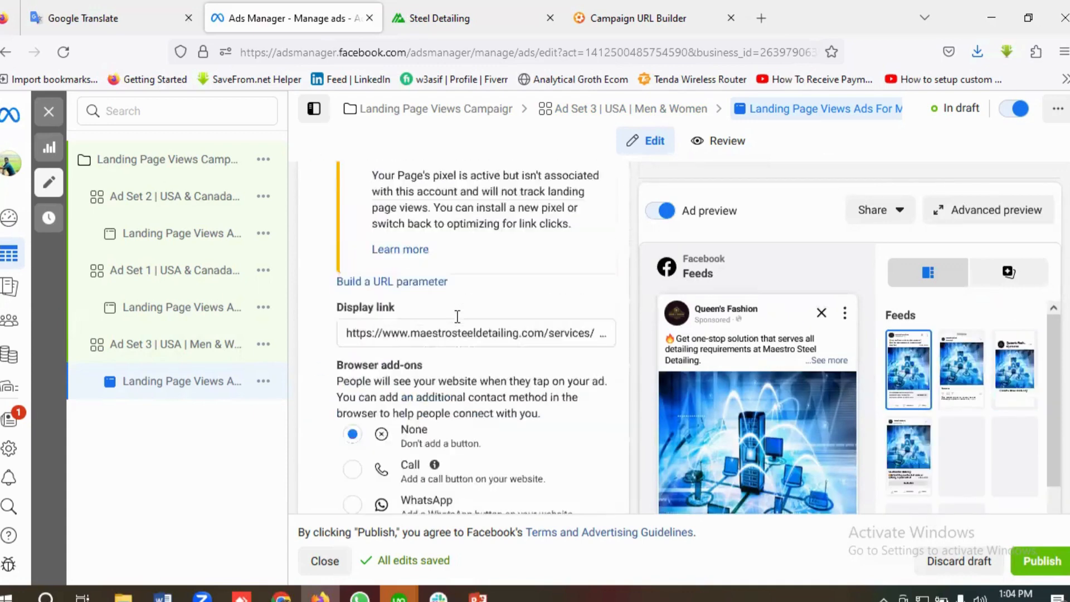
Step: Open the campaign-level settings of the Landing Page Views Campaign
{"action": "left_click", "coordinate": [180, 167]}
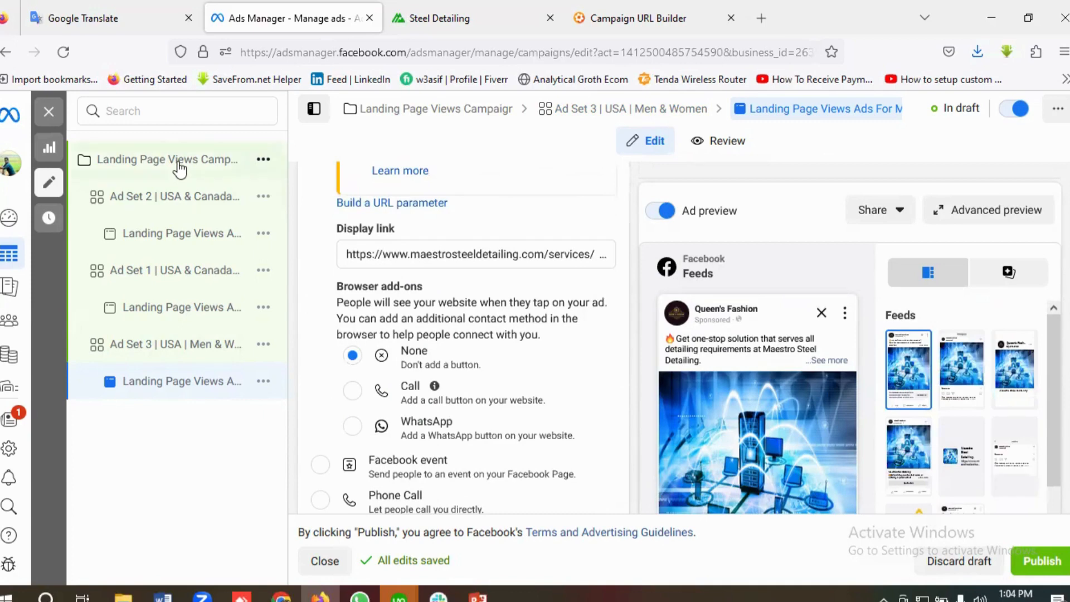
{"action": "left_click", "coordinate": [199, 163]}
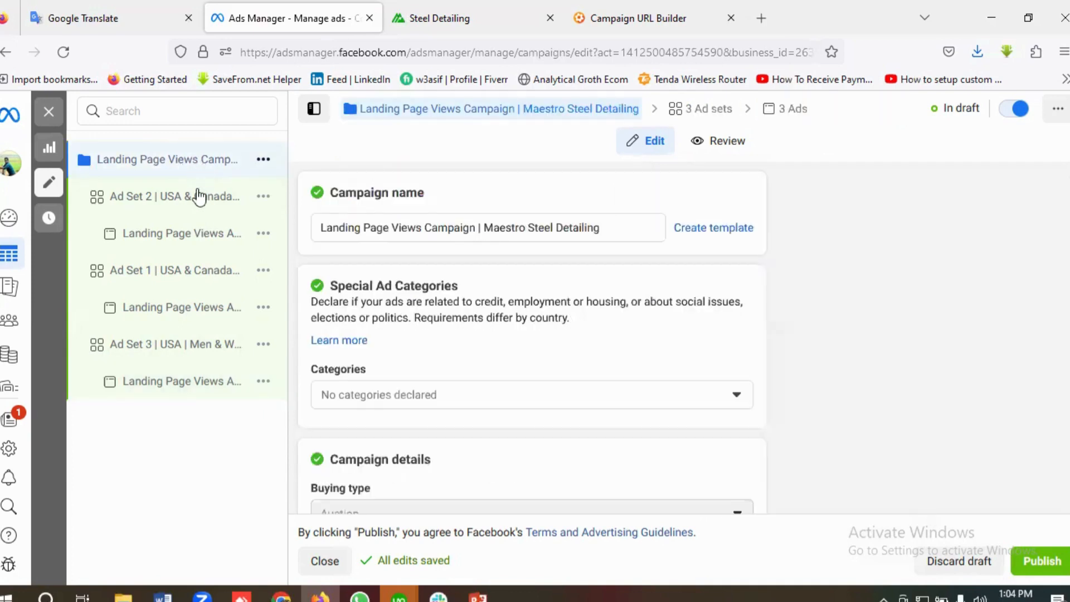